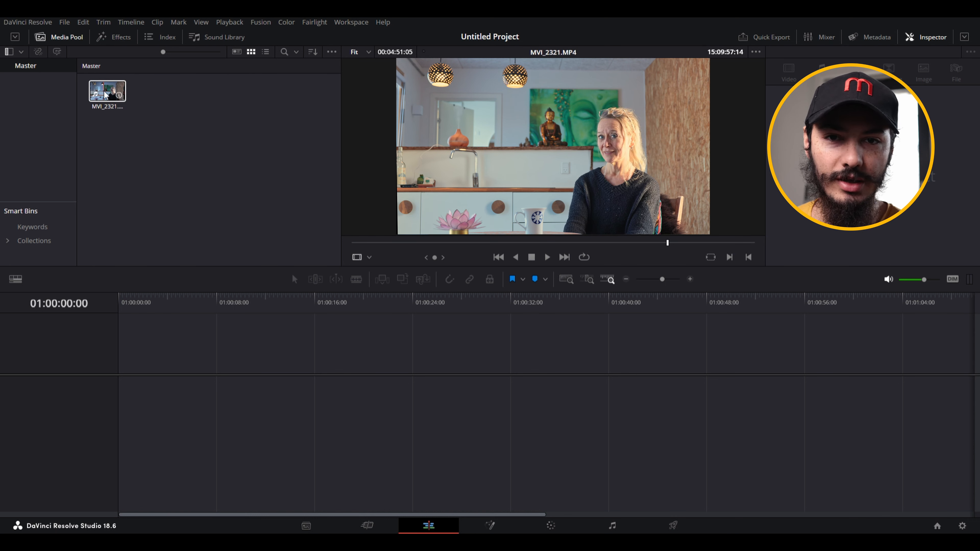
# - Place the MVI_2321.MP4 clip on a new timeline and close the gap before it so it starts at 01:00:00:00
pyautogui.click(123, 91)
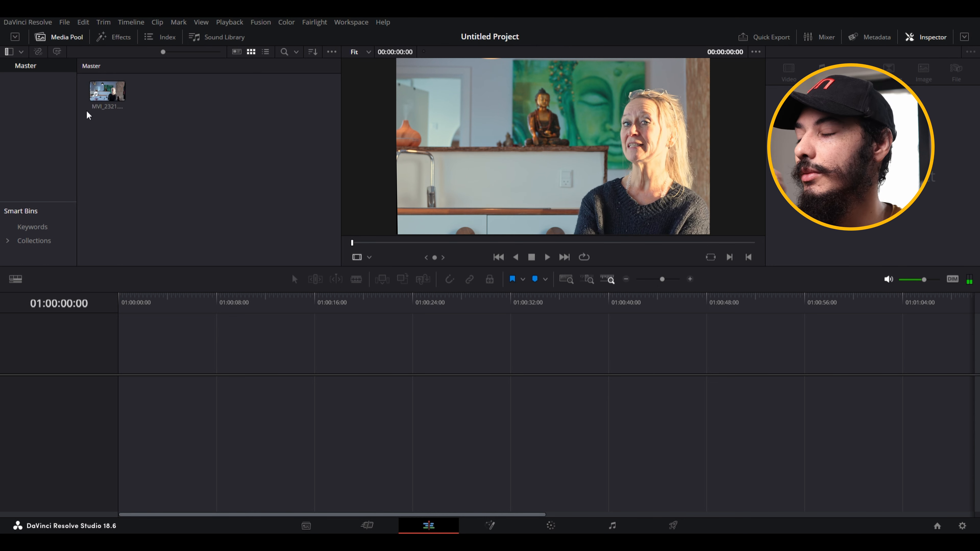
pyautogui.moveTo(110, 94); pyautogui.dragTo(146, 386)
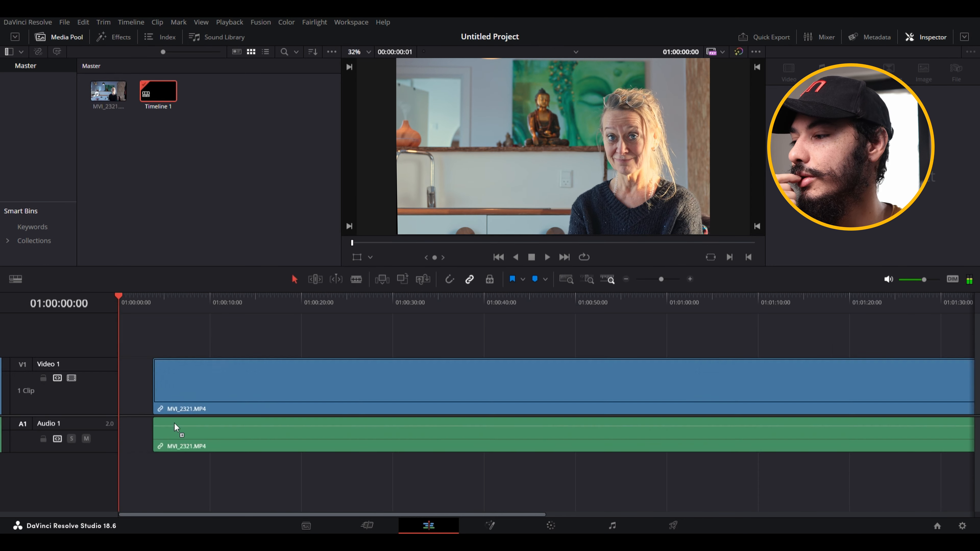
pyautogui.click(142, 391)
pyautogui.press('Delete')
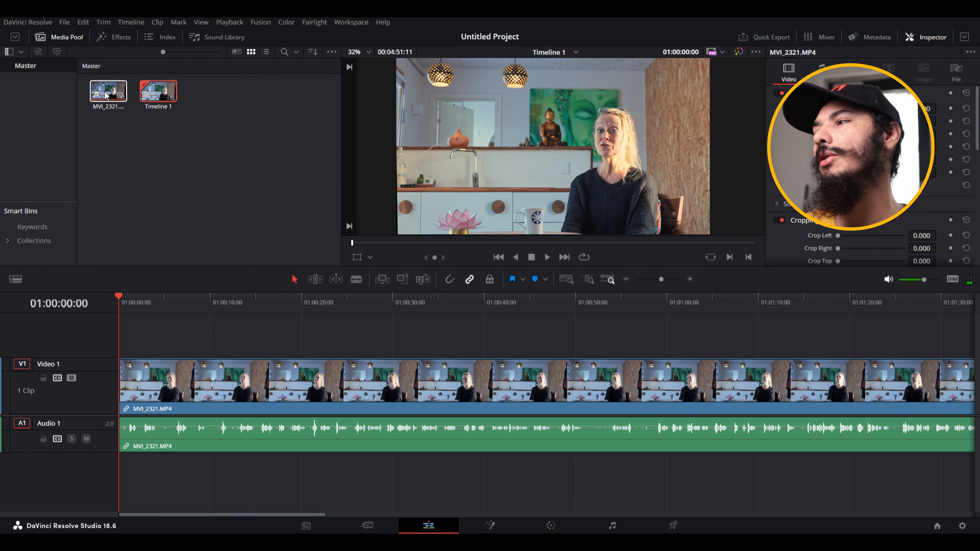
# - Play the opening of MVI_2321.MP4 in the source viewer and mark a section lasting 00:00:01:19
pyautogui.click(124, 97)
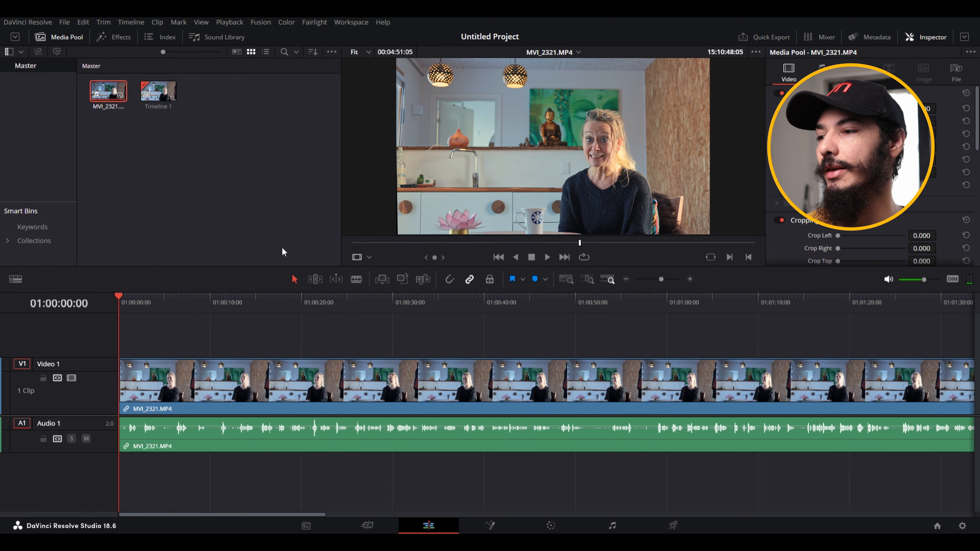
pyautogui.press('space')
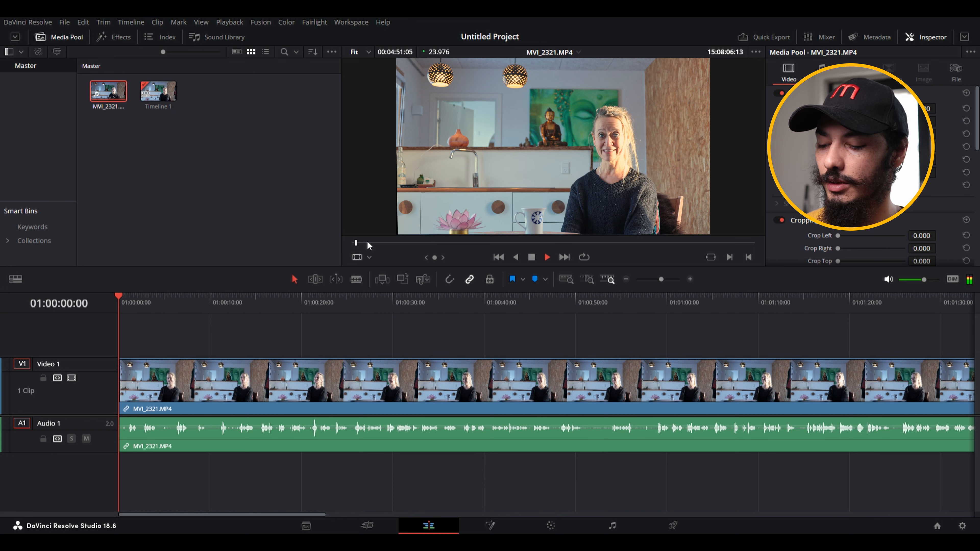
pyautogui.press('space')
pyautogui.press('space')
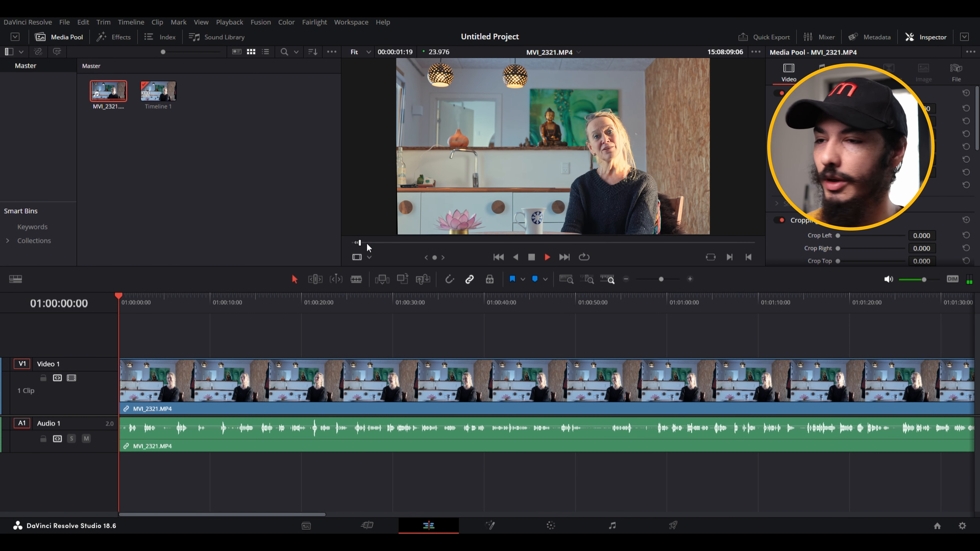
pyautogui.press('space')
# - Try placing the marked section of the source clip at about 17 seconds over the timeline clip, and undo the placement
pyautogui.moveTo(127, 104); pyautogui.dragTo(287, 363)
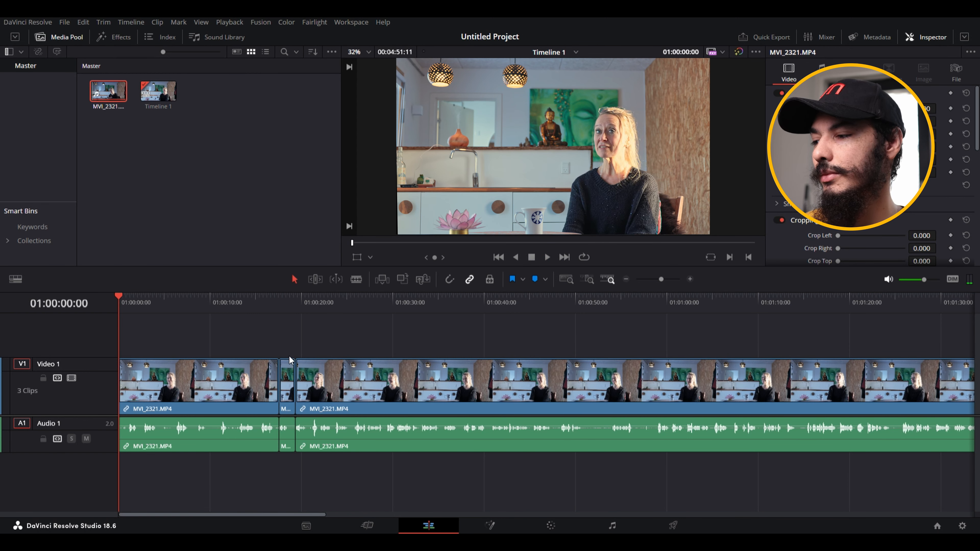
pyautogui.hotkey('ctrl', 'z')
pyautogui.click(146, 170)
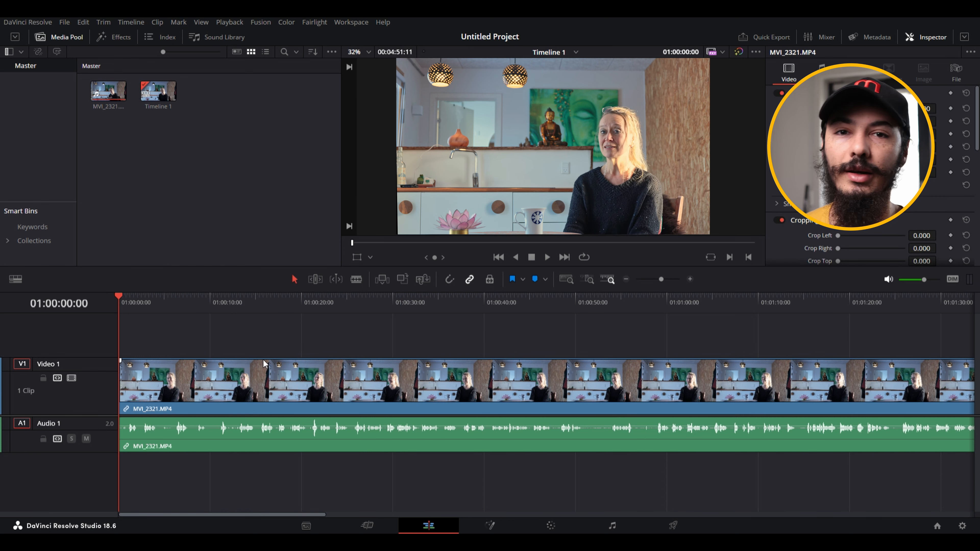
# - Play the timeline from its start and park the playhead at 01:00:05:00
pyautogui.moveTo(129, 306); pyautogui.dragTo(118, 309)
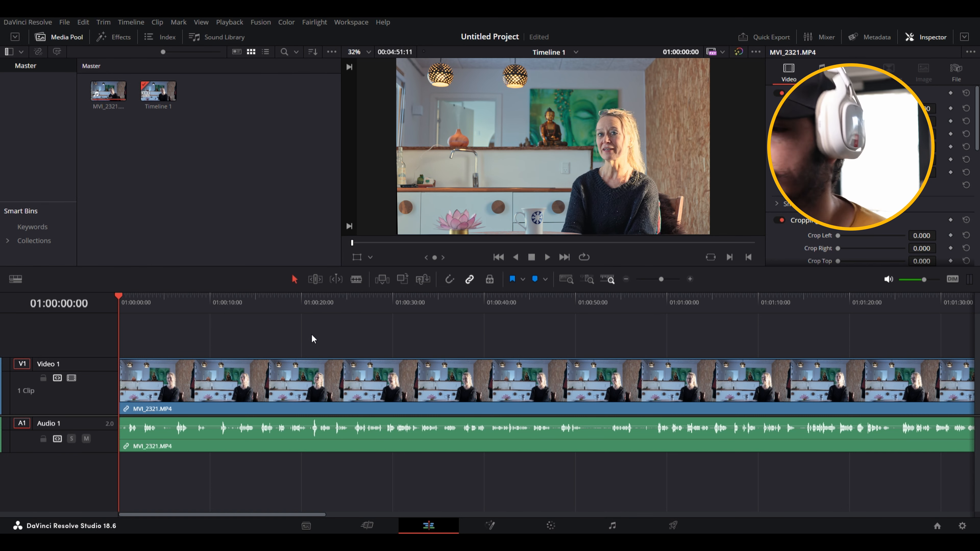
pyautogui.press('space')
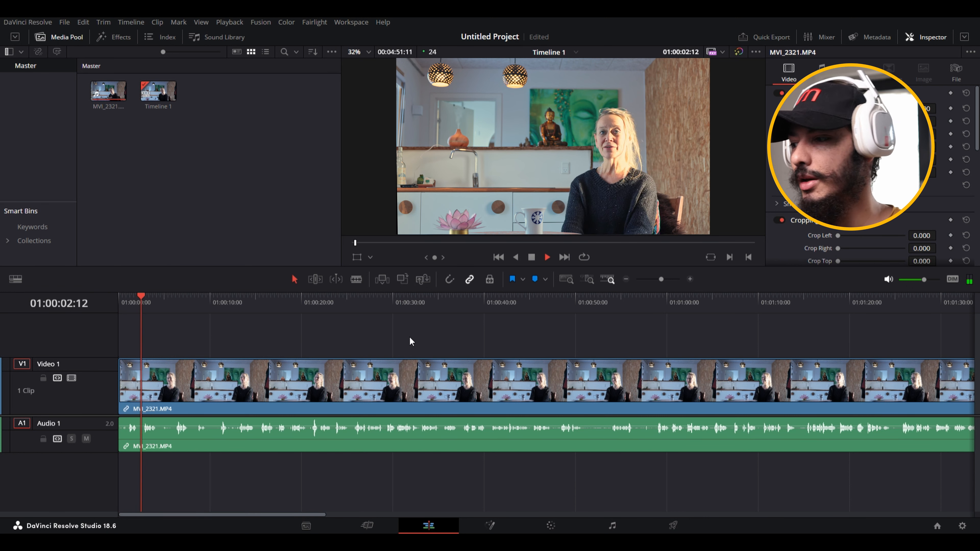
pyautogui.press('space')
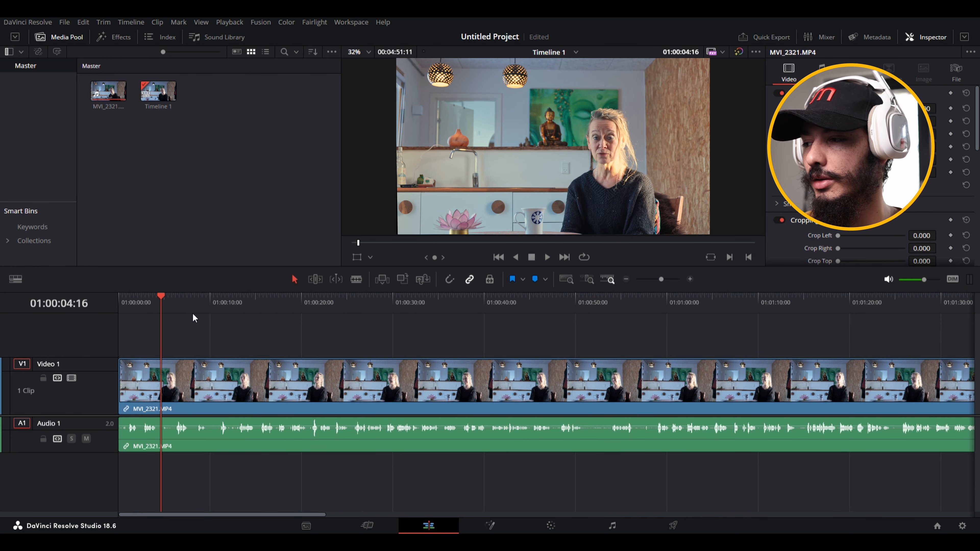
pyautogui.moveTo(161, 302); pyautogui.dragTo(164, 305)
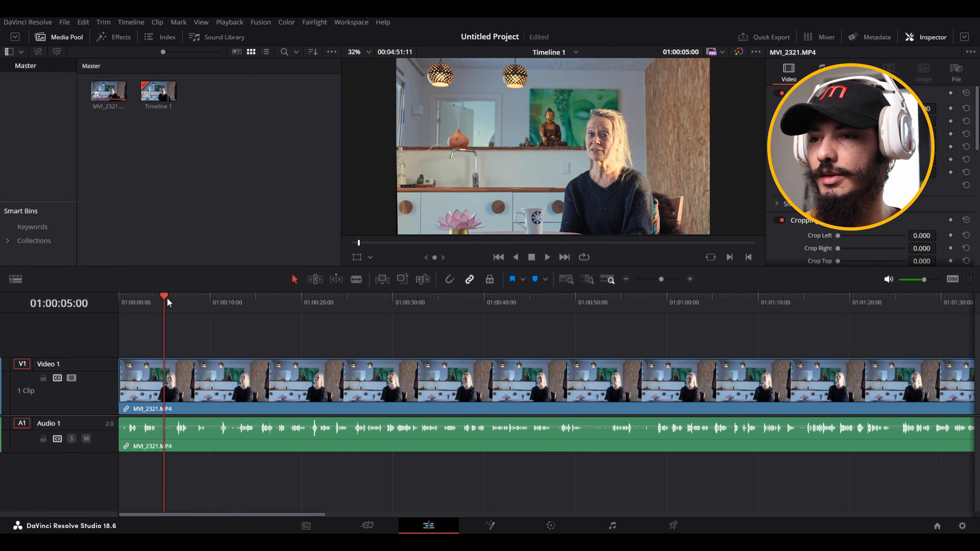
# - Switch the viewer to the source clip, select the clip on Video 1, and return the viewer to the timeline
pyautogui.press('q')
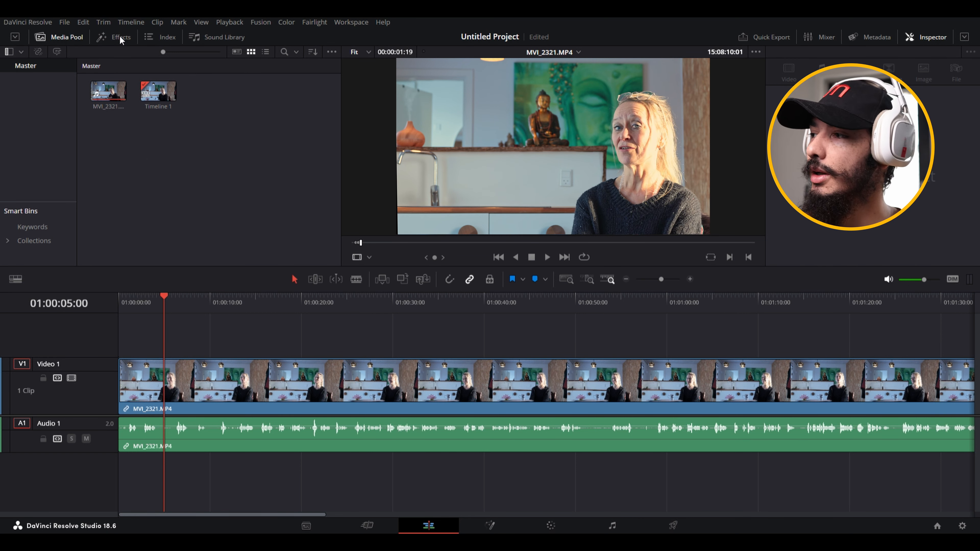
pyautogui.click(121, 38)
pyautogui.click(112, 39)
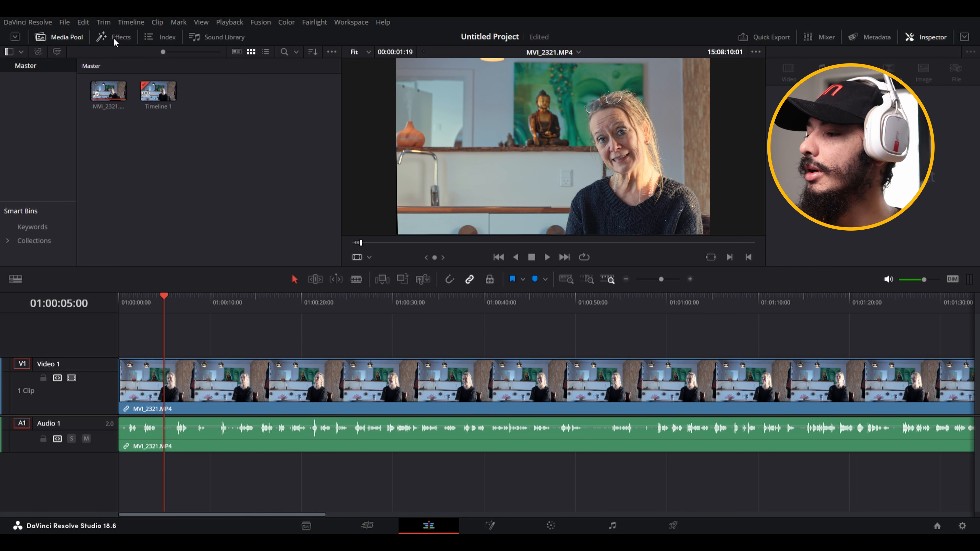
pyautogui.click(234, 342)
pyautogui.doubleClick(223, 387)
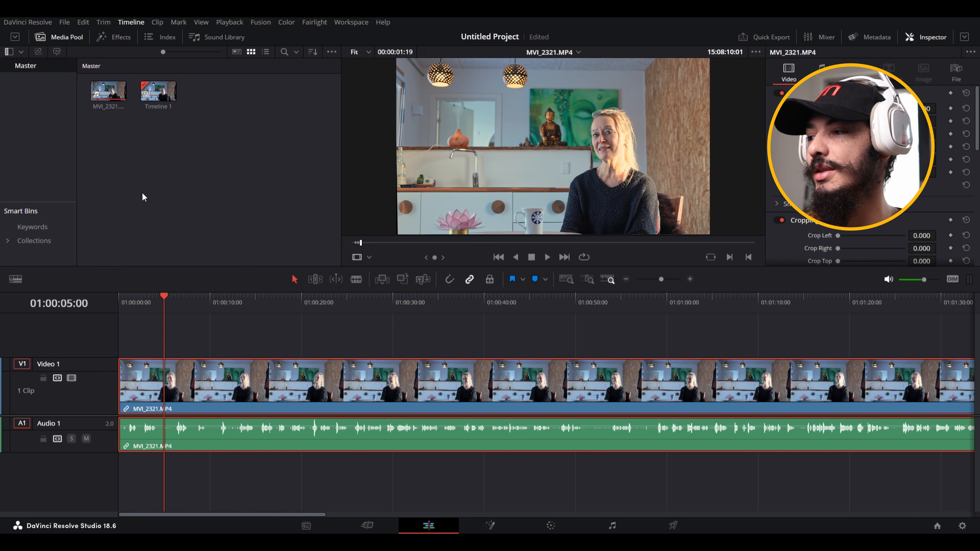
pyautogui.press('q')
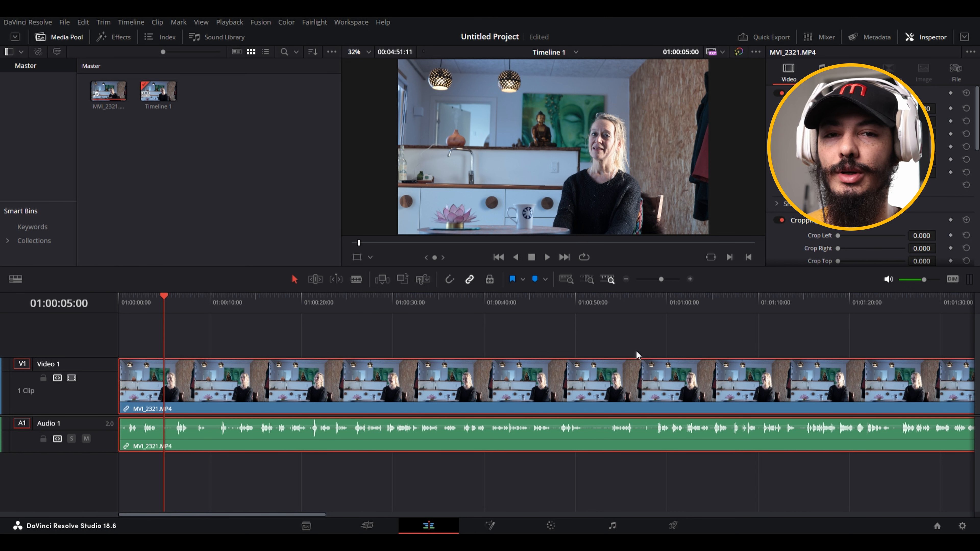
# - Scrub through the opening ten seconds of the timeline to check the subtitles against the picture
pyautogui.click(128, 304)
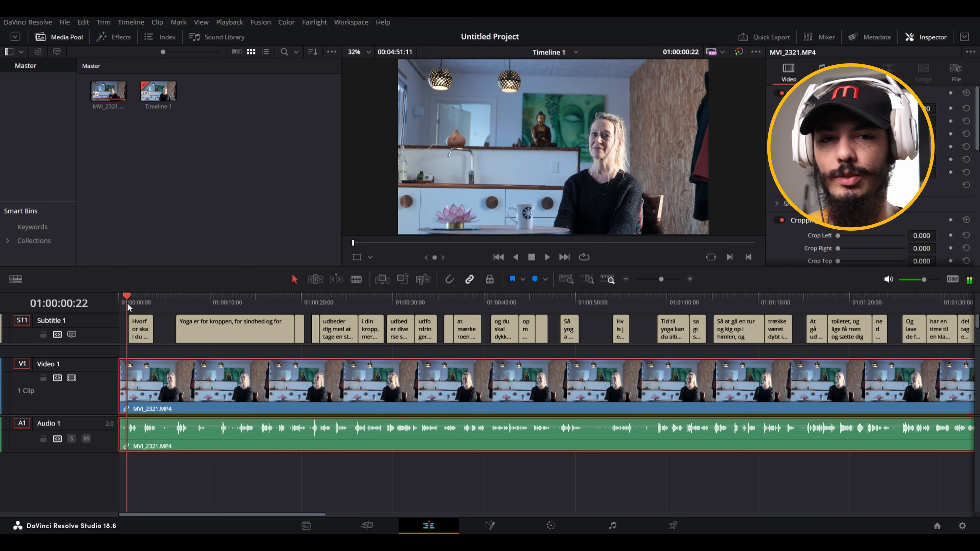
pyautogui.moveTo(128, 304); pyautogui.dragTo(211, 305)
pyautogui.scroll(-3, 502, 375)
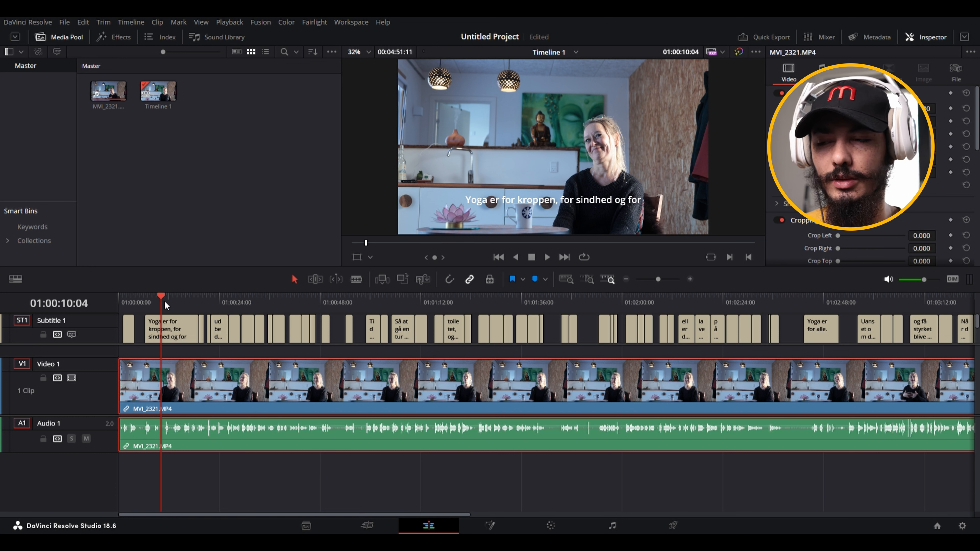
pyautogui.moveTo(165, 301); pyautogui.dragTo(121, 301)
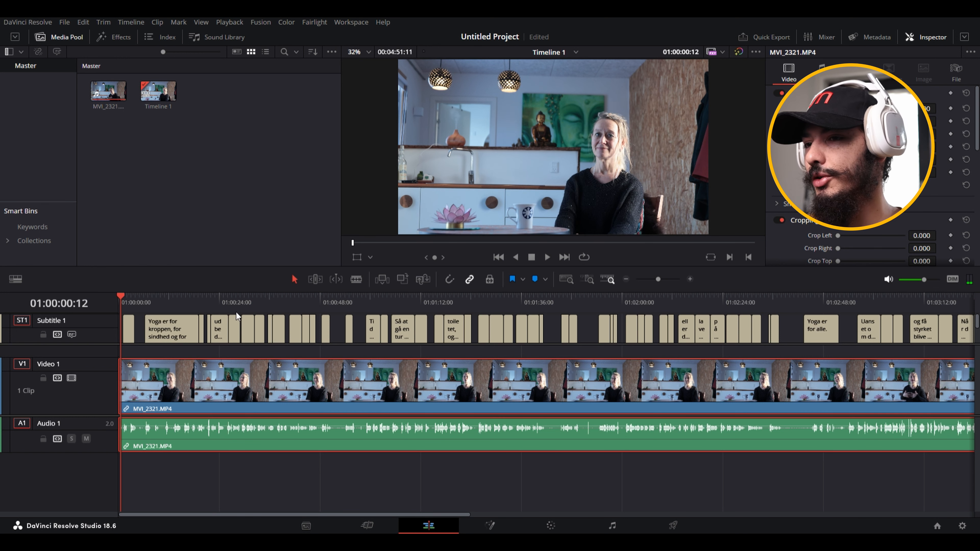
# - Play the timeline from the start to 01:00:06:03 and ripple-trim away everything before the playhead
pyautogui.press('Home')
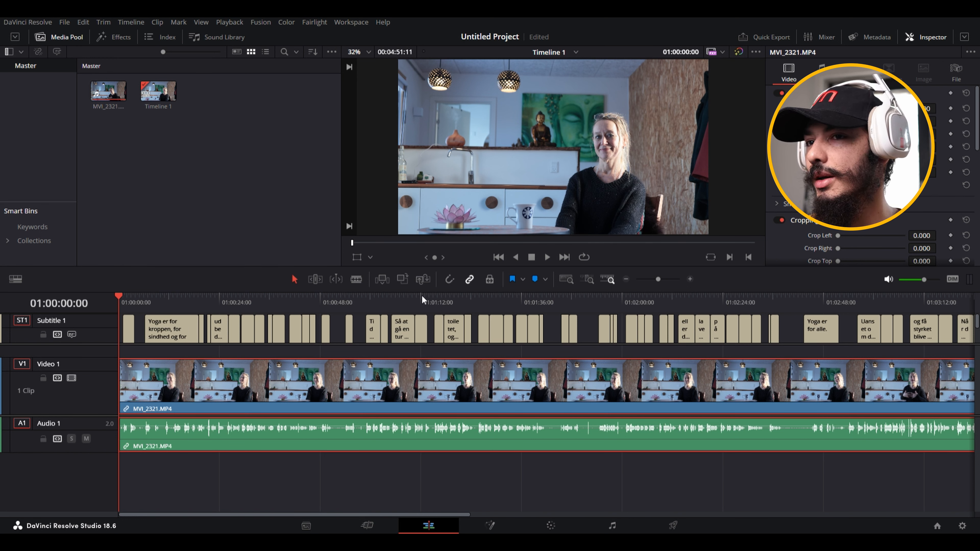
pyautogui.press('space')
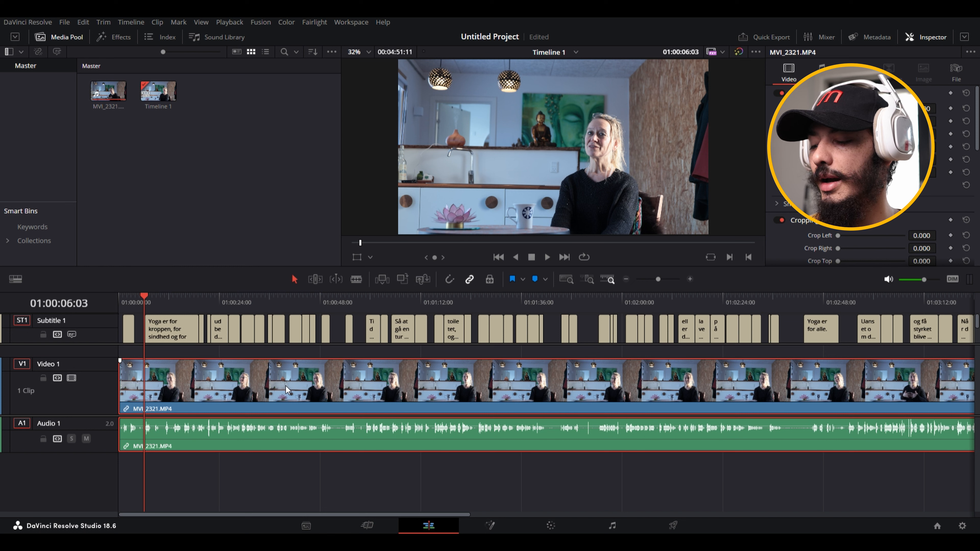
pyautogui.hotkey('ctrl', 'shift', '[')
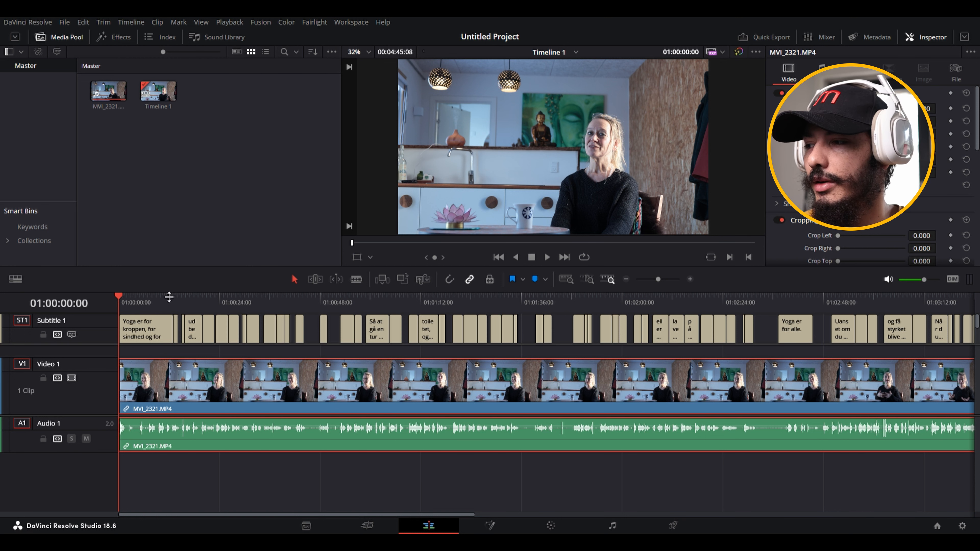
# - Play the trimmed clip from the start to 01:00:05:00 and split it with the Blade tool at about 01:00:04:17
pyautogui.moveTo(136, 296); pyautogui.dragTo(143, 300)
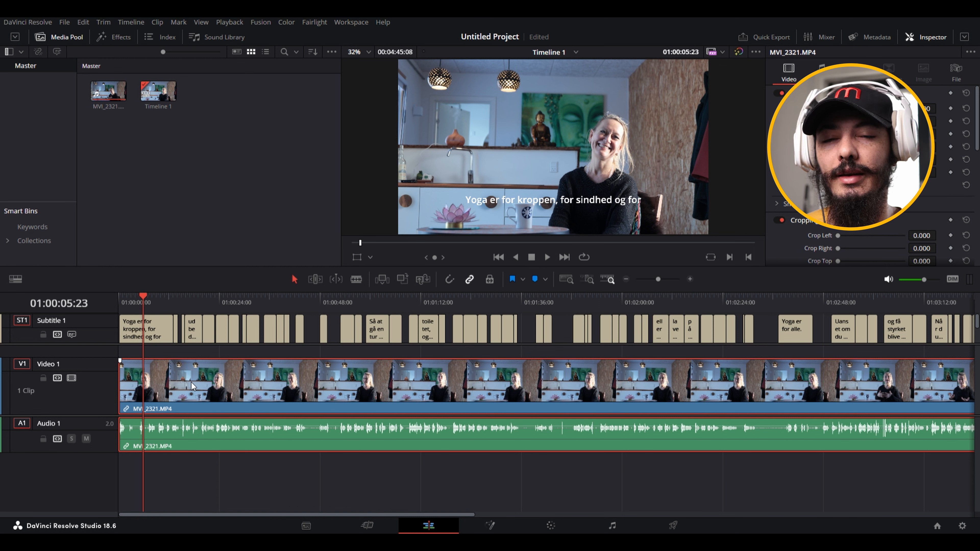
pyautogui.press('Home')
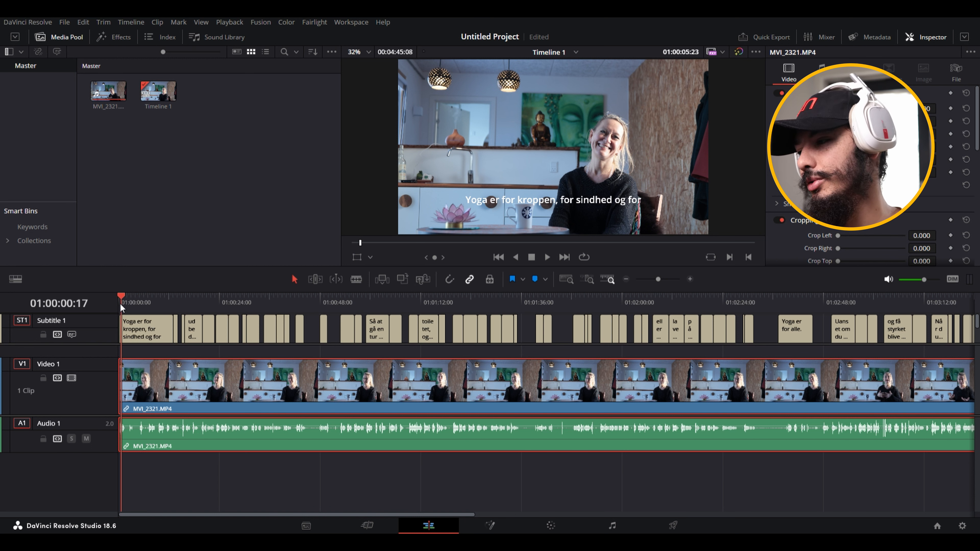
pyautogui.press('space')
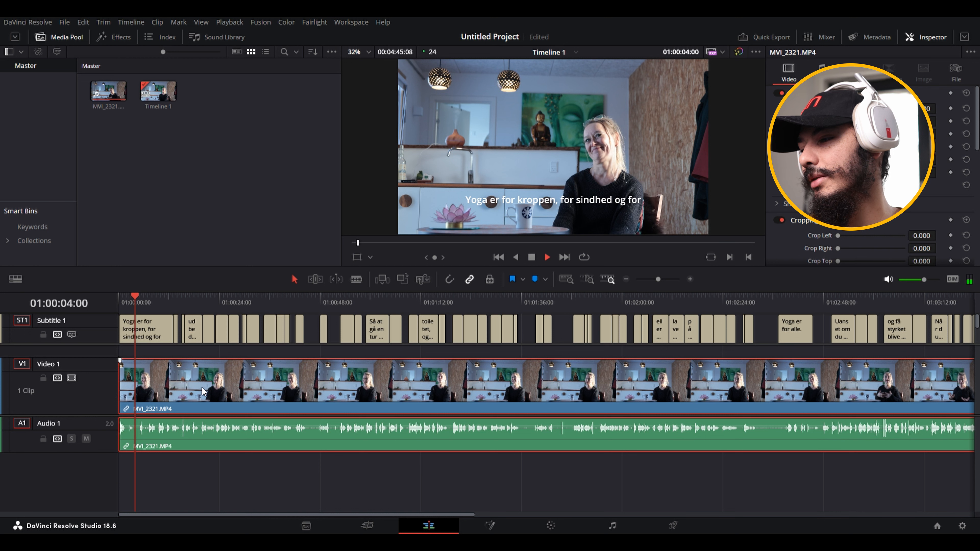
pyautogui.press('space')
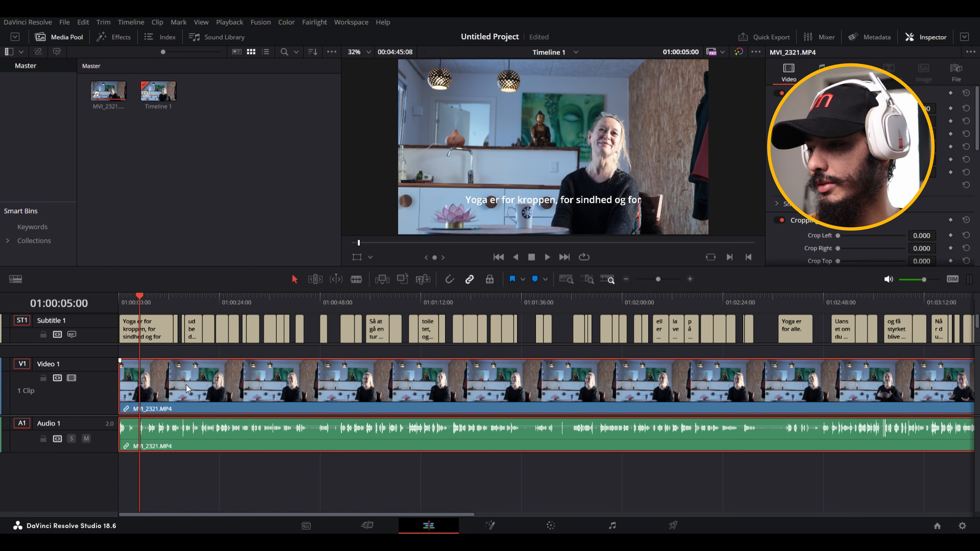
pyautogui.click(355, 279)
pyautogui.click(145, 393)
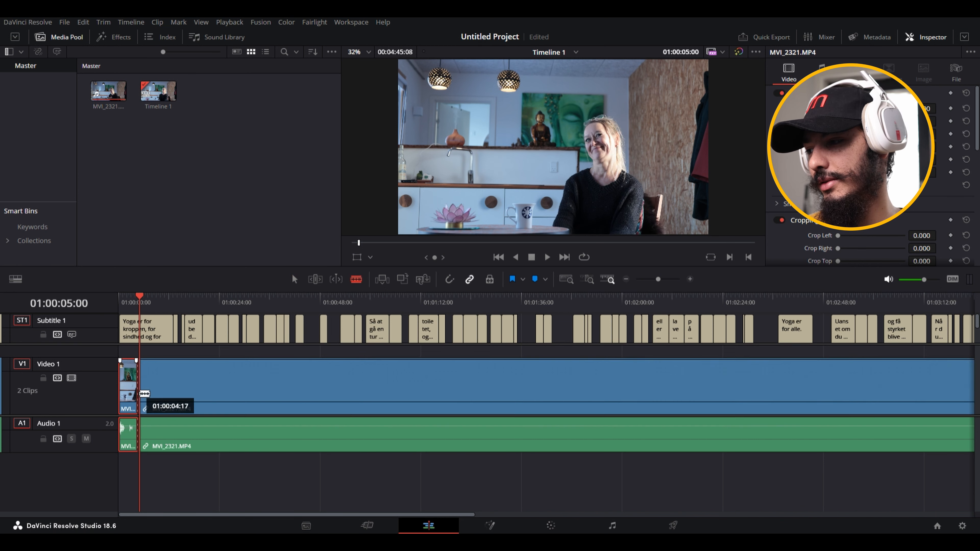
# - Play on to 01:00:08:13, split the clip a second time at the playhead, and return to the selection tool
pyautogui.press('space')
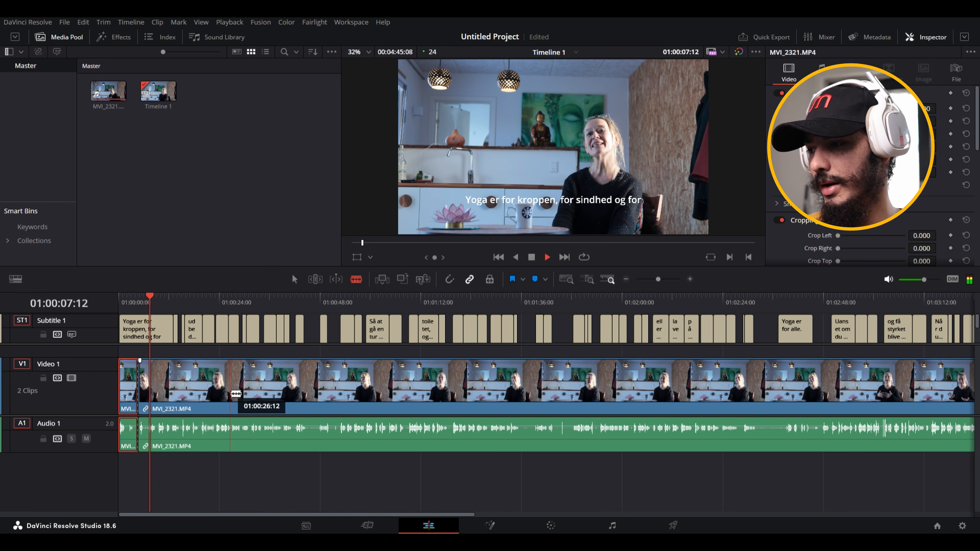
pyautogui.press('space')
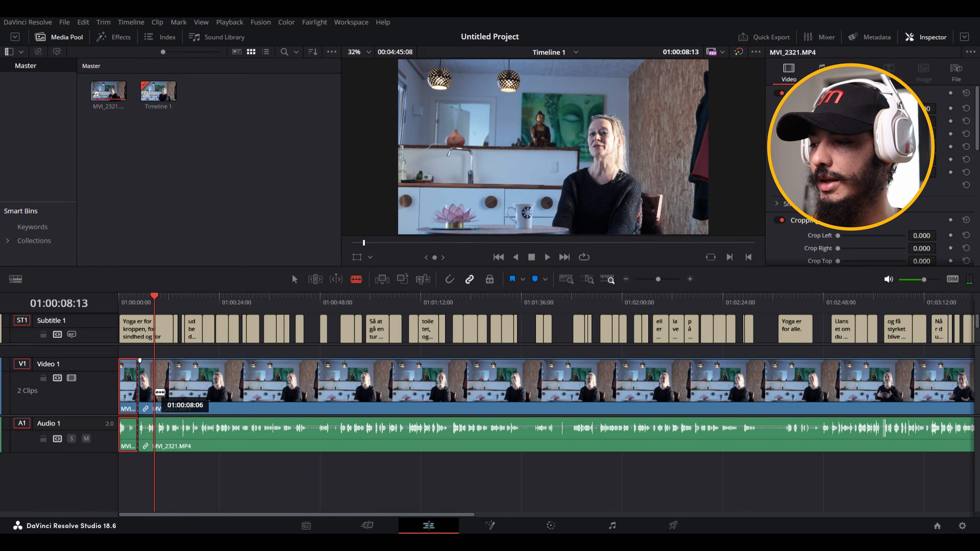
pyautogui.click(154, 386)
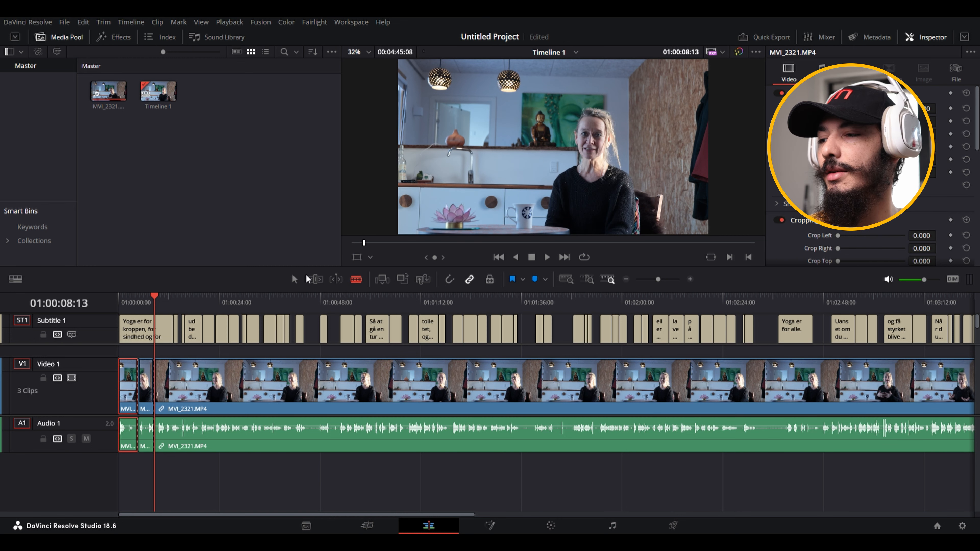
pyautogui.click(294, 280)
# - Try deleting the short piece between the two cuts, and undo the deletion
pyautogui.click(146, 386)
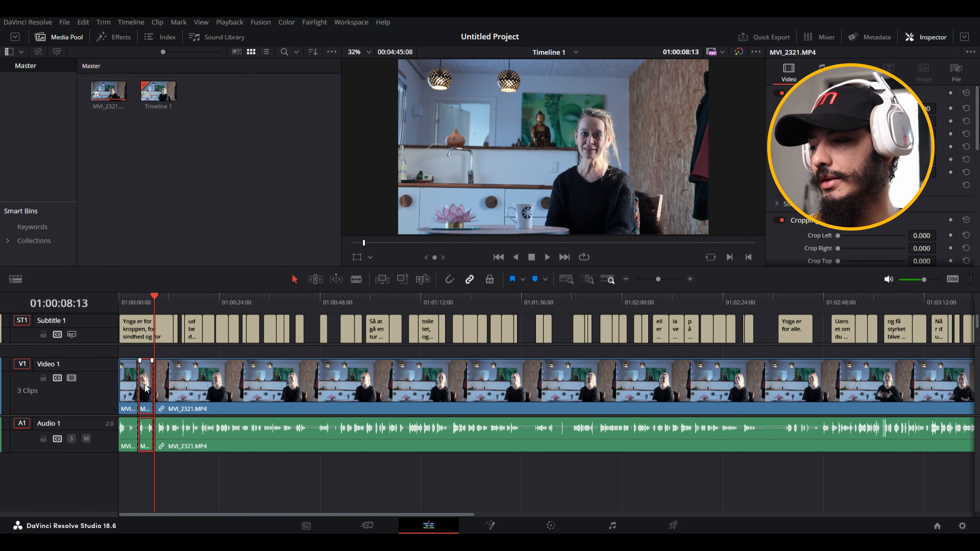
pyautogui.press('Delete')
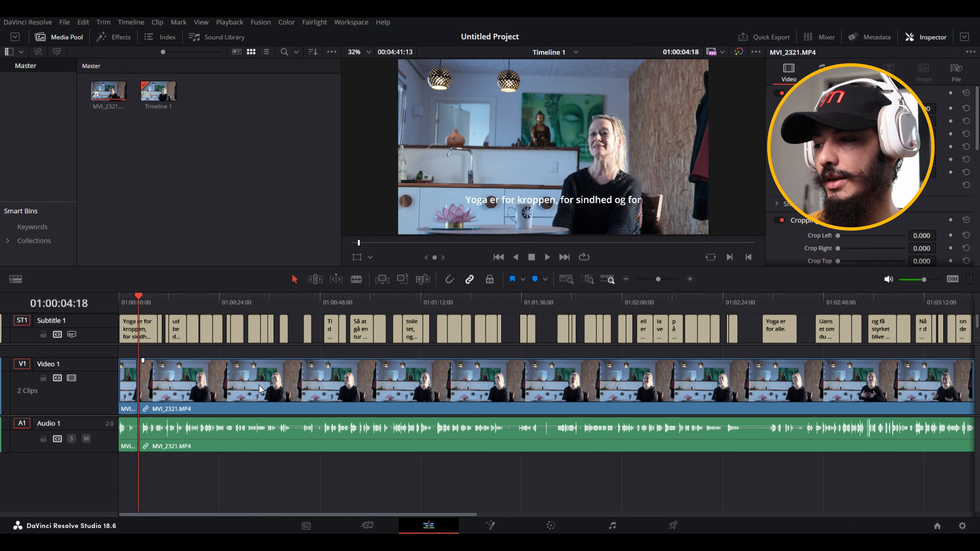
pyautogui.hotkey('ctrl', 'z')
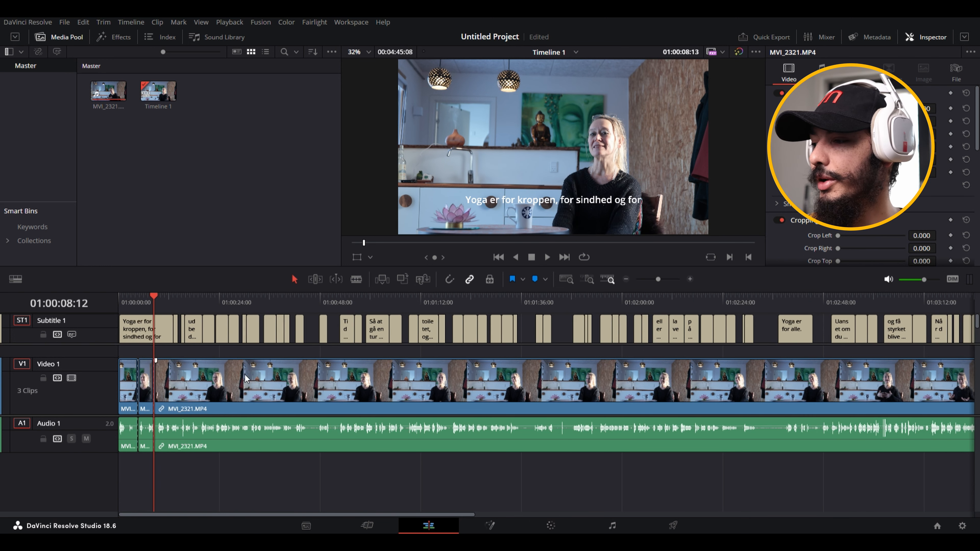
# - Move the short piece between the two cuts to about 01:02:24:00 on the timeline and select the long clip before it
pyautogui.moveTo(150, 380); pyautogui.dragTo(473, 431)
pyautogui.moveTo(145, 390); pyautogui.dragTo(731, 428)
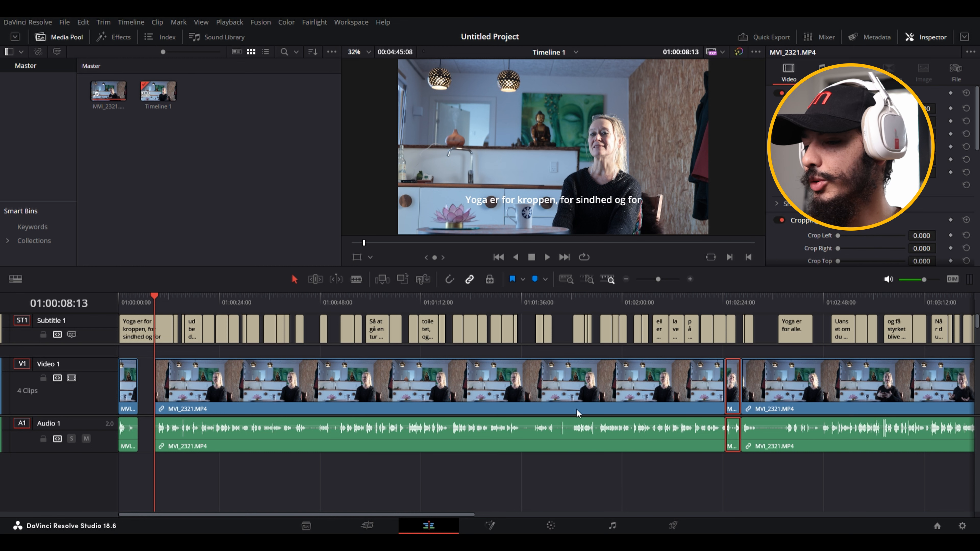
pyautogui.click(184, 385)
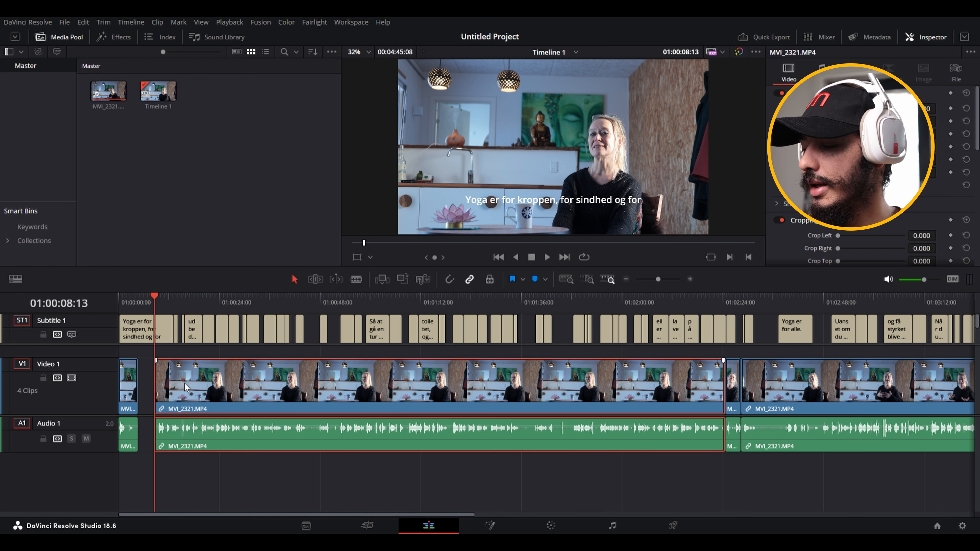
# - Turn on snapping and move the long clip earlier against the first piece to close the gap
pyautogui.moveTo(191, 378); pyautogui.dragTo(178, 381)
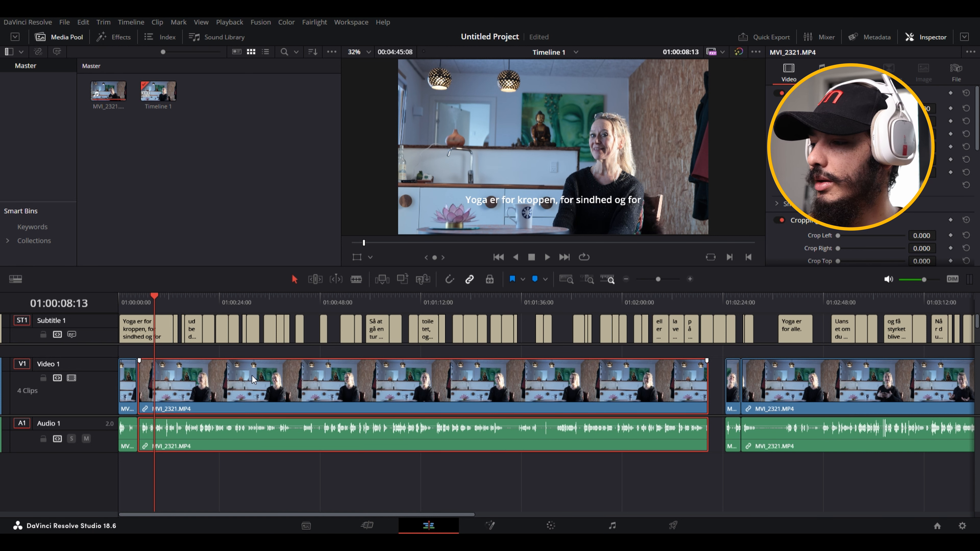
pyautogui.hotkey('ctrl', 'z')
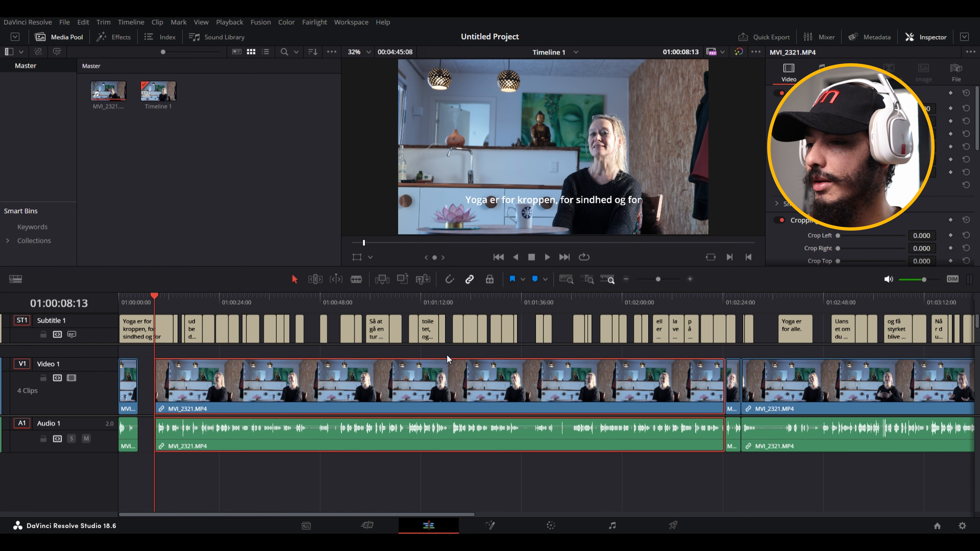
pyautogui.click(449, 279)
pyautogui.moveTo(403, 393); pyautogui.dragTo(384, 396)
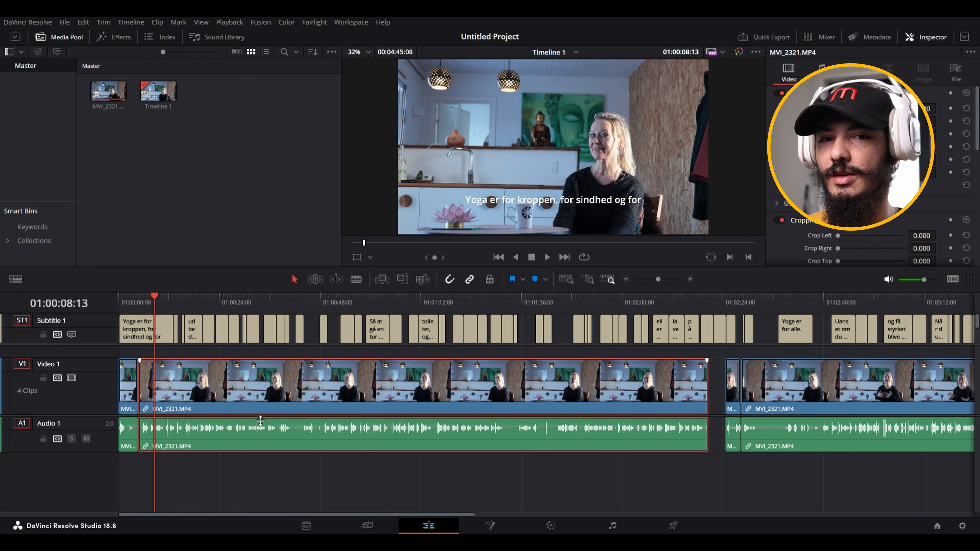
# - Undo the clip moves and both cuts to restore a single unsplit clip on the timeline
pyautogui.press('Delete')
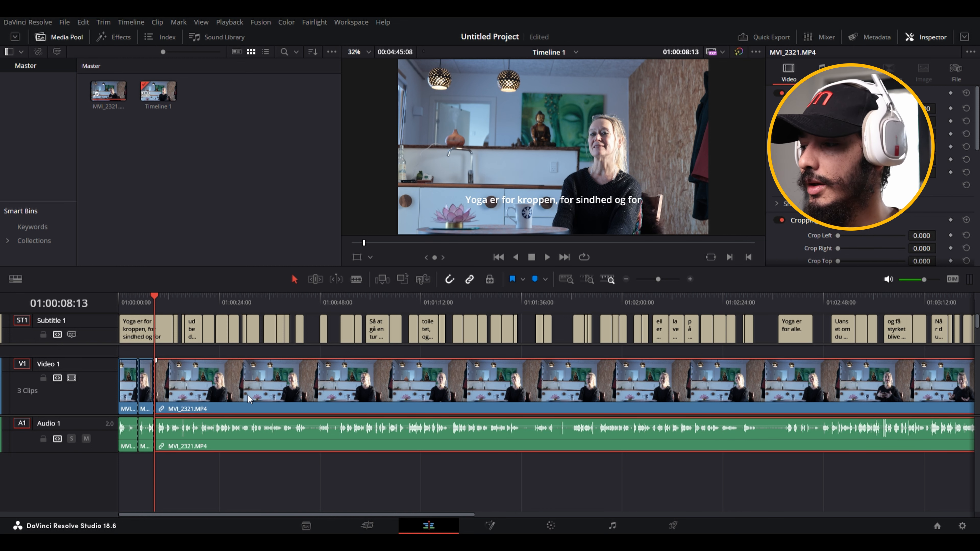
pyautogui.hotkey('ctrl', 'z')
pyautogui.hotkey('ctrl', 'z')
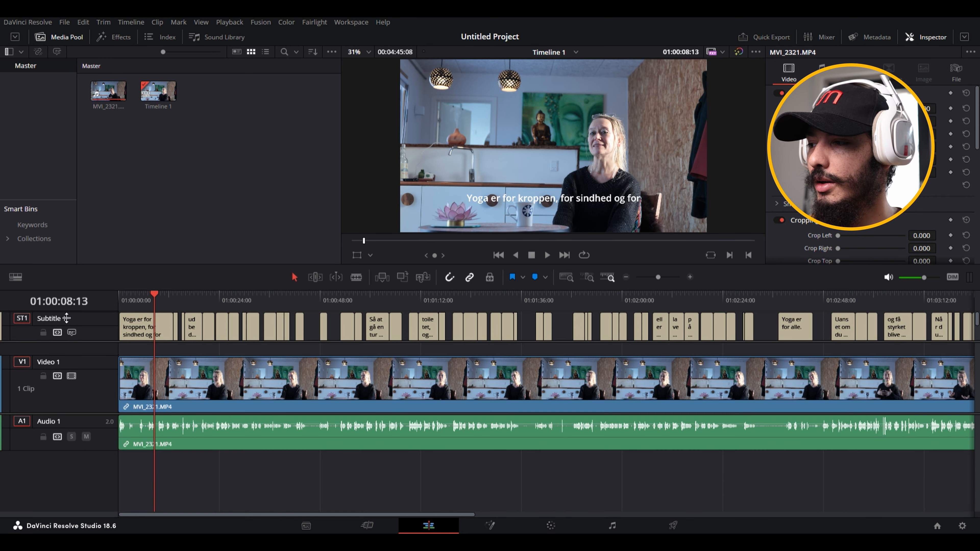
# - Play the clip from its start to 01:00:00:22 and try trimming its end to the playhead
pyautogui.press('Home')
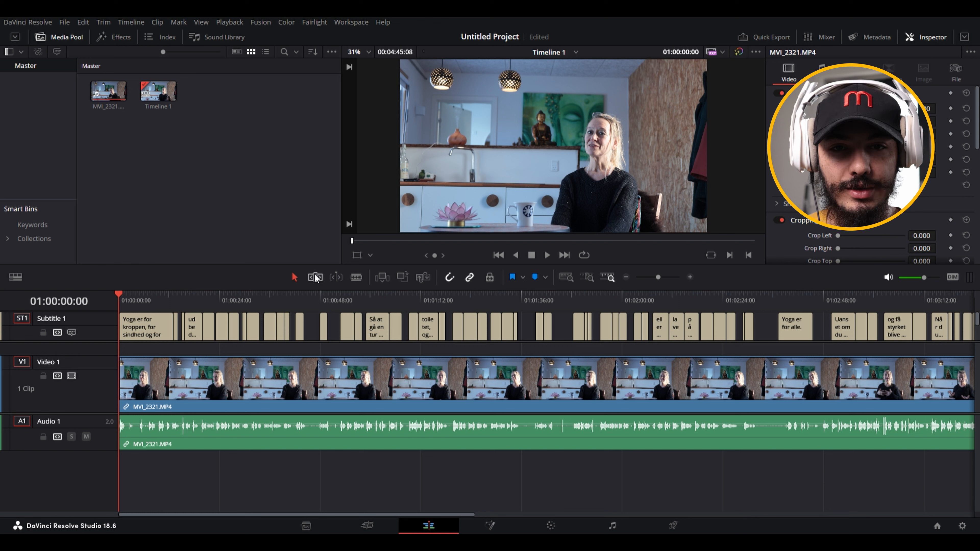
pyautogui.click(216, 299)
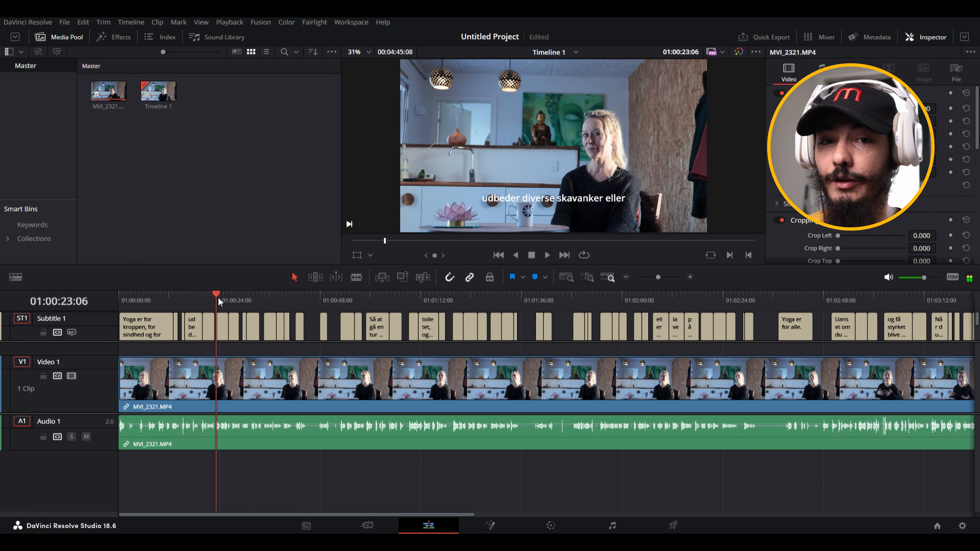
pyautogui.moveTo(222, 300); pyautogui.dragTo(118, 300)
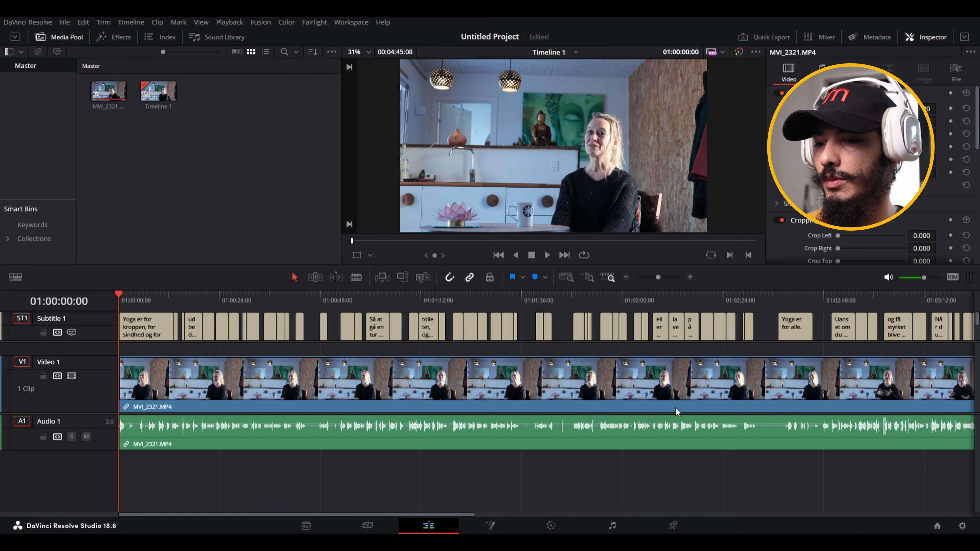
pyautogui.press('space')
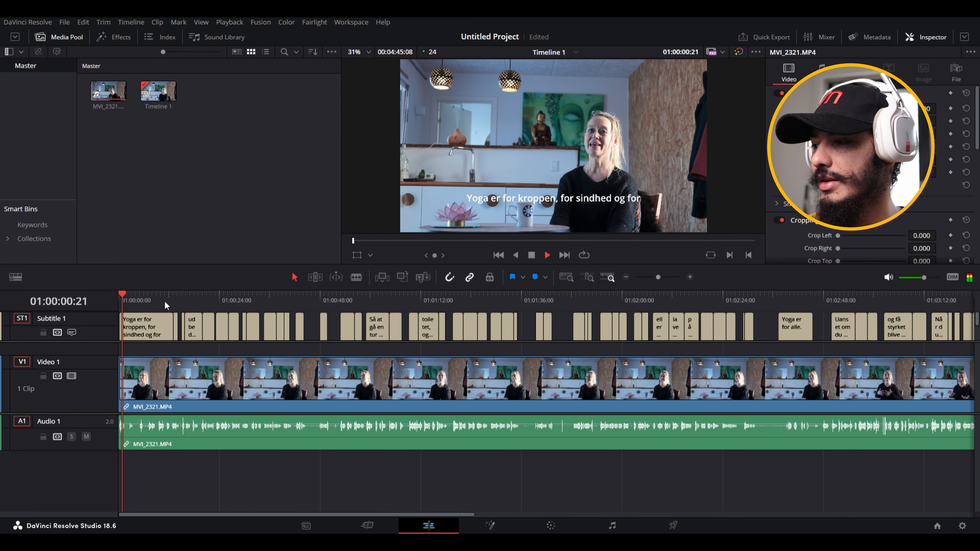
pyautogui.hotkey('shift', ']')
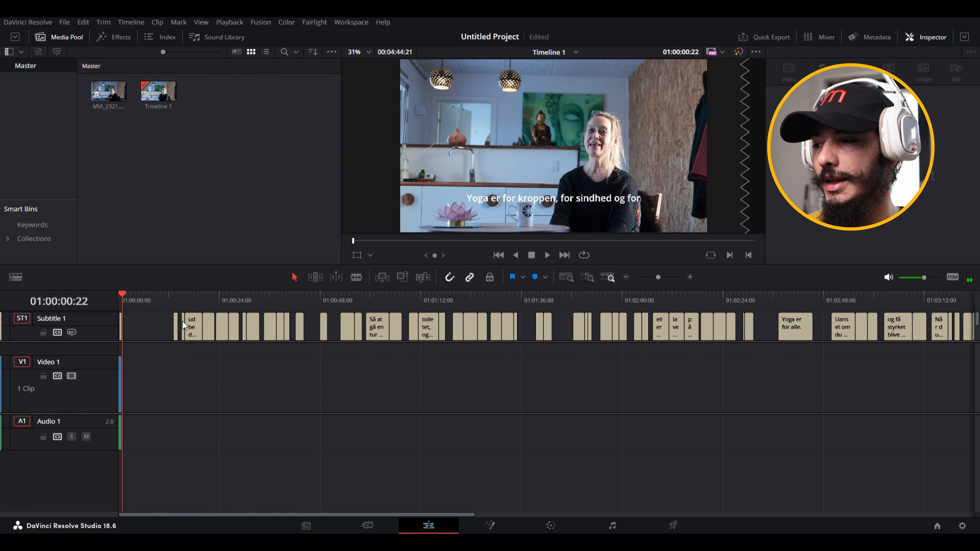
pyautogui.hotkey('ctrl', 's')
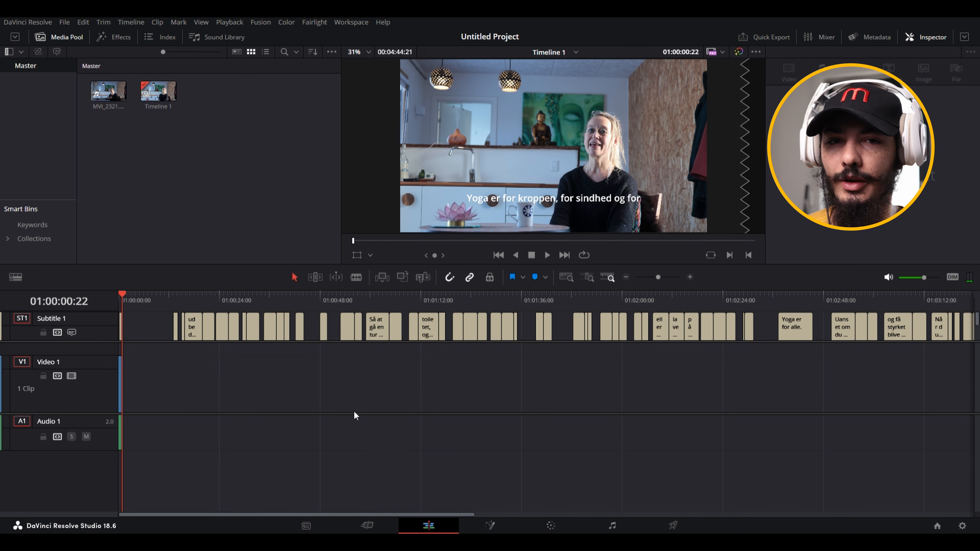
# - Try ripple-trimming the clip's start to the playhead instead, and undo both the start and end trims
pyautogui.hotkey('ctrl', 'z')
pyautogui.hotkey('ctrl', 'shift', 'z')
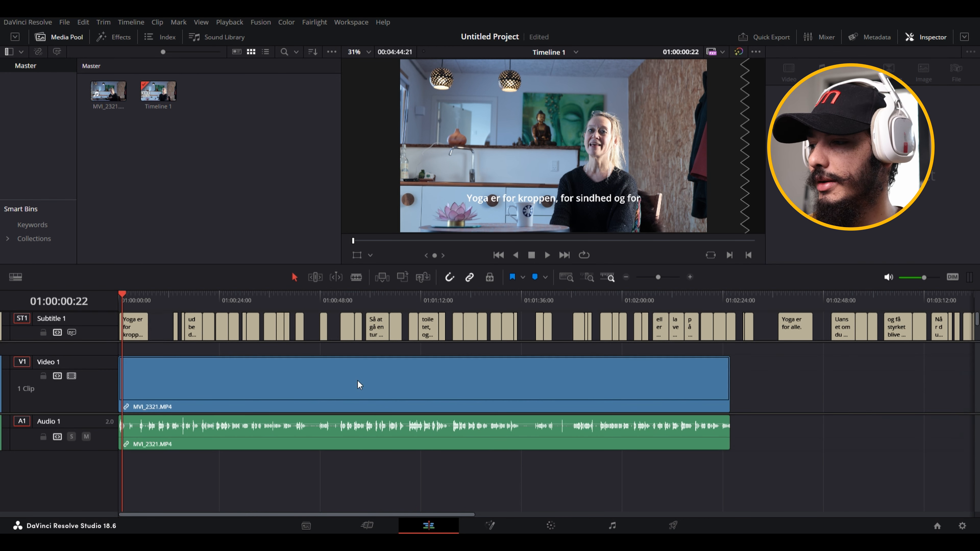
pyautogui.hotkey('ctrl', 'z')
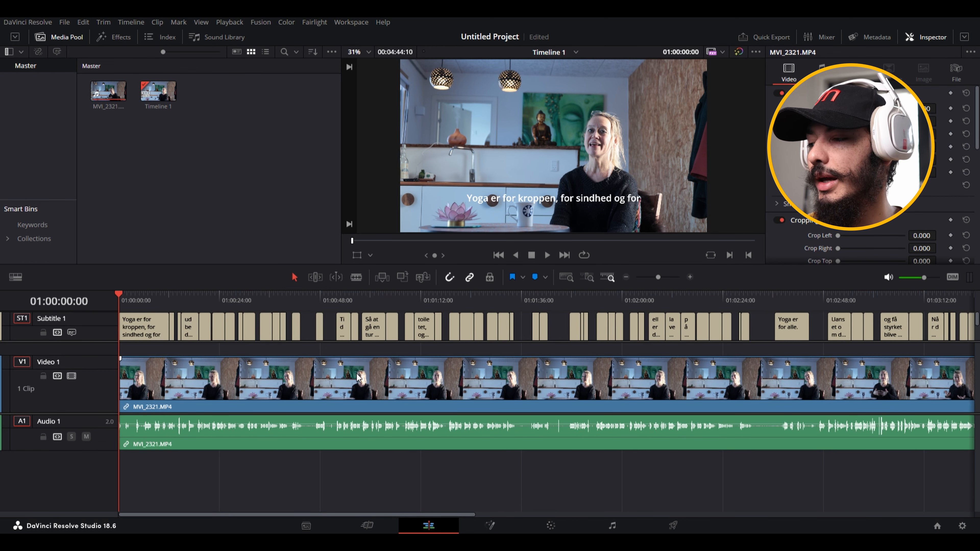
pyautogui.hotkey('ctrl', 'z')
pyautogui.press('q')
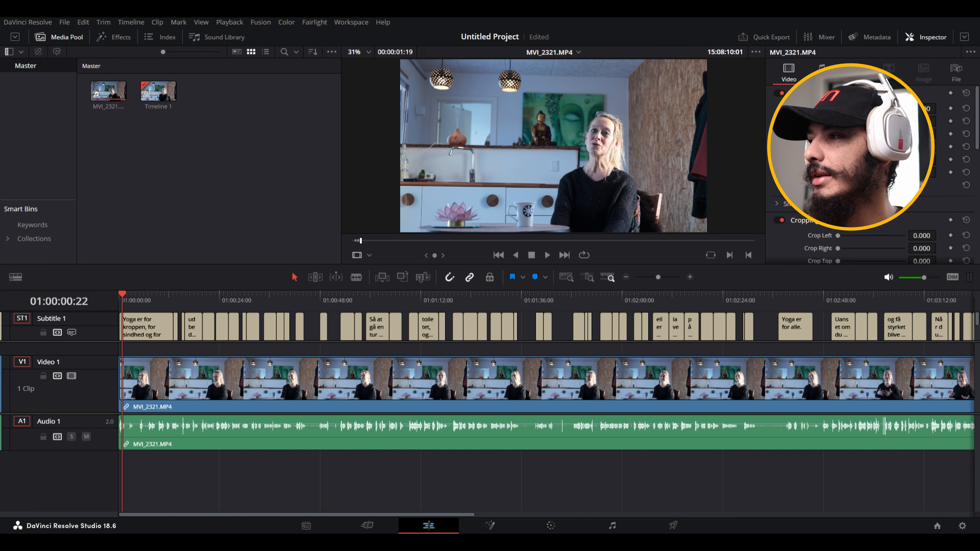
# - Try splitting the clip at 01:00:15:01, and undo the split
pyautogui.click(188, 377)
pyautogui.hotkey('ctrl', 'b')
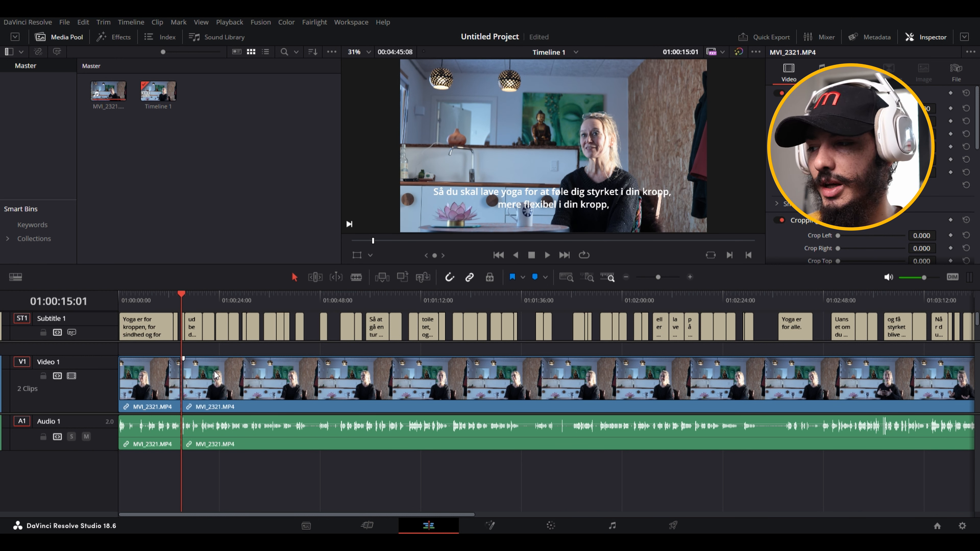
pyautogui.click(356, 278)
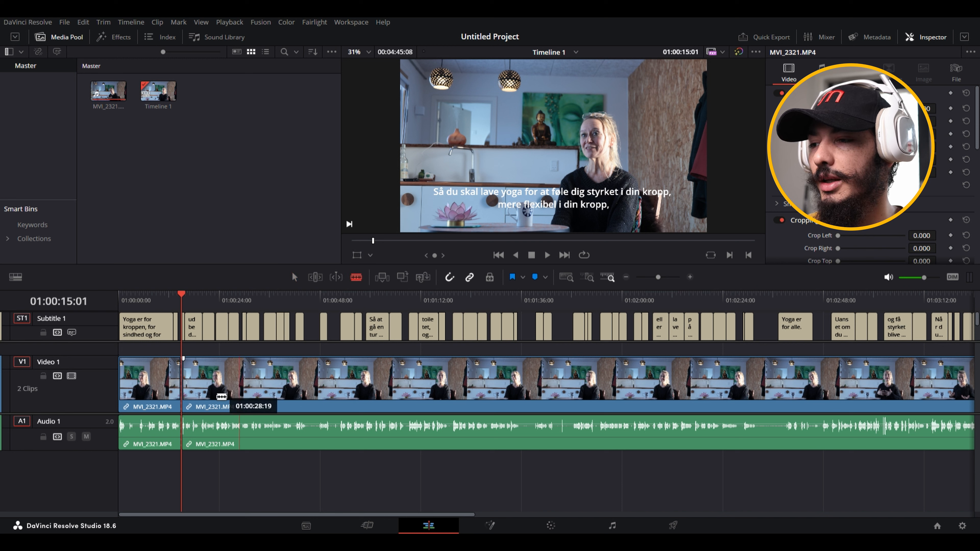
pyautogui.hotkey('ctrl', 'z')
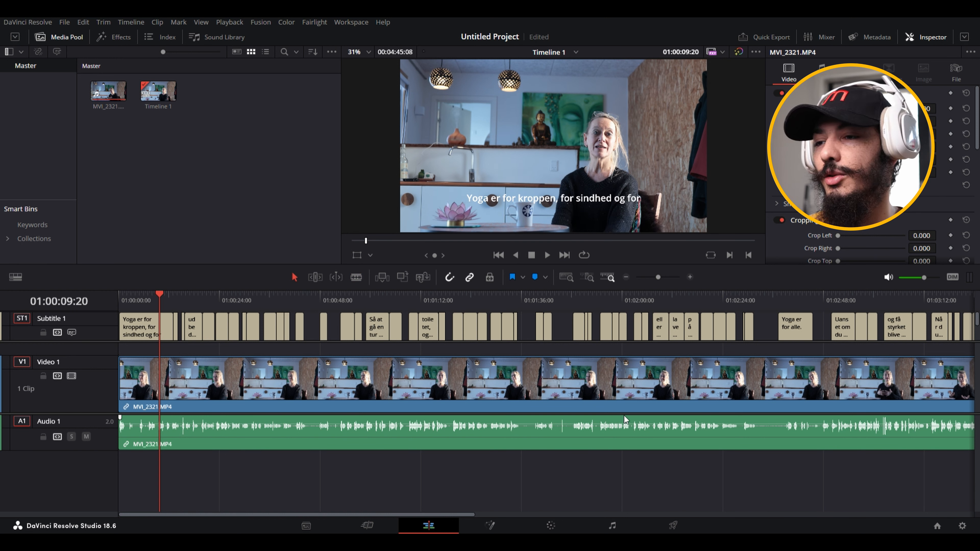
# - Play the clip from the start to 01:00:07:01, select it and ripple-trim its start to the playhead
pyautogui.moveTo(158, 300); pyautogui.dragTo(86, 322)
pyautogui.press('space')
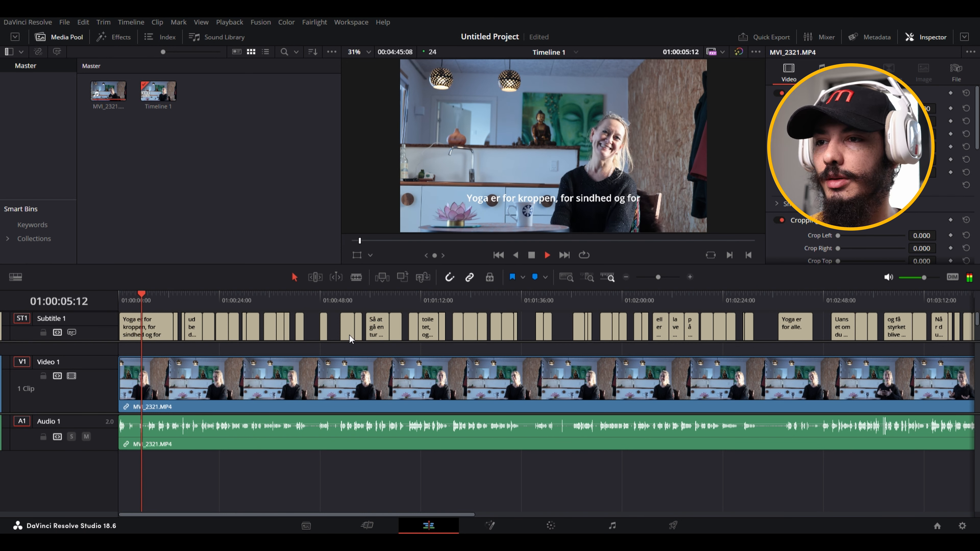
pyautogui.press('space')
pyautogui.press('space')
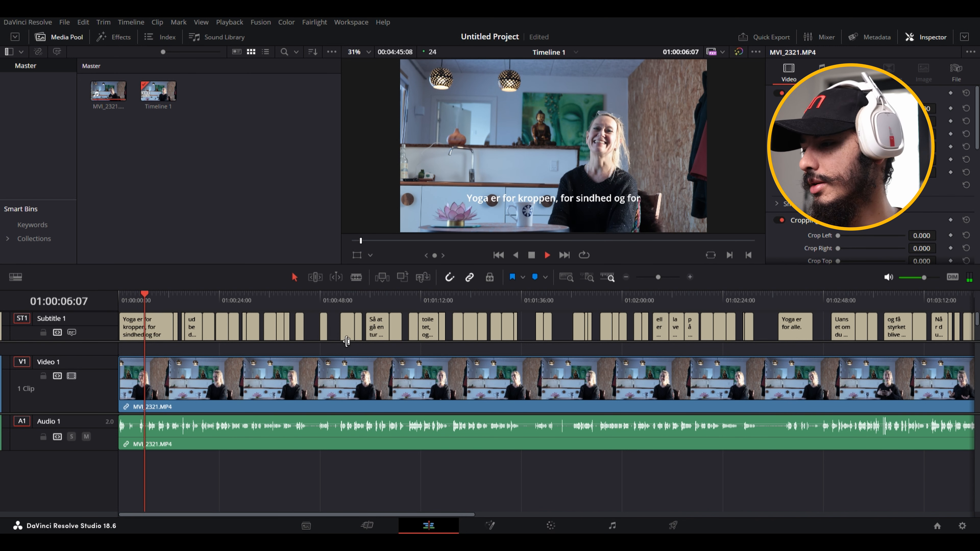
pyautogui.press('space')
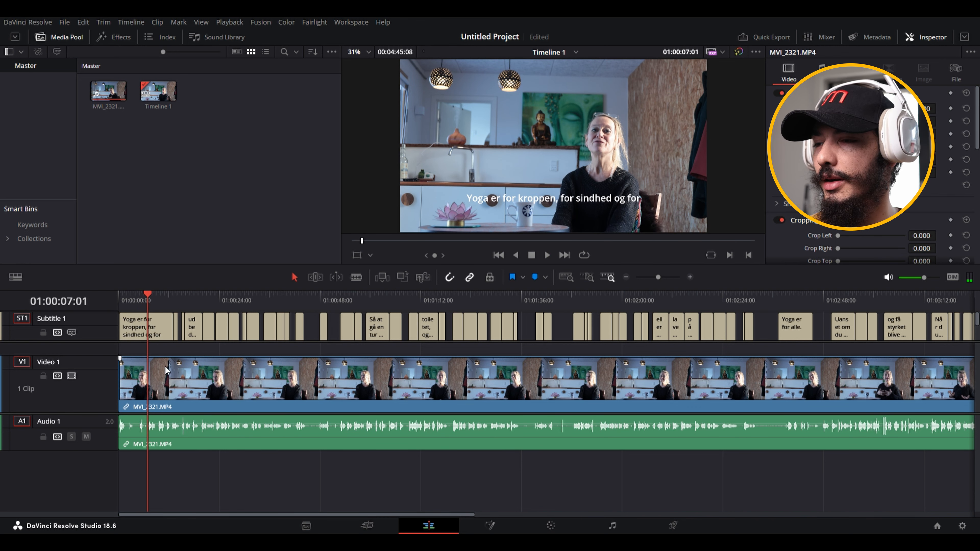
pyautogui.click(178, 374)
pyautogui.hotkey('ctrl', 'shift', '[')
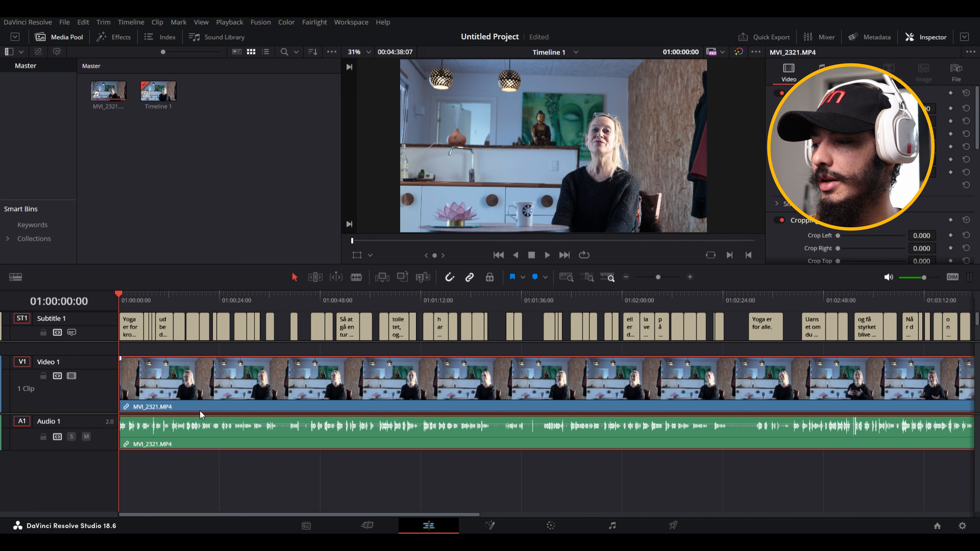
# - Play the trimmed clip to 01:00:37:21 and split it at the playhead
pyautogui.press('space')
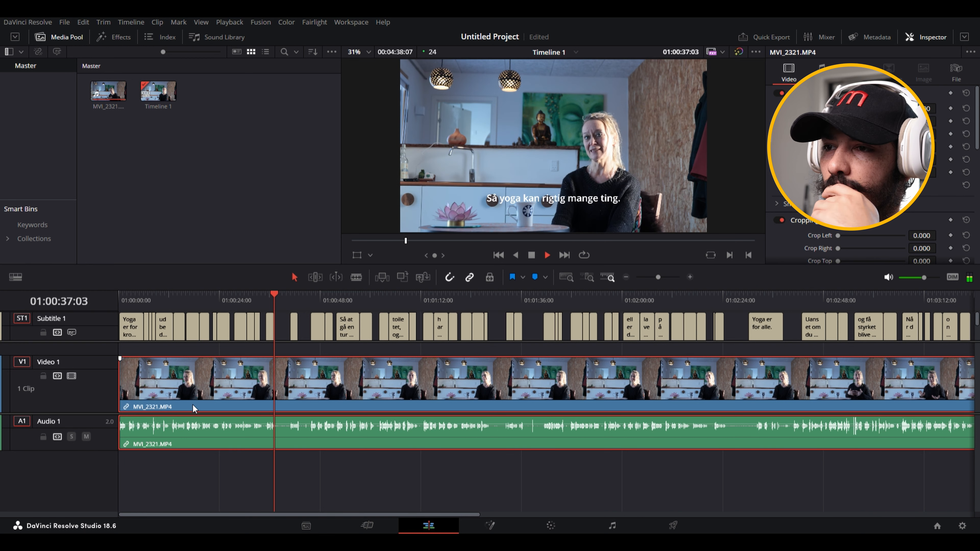
pyautogui.press('space')
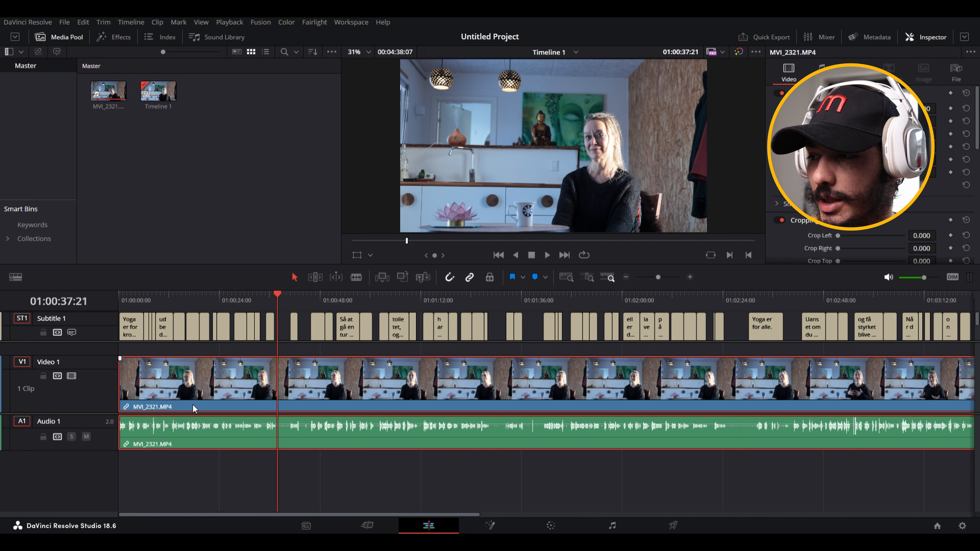
pyautogui.hotkey('ctrl', 'b')
# - Play past the cut, select the second clip and ripple-trim its start to the playhead at 01:00:45:20
pyautogui.press('space')
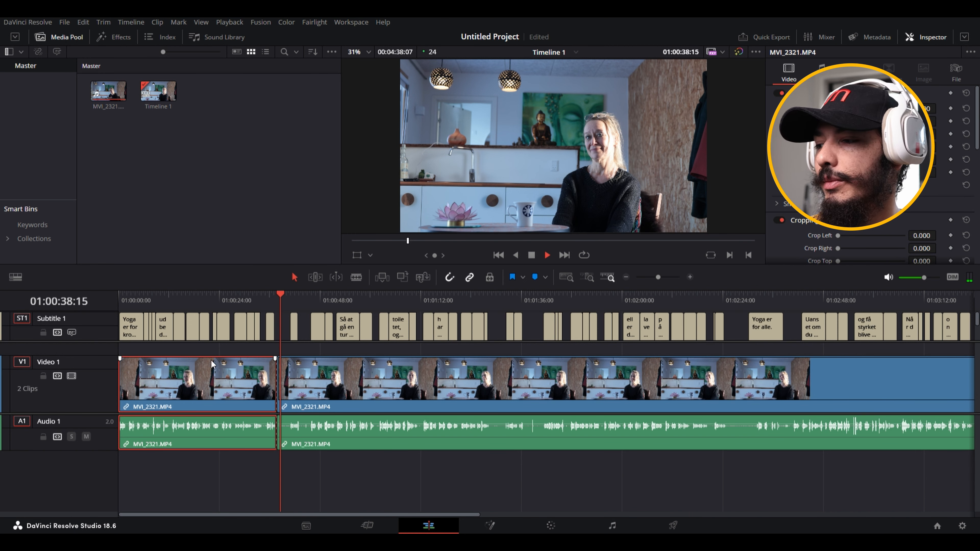
pyautogui.press('space')
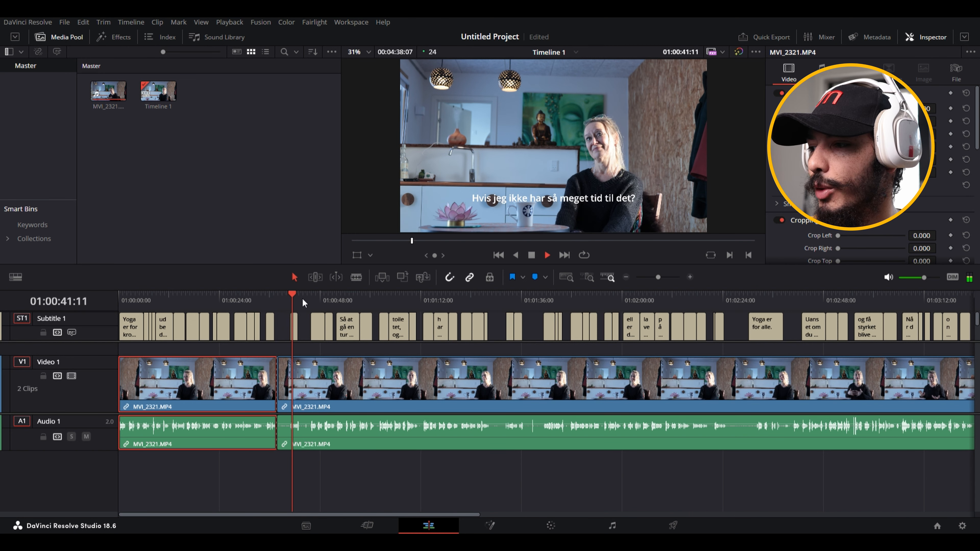
pyautogui.click(310, 297)
pyautogui.click(282, 362)
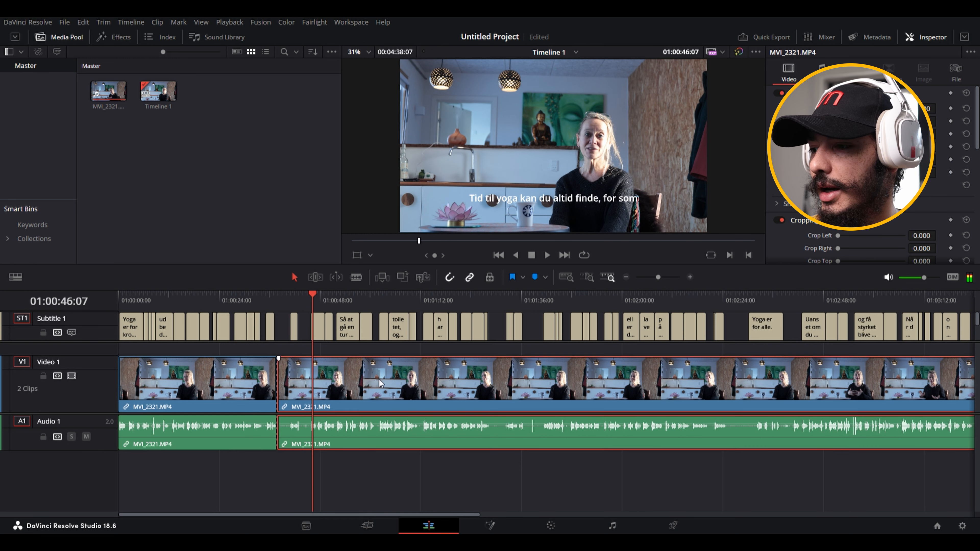
pyautogui.click(308, 296)
pyautogui.press('space')
pyautogui.click(308, 296)
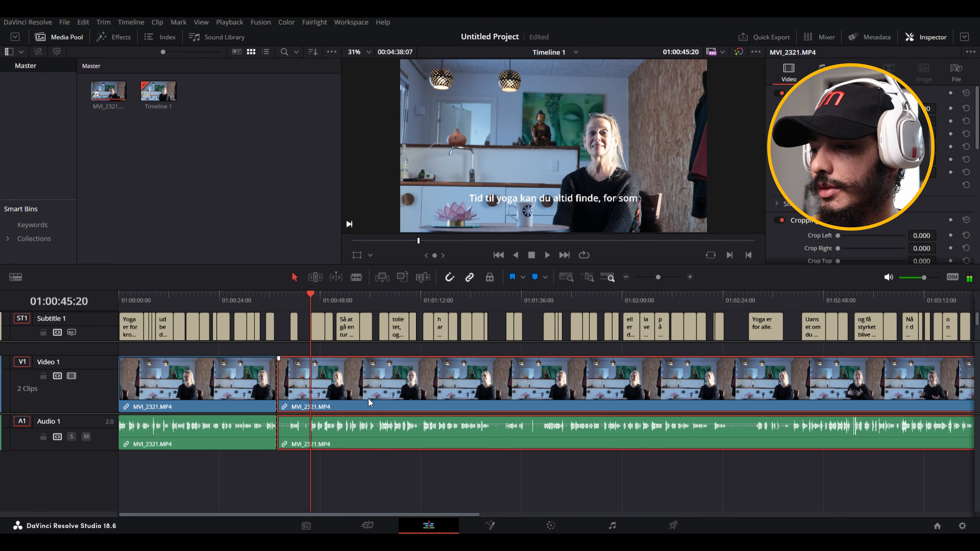
pyautogui.hotkey('ctrl', 'shift', '[')
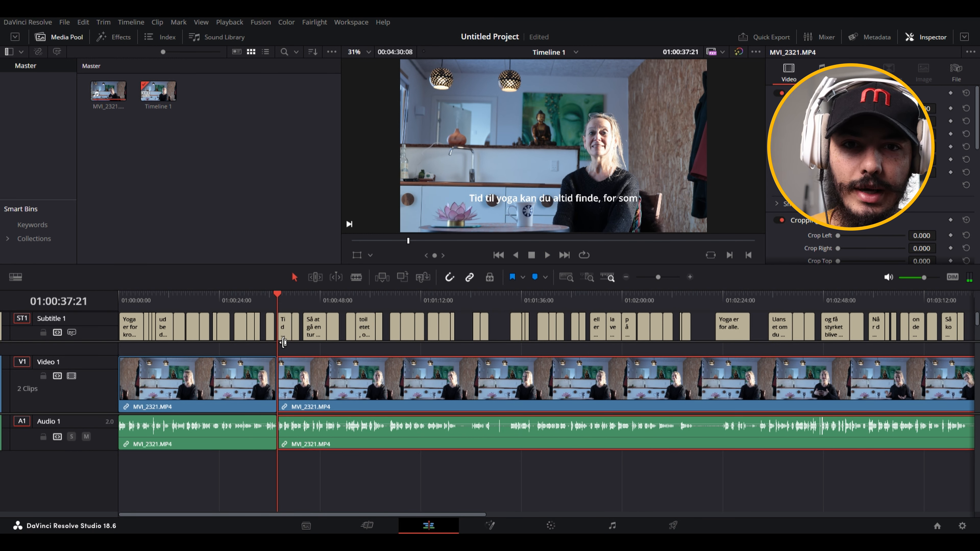
# - Play across the join between the two clips up to 01:00:39:13 to review the cut
pyautogui.moveTo(262, 300)
pyautogui.mouseDown()
pyautogui.moveTo(143, 299)
pyautogui.moveTo(273, 309)
pyautogui.moveTo(258, 302)
pyautogui.mouseUp()
pyautogui.press('space')
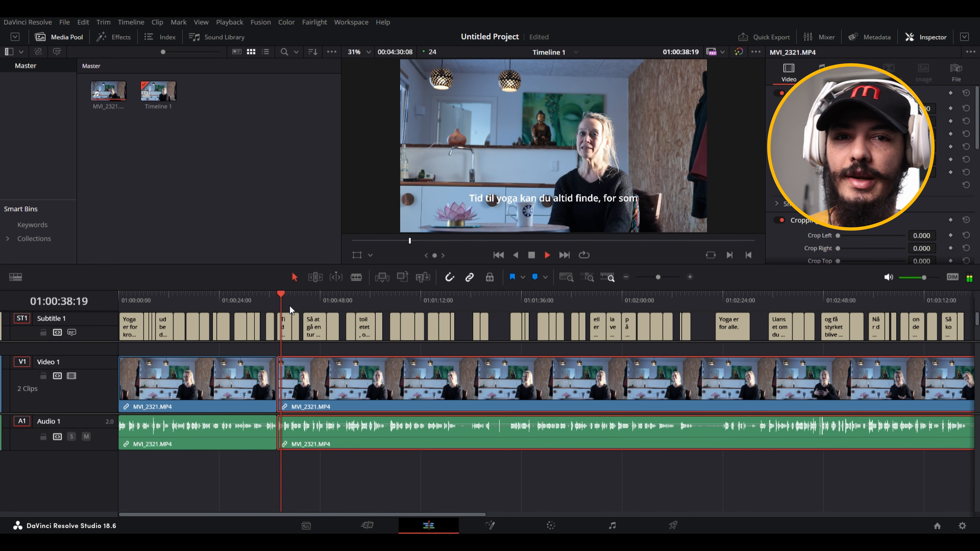
pyautogui.press('space')
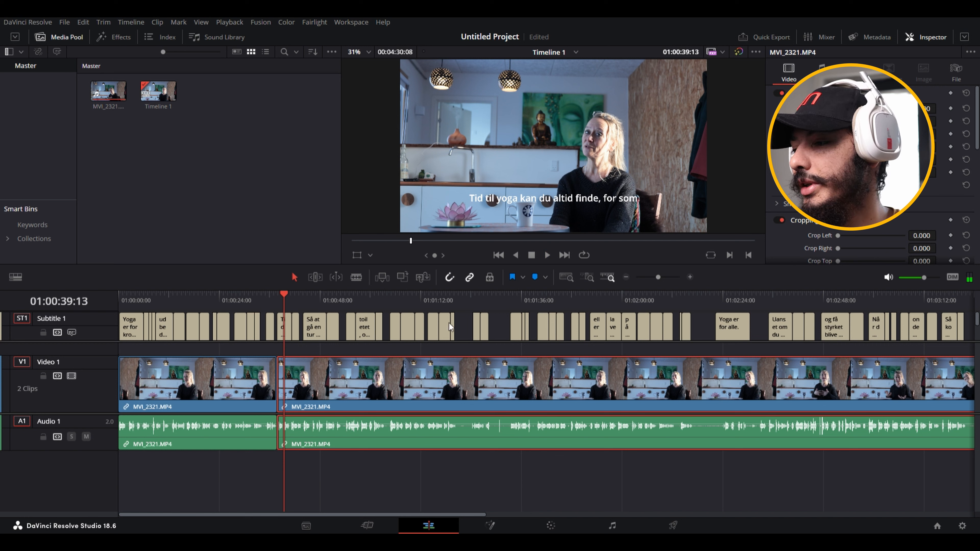
pyautogui.hotkey('ctrl', 'z')
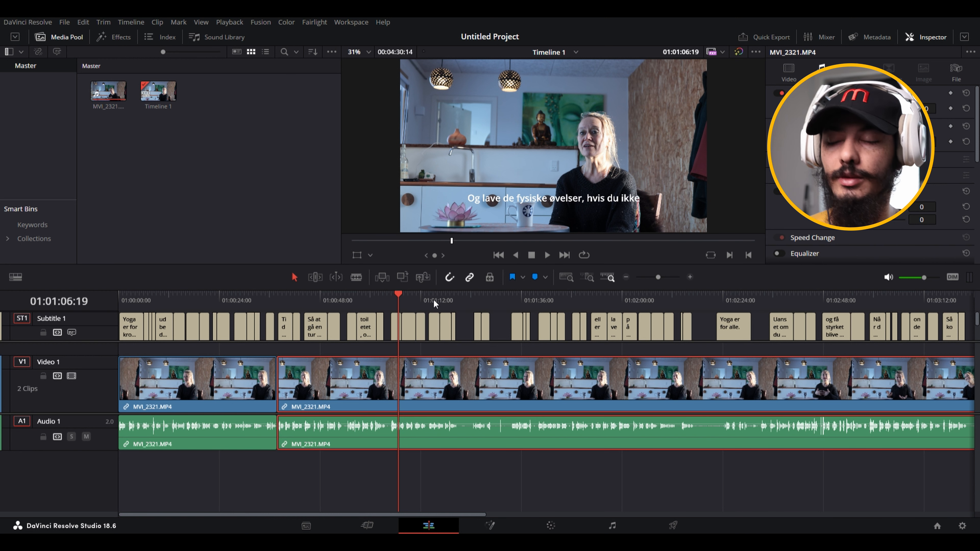
# - Play on from 01:01:06:19, split the second clip at 01:01:20:21, and move the playhead to 01:01:24:19
pyautogui.press('space')
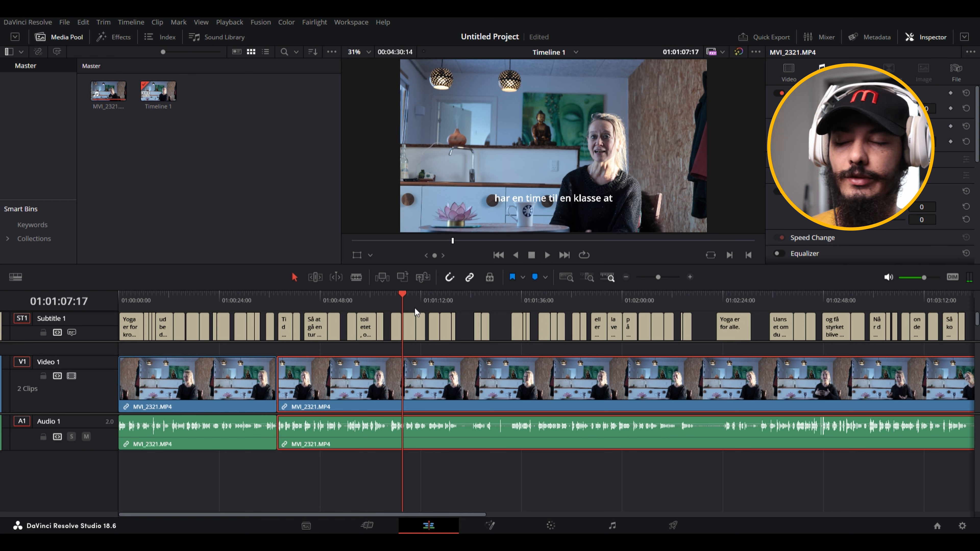
pyautogui.press('space')
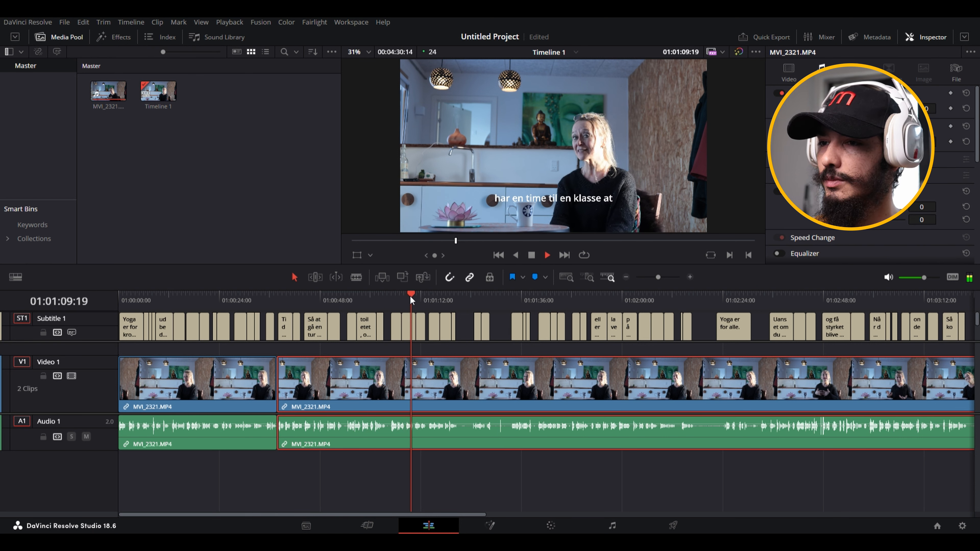
pyautogui.press('space')
pyautogui.hotkey('ctrl', 'b')
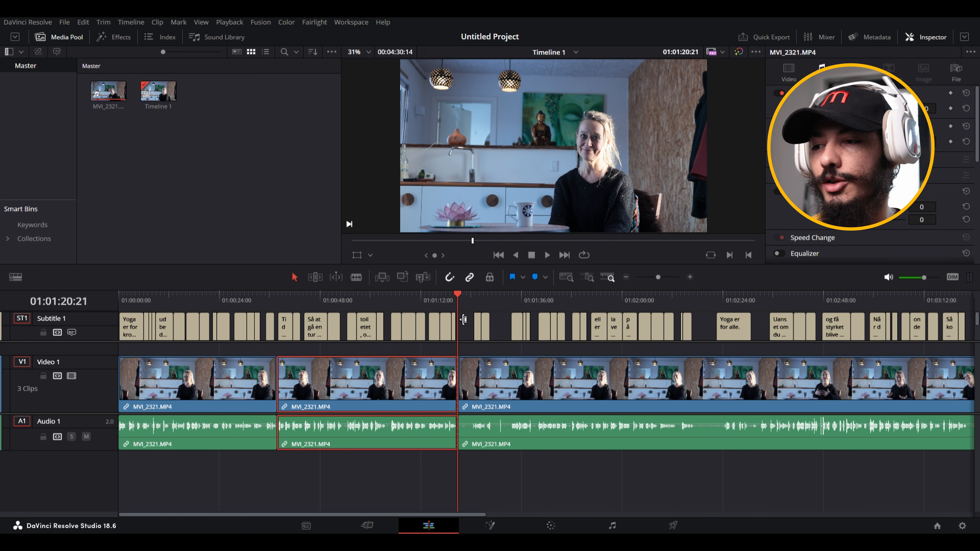
pyautogui.click(473, 297)
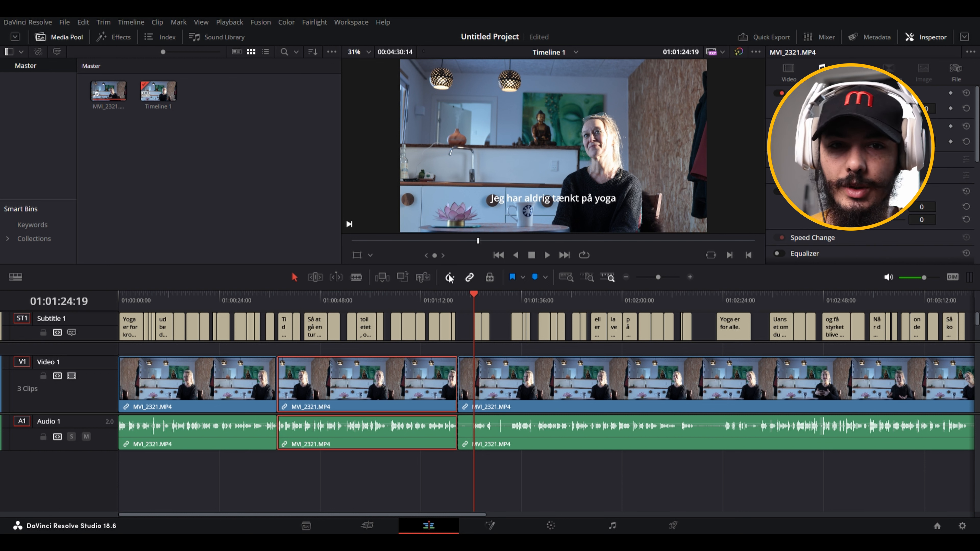
# - Play on, ripple-trim the start of the third clip, and split it at 01:02:04:17
pyautogui.press('space')
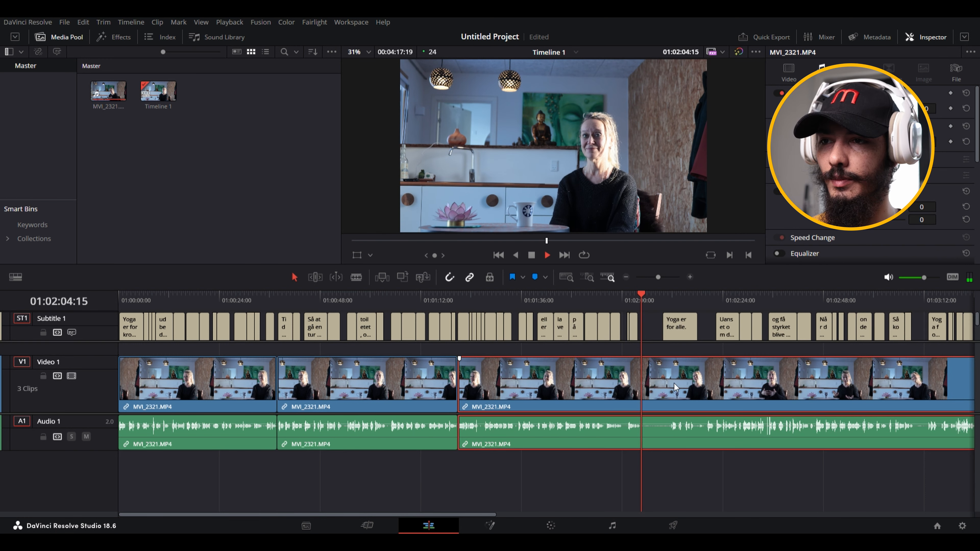
pyautogui.press('space')
pyautogui.hotkey('ctrl', 'b')
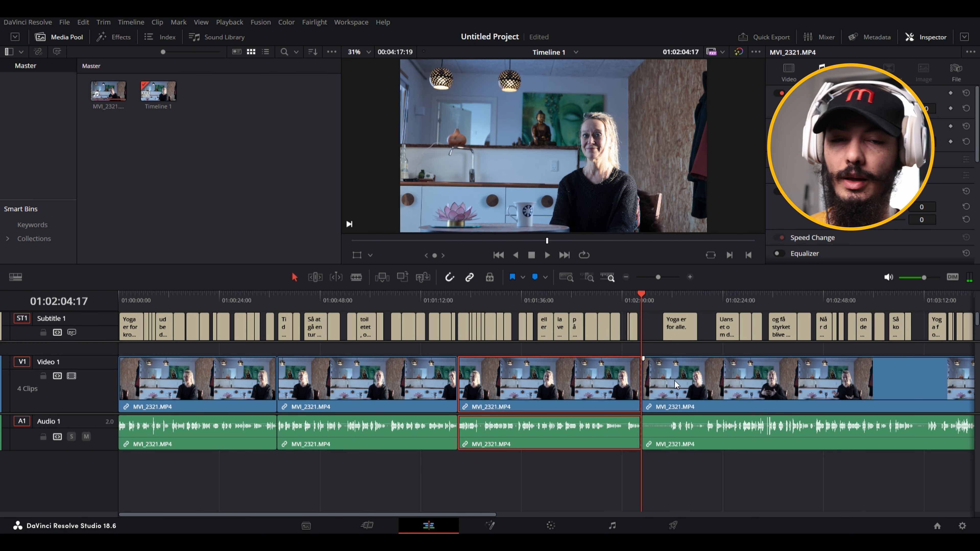
pyautogui.hotkey('ctrl', 's')
# - Review the third clip from 01:01:30:05, skipping forward through the pauses to 01:01:59:16
pyautogui.moveTo(642, 300); pyautogui.dragTo(497, 302)
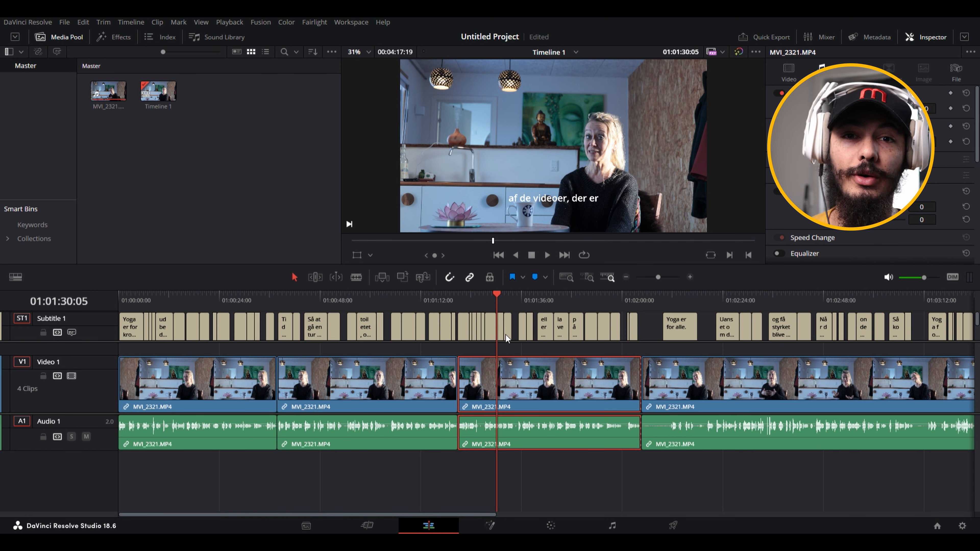
pyautogui.press('space')
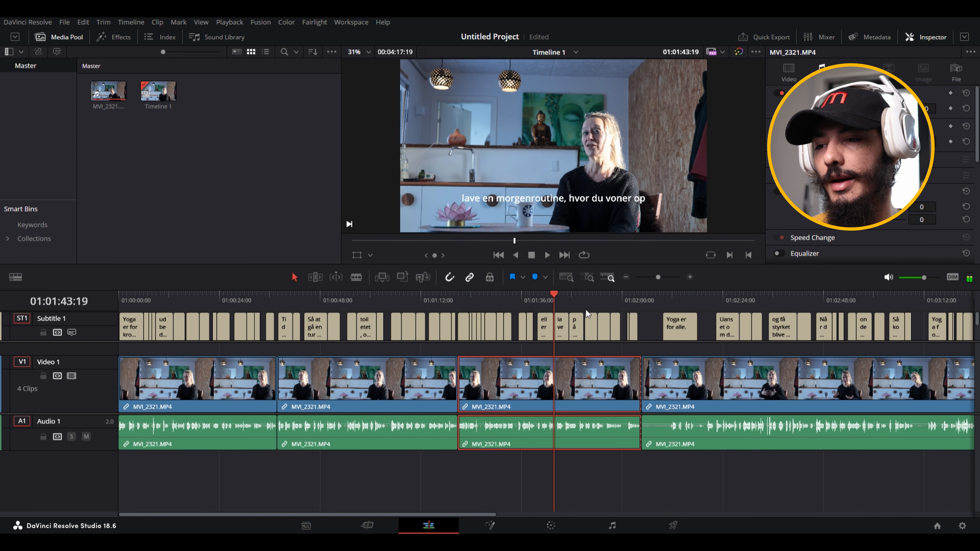
pyautogui.click(584, 308)
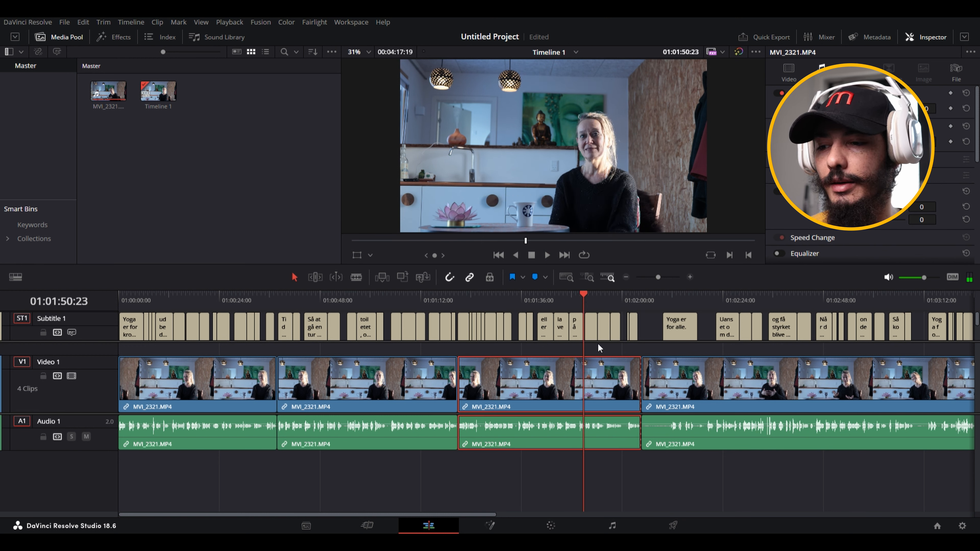
pyautogui.click(618, 299)
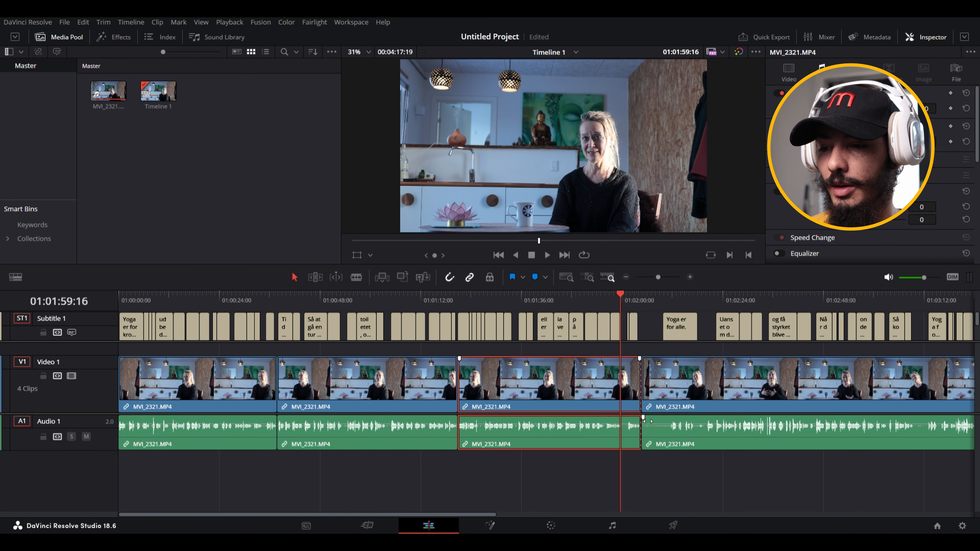
# - Inspect the cut between the third and fourth clips by playing across it up to 01:02:06:18
pyautogui.scroll(-3, 711, 429)
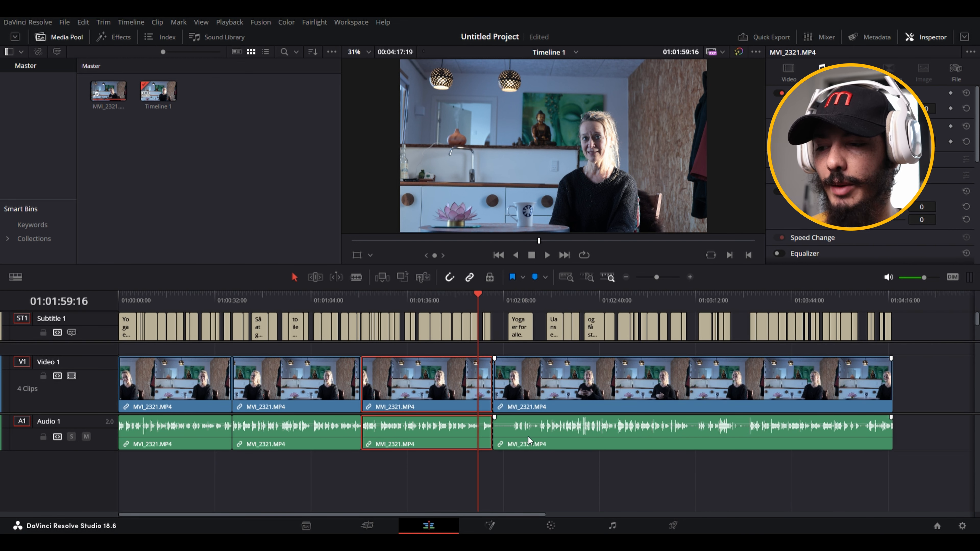
pyautogui.click(494, 301)
pyautogui.scroll(3, 531, 449)
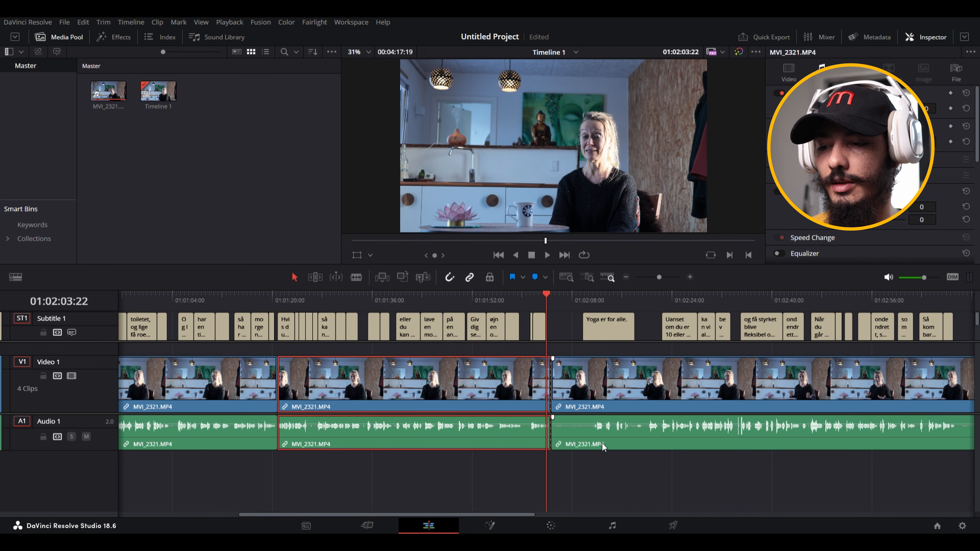
pyautogui.click(551, 303)
pyautogui.click(563, 300)
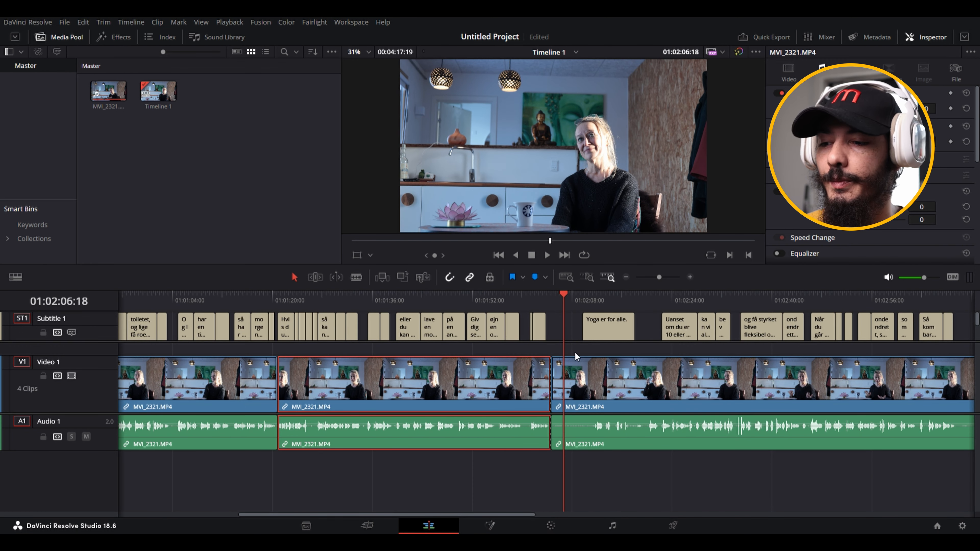
pyautogui.click(533, 302)
pyautogui.press('space')
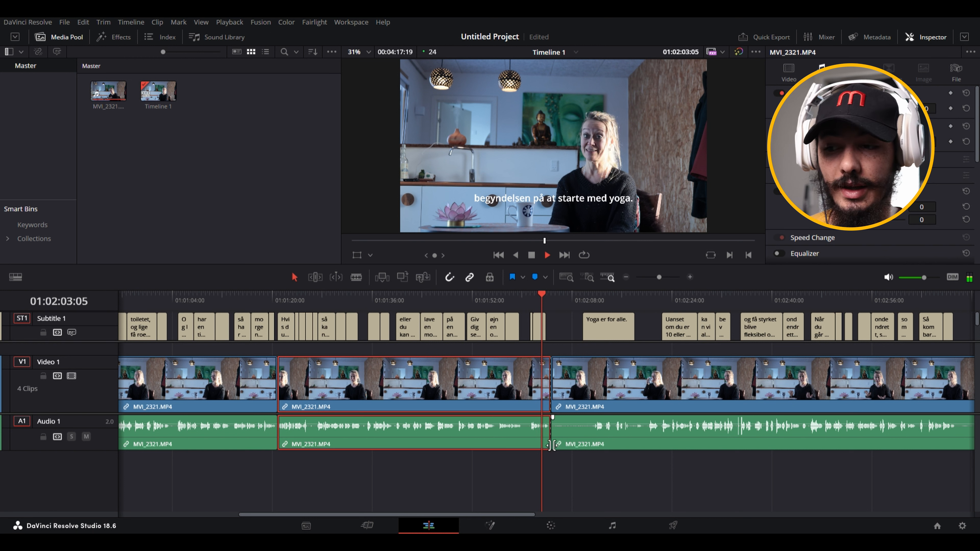
pyautogui.press('space')
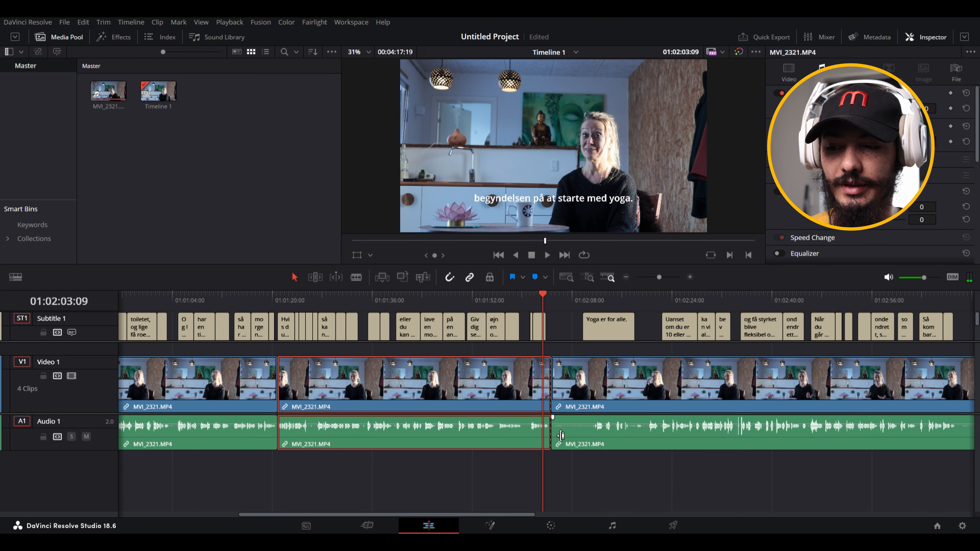
pyautogui.press('space')
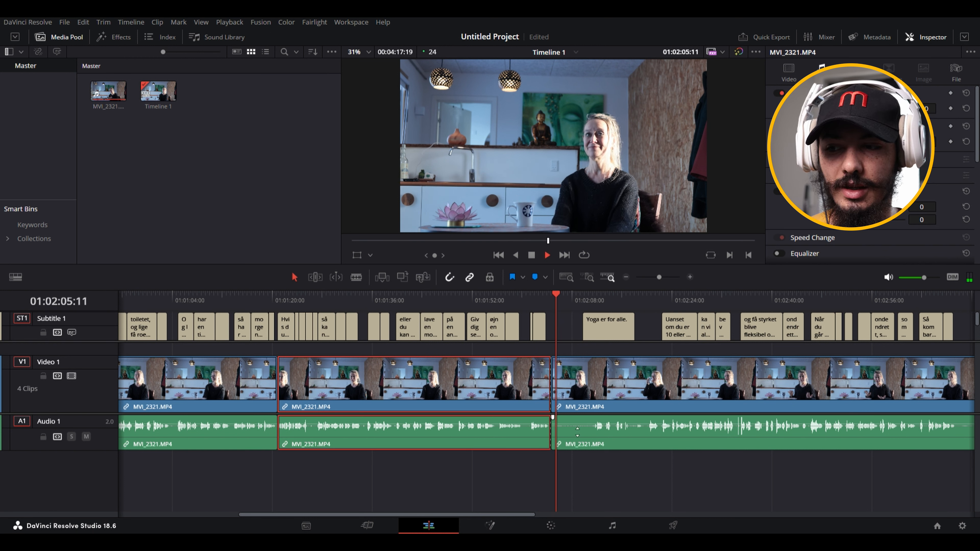
pyautogui.press('space')
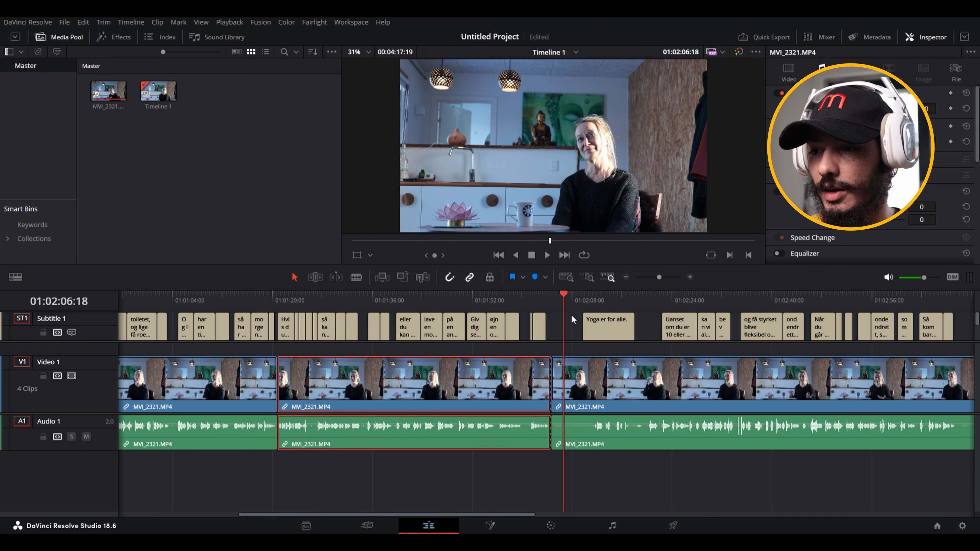
# - Select the fourth clip and ripple-trim its start to the playhead at 01:02:11:13
pyautogui.click(584, 300)
pyautogui.click(593, 297)
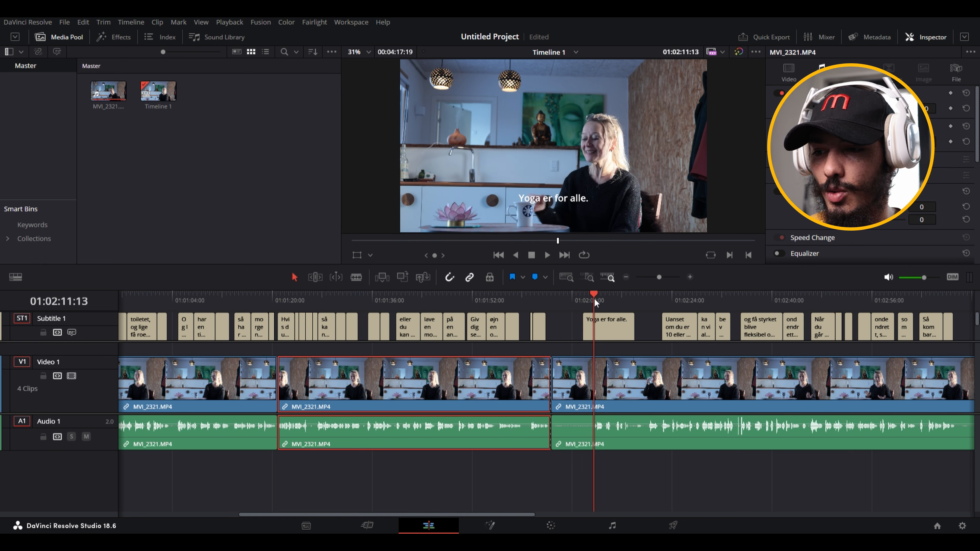
pyautogui.click(635, 448)
pyautogui.hotkey('ctrl', 'shift', '[')
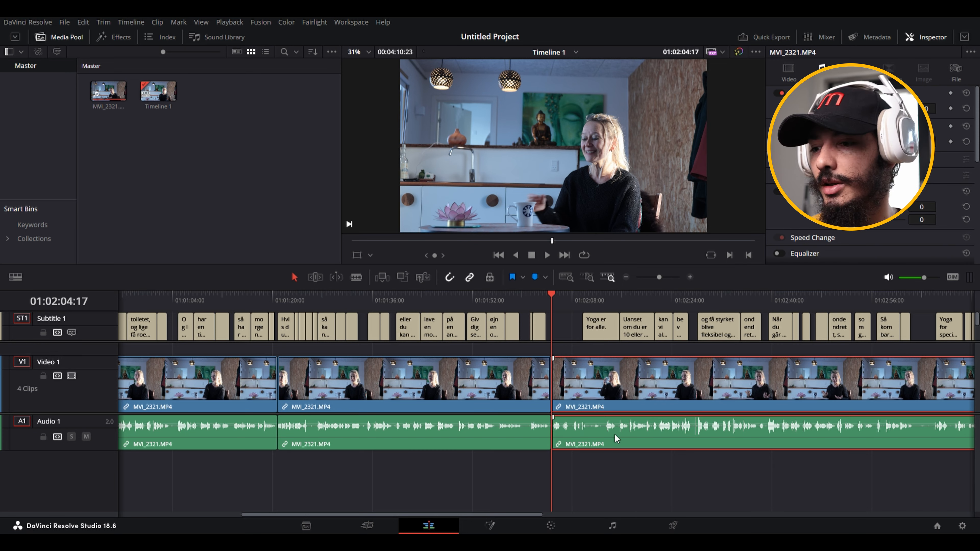
# - Play the trimmed fourth clip from the join to 01:02:11:03 to check its opening
pyautogui.scroll(5, 616, 439)
pyautogui.press('space')
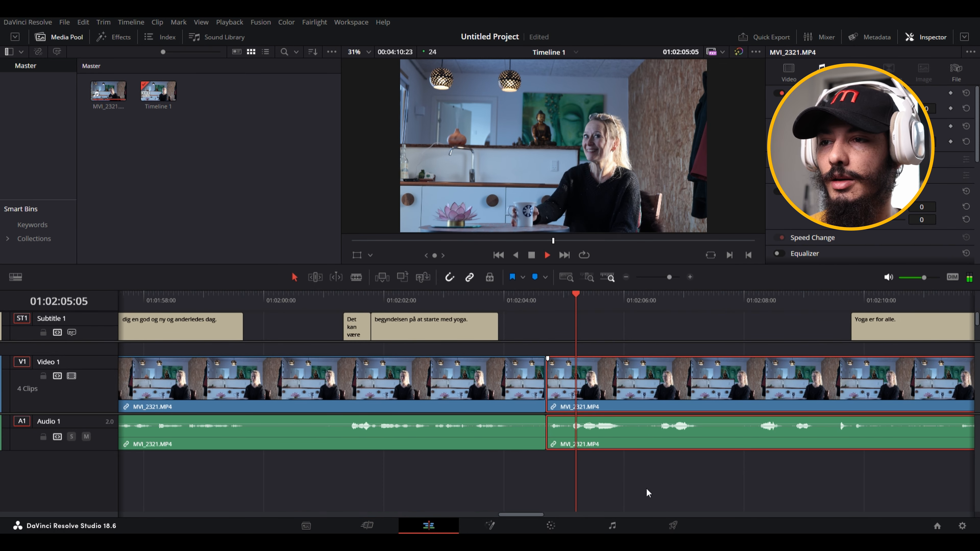
pyautogui.scroll(-2, 647, 487)
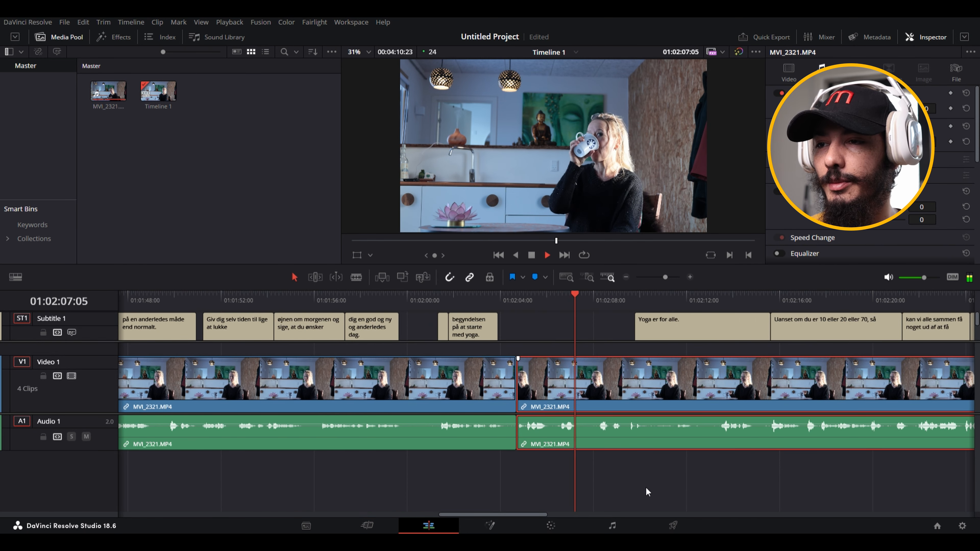
pyautogui.scroll(-1, 649, 488)
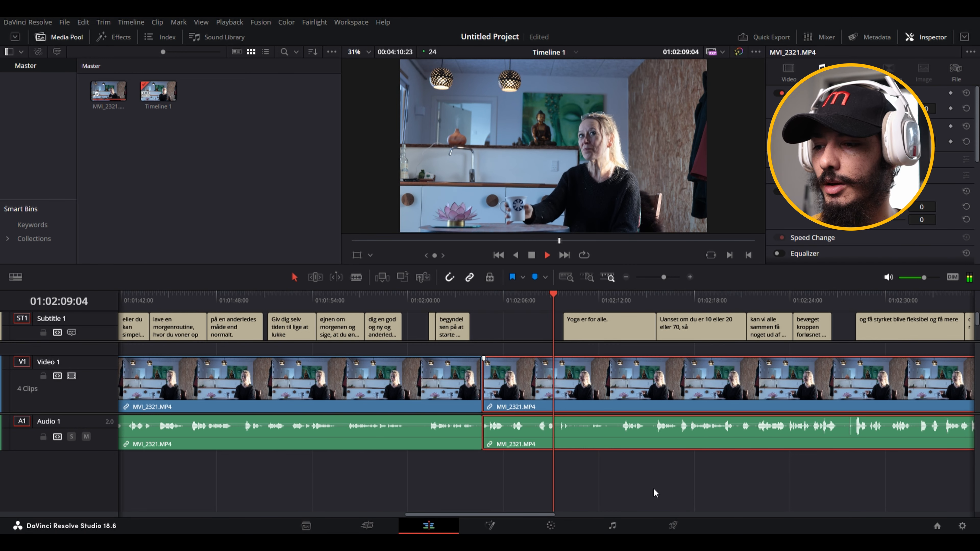
pyautogui.press('space')
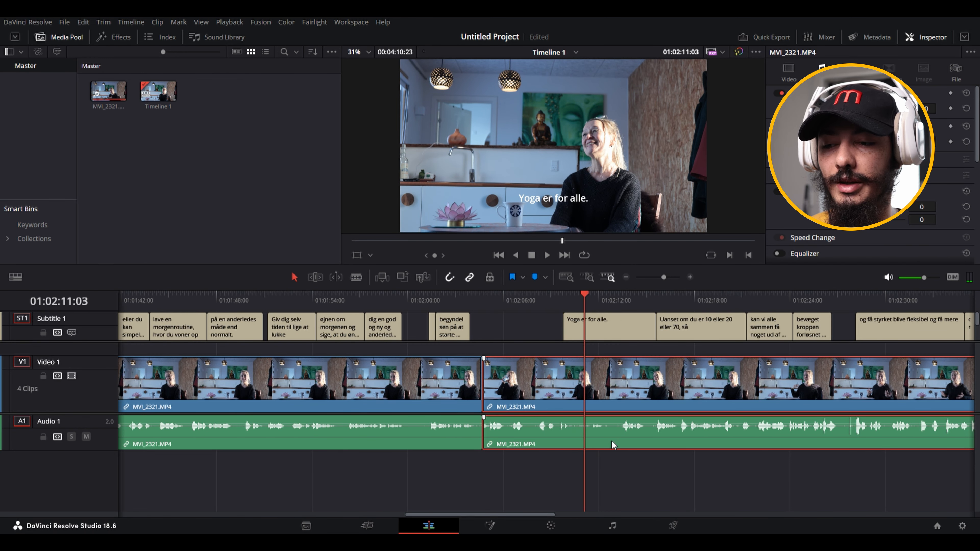
# - Check the fourth clip further along around 01:02:28:04, playing it up to 01:02:29:03
pyautogui.scroll(-2, 612, 441)
pyautogui.scroll(-1, 624, 441)
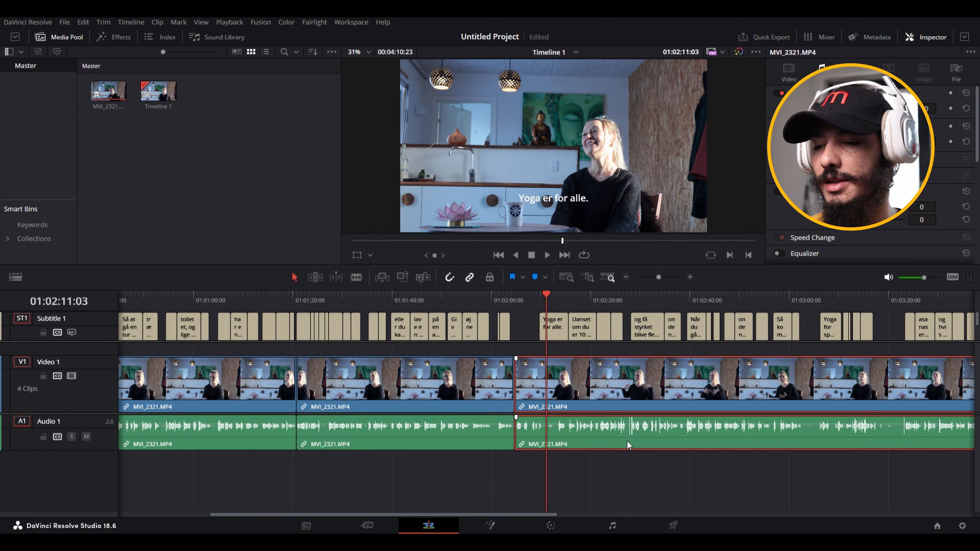
pyautogui.scroll(-1, 627, 441)
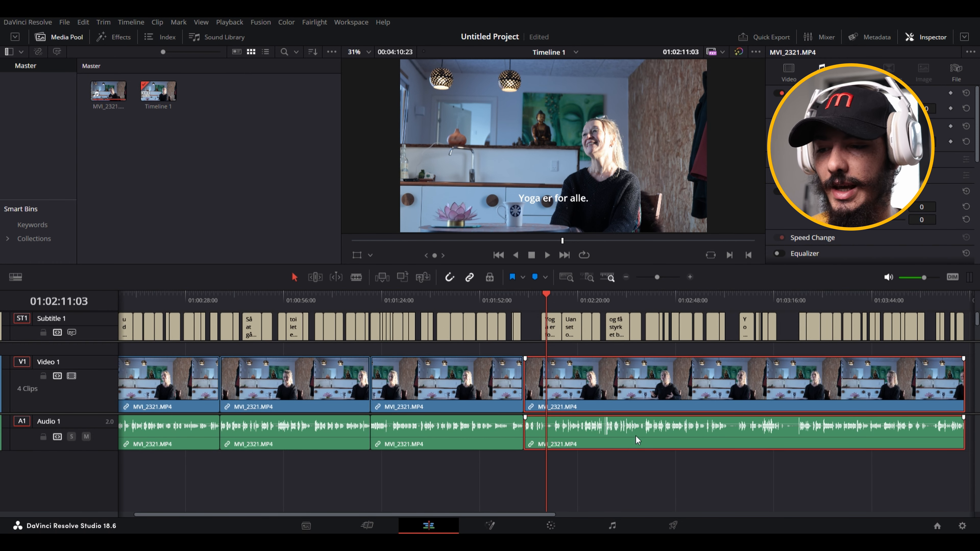
pyautogui.click(606, 300)
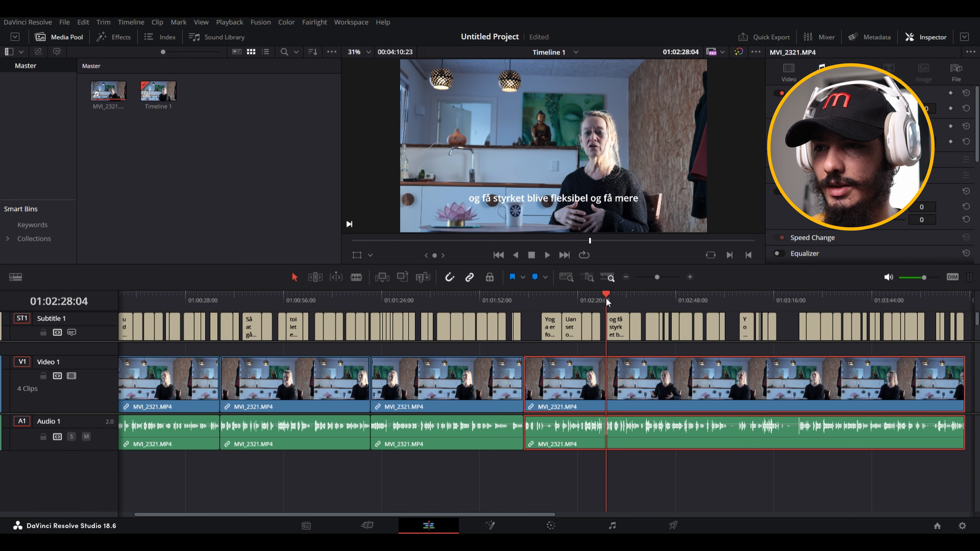
pyautogui.scroll(2, 636, 461)
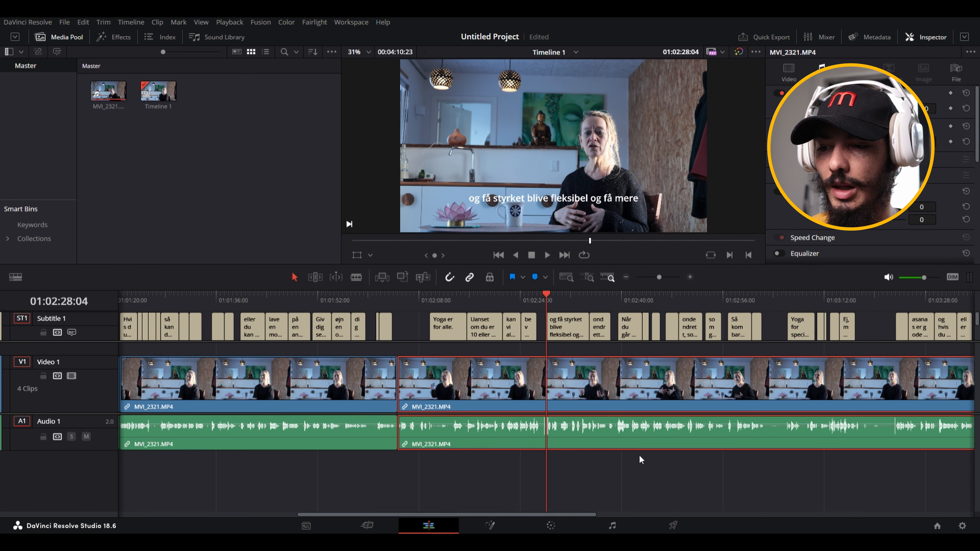
pyautogui.click(541, 300)
pyautogui.press('space')
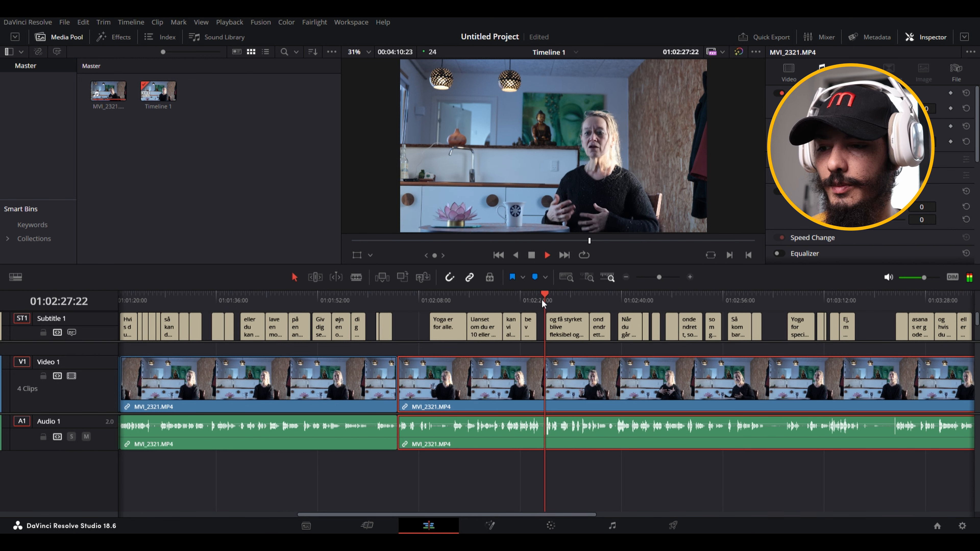
pyautogui.press('space')
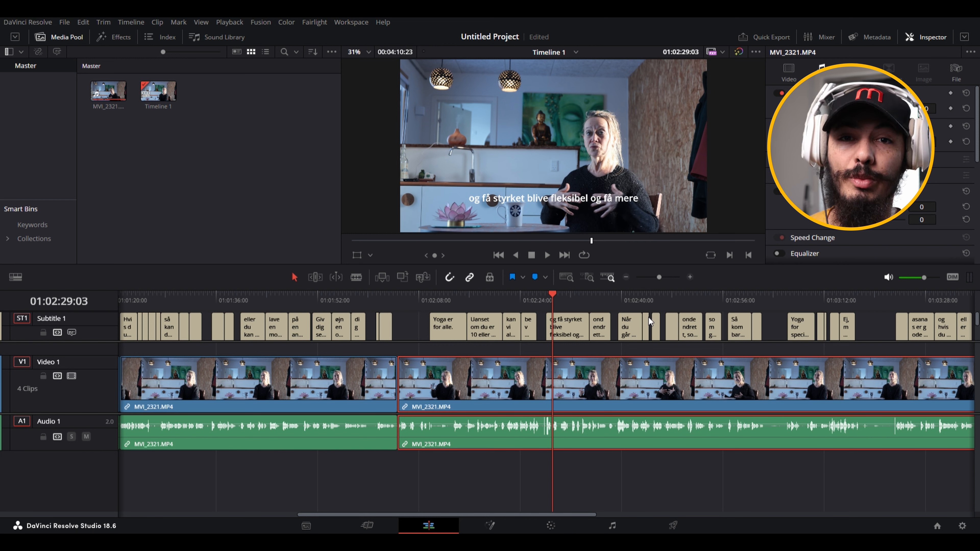
# - Replay the join before the fourth clip and ripple-trim that clip's start to 01:02:13:11
pyautogui.click(398, 301)
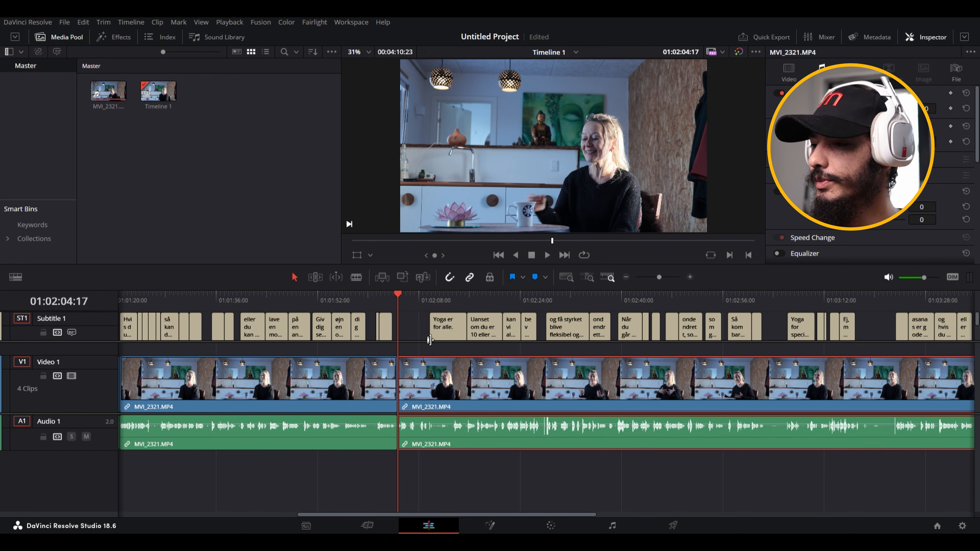
pyautogui.click(376, 301)
pyautogui.press('space')
pyautogui.click(393, 297)
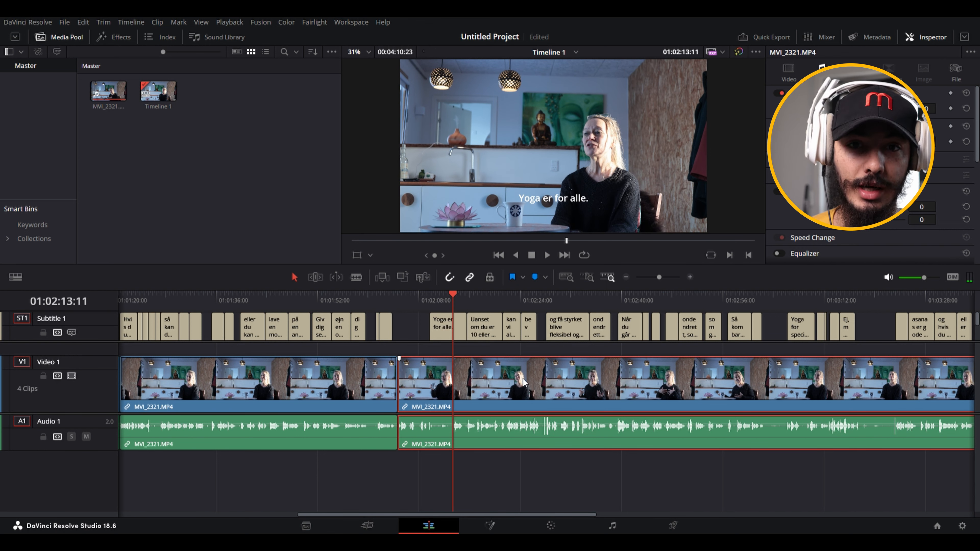
pyautogui.hotkey('ctrl', 'shift', '[')
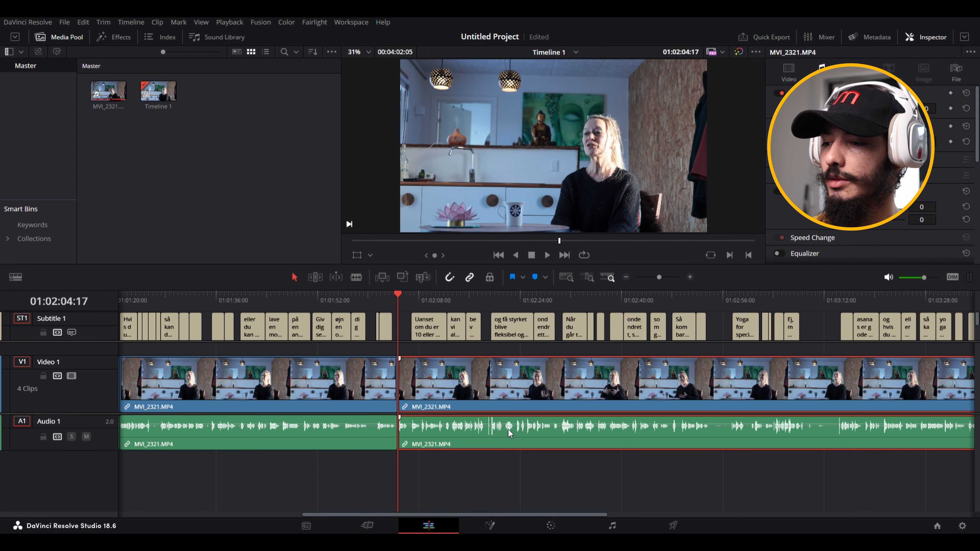
# - Play the fourth clip on to 01:02:54:02 and split it at the playhead
pyautogui.press('space')
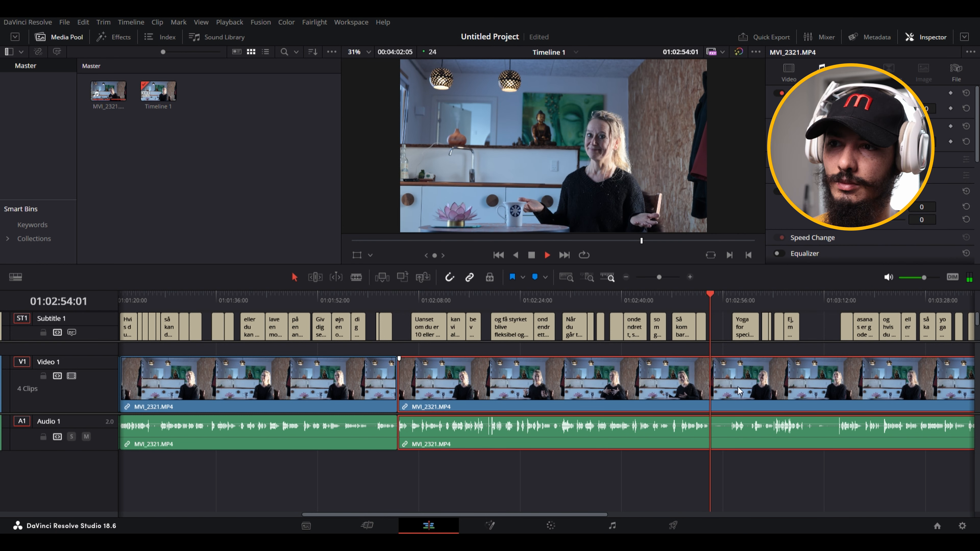
pyautogui.press('space')
pyautogui.hotkey('ctrl', 'b')
# - Play past the newest cut and ripple-trim the last clip's start to the playhead at 01:03:14:10
pyautogui.scroll(-5, 748, 382)
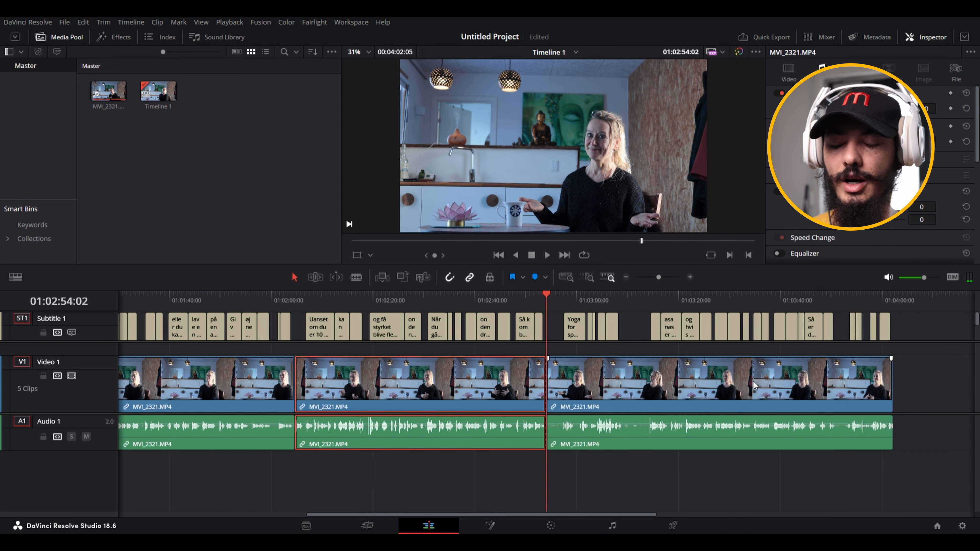
pyautogui.scroll(-2, 640, 405)
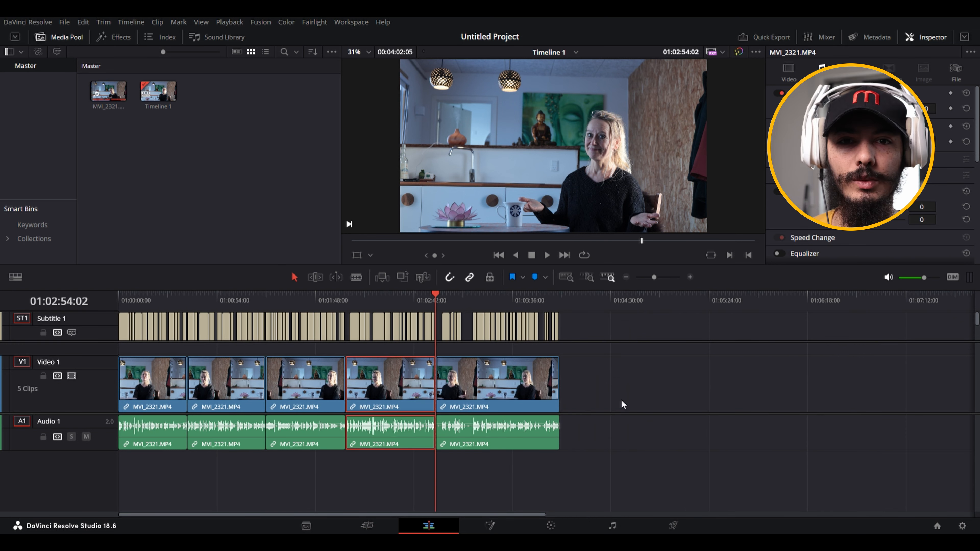
pyautogui.scroll(2, 609, 408)
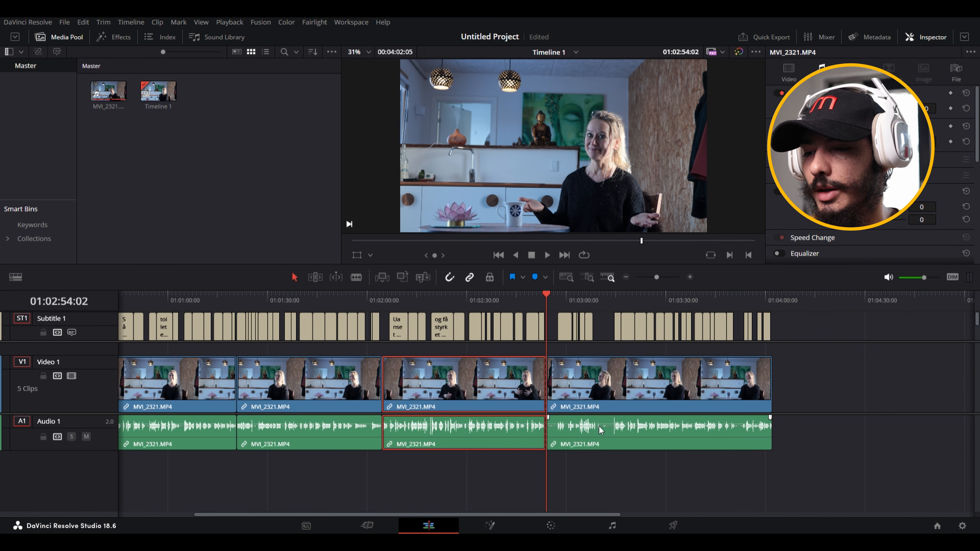
pyautogui.scroll(3, 606, 418)
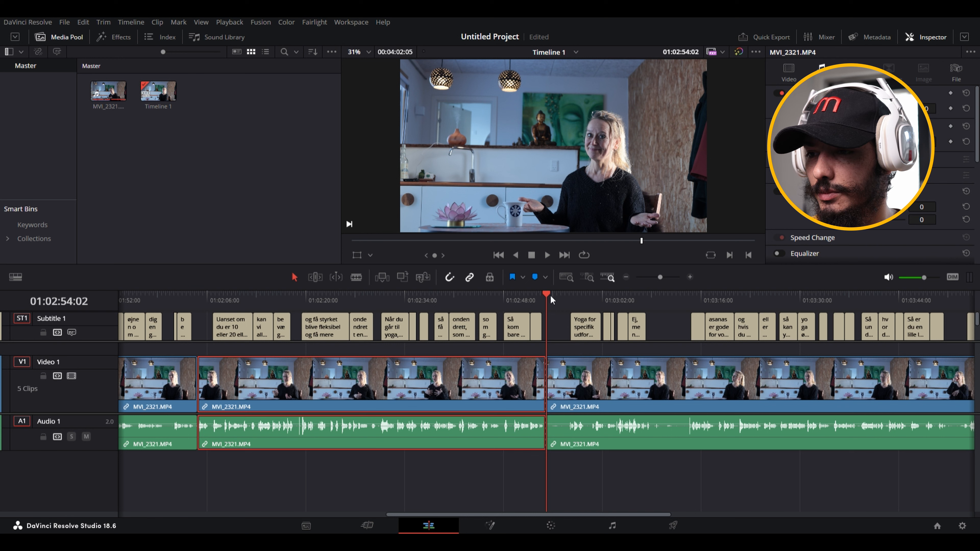
pyautogui.press('space')
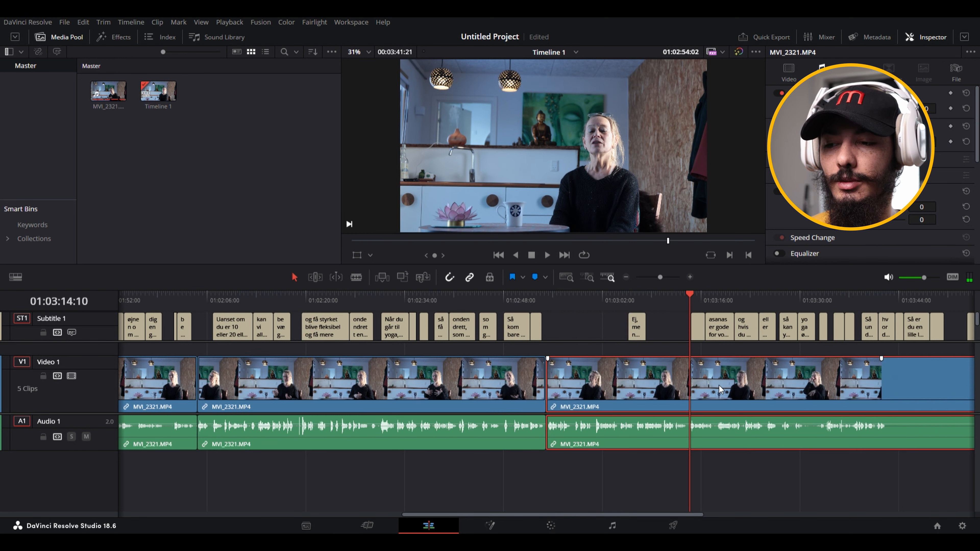
pyautogui.hotkey('ctrl', 'shift', '[')
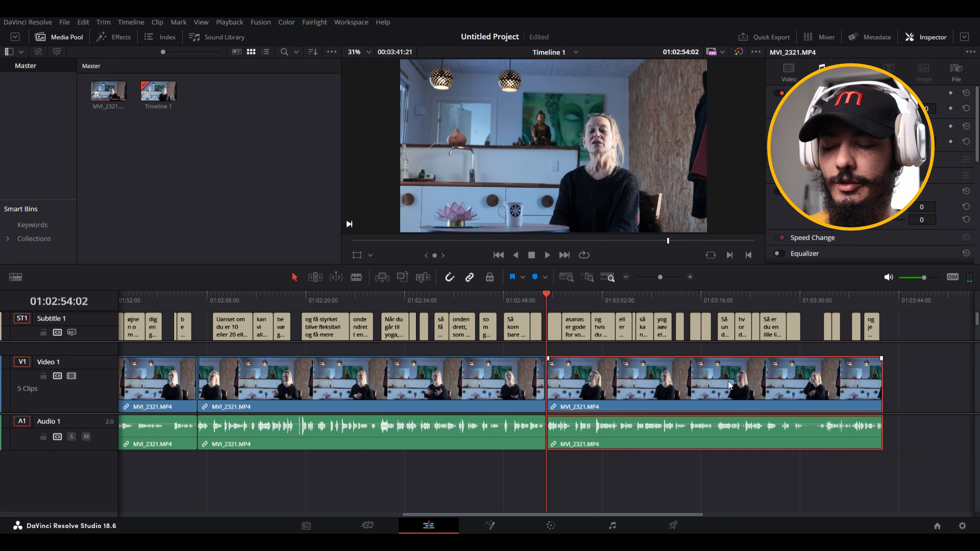
# - Play the last clip, split it at 01:03:31:14 after the line "lille, så kontakt mig.", and replay up to the cut
pyautogui.press('space')
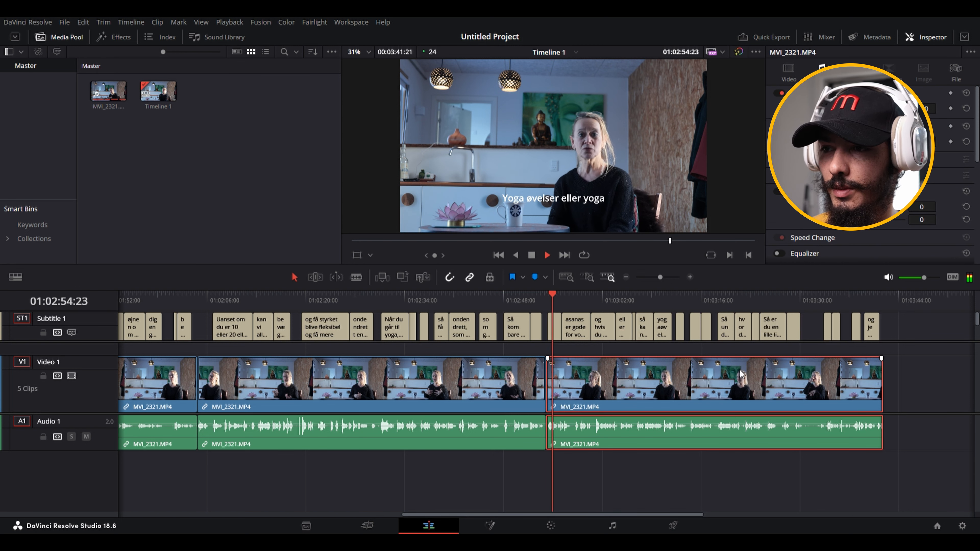
pyautogui.hotkey('ctrl', 'b')
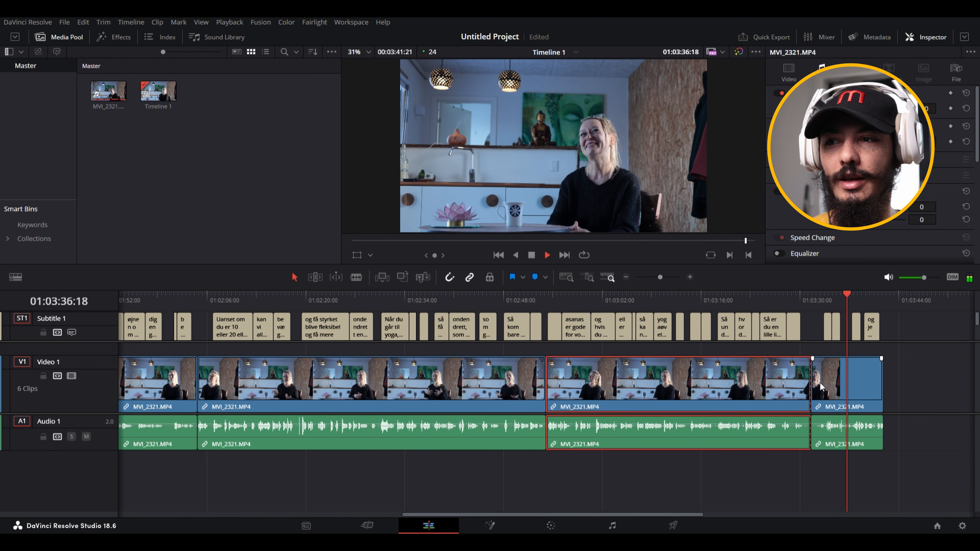
pyautogui.click(789, 297)
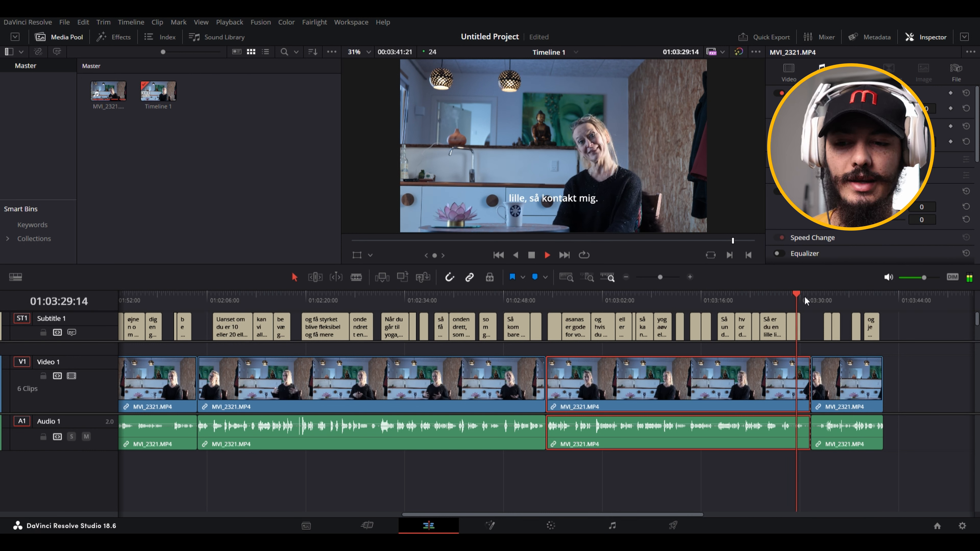
pyautogui.press('space')
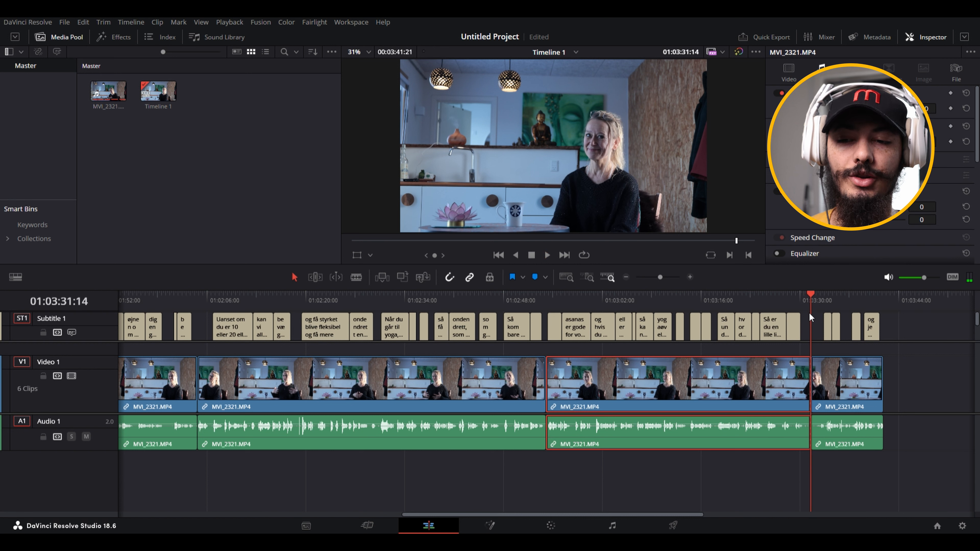
# - Play across the new cut into the final short clip, up to 01:03:37:23
pyautogui.click(848, 402)
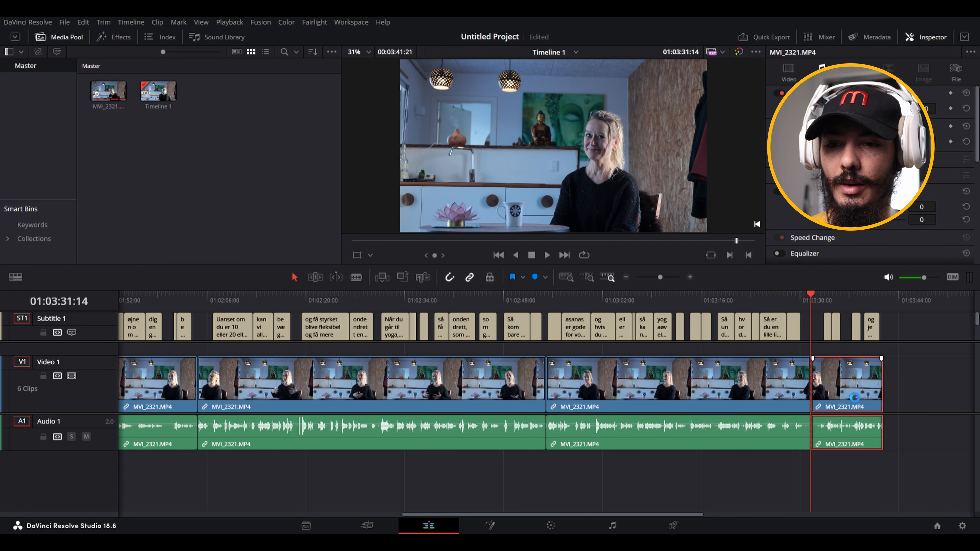
pyautogui.press('space')
pyautogui.press('space')
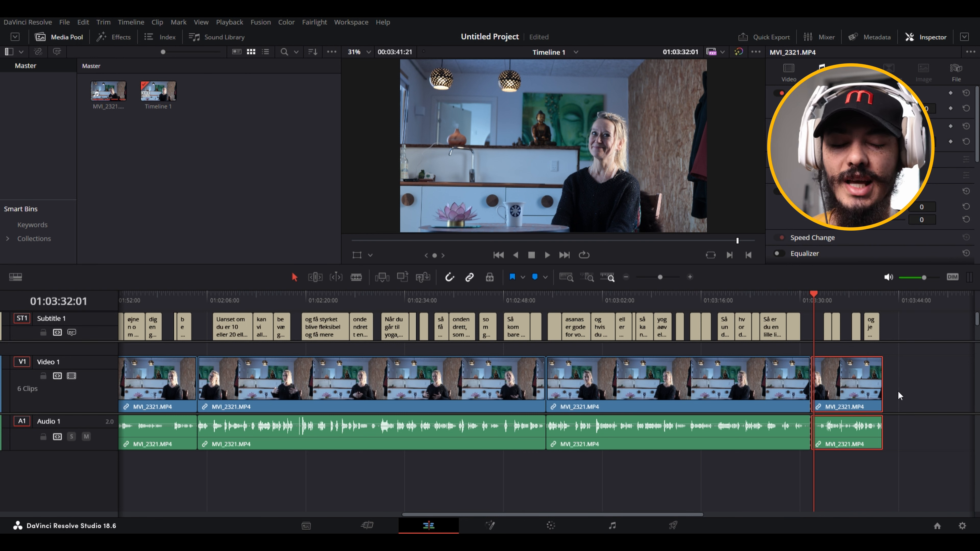
pyautogui.click(806, 300)
pyautogui.press('space')
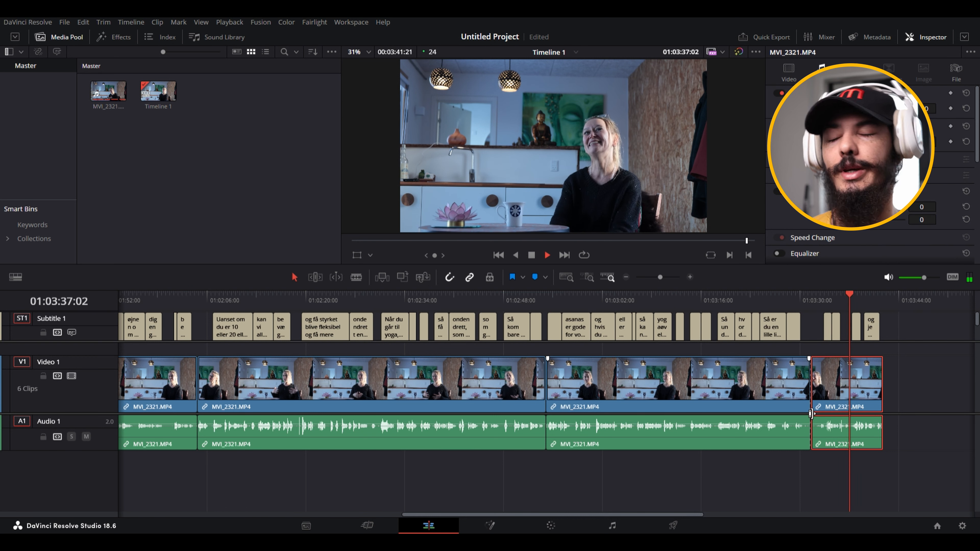
pyautogui.press('space')
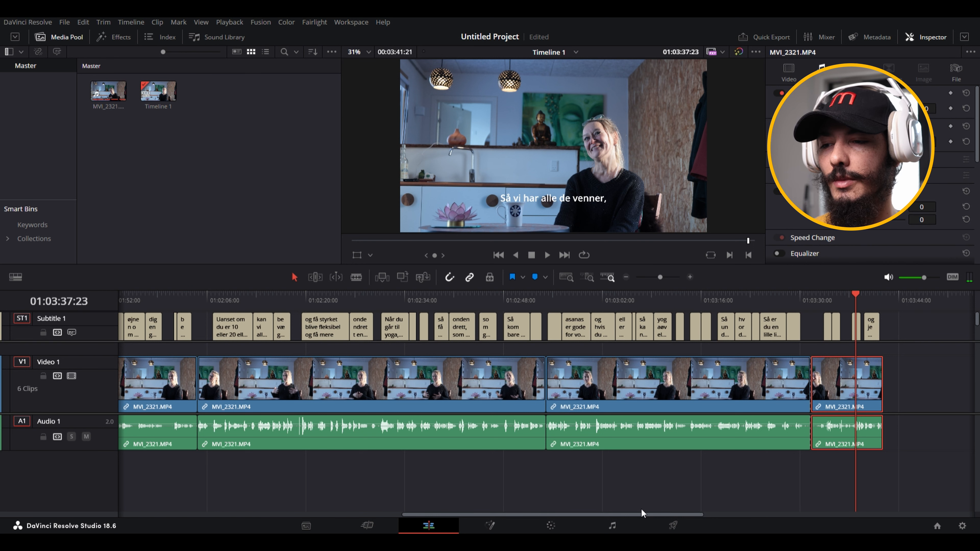
# - Survey the full rough cut from its beginning, checking how the pieces line up across the whole timeline
pyautogui.moveTo(533, 515); pyautogui.dragTo(355, 512)
pyautogui.scroll(-2, 349, 459)
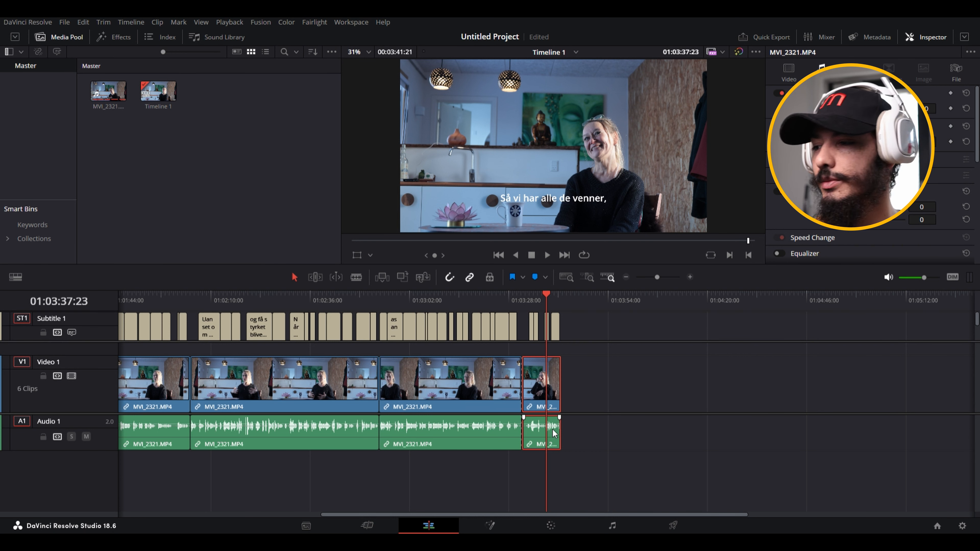
pyautogui.moveTo(427, 514); pyautogui.dragTo(338, 514)
pyautogui.scroll(-3, 378, 448)
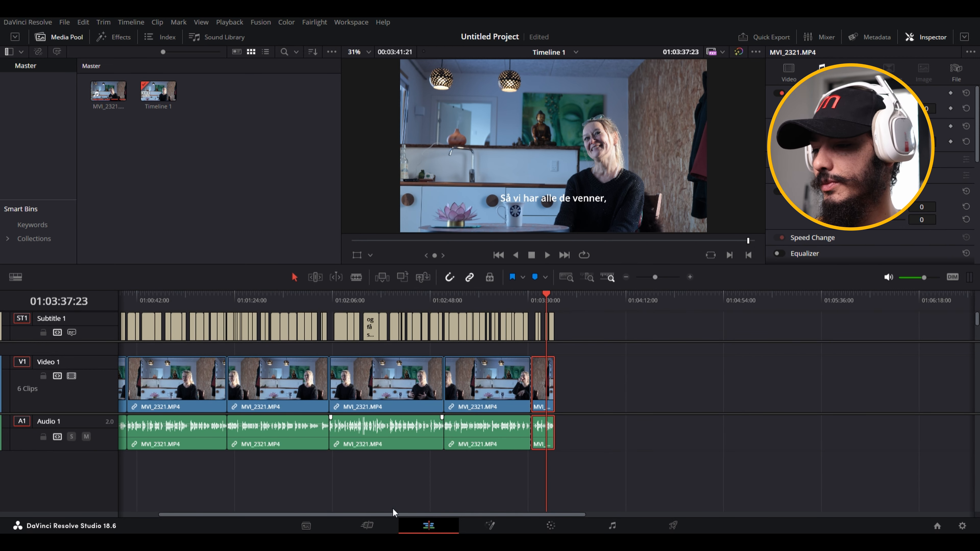
pyautogui.moveTo(392, 513); pyautogui.dragTo(303, 515)
pyautogui.press('Home')
pyautogui.press('space')
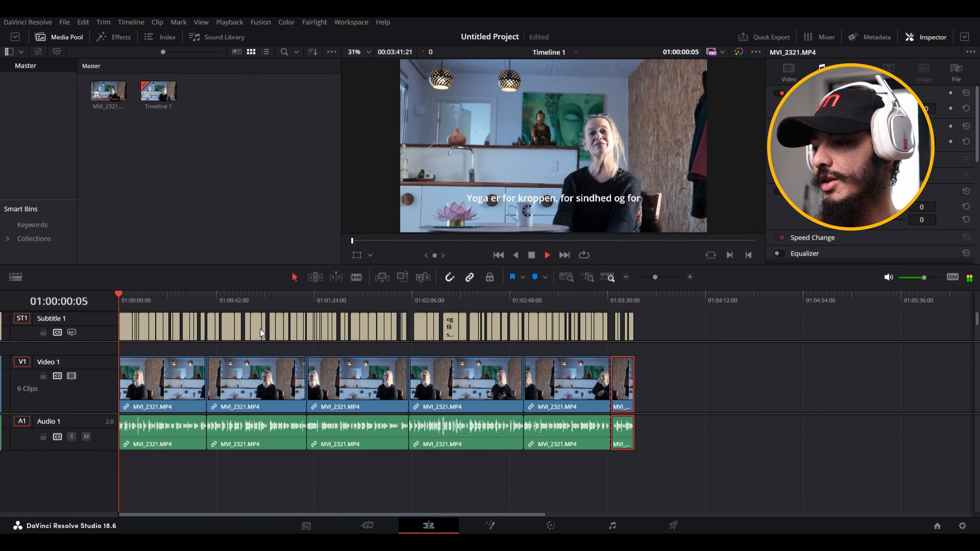
pyautogui.click(198, 300)
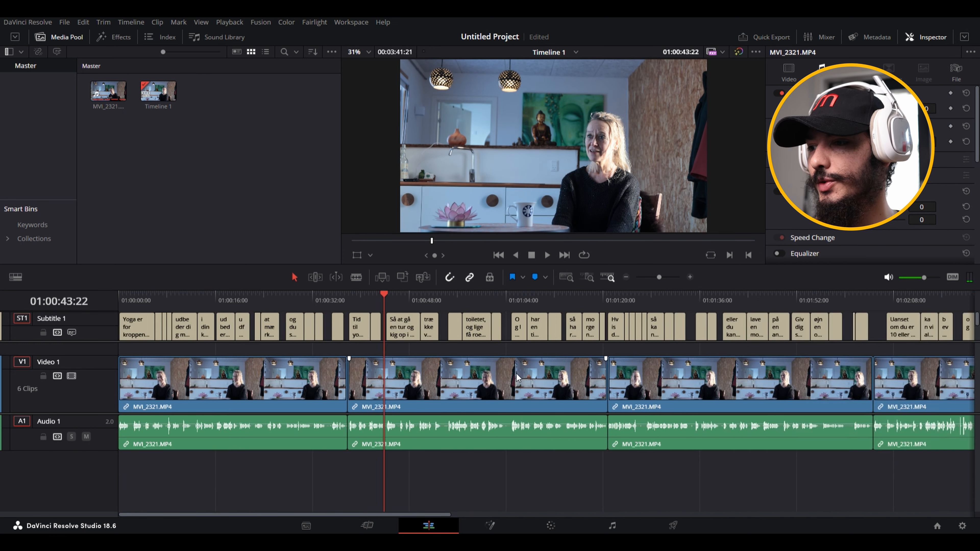
pyautogui.scroll(-5, 470, 379)
pyautogui.scroll(-3, 464, 385)
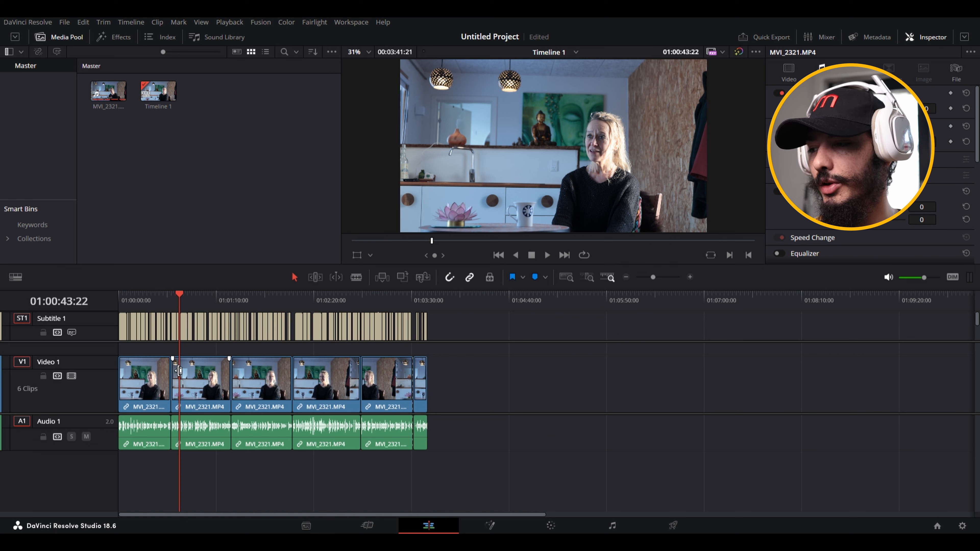
pyautogui.moveTo(179, 297); pyautogui.dragTo(119, 300)
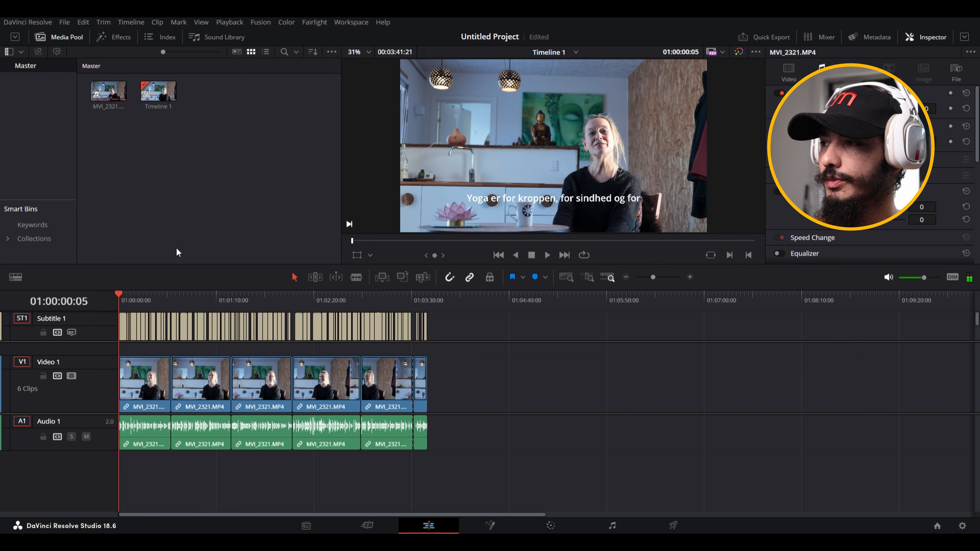
# - Import YogaInterview.mp4, place it on Video 1 at 01:04:12:06 beyond the rough cut, and save the project
pyautogui.click(178, 167)
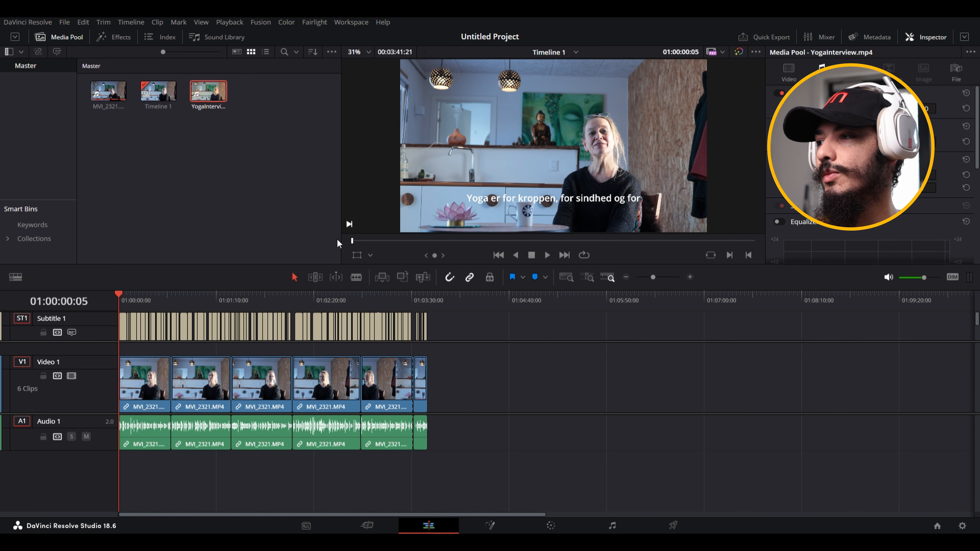
pyautogui.moveTo(210, 91); pyautogui.dragTo(482, 359)
pyautogui.click(470, 301)
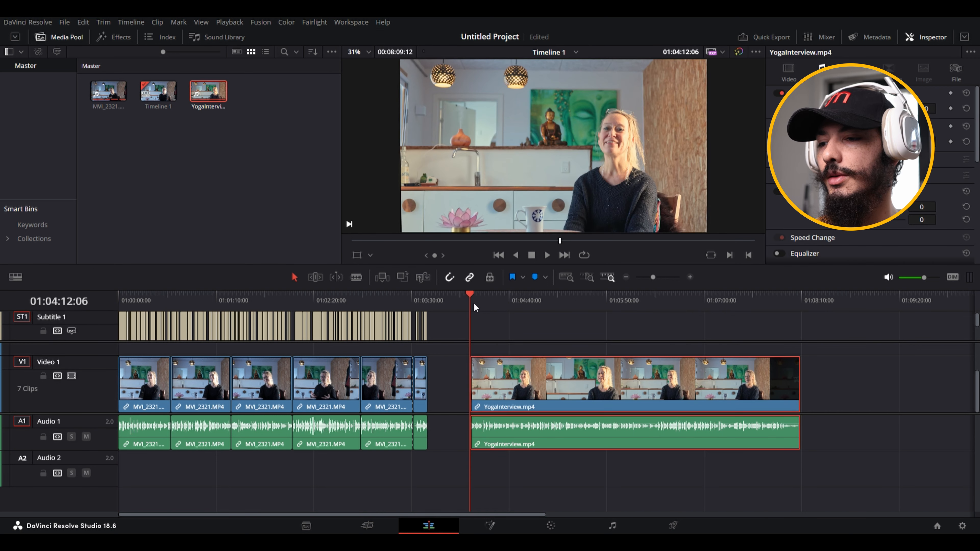
pyautogui.hotkey('ctrl', 's')
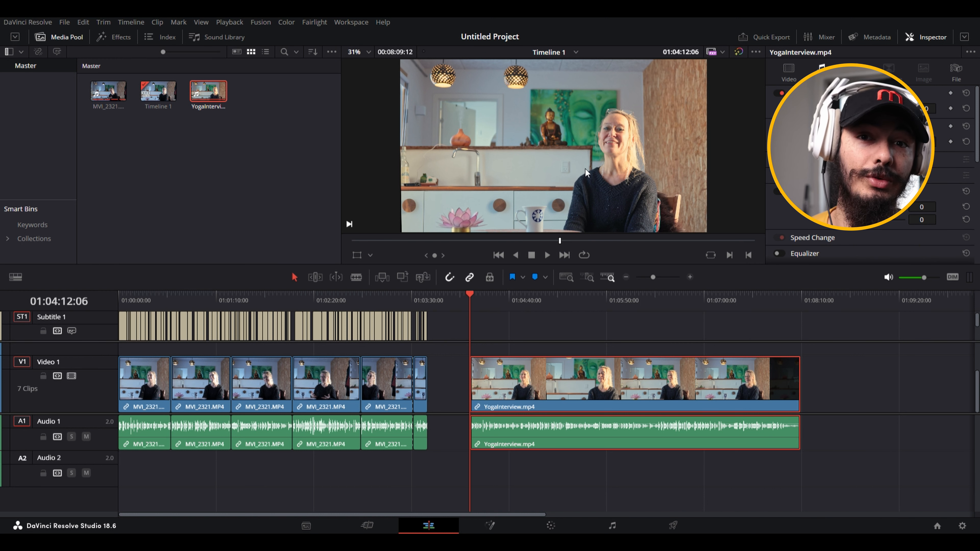
# - Play YogaInterview.mp4 from its start and again from 01:04:49:06 to examine its on-screen question titles
pyautogui.press('space')
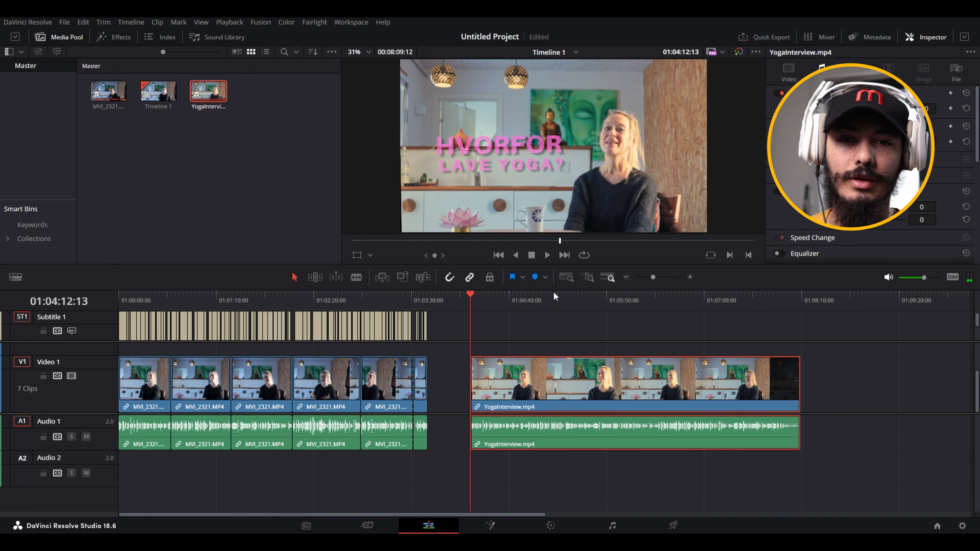
pyautogui.press('space')
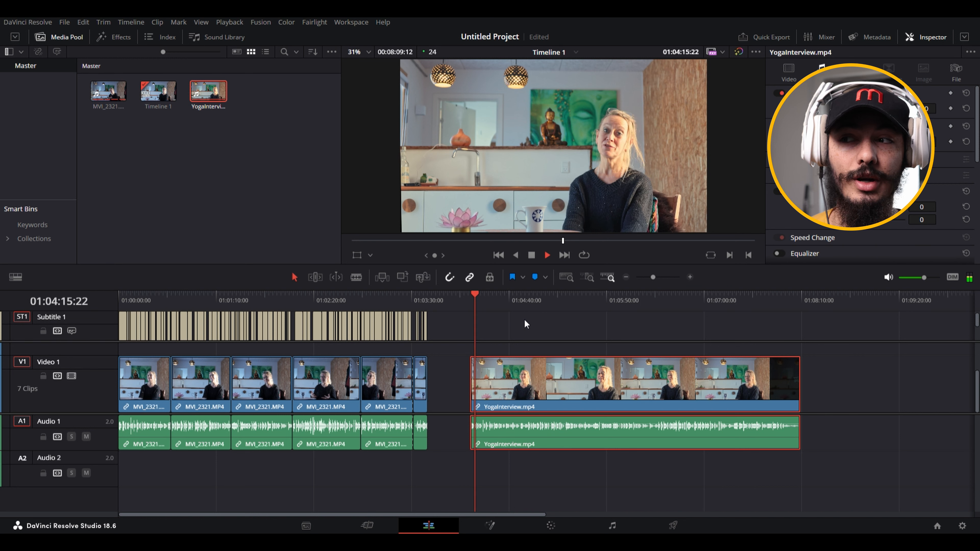
pyautogui.press('space')
pyautogui.moveTo(491, 296); pyautogui.dragTo(521, 292)
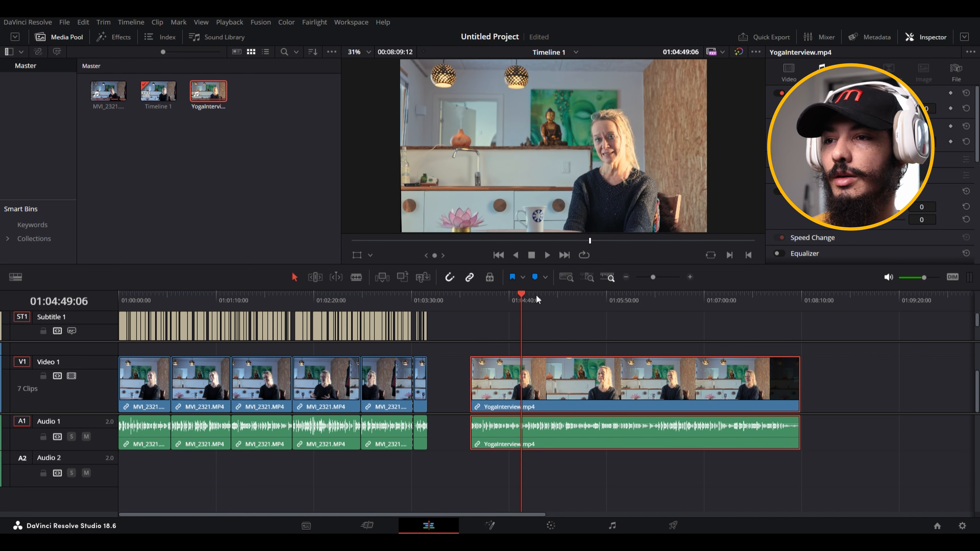
pyautogui.press('space')
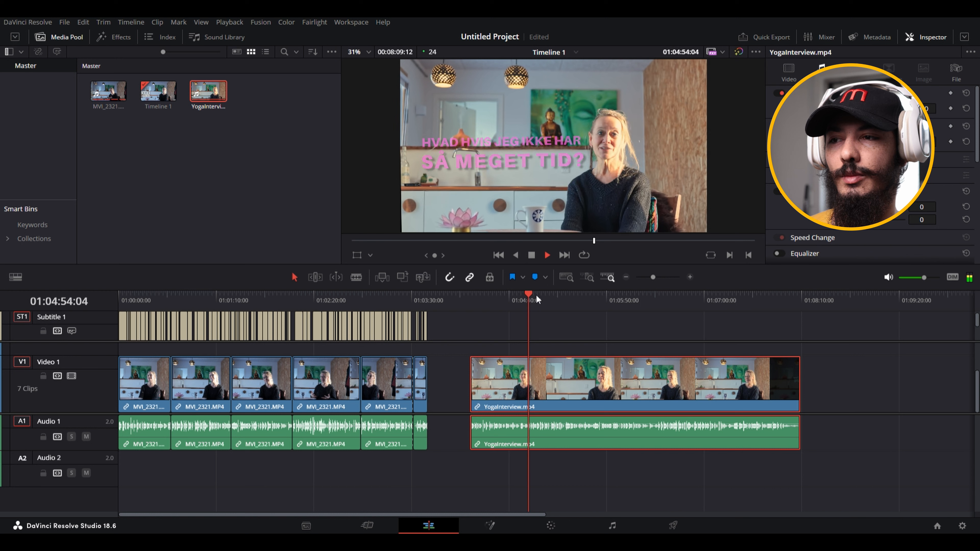
pyautogui.press('space')
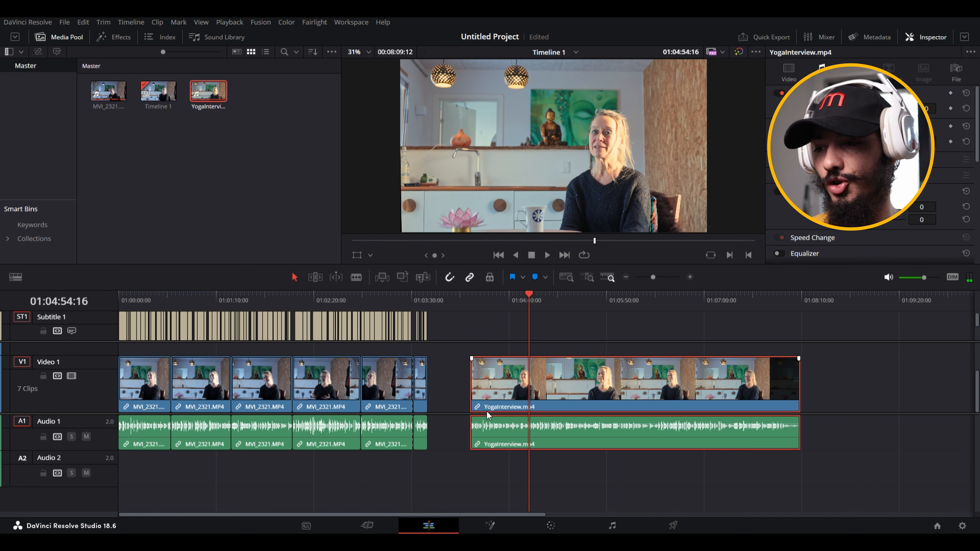
# - Add a basic Text title on a new video track above the first clip of the rough cut
pyautogui.scroll(2, 415, 397)
pyautogui.scroll(-2, 411, 396)
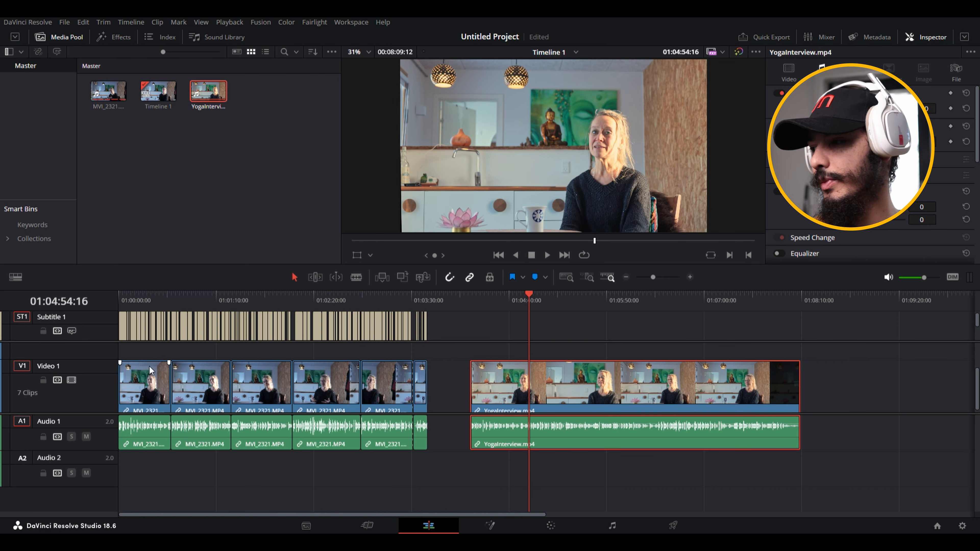
pyautogui.click(120, 299)
pyautogui.click(105, 166)
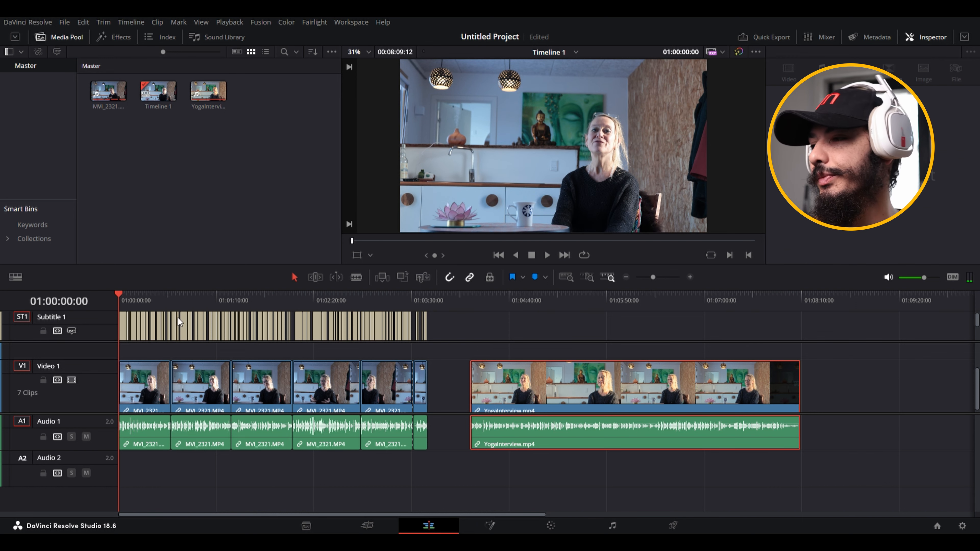
pyautogui.click(108, 91)
pyautogui.click(116, 37)
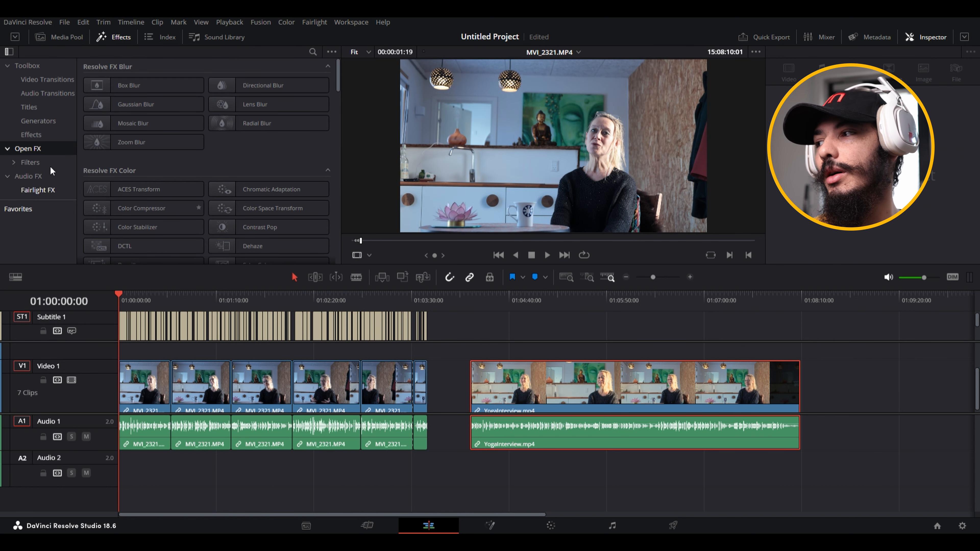
pyautogui.click(30, 109)
pyautogui.moveTo(145, 124); pyautogui.dragTo(135, 366)
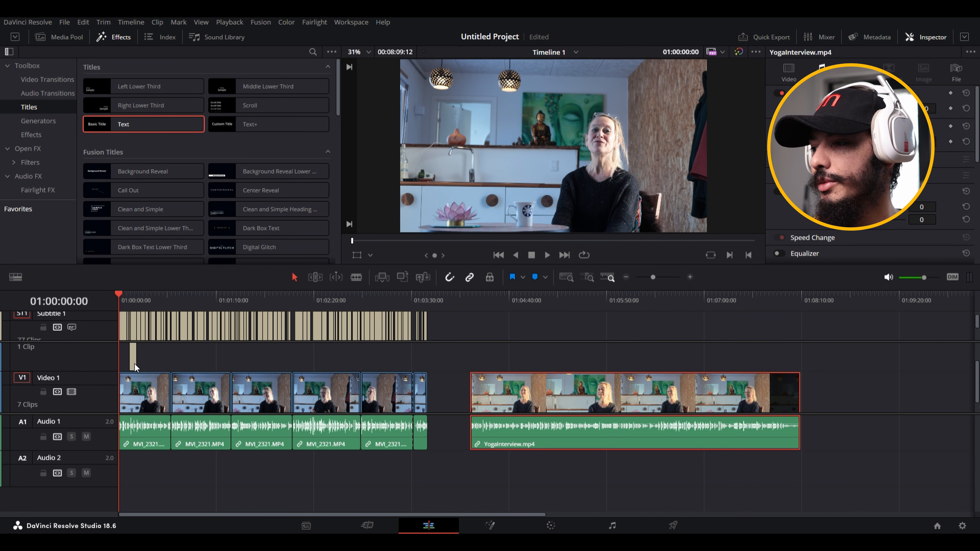
# - Enlarge the video tracks so Video 2 and its title are fully shown, and play the rough cut's opening to 01:00:00:13
pyautogui.click(128, 300)
pyautogui.scroll(7, 186, 374)
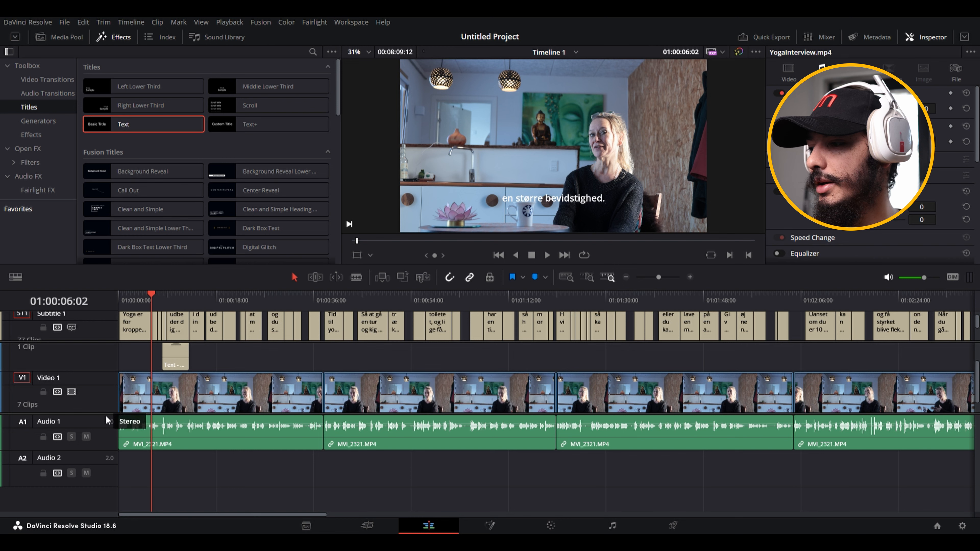
pyautogui.moveTo(108, 414); pyautogui.dragTo(112, 468)
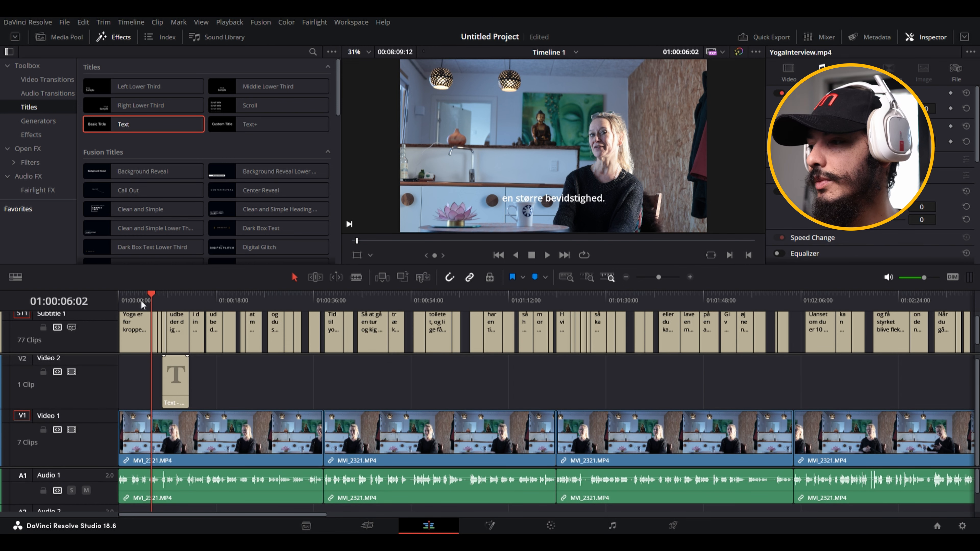
pyautogui.moveTo(141, 301); pyautogui.dragTo(90, 305)
pyautogui.press('space')
pyautogui.press('space')
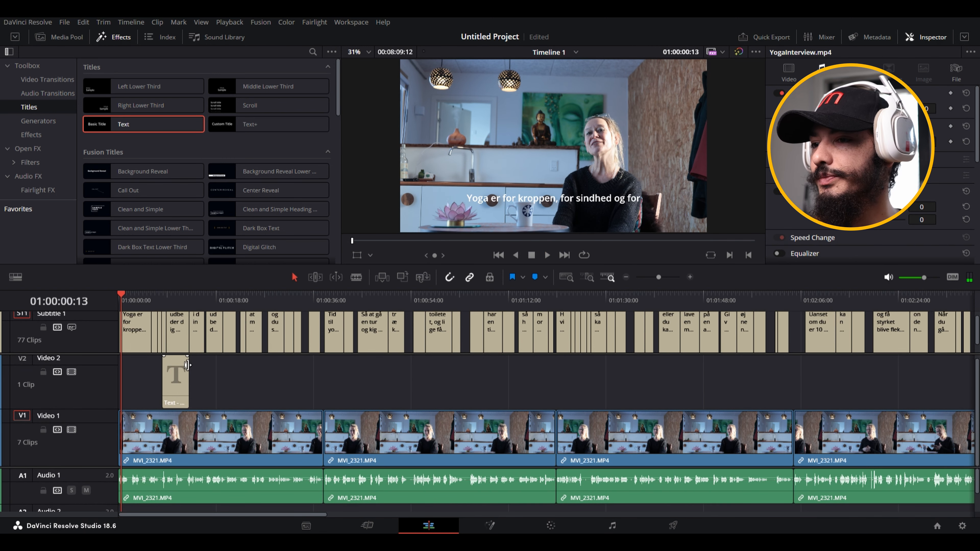
# - Delete the Text title from Video 2
pyautogui.click(181, 384)
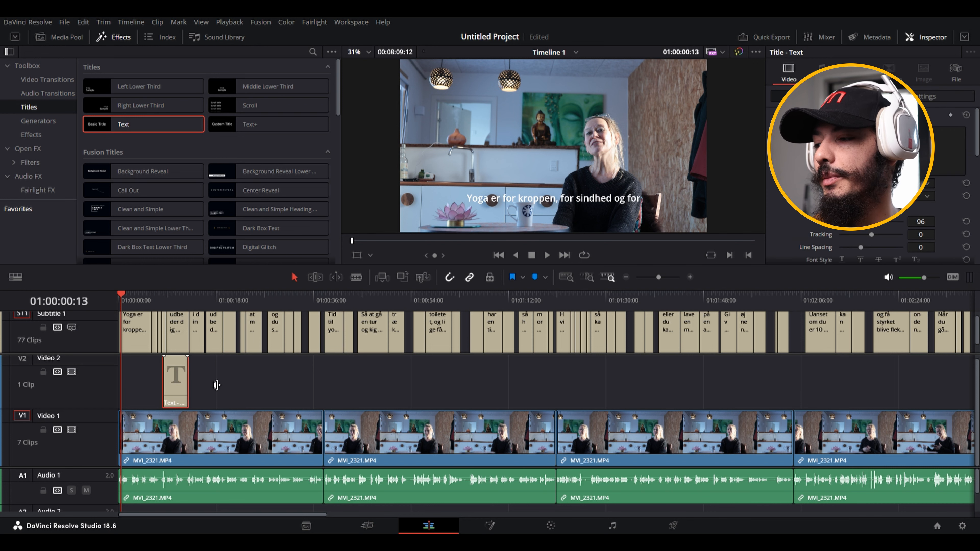
pyautogui.press('Delete')
# - Replay the opening of YogaInterview.mp4 up to 01:04:13:01 to examine its first title and blurred background
pyautogui.scroll(-5, 299, 395)
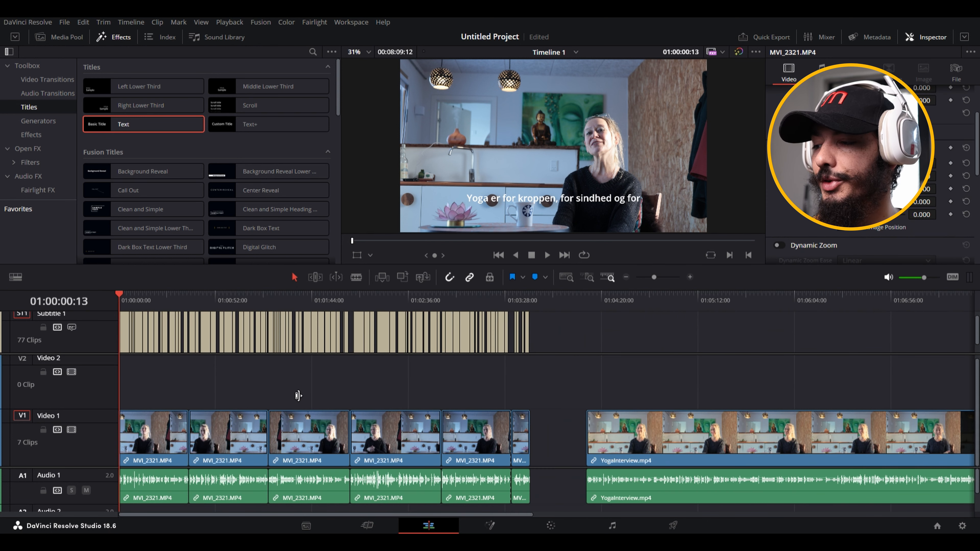
pyautogui.click(622, 427)
pyautogui.click(588, 303)
pyautogui.press('space')
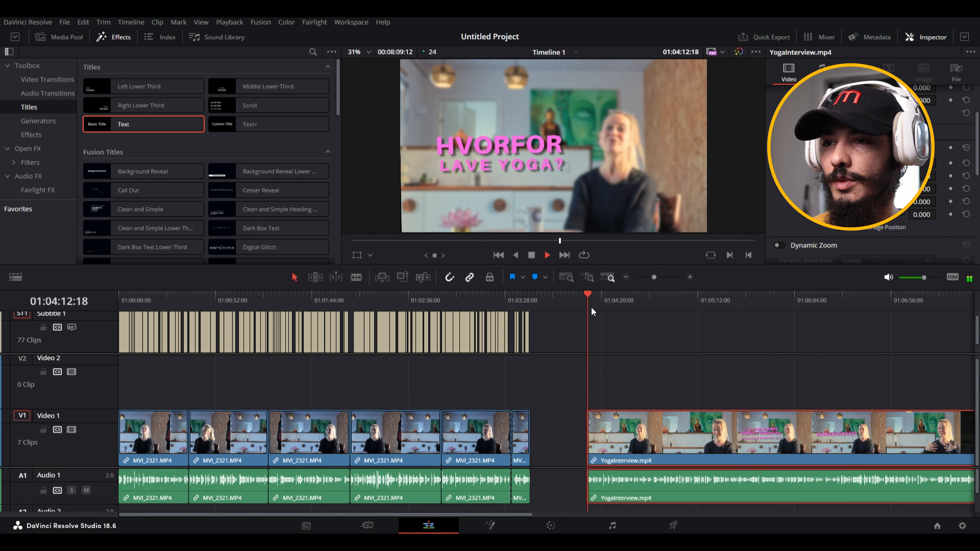
pyautogui.press('space')
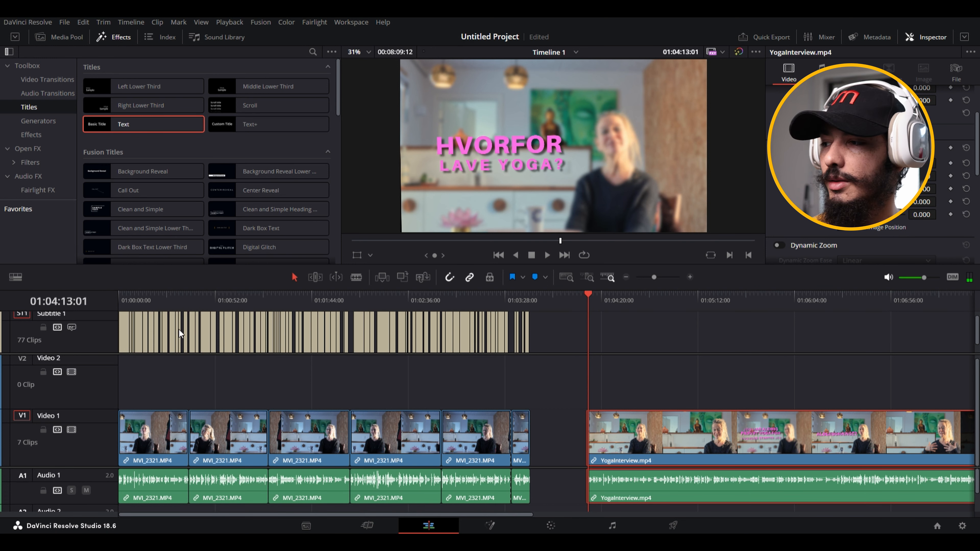
# - Place a basic Text title on Video 2 above the early part of the rough cut's first clip
pyautogui.scroll(2, 182, 355)
pyautogui.moveTo(454, 516); pyautogui.dragTo(312, 515)
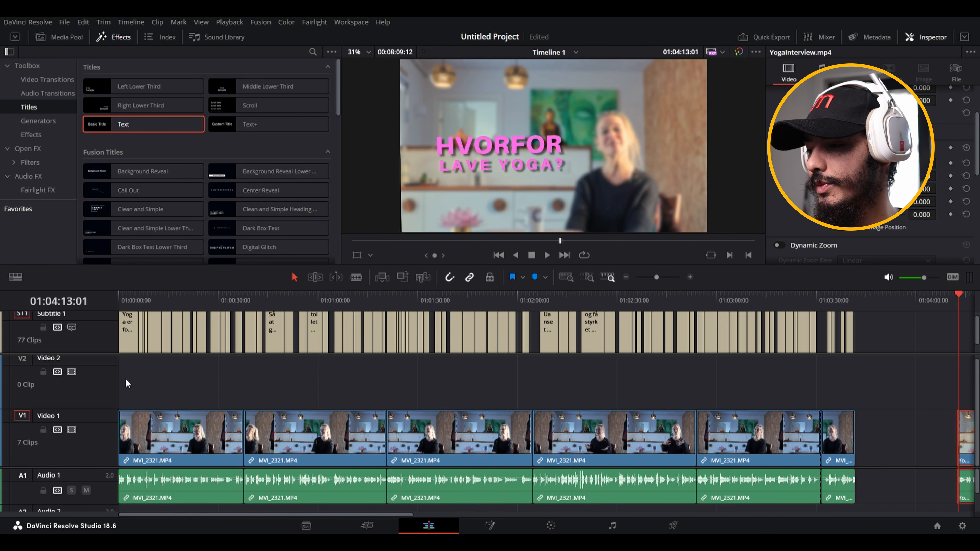
pyautogui.moveTo(135, 127); pyautogui.dragTo(144, 383)
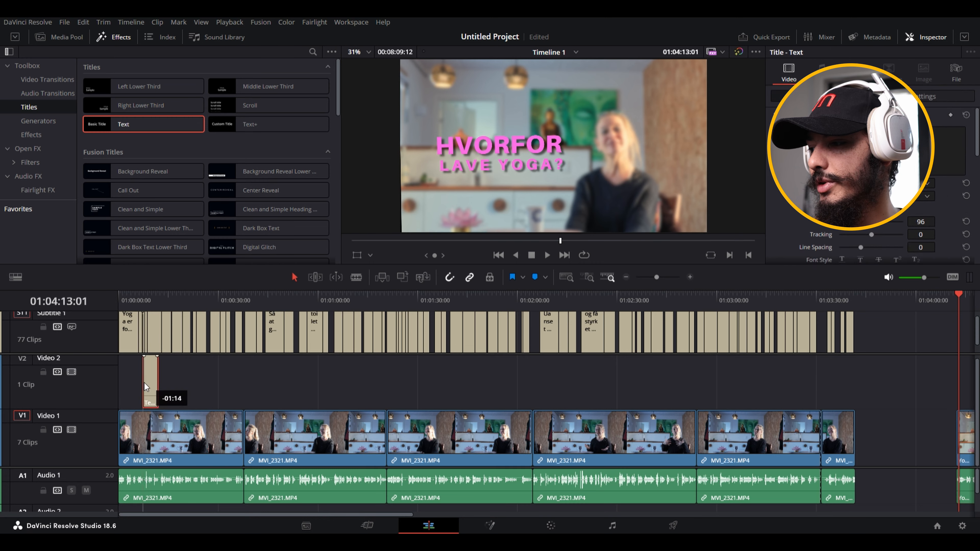
# - Move the basic title on Video 2 to the very beginning of the rough cut
pyautogui.scroll(4, 227, 409)
pyautogui.scroll(-6, 229, 414)
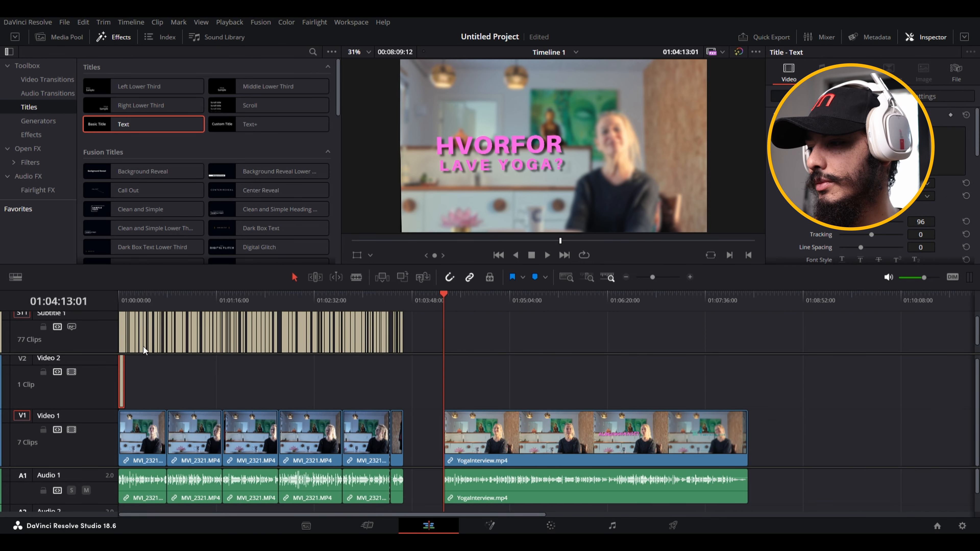
pyautogui.click(121, 297)
pyautogui.scroll(3, 247, 404)
pyautogui.scroll(5, 248, 404)
pyautogui.moveTo(212, 378); pyautogui.dragTo(164, 395)
pyautogui.scroll(-8, 293, 412)
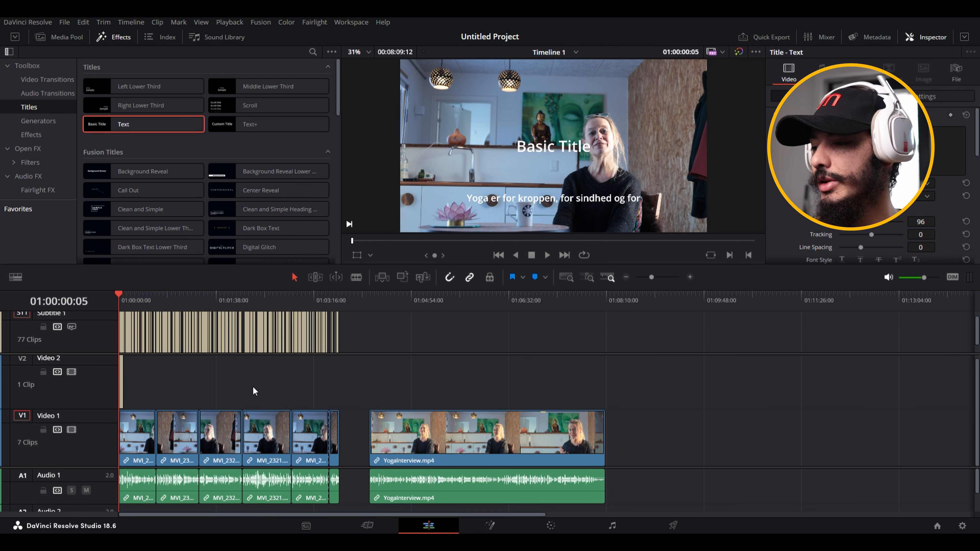
pyautogui.scroll(6, 255, 391)
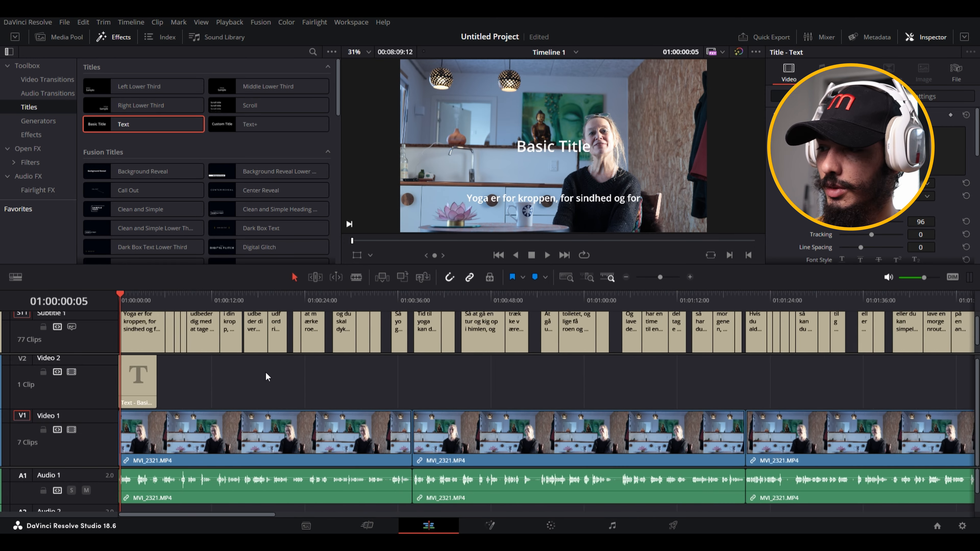
pyautogui.scroll(-10, 308, 401)
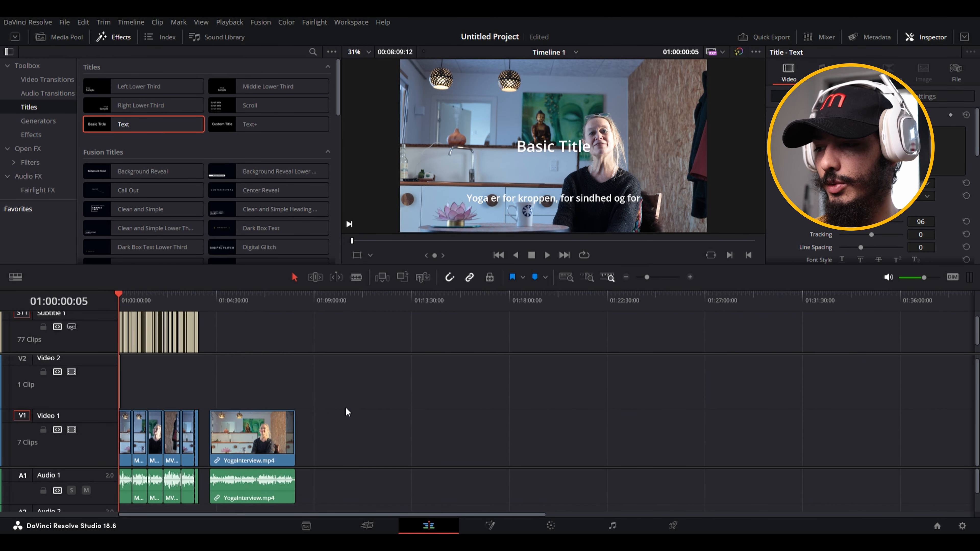
pyautogui.scroll(-5, 347, 412)
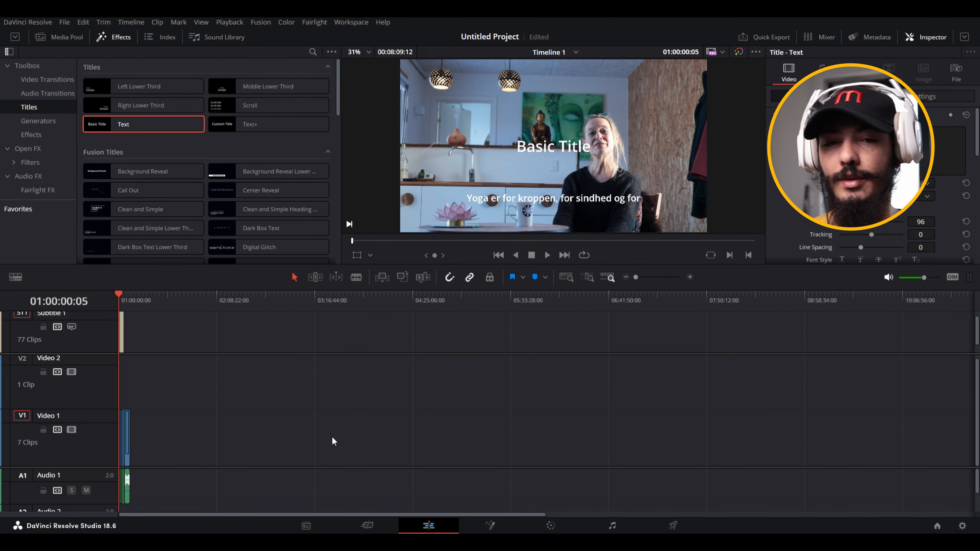
pyautogui.scroll(5, 334, 441)
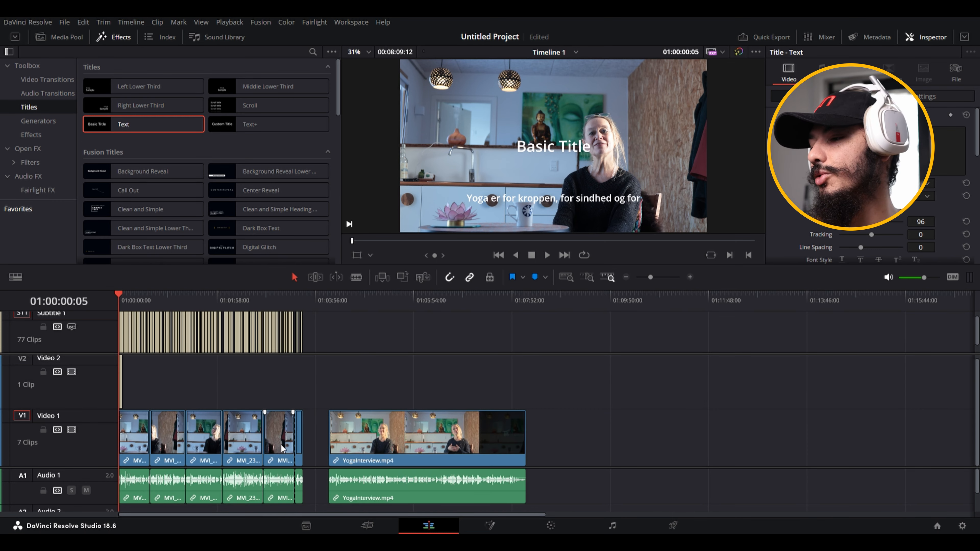
pyautogui.scroll(8, 319, 424)
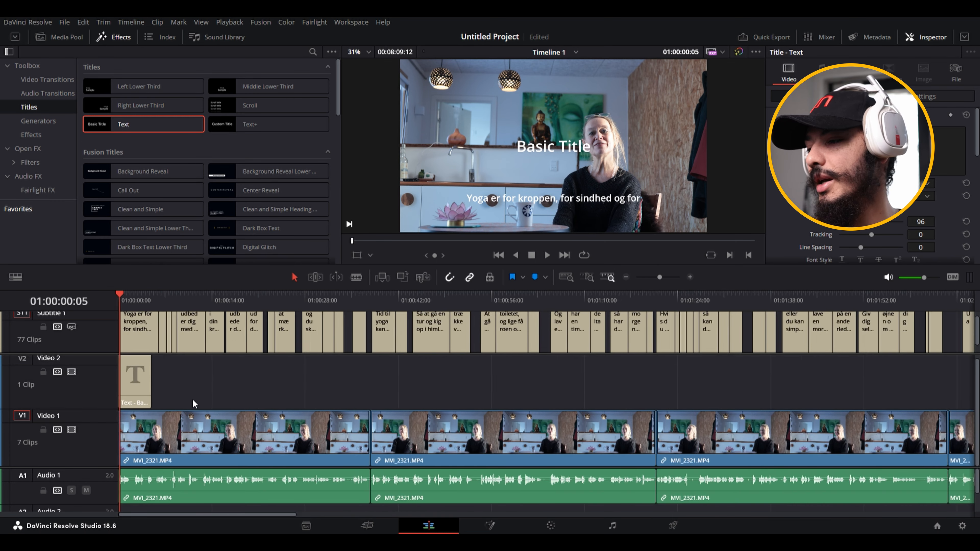
pyautogui.scroll(-6, 308, 423)
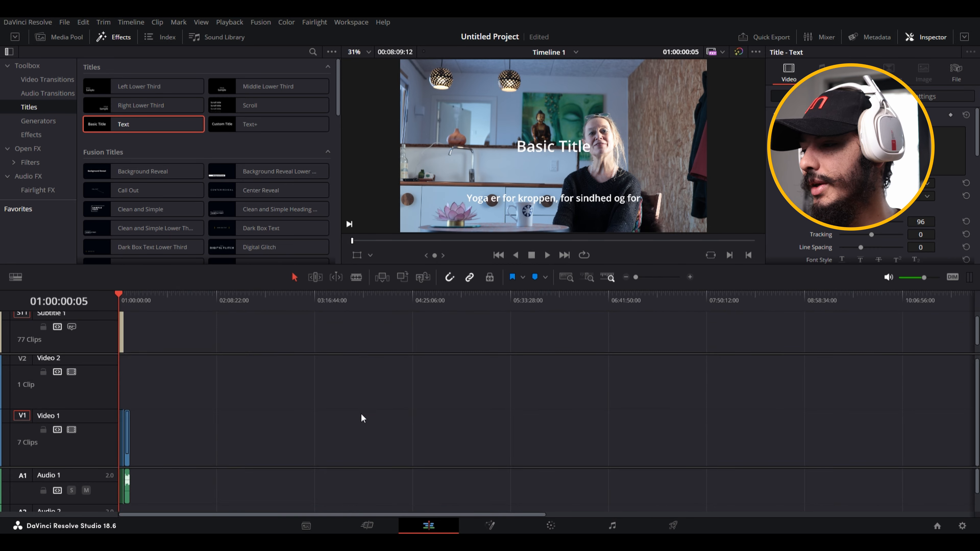
# - Move the title to about 01:00:17:12 on Video 2, then shift it slightly earlier and on to about 01:00:18:00
pyautogui.scroll(2, 357, 425)
pyautogui.moveTo(131, 390); pyautogui.dragTo(205, 414)
pyautogui.click(187, 299)
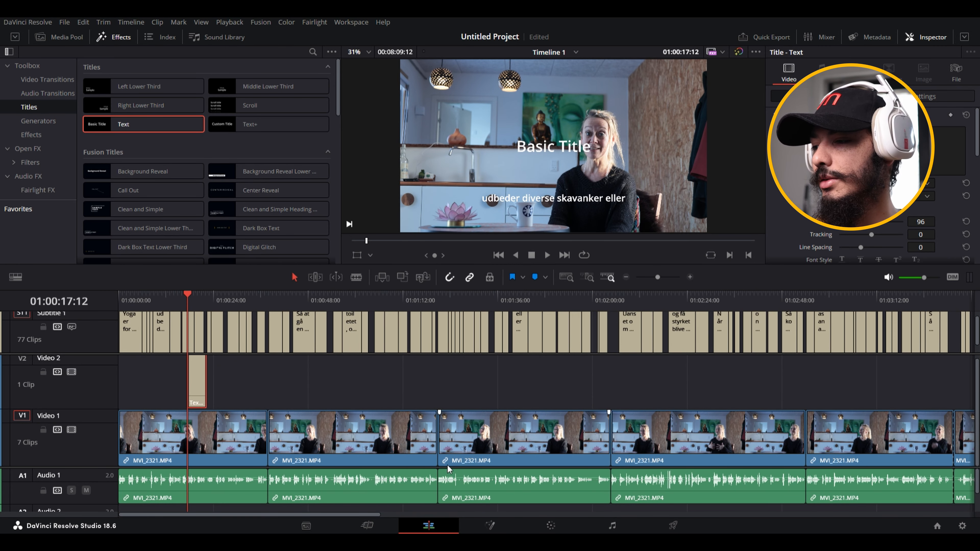
pyautogui.scroll(5, 610, 393)
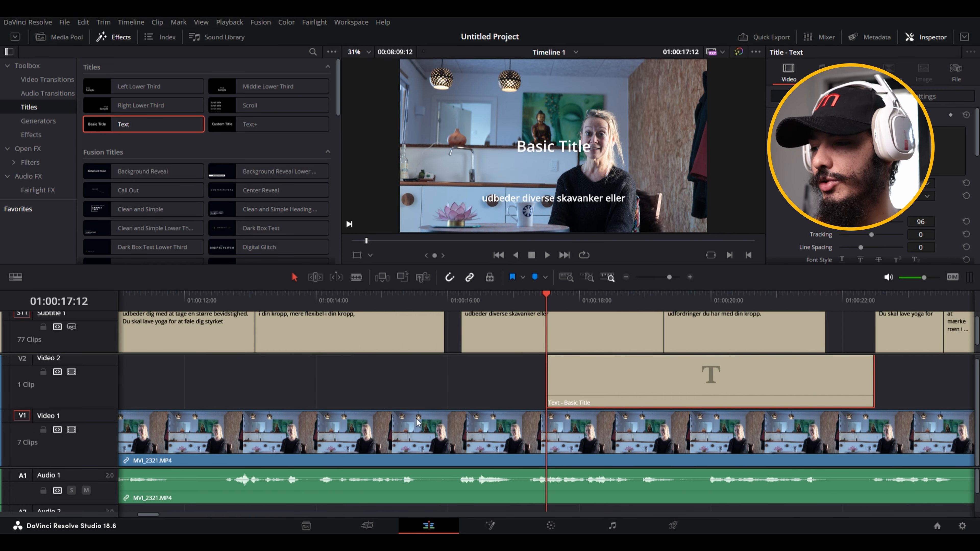
pyautogui.moveTo(611, 394); pyautogui.dragTo(557, 395)
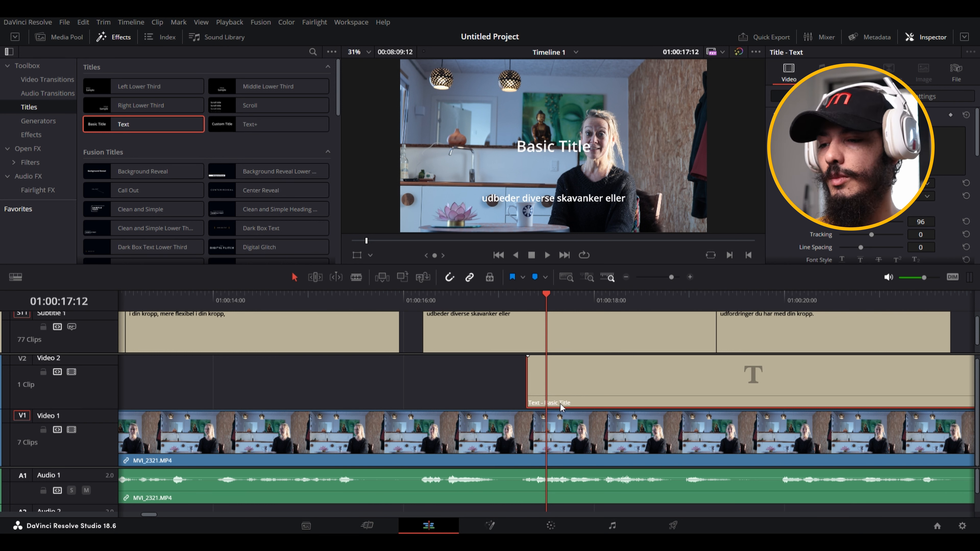
pyautogui.moveTo(634, 396); pyautogui.dragTo(709, 391)
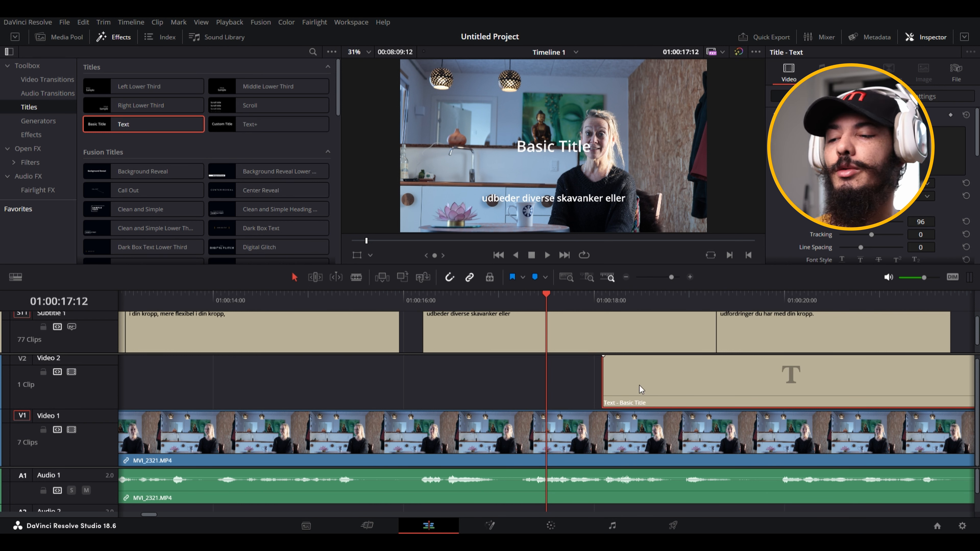
# - Align the title's start with the beginning of the spoken phrase in the first clip's audio, at 01:00:17:06
pyautogui.click(527, 302)
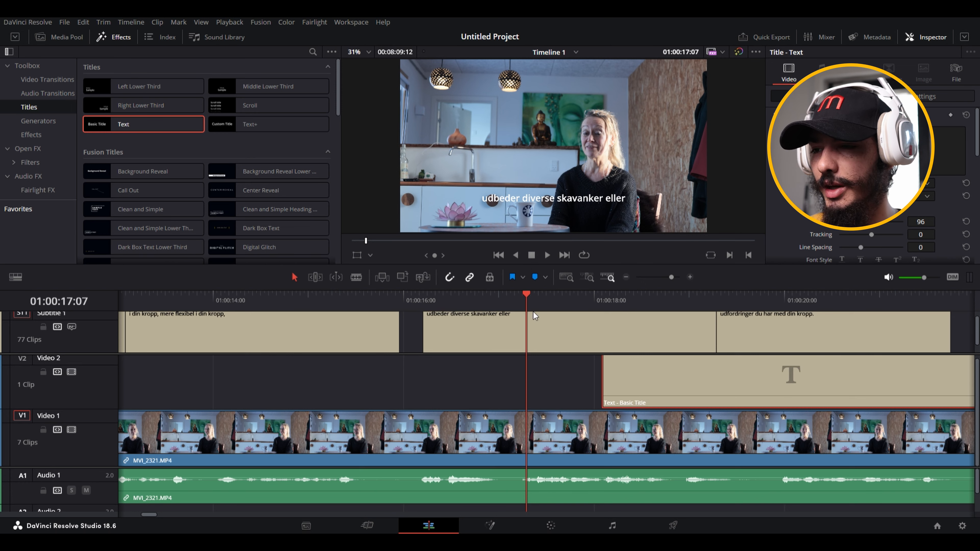
pyautogui.scroll(2, 552, 387)
pyautogui.scroll(2, 601, 397)
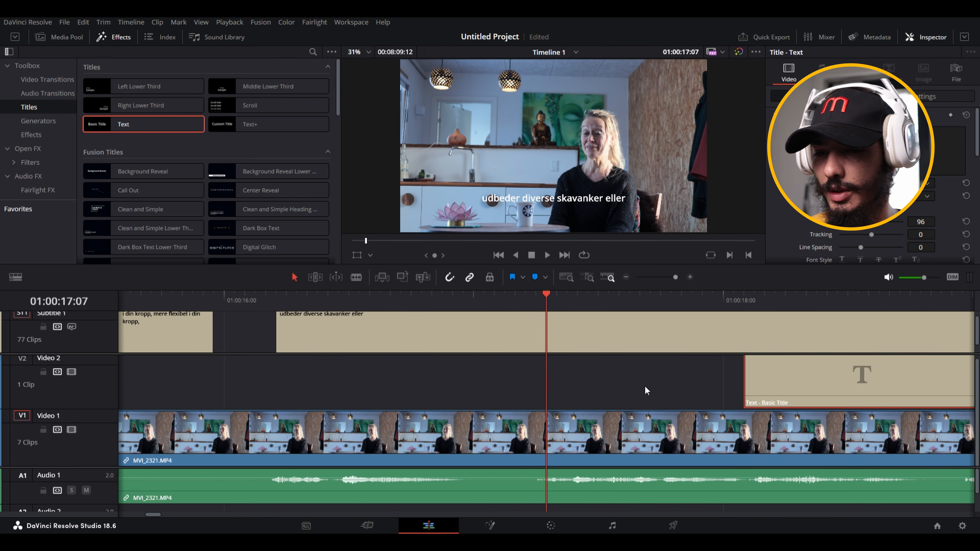
pyautogui.press('Left')
pyautogui.press('Left')
pyautogui.press('Left')
pyautogui.press('Left')
pyautogui.moveTo(763, 361); pyautogui.dragTo(618, 359)
pyautogui.moveTo(547, 295); pyautogui.dragTo(537, 297)
pyautogui.moveTo(660, 372); pyautogui.dragTo(595, 373)
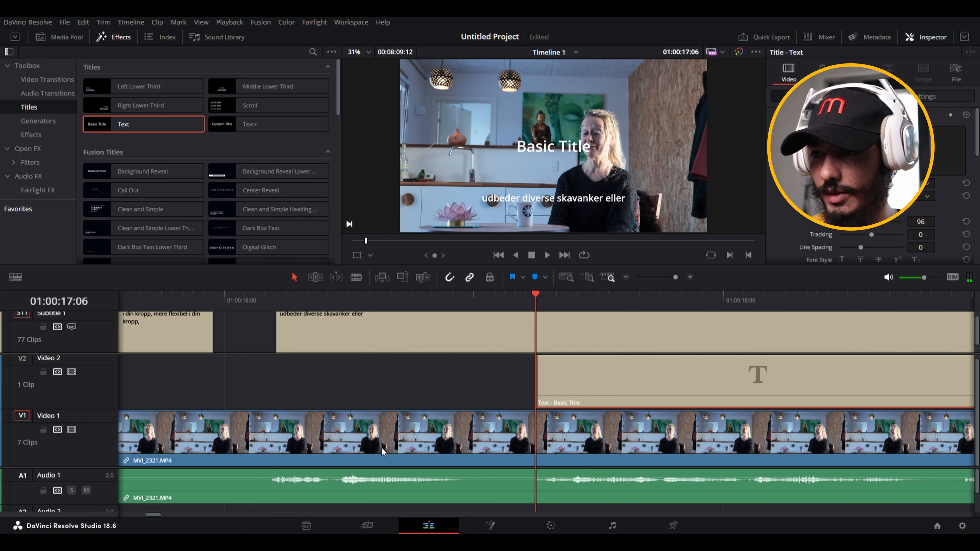
# - Play across the title's start up to 01:00:17:19 to check its timing against the speech
pyautogui.click(487, 297)
pyautogui.press('space')
pyautogui.press('space')
pyautogui.scroll(-3, 471, 349)
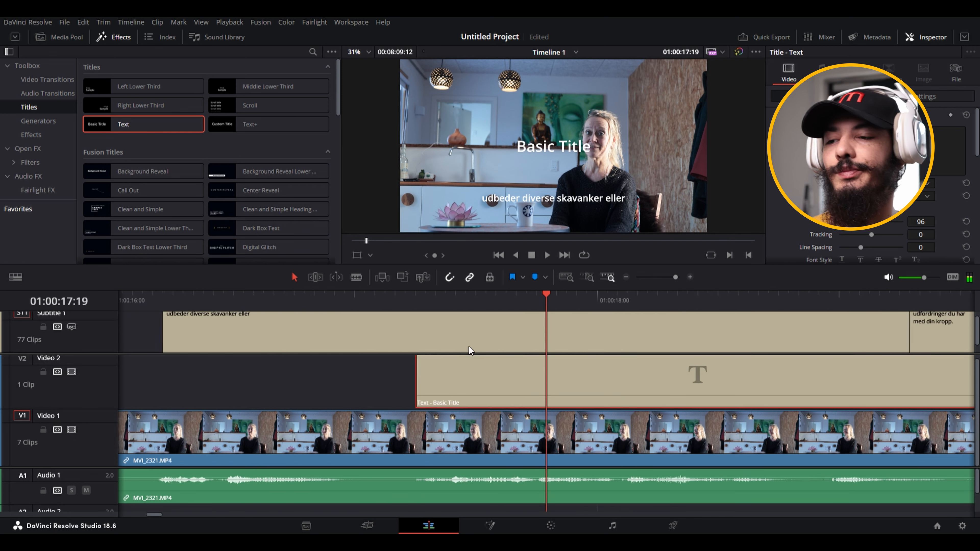
pyautogui.scroll(-2, 472, 348)
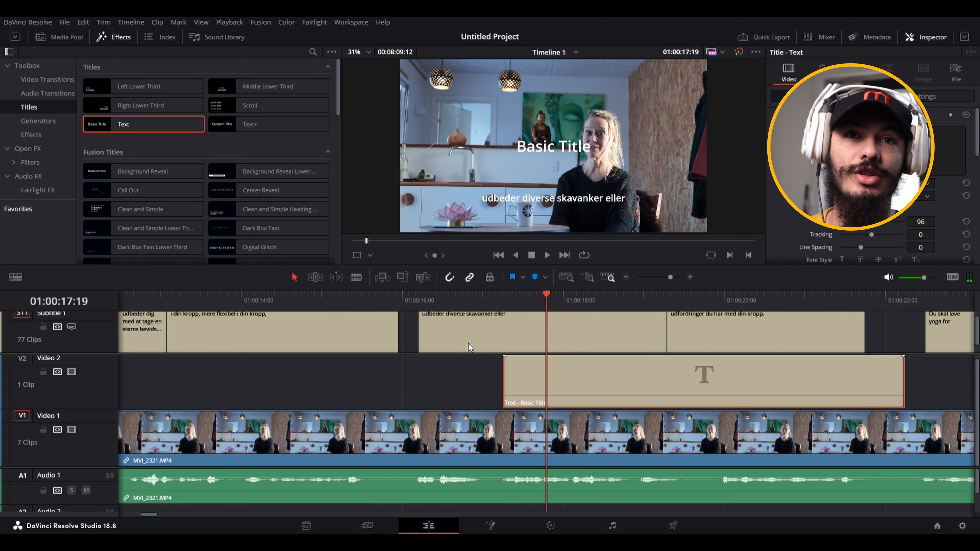
# - Move the title back to the start of the rough cut on Video 2 and place the playhead at 01:00:00:00
pyautogui.scroll(-10, 463, 367)
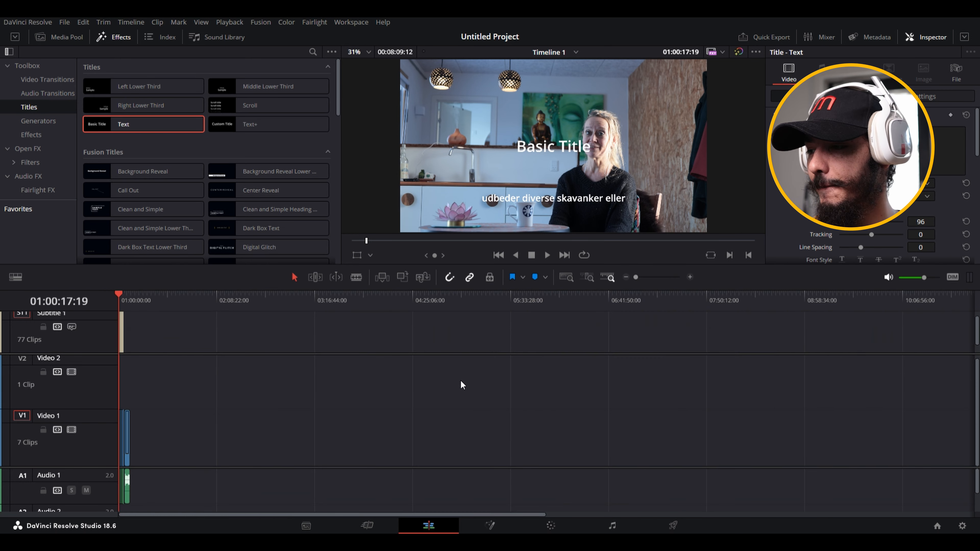
pyautogui.scroll(5, 349, 400)
pyautogui.moveTo(265, 380); pyautogui.dragTo(136, 301)
pyautogui.press('Home')
pyautogui.scroll(5, 282, 410)
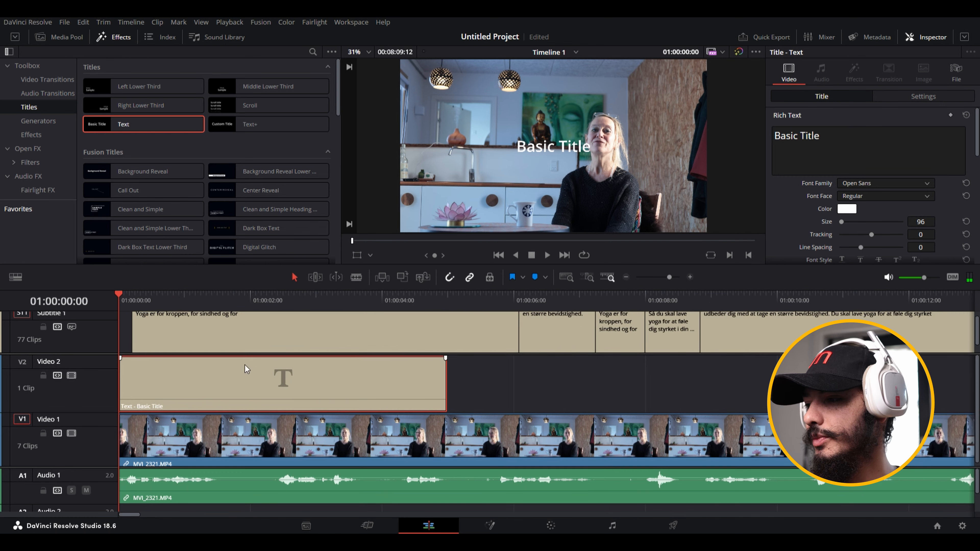
# - Replace the title's text with "HVORFOR", "LAVE DU" and "YOGA" on three separate lines
pyautogui.tripleClick(838, 140)
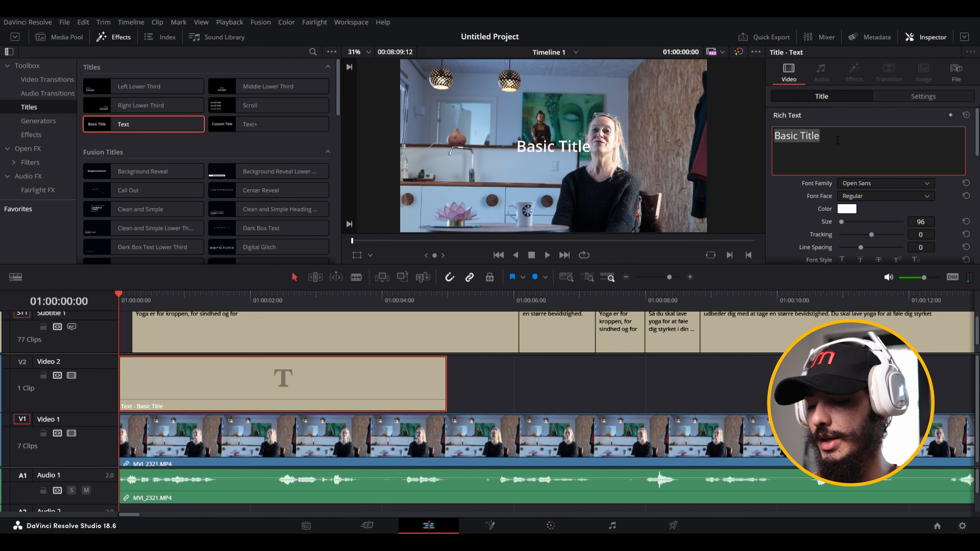
pyautogui.write('HVOR')
pyautogui.press('BackSpace')
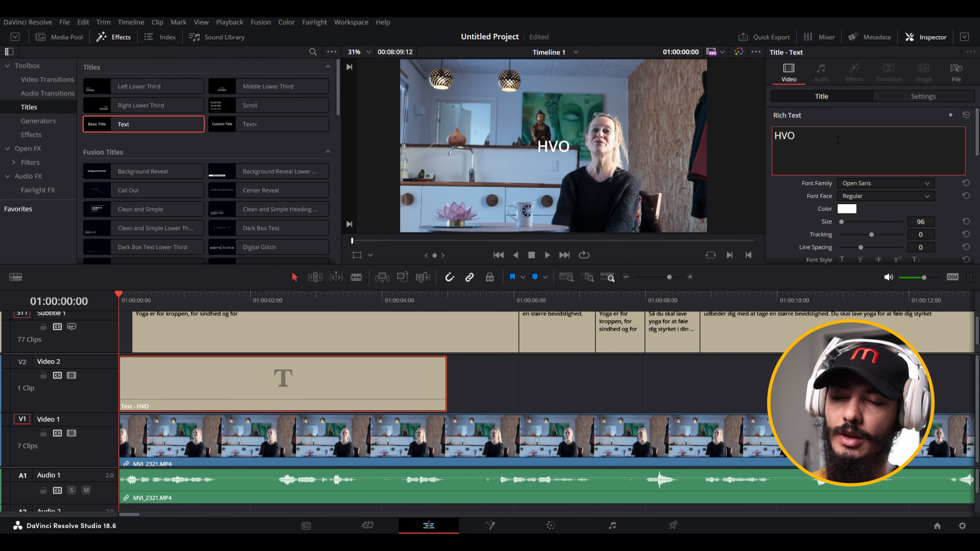
pyautogui.write('RFOR')
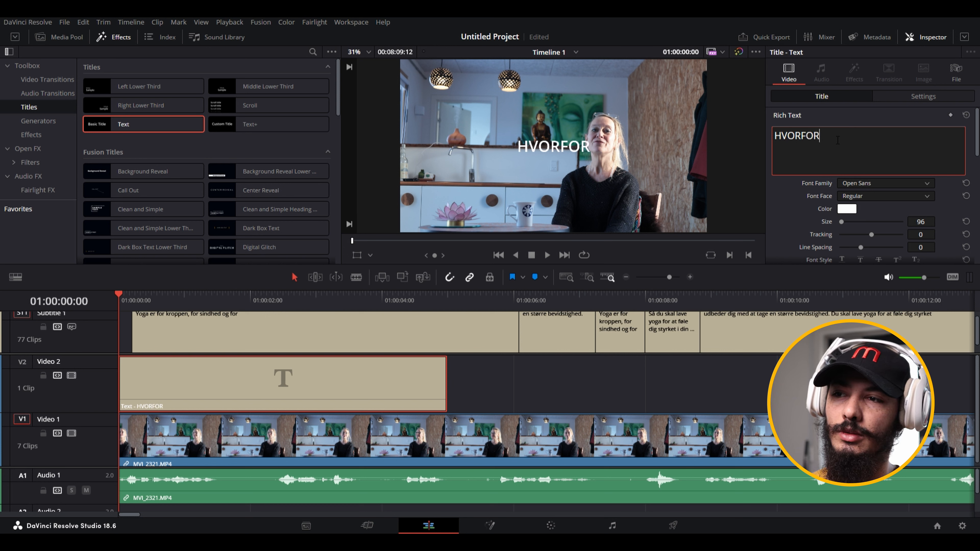
pyautogui.write(' LAVE DU')
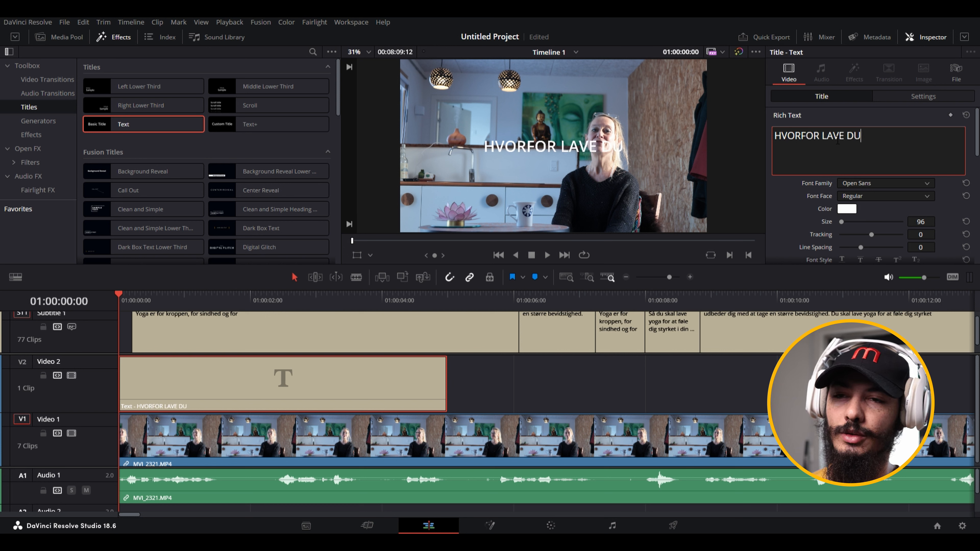
pyautogui.write(' YOGA')
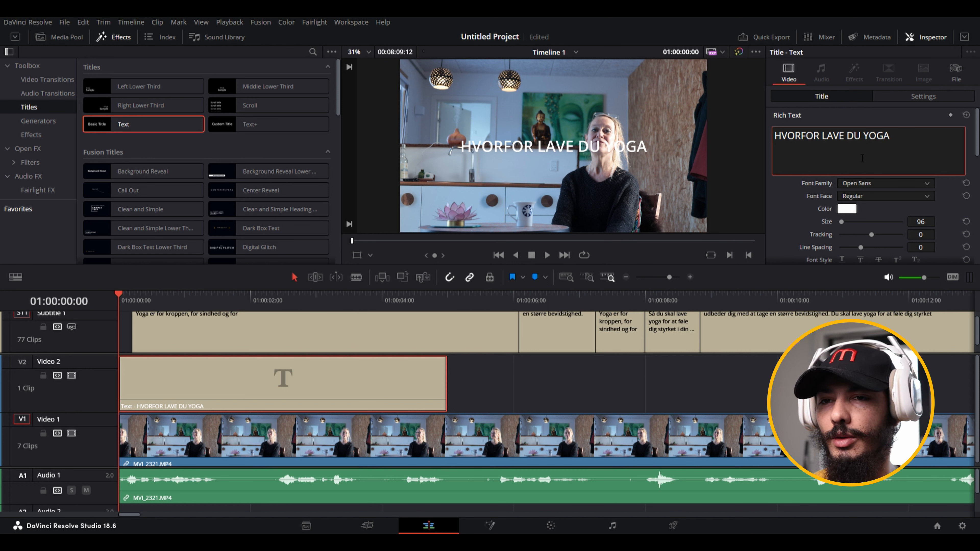
pyautogui.click(809, 157)
pyautogui.press('Return')
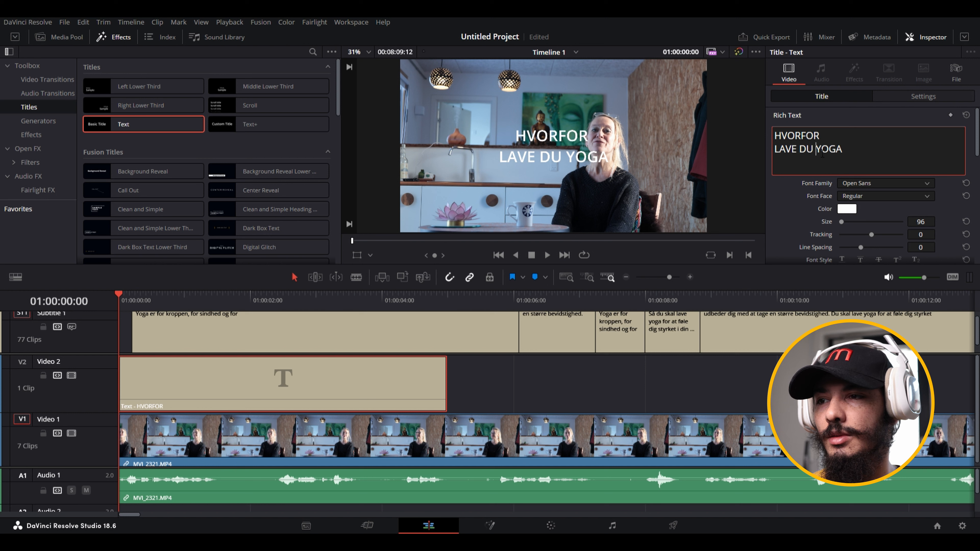
pyautogui.press('Return')
# - Set the title's font family to Segoe UI and its text colour to a medium purple
pyautogui.click(885, 184)
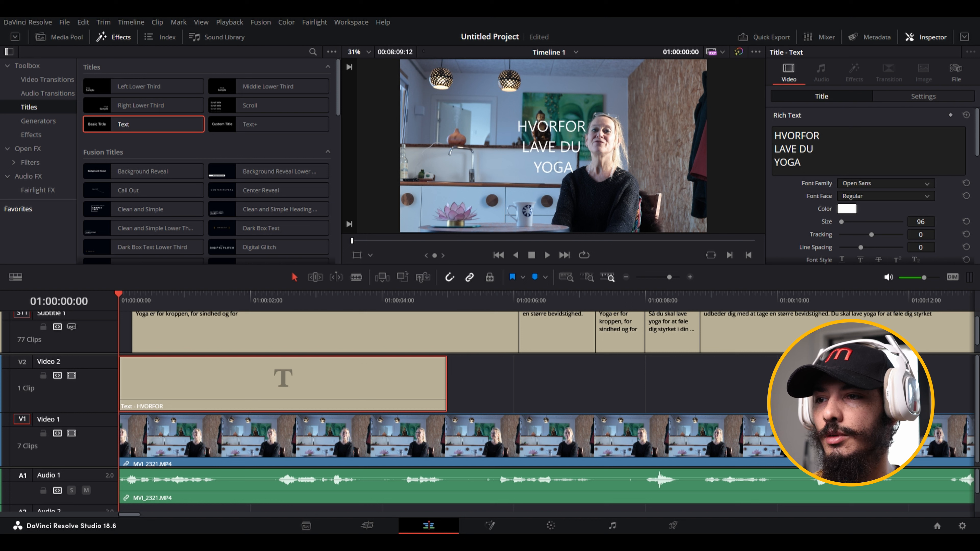
pyautogui.click(868, 184)
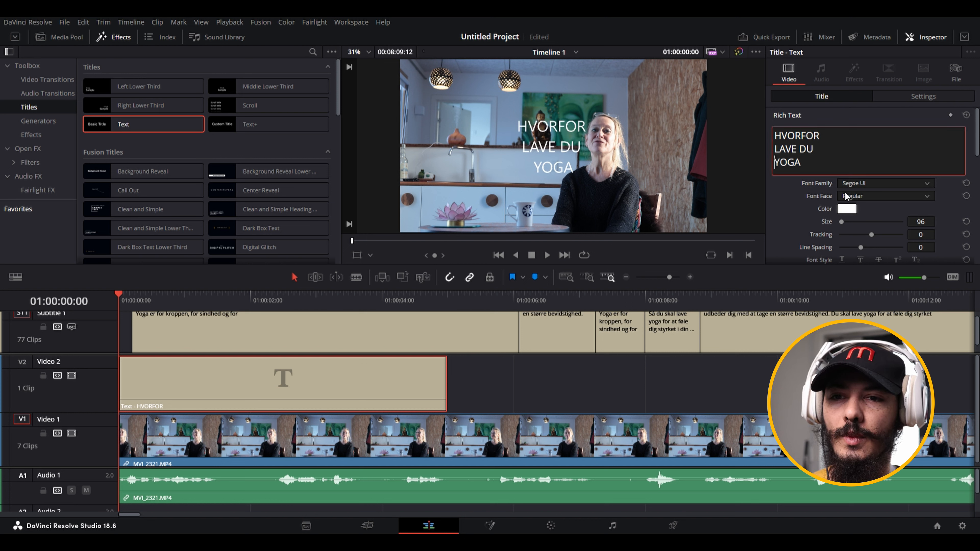
pyautogui.click(850, 210)
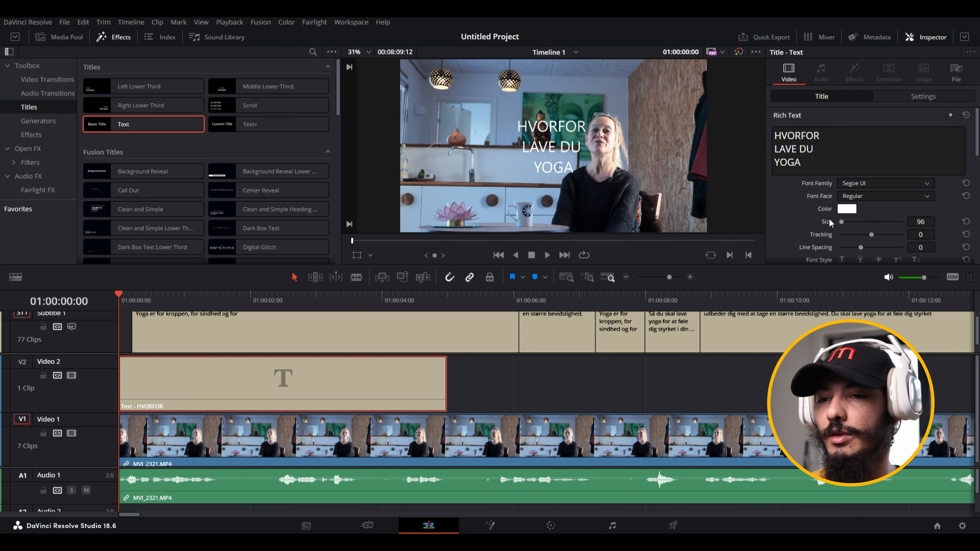
pyautogui.click(525, 255)
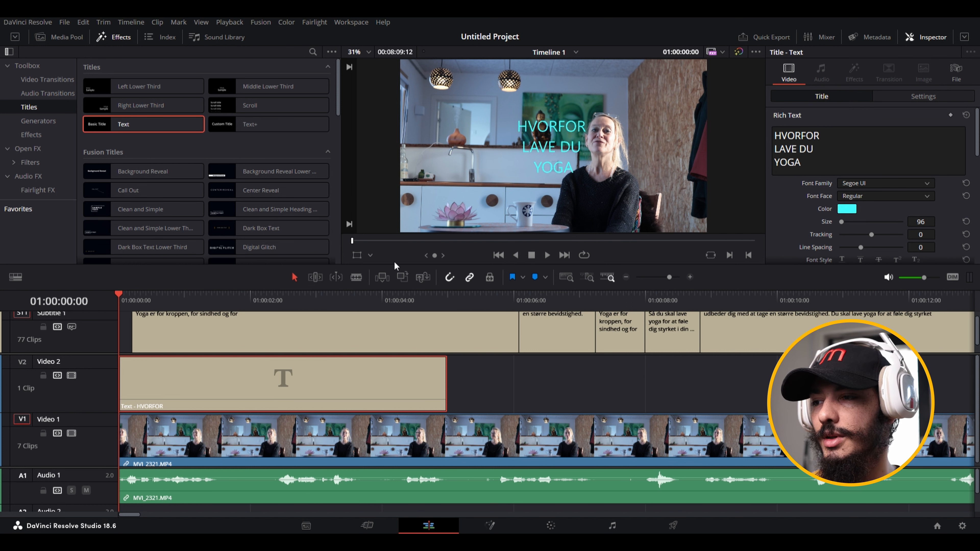
pyautogui.click(394, 263)
pyautogui.click(593, 246)
pyautogui.click(524, 270)
pyautogui.moveTo(525, 270); pyautogui.dragTo(521, 275)
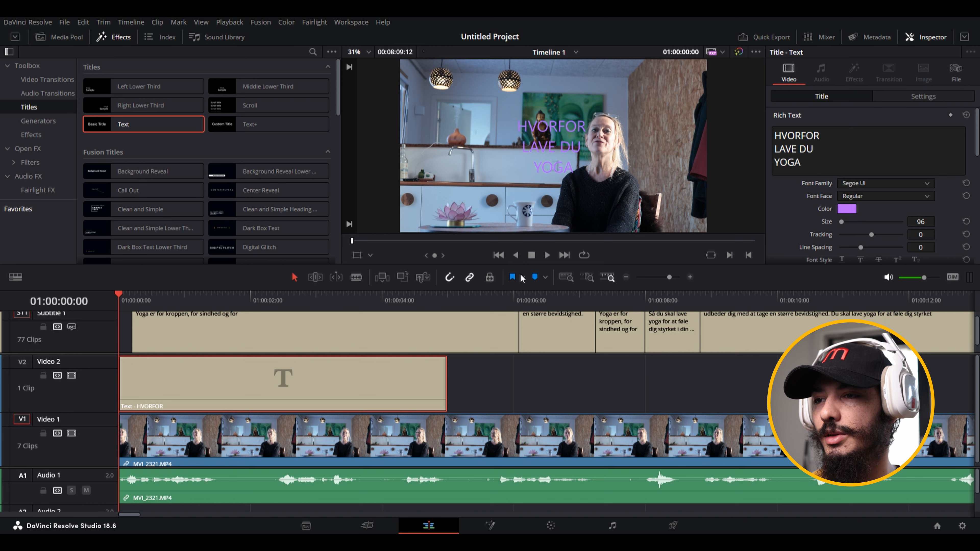
pyautogui.moveTo(616, 256); pyautogui.dragTo(616, 240)
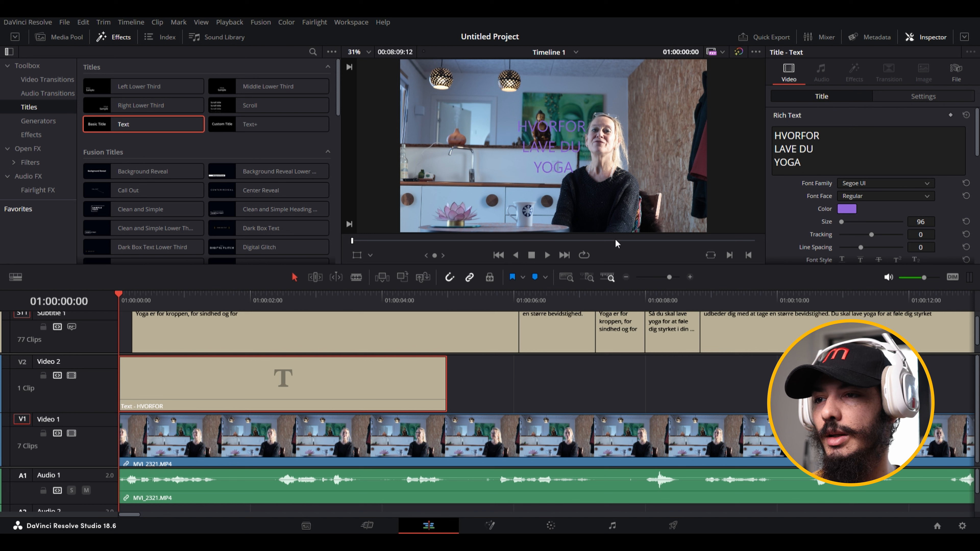
pyautogui.click(628, 410)
# - Set the title's position to X -399 and Y -27, beside the woman, and return to its text formatting options
pyautogui.click(922, 96)
pyautogui.scroll(3, 879, 180)
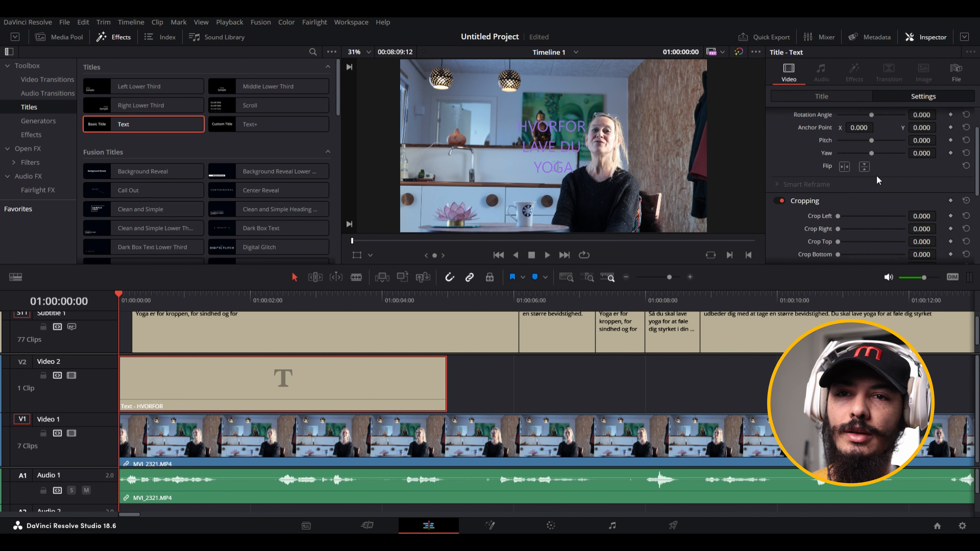
pyautogui.moveTo(923, 143); pyautogui.dragTo(734, 144)
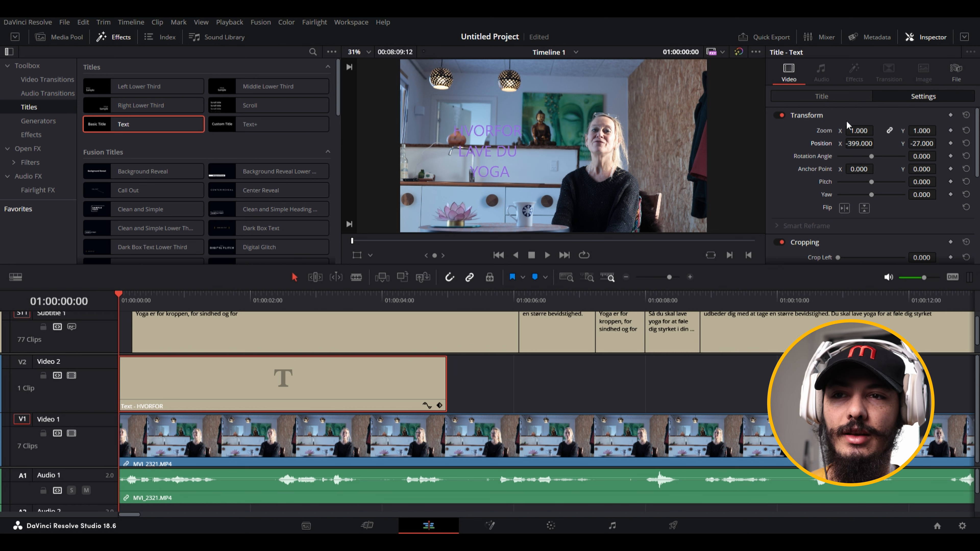
pyautogui.click(851, 100)
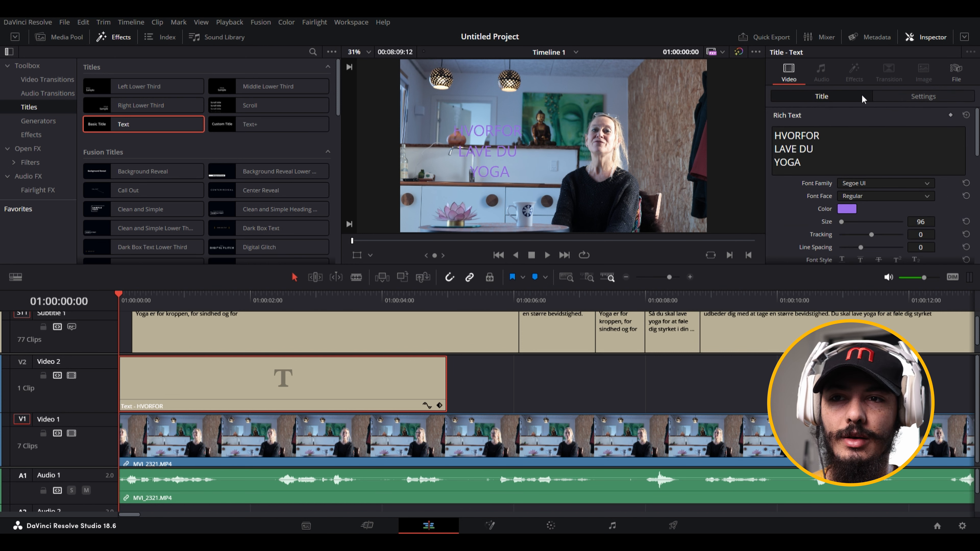
pyautogui.scroll(-2, 871, 160)
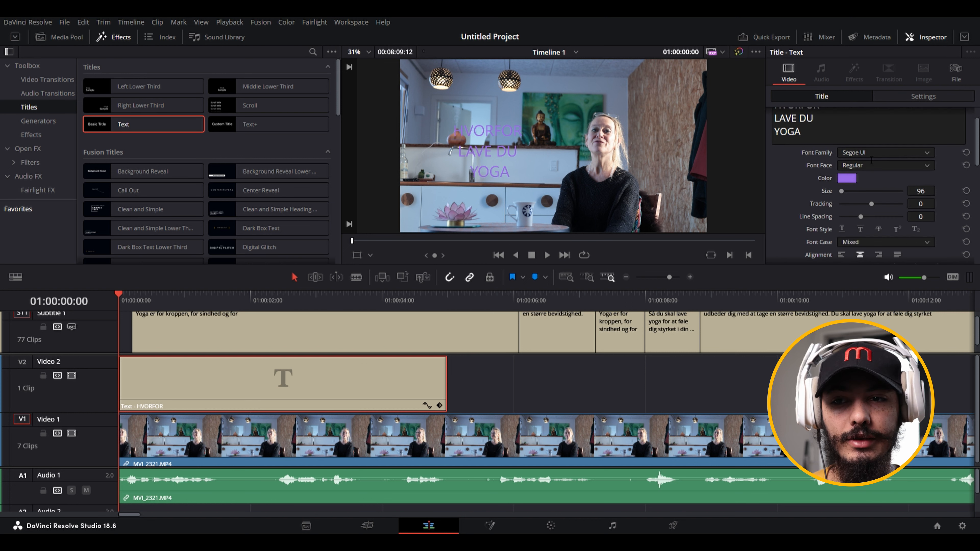
# - Set the title's size to 122 and its tracking to 24, and lower its text position to Y 554
pyautogui.moveTo(927, 192)
pyautogui.mouseDown()
pyautogui.moveTo(936, 192)
pyautogui.moveTo(933, 204)
pyautogui.mouseUp()
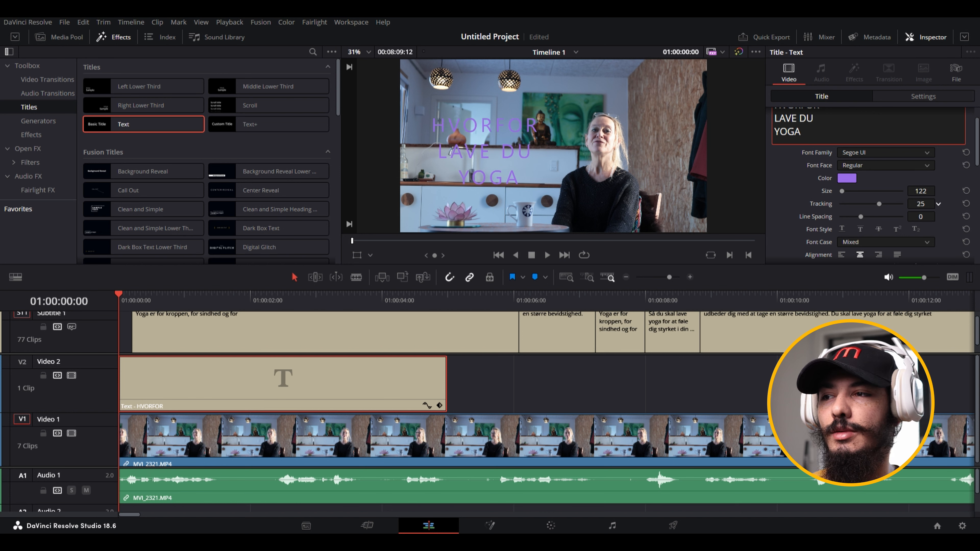
pyautogui.scroll(-5, 922, 201)
pyautogui.scroll(2, 918, 199)
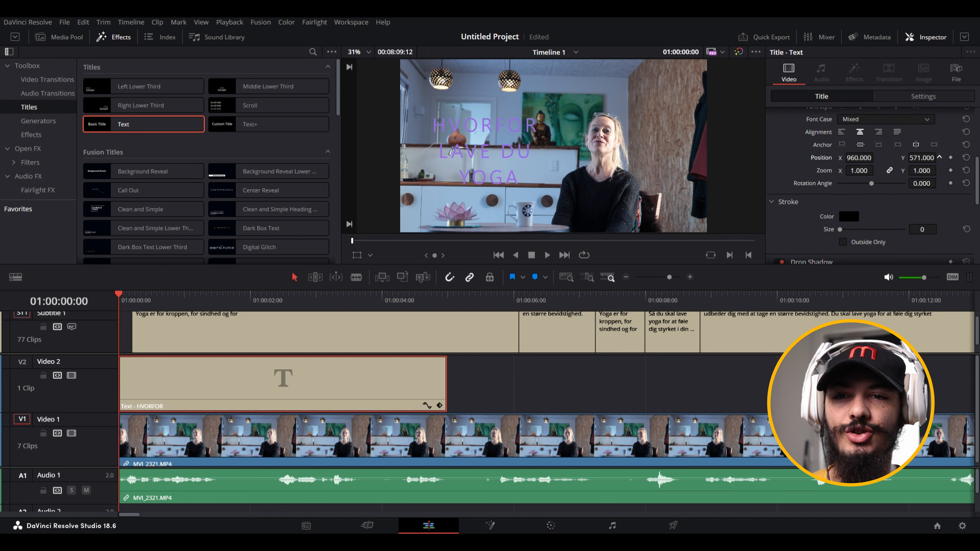
pyautogui.moveTo(918, 157); pyautogui.dragTo(941, 157)
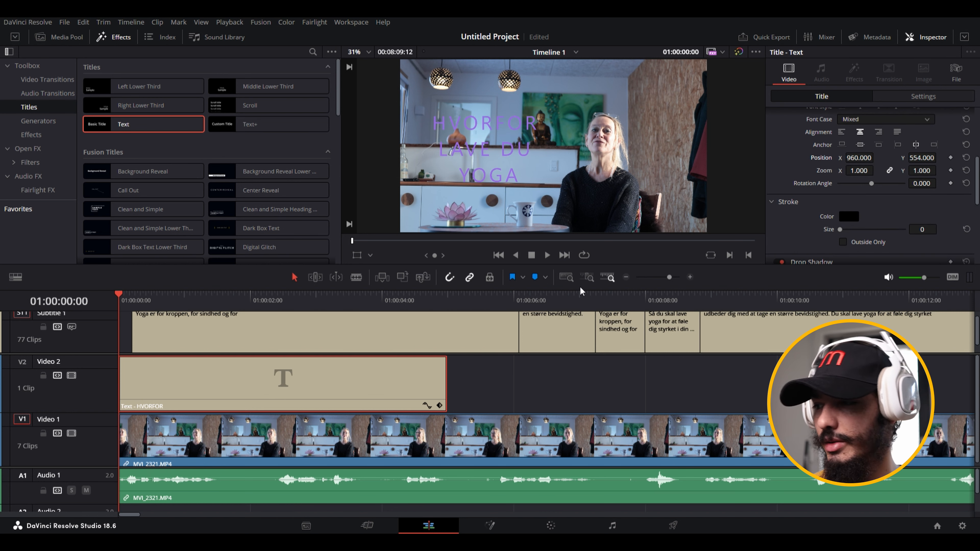
# - Set the title clip's transform position to X -403 and Y -78, beside the woman
pyautogui.click(306, 376)
pyautogui.tripleClick(820, 153)
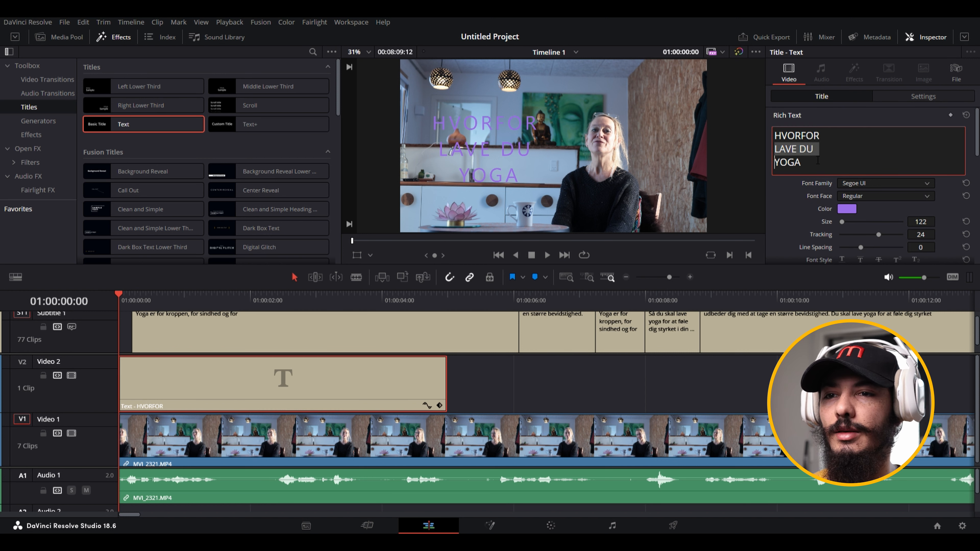
pyautogui.doubleClick(821, 154)
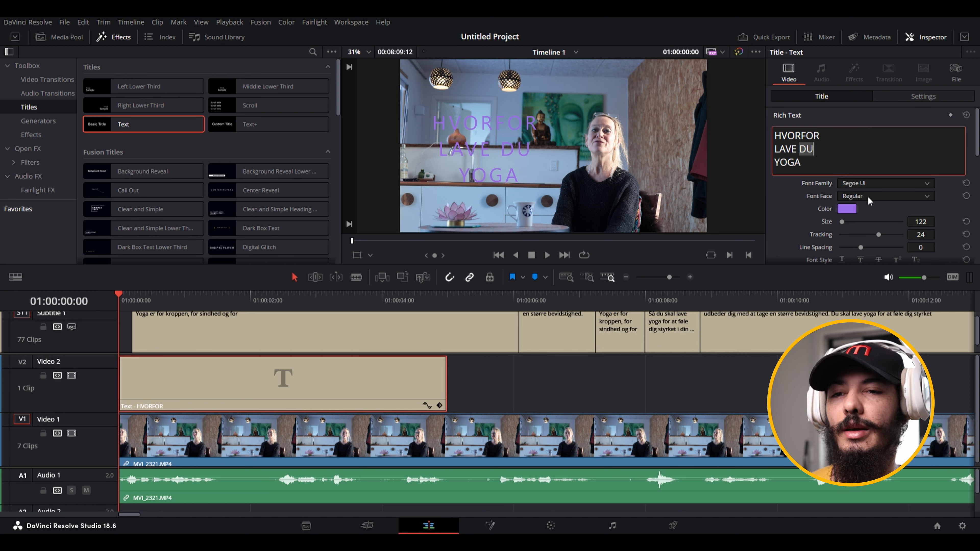
pyautogui.click(923, 96)
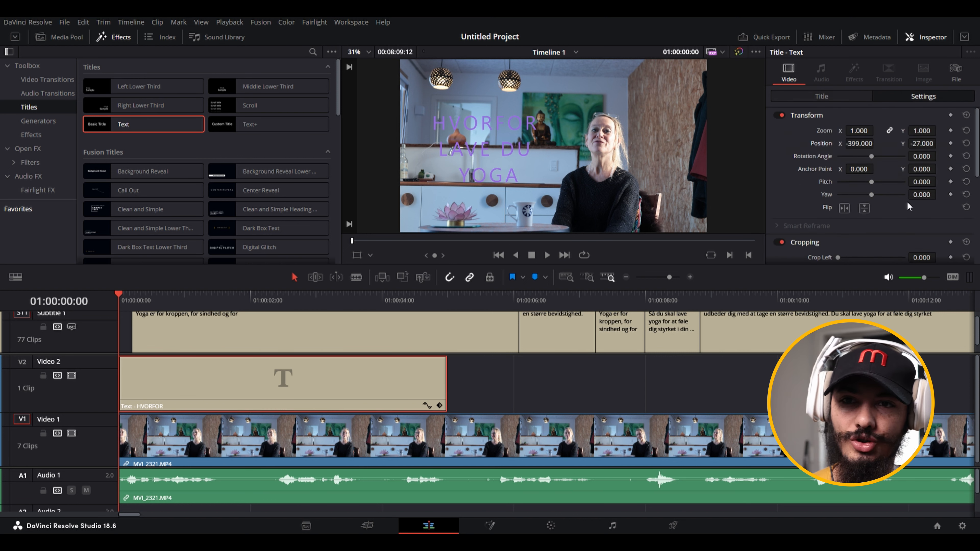
pyautogui.moveTo(923, 146)
pyautogui.mouseDown()
pyautogui.moveTo(948, 143)
pyautogui.moveTo(922, 143)
pyautogui.mouseUp()
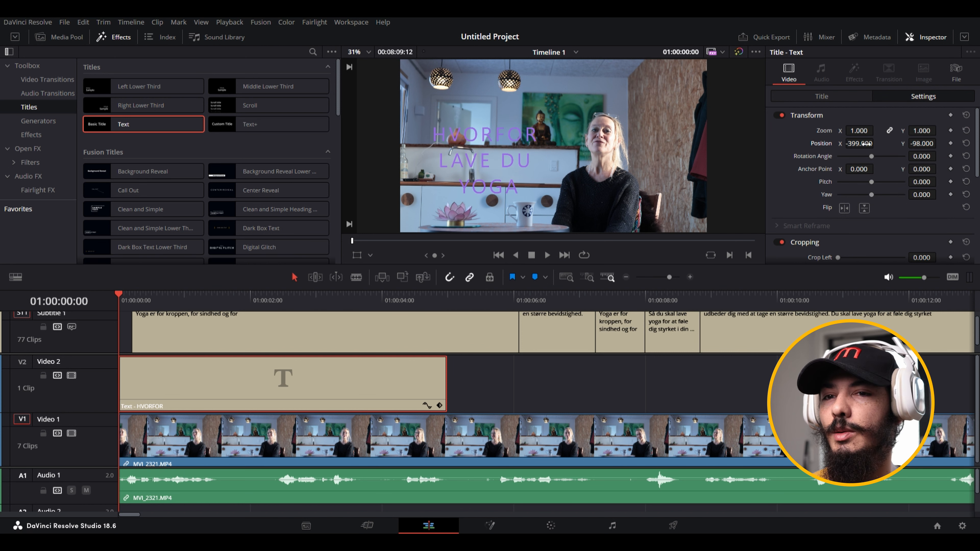
pyautogui.moveTo(859, 143)
pyautogui.mouseDown()
pyautogui.moveTo(843, 143)
pyautogui.moveTo(872, 144)
pyautogui.mouseUp()
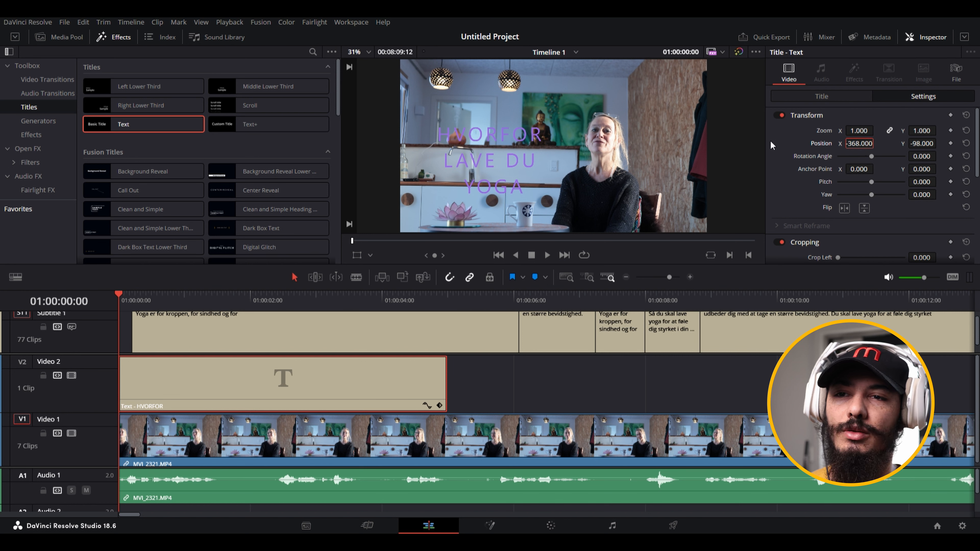
pyautogui.moveTo(870, 145); pyautogui.dragTo(939, 143)
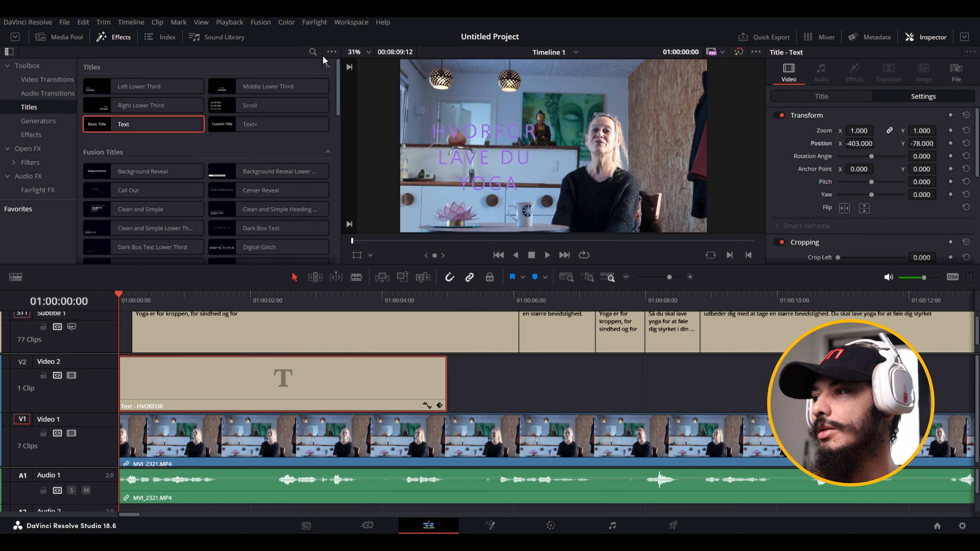
# - Search the effects library for "gau" among the titles and the toolbox effects
pyautogui.click(312, 52)
pyautogui.write('gau')
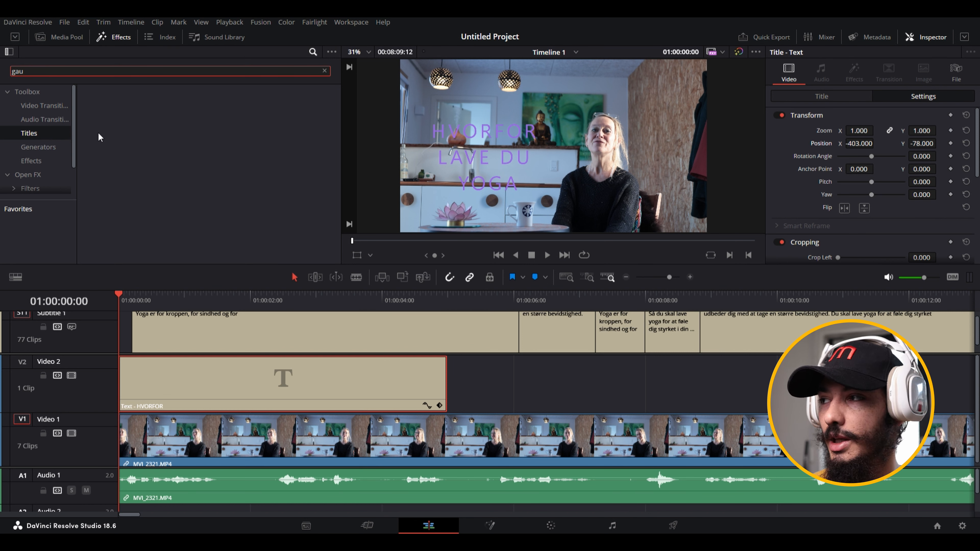
pyautogui.click(27, 92)
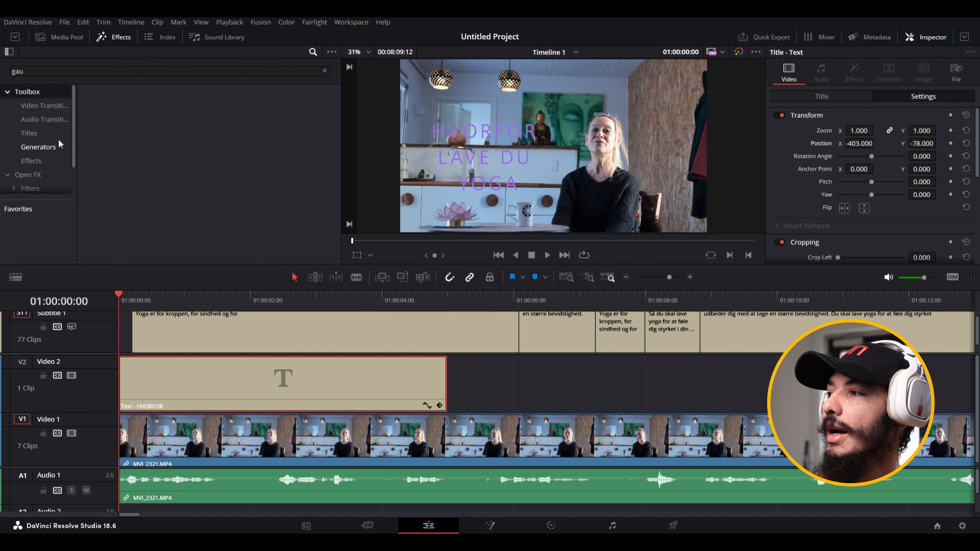
pyautogui.click(67, 74)
pyautogui.press('BackSpace')
pyautogui.press('BackSpace')
pyautogui.press('BackSpace')
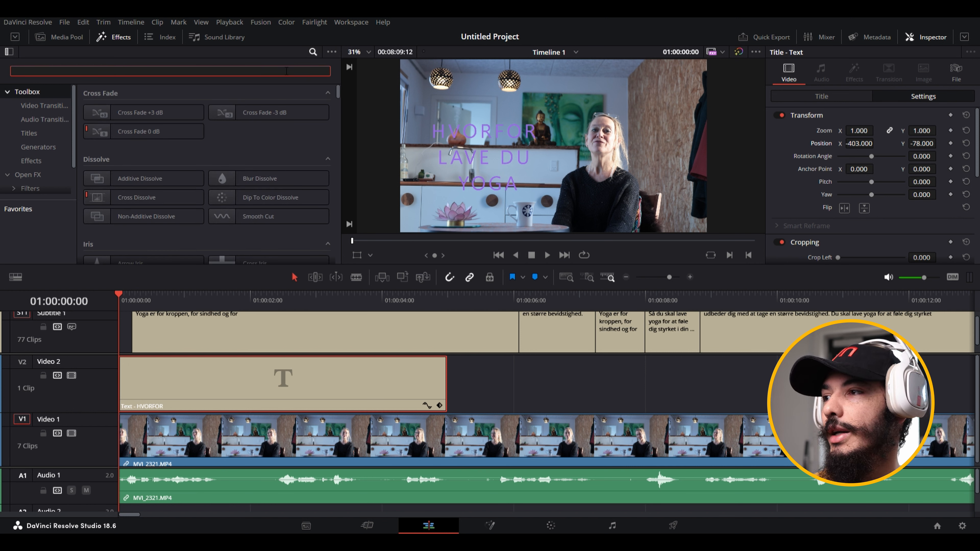
pyautogui.write('gau')
pyautogui.press('BackSpace')
pyautogui.press('BackSpace')
pyautogui.press('BackSpace')
# - Search the effects library for "blur" and pick Gaussian Blur from the Open FX effects
pyautogui.write('blur')
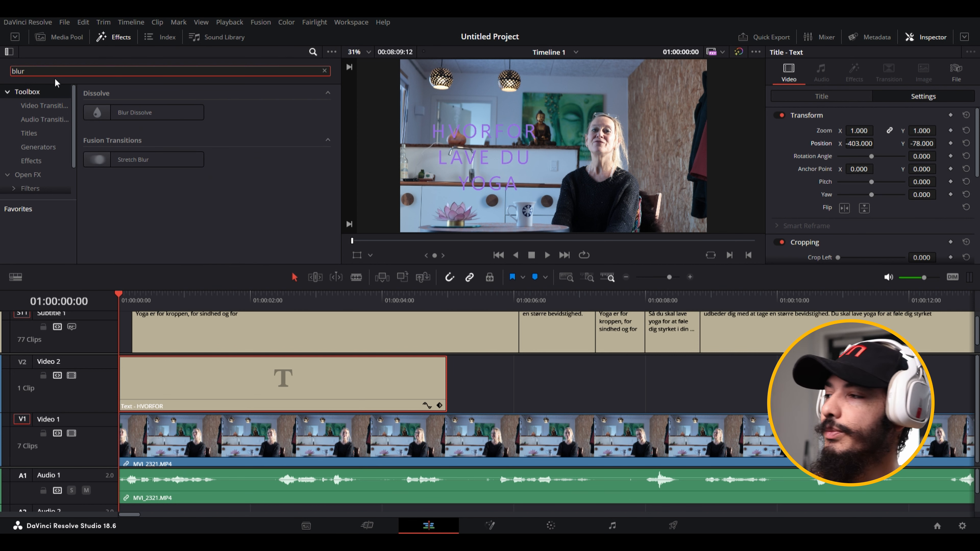
pyautogui.click(50, 104)
pyautogui.click(44, 121)
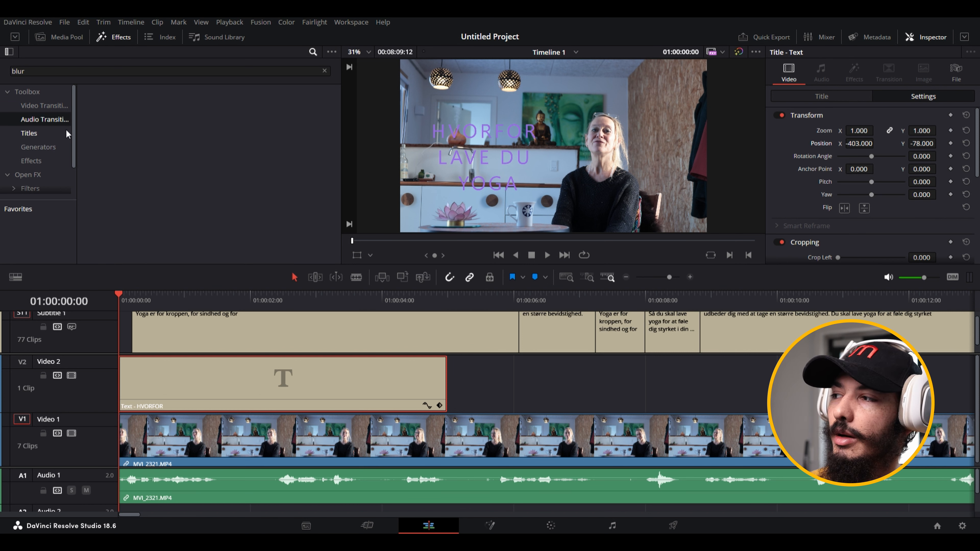
pyautogui.click(39, 133)
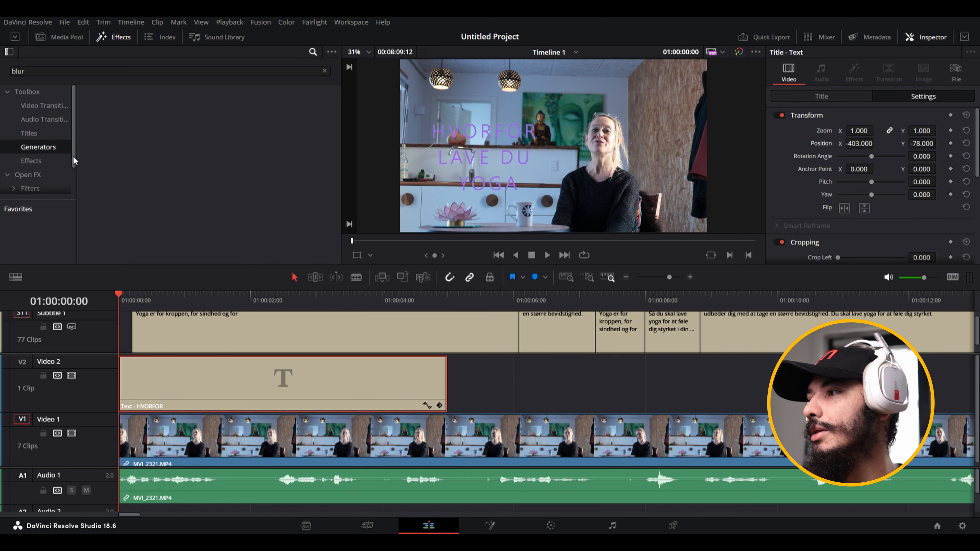
pyautogui.scroll(-2, 73, 143)
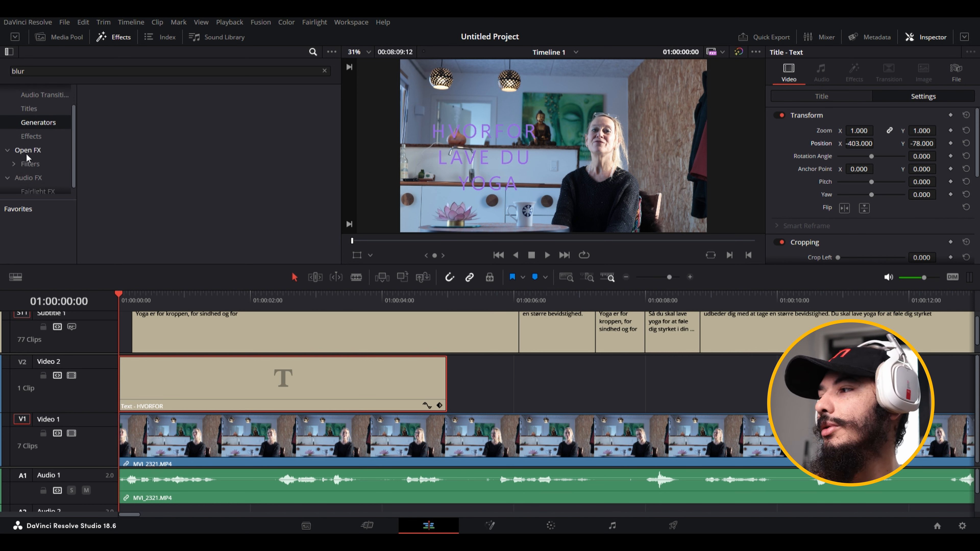
pyautogui.click(29, 151)
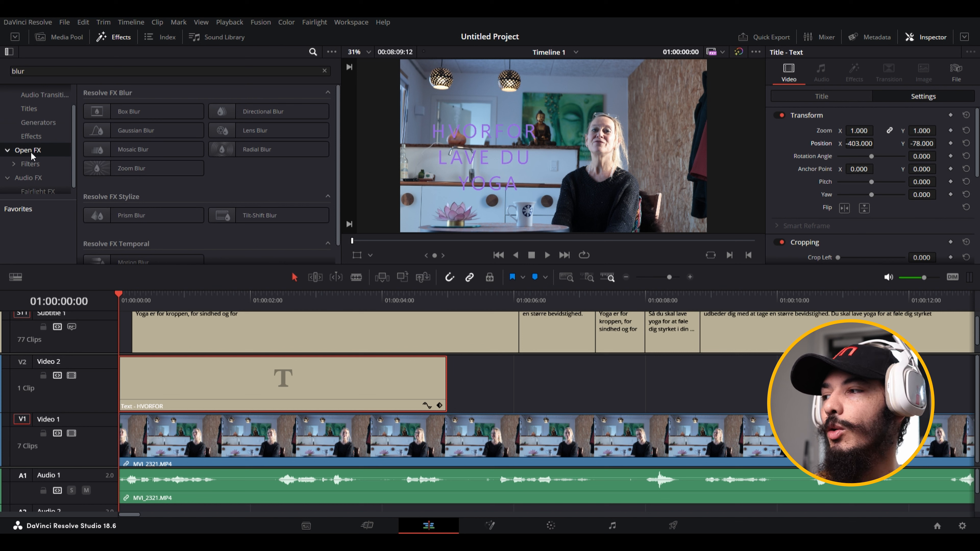
pyautogui.click(199, 149)
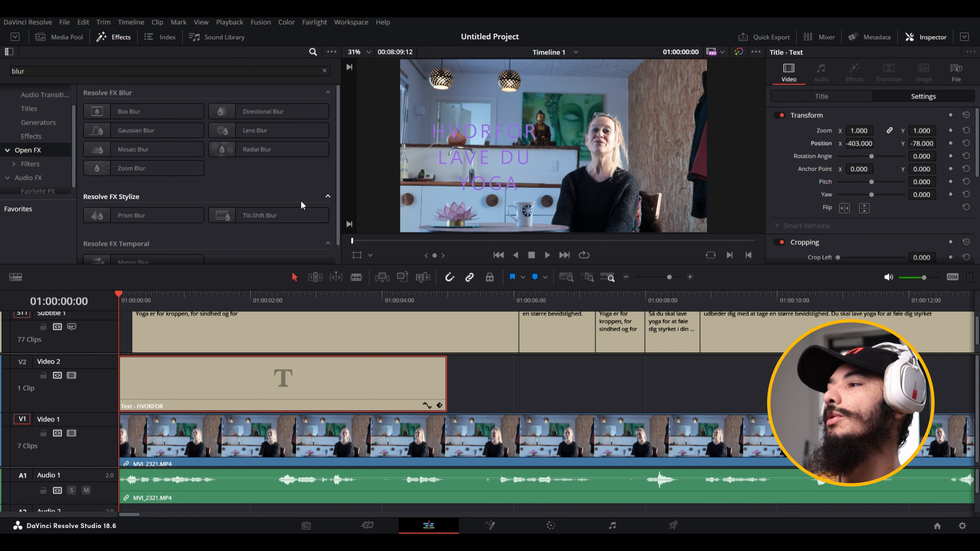
pyautogui.moveTo(121, 138); pyautogui.dragTo(194, 205)
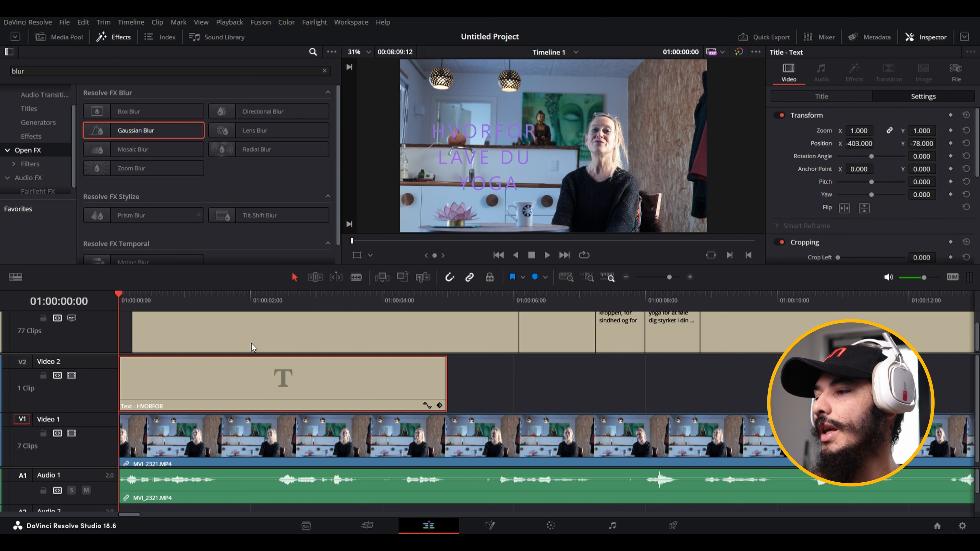
# - Try to split the interview clip on Video 1 at 01:00:05:00, where the title ends
pyautogui.click(449, 300)
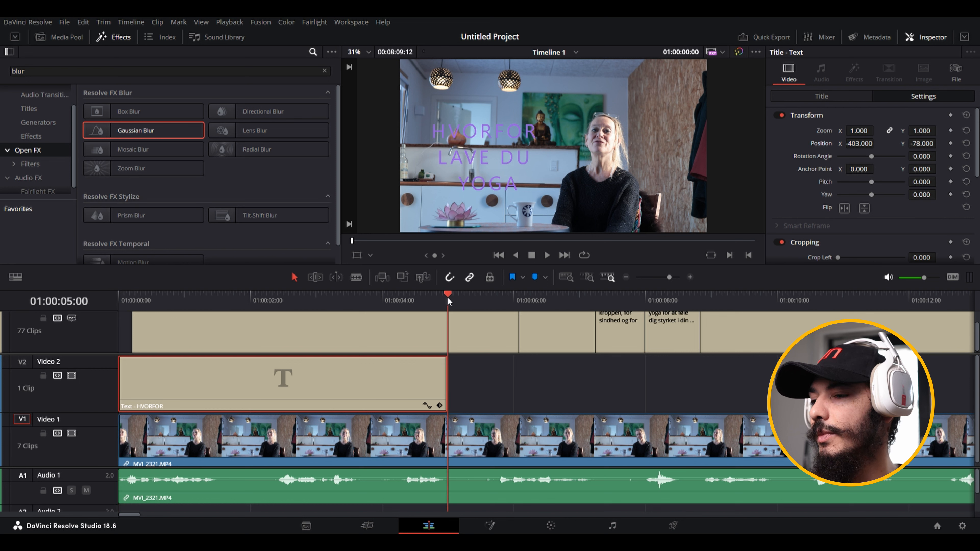
pyautogui.click(483, 448)
pyautogui.hotkey('ctrl', 'b')
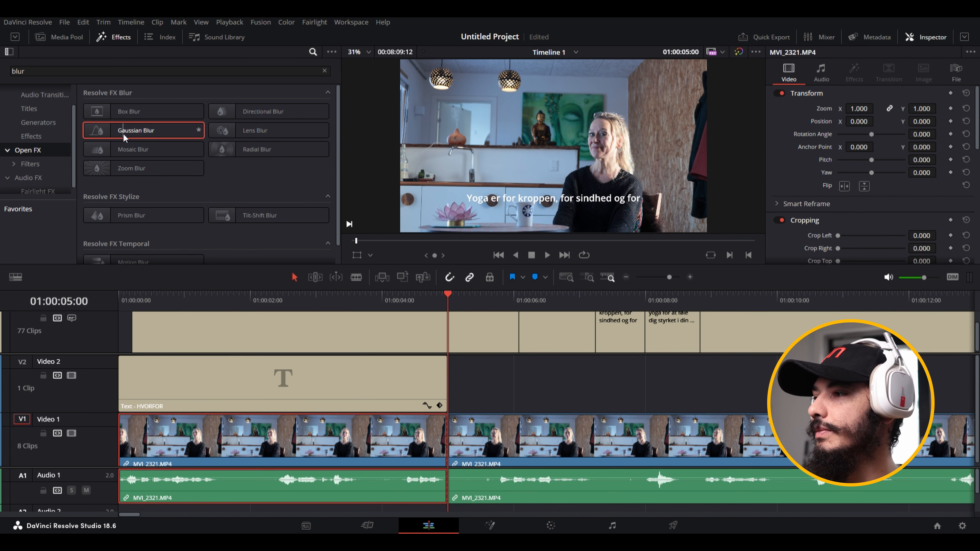
pyautogui.hotkey('ctrl', 'z')
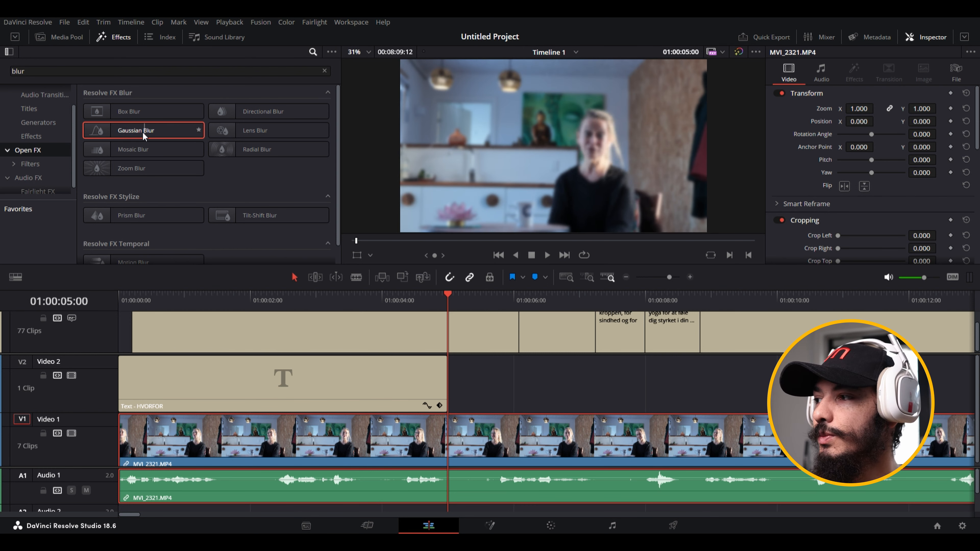
# - Apply Gaussian Blur to the first interview clip on Video 1 and play the opening to check it behind the title
pyautogui.moveTo(143, 134); pyautogui.dragTo(195, 440)
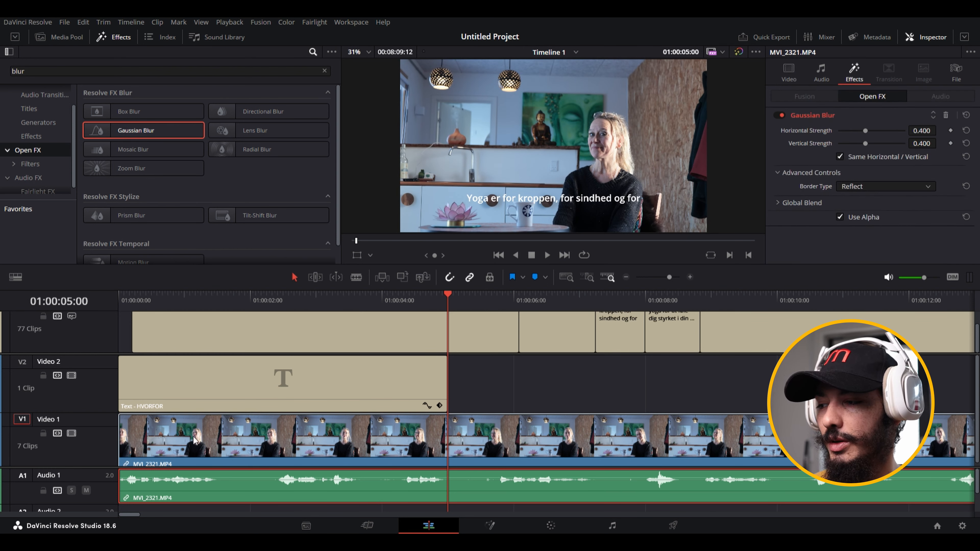
pyautogui.scroll(-1, 540, 367)
pyautogui.scroll(-3, 488, 396)
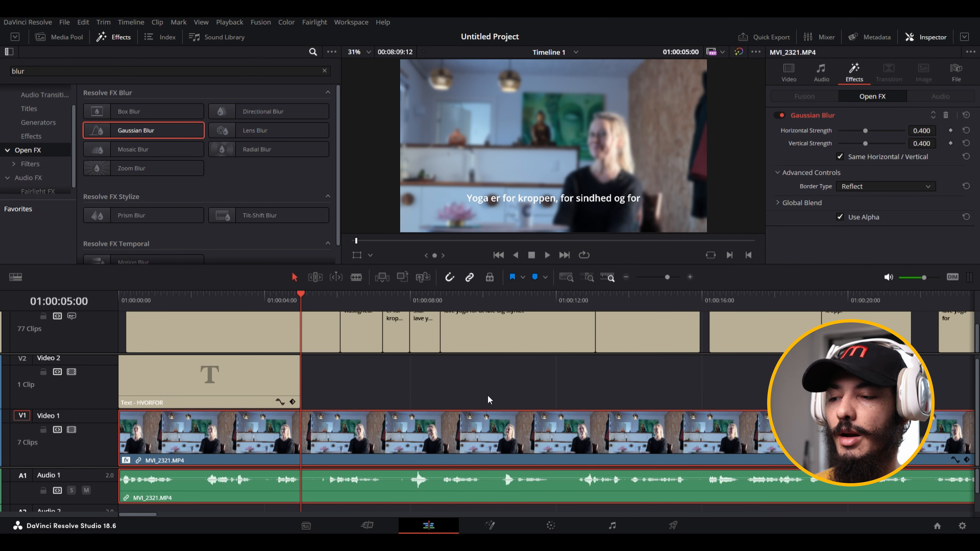
pyautogui.scroll(-1, 487, 394)
pyautogui.scroll(-3, 431, 374)
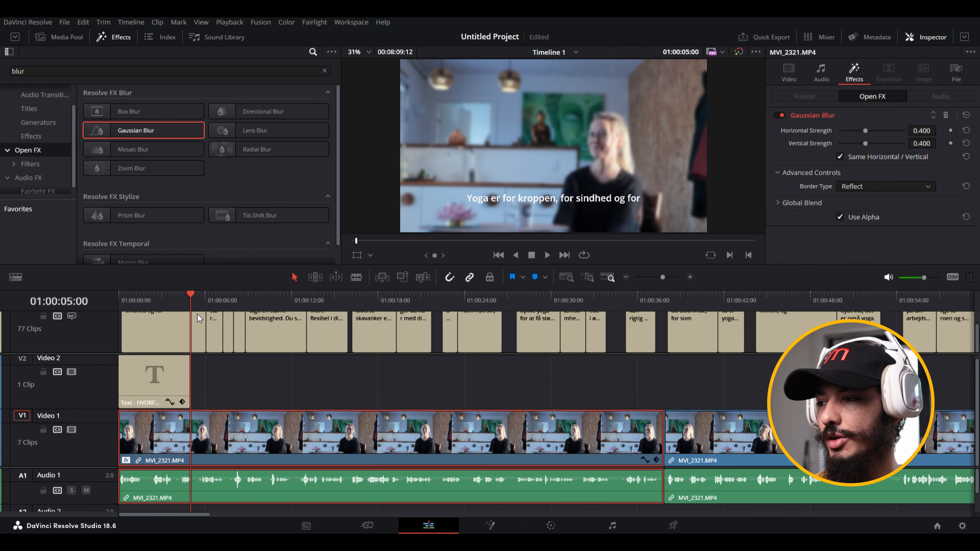
pyautogui.moveTo(192, 299); pyautogui.dragTo(167, 340)
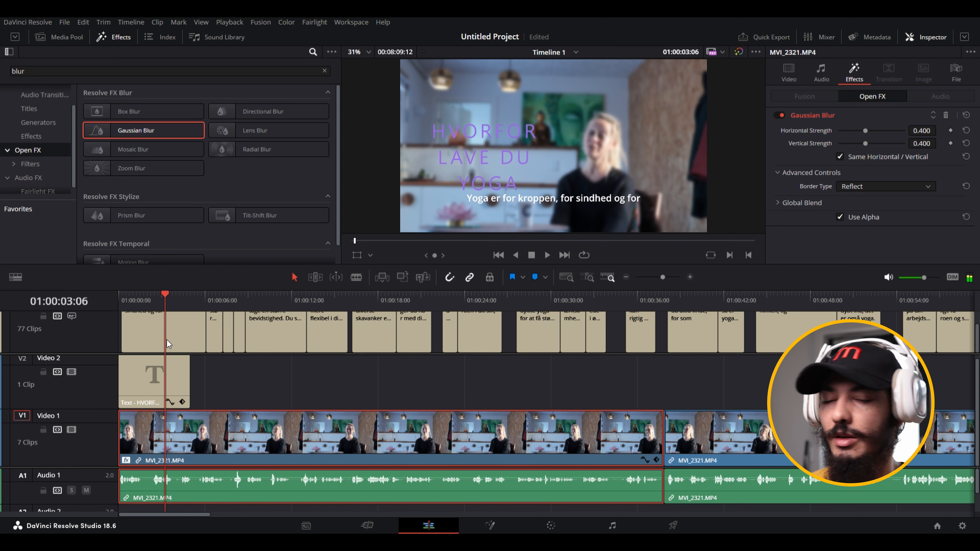
pyautogui.press('Home')
pyautogui.scroll(4, 244, 384)
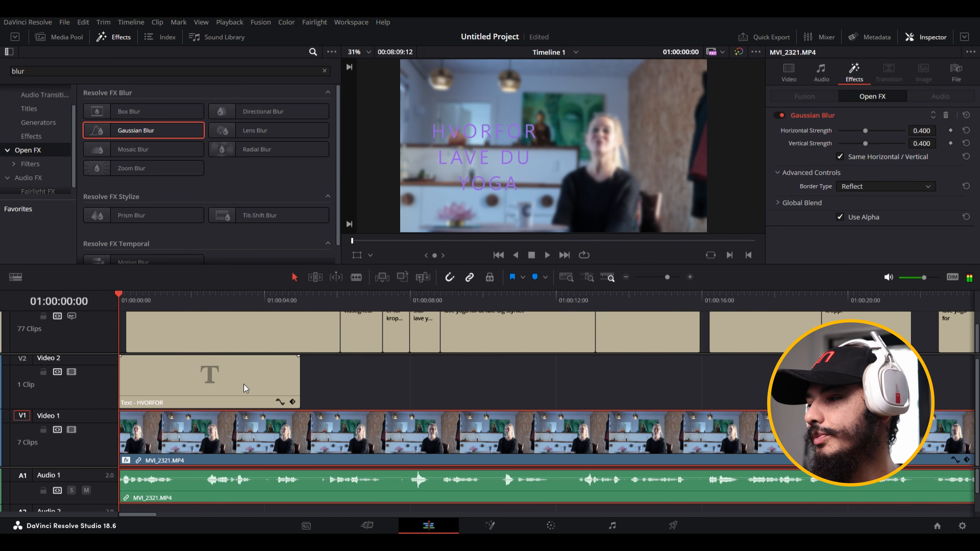
pyautogui.press('space')
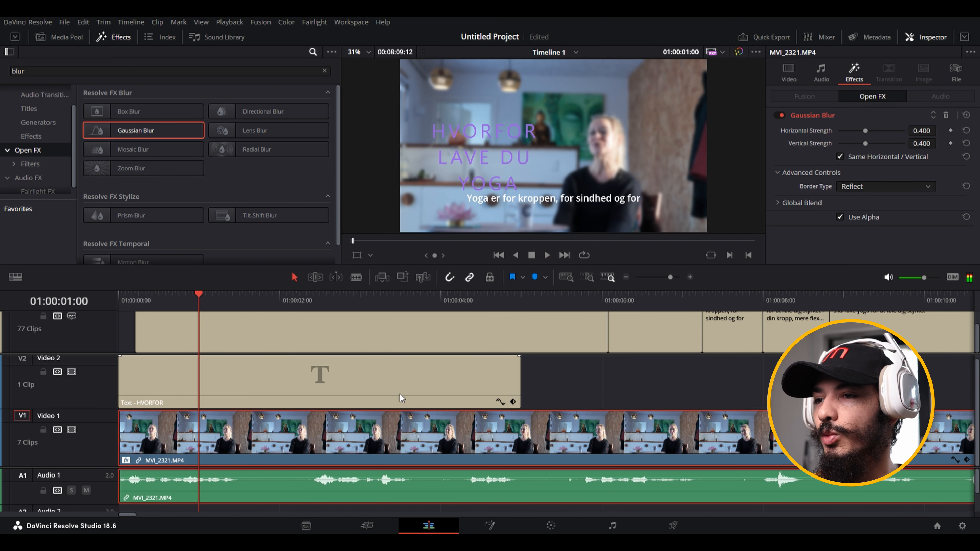
# - Shorten the title clip on Video 2 to end at 01:00:02:07, and play the footage across its new end
pyautogui.click(396, 383)
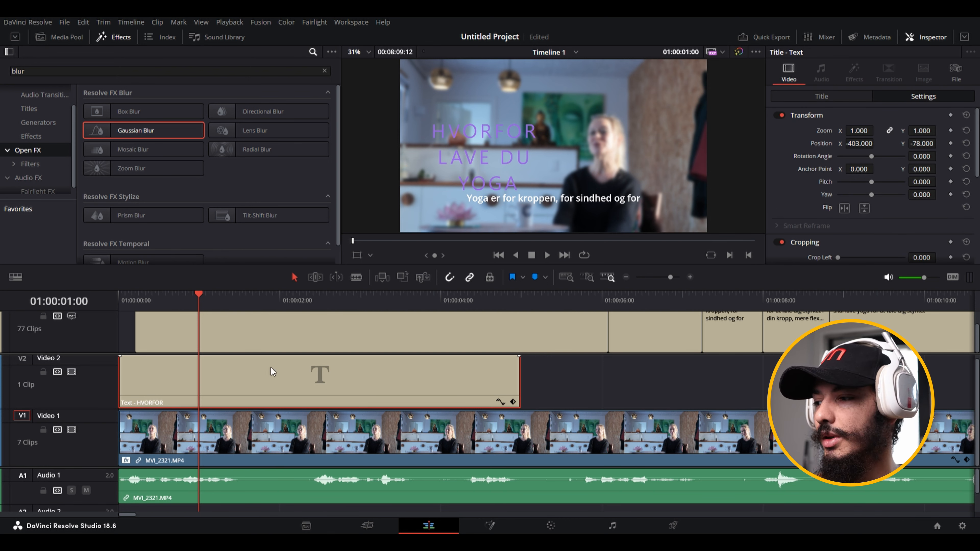
pyautogui.press('Home')
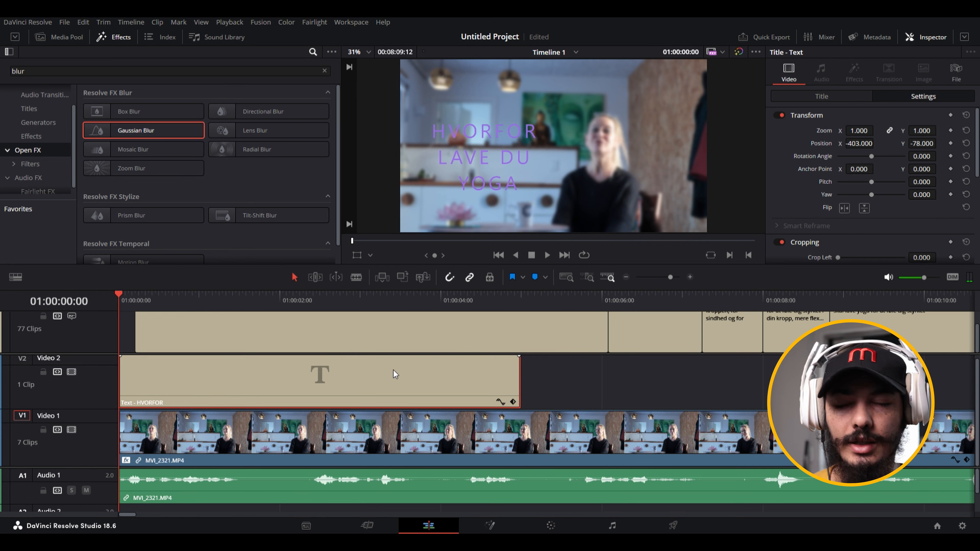
pyautogui.press('space')
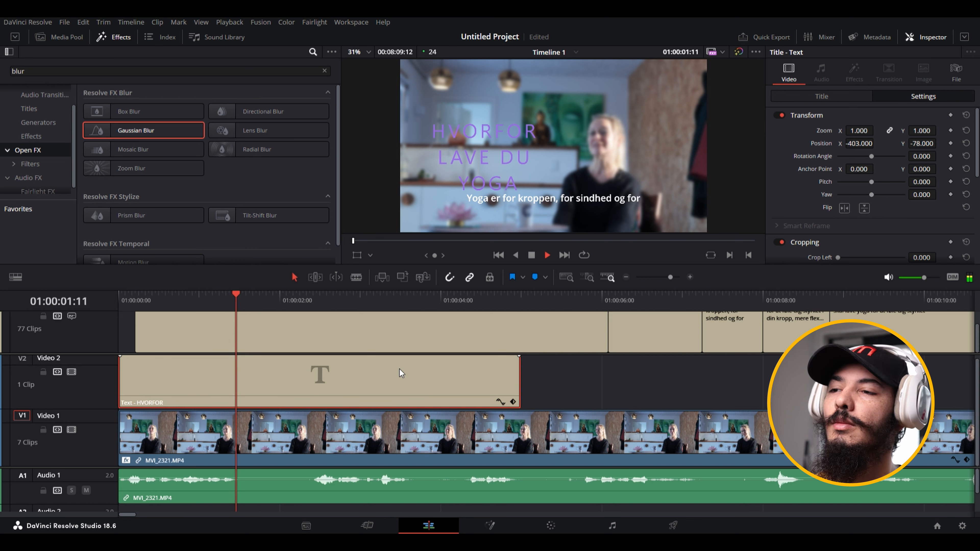
pyautogui.press('space')
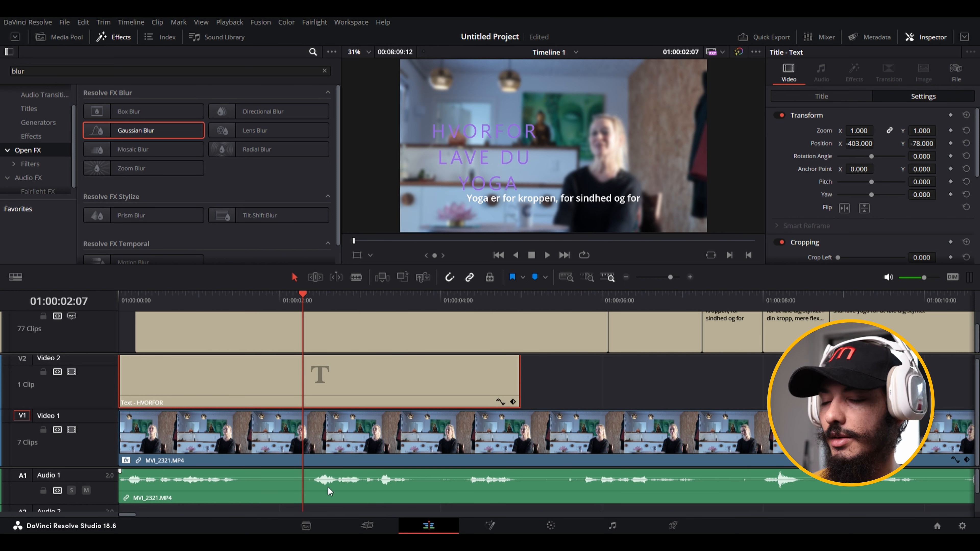
pyautogui.moveTo(518, 389); pyautogui.dragTo(305, 388)
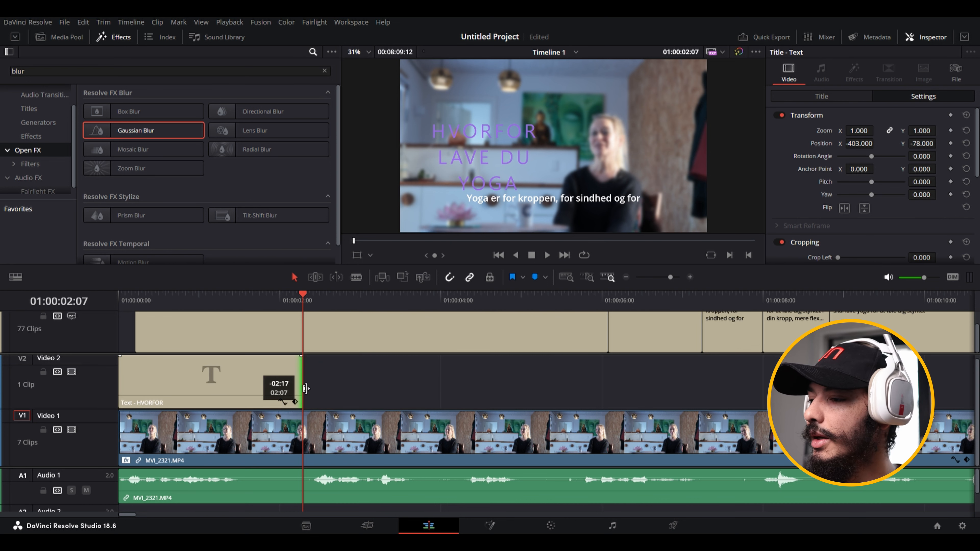
pyautogui.click(270, 300)
pyautogui.press('space')
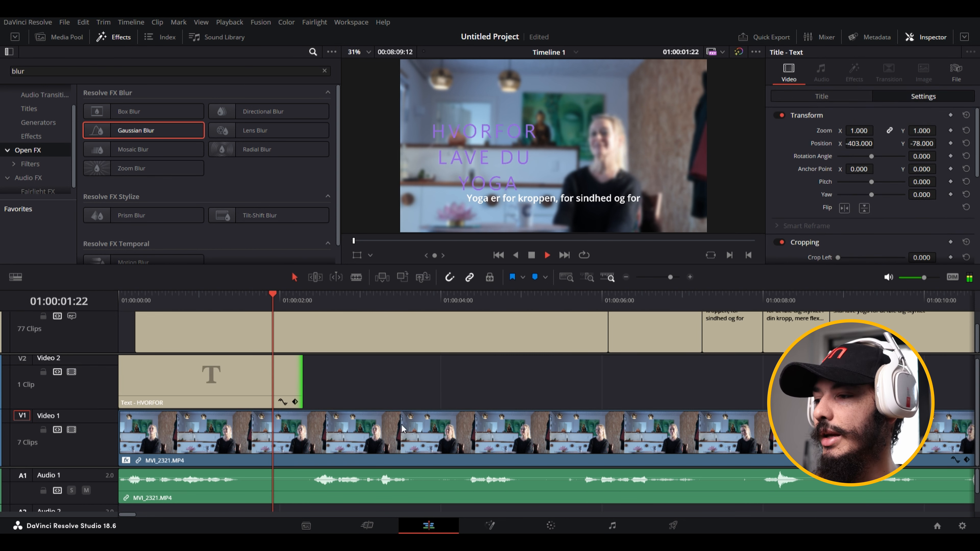
pyautogui.press('space')
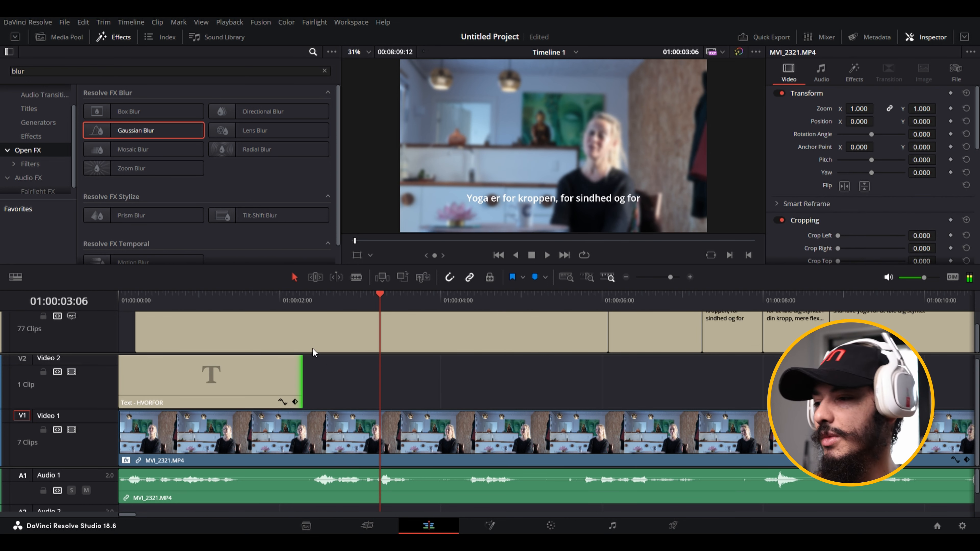
# - Play the title opening, and split the interview clip on Video 1 at 01:00:02:07, where the title ends
pyautogui.moveTo(302, 299); pyautogui.dragTo(108, 301)
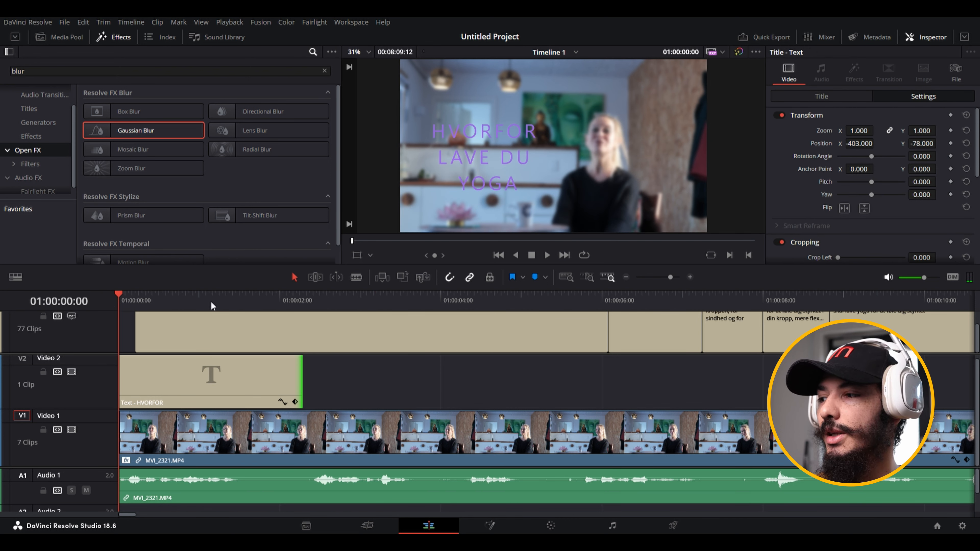
pyautogui.press('space')
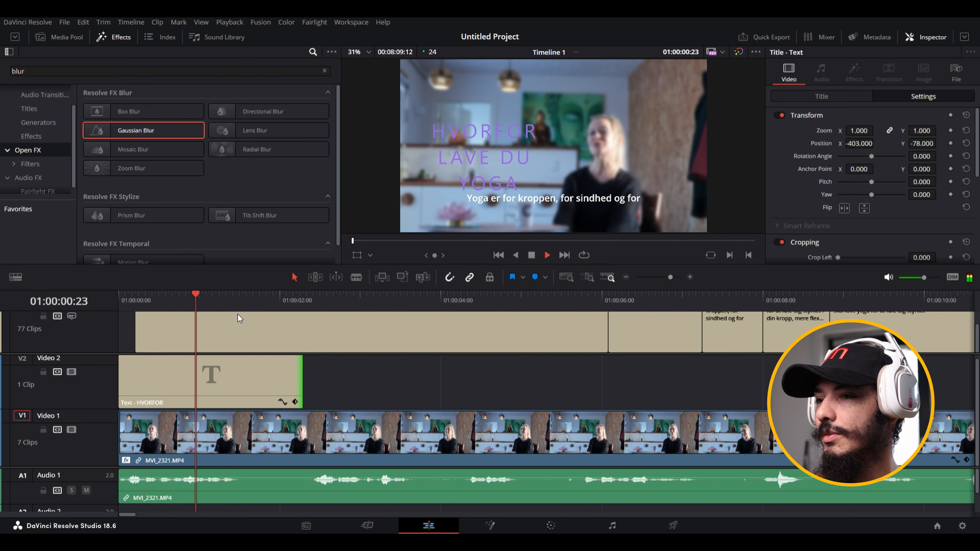
pyautogui.press('space')
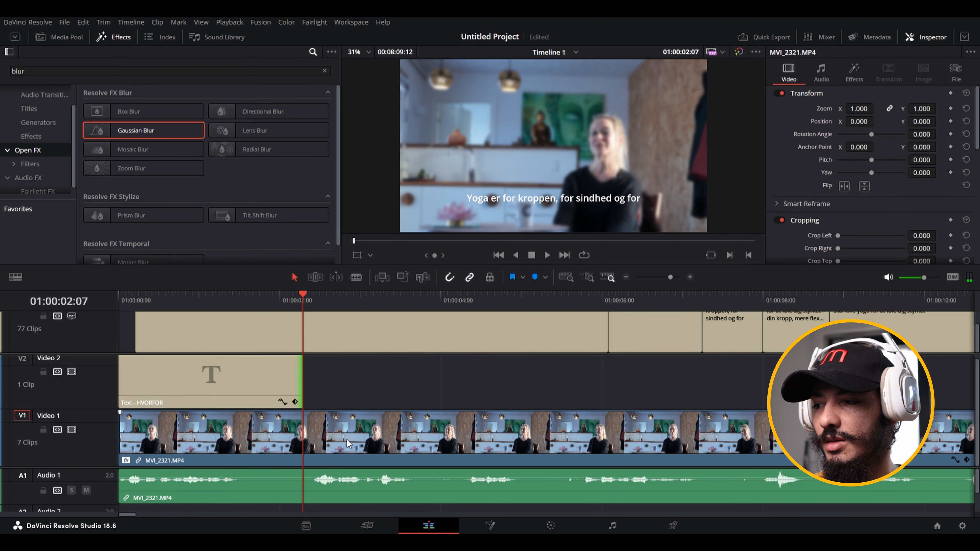
pyautogui.click(368, 436)
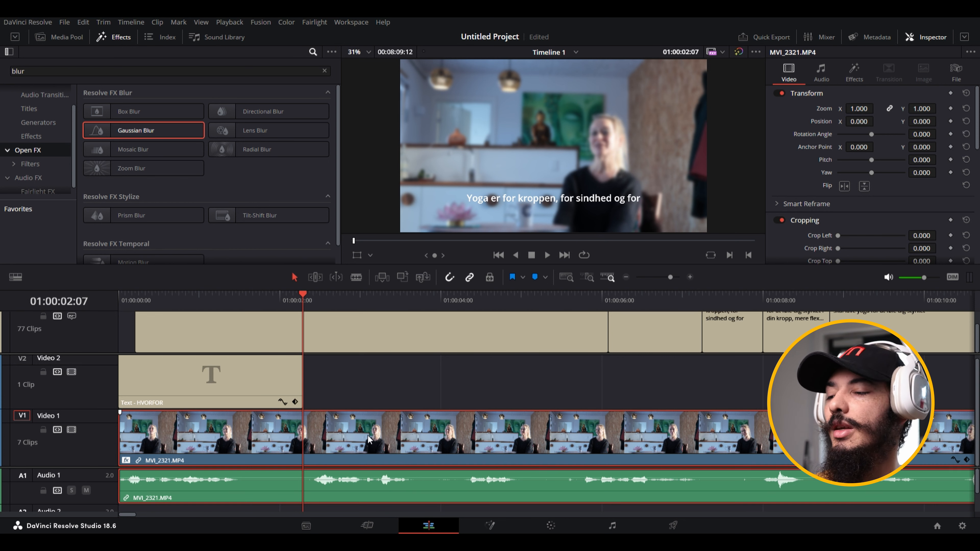
pyautogui.hotkey('ctrl', 'b')
pyautogui.press('x')
pyautogui.click(384, 440)
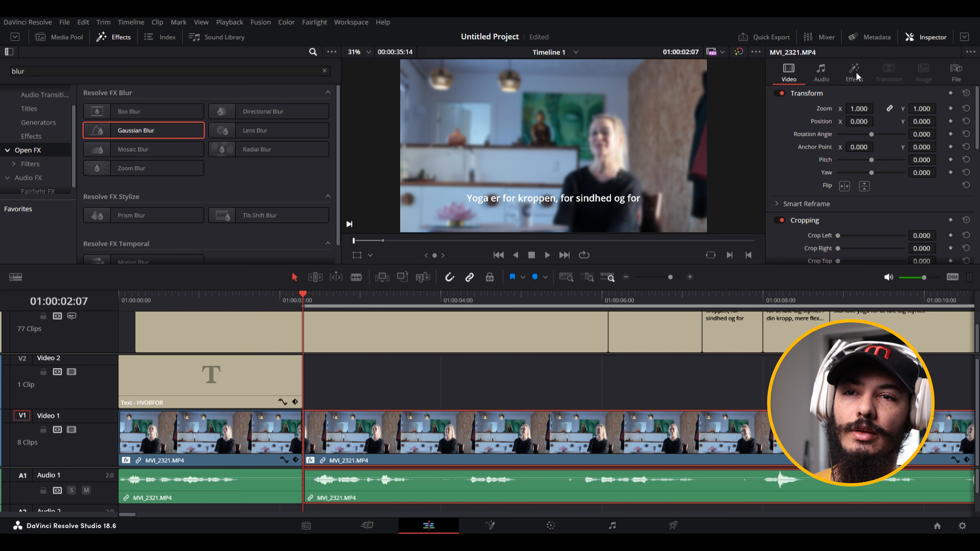
# - Remove Gaussian Blur from the second part of the split interview clip and play the footage across the cut
pyautogui.click(859, 79)
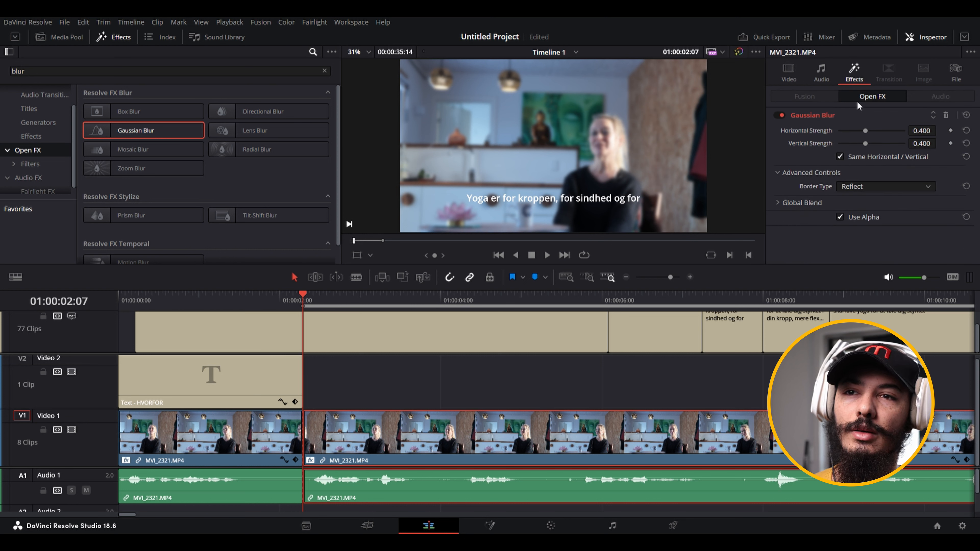
pyautogui.click(945, 115)
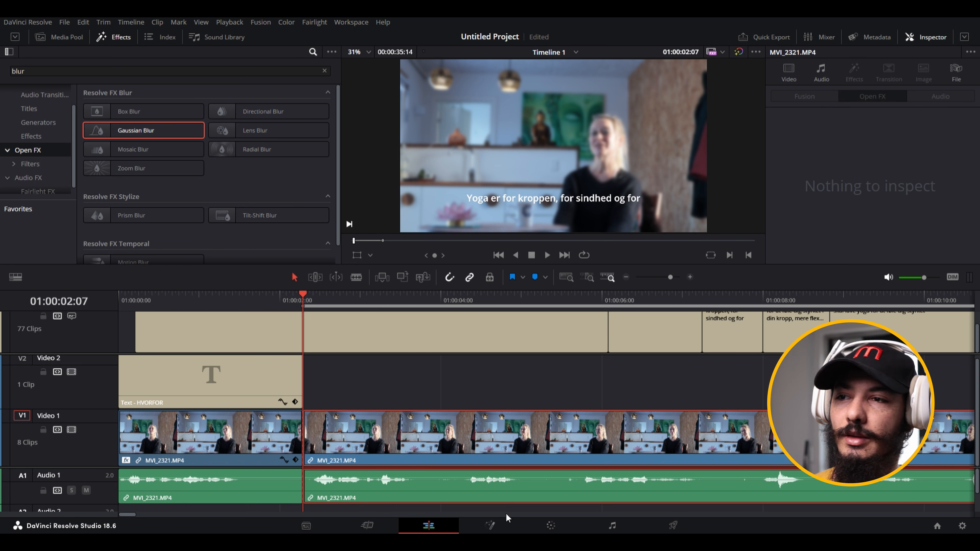
pyautogui.click(279, 307)
pyautogui.press('space')
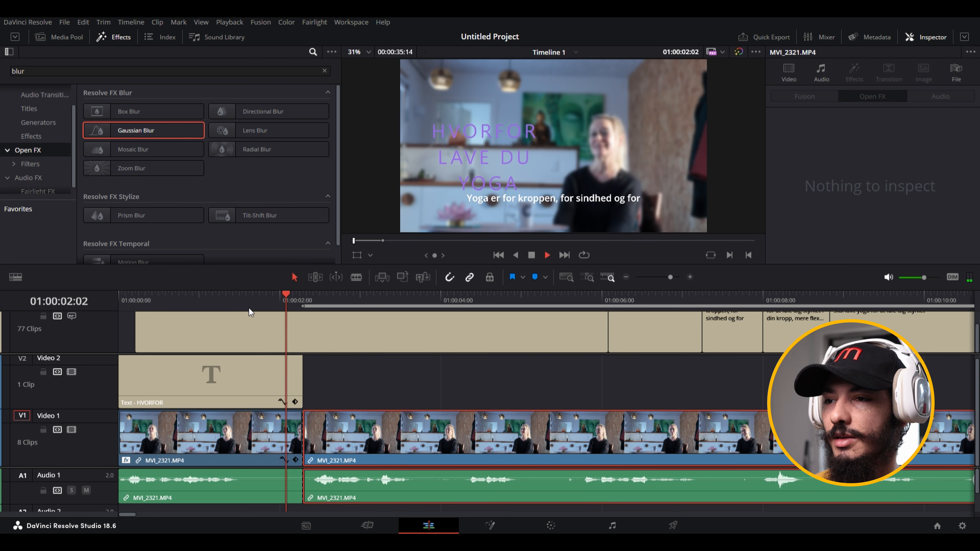
pyautogui.press('space')
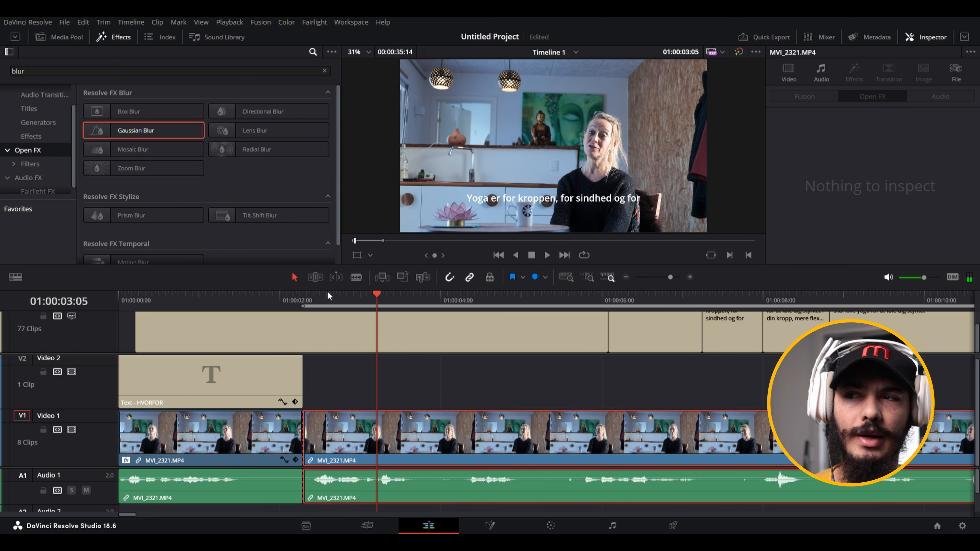
# - Undo the blur removal and the split of the interview clip, and return to the title's end at 01:00:02:07
pyautogui.click(280, 302)
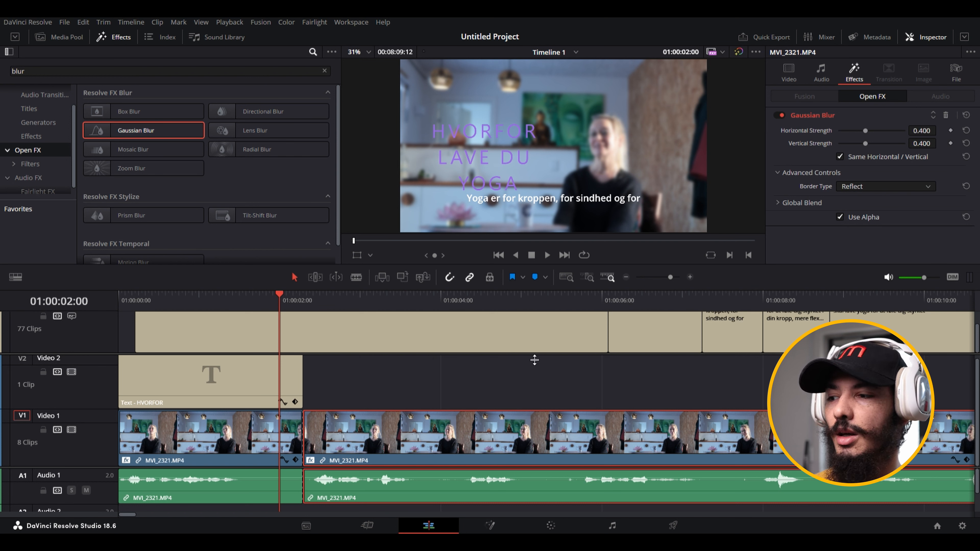
pyautogui.hotkey('ctrl', 'z')
pyautogui.moveTo(166, 295); pyautogui.dragTo(298, 307)
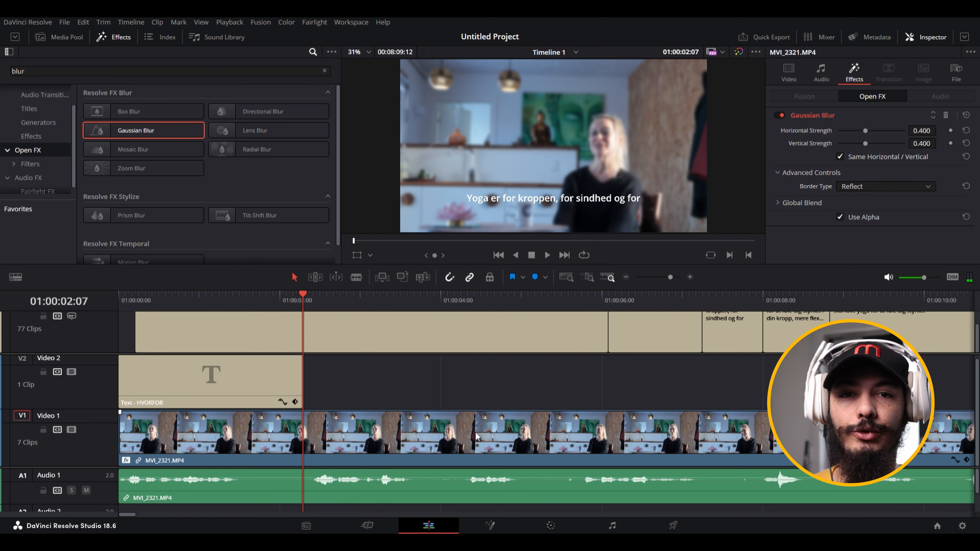
# - Play the opening and keyframe the interview clip's Gaussian Blur strength at 0.400 at 01:00:01:20, shortly before the title ends
pyautogui.click(353, 431)
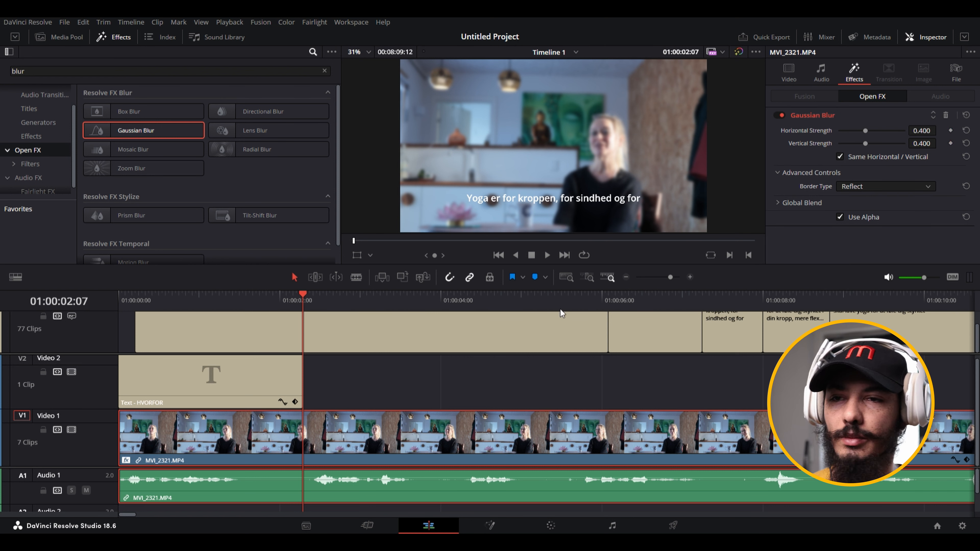
pyautogui.moveTo(303, 300); pyautogui.dragTo(140, 307)
pyautogui.press('space')
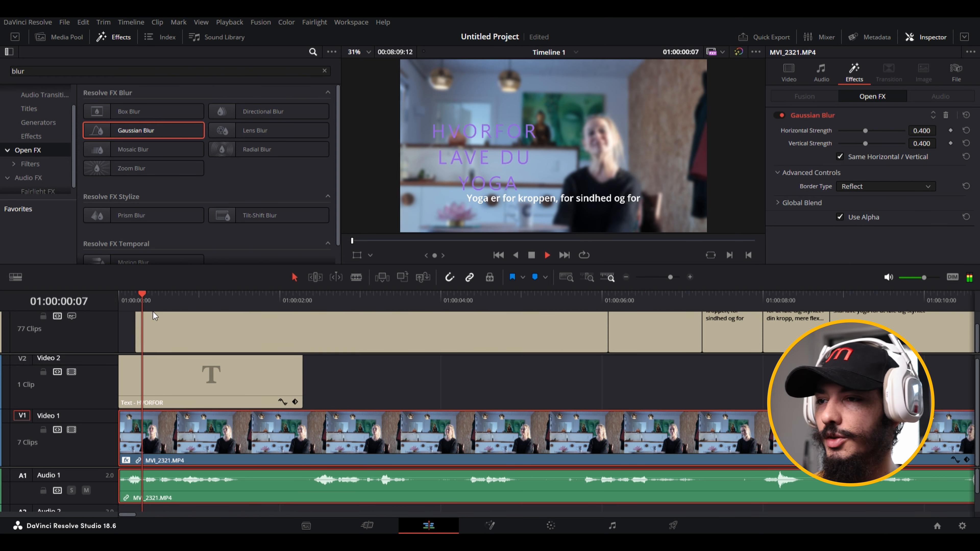
pyautogui.press('space')
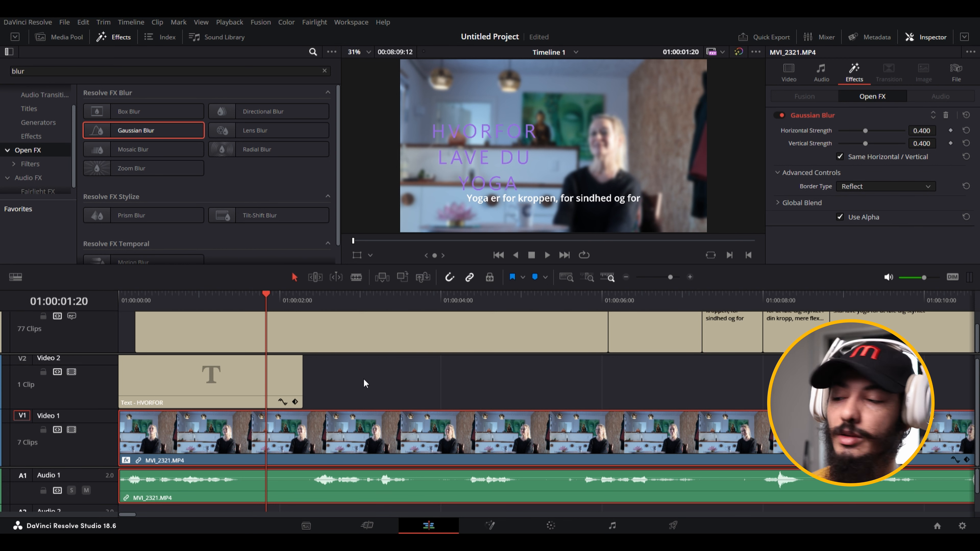
pyautogui.click(950, 130)
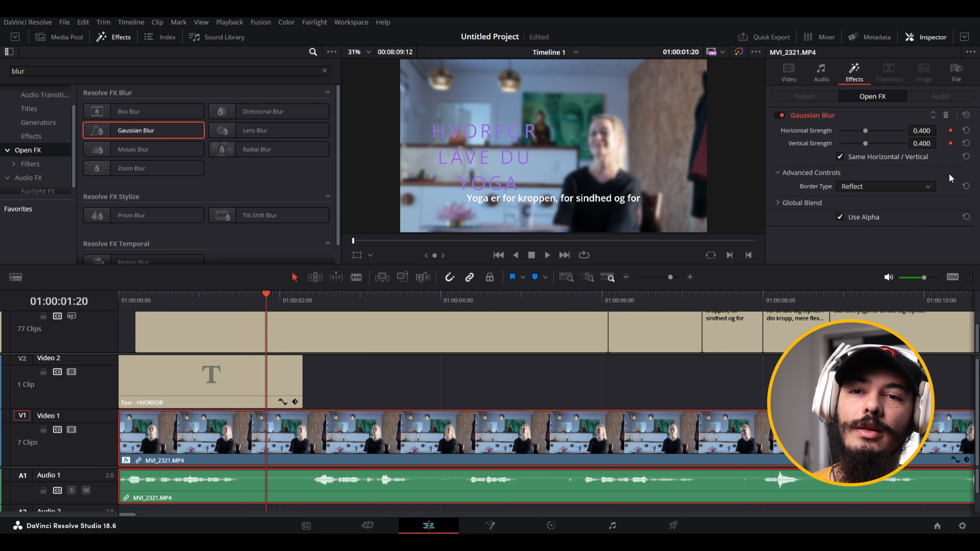
# - Set the Gaussian Blur strength to 0.000 with a second keyframe at 01:00:02:07, where the title ends
pyautogui.click(303, 301)
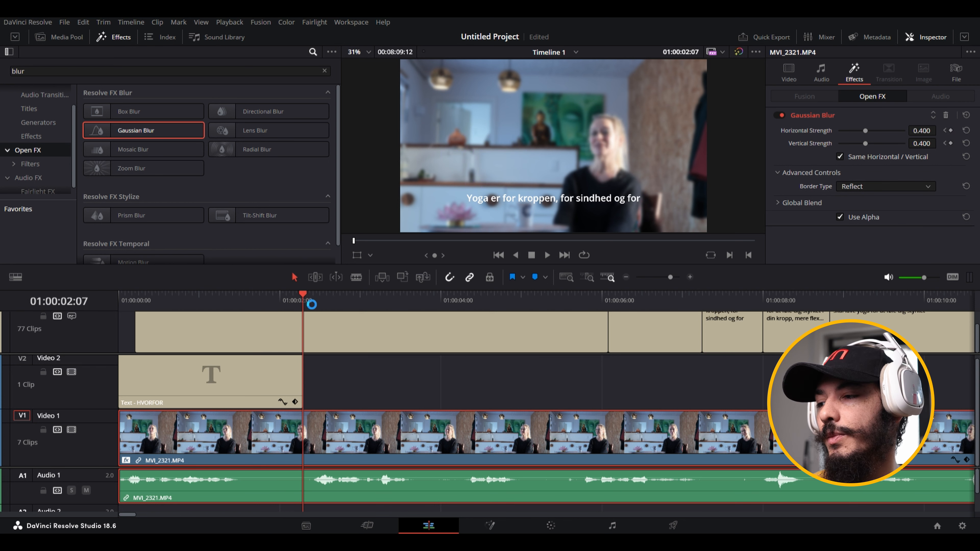
pyautogui.hotkey('ctrl', '=')
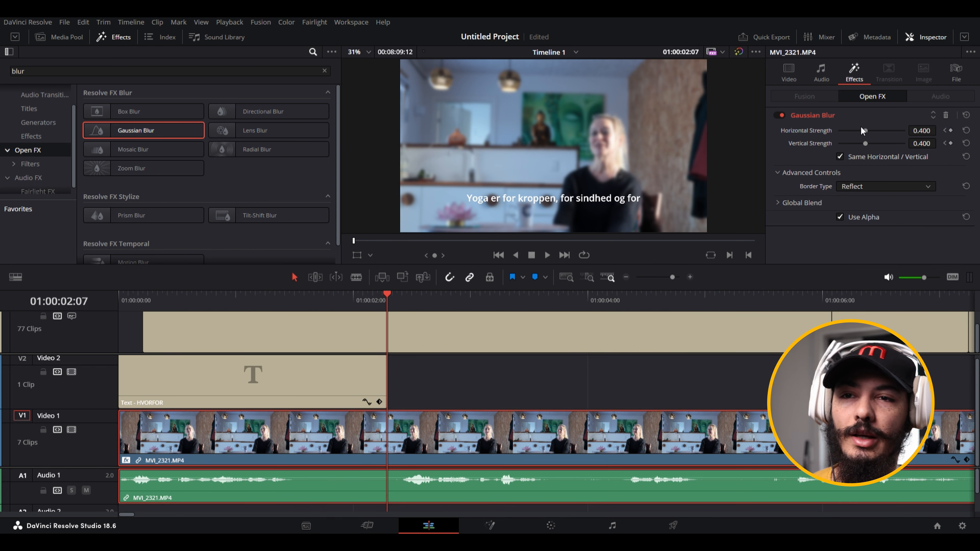
pyautogui.moveTo(865, 131); pyautogui.dragTo(839, 132)
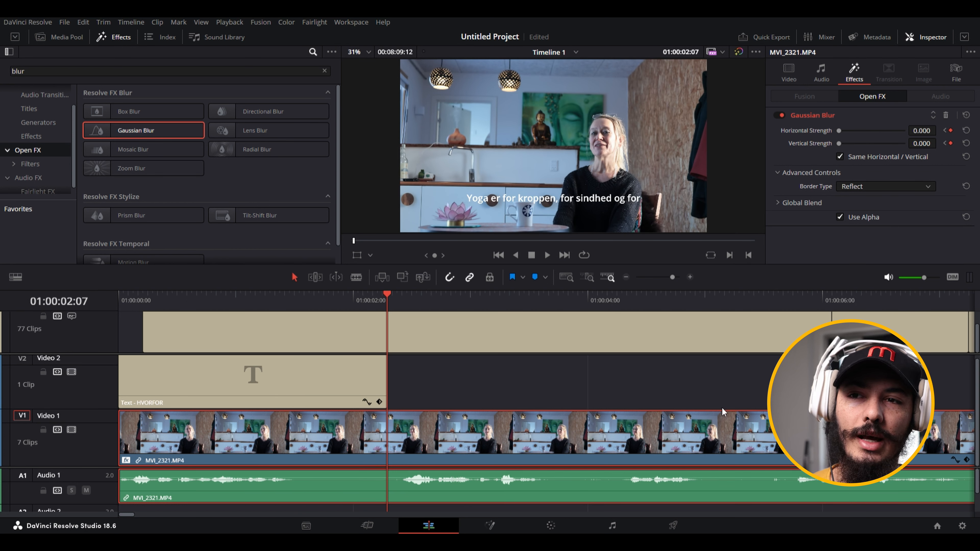
# - Play the opening several times to check how the keyframed blur fades out as the title ends
pyautogui.click(276, 301)
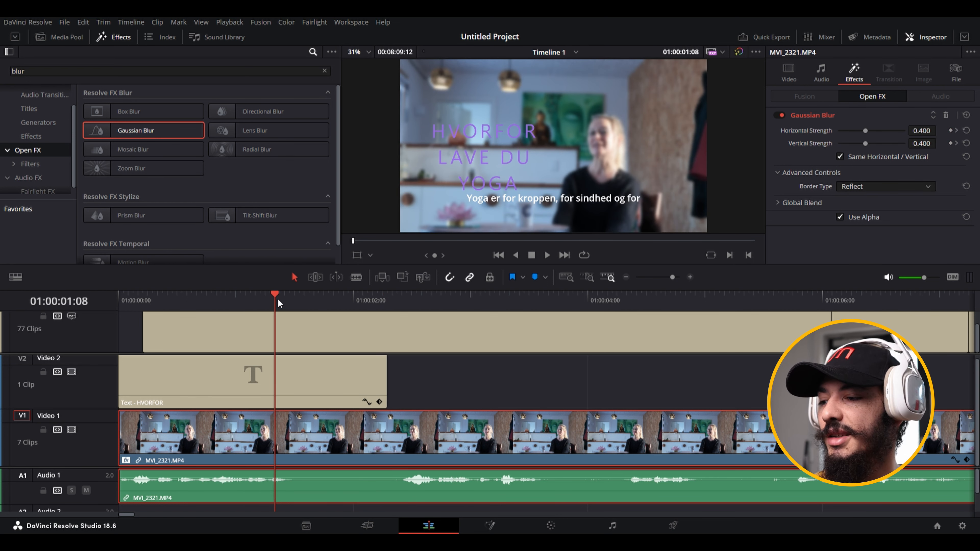
pyautogui.press('space')
pyautogui.press('space')
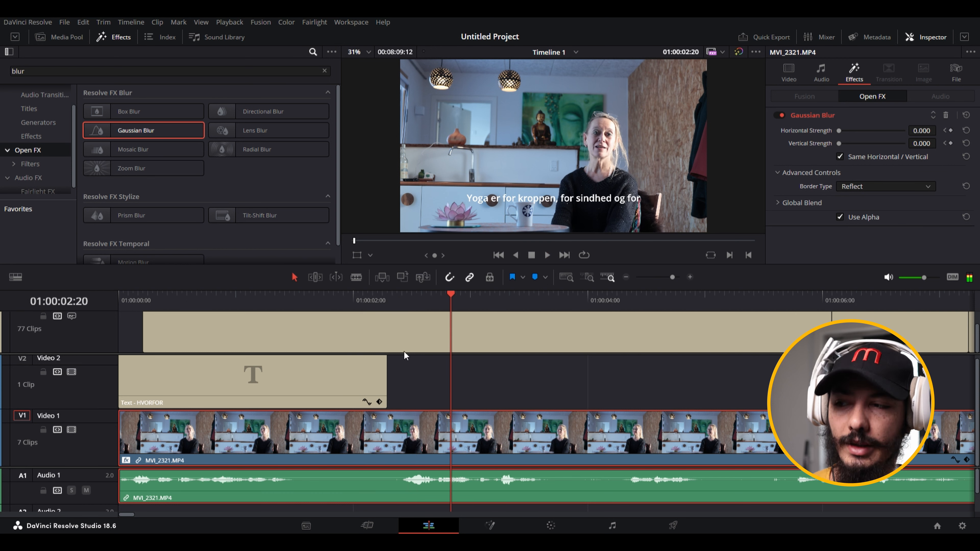
pyautogui.click(326, 305)
pyautogui.press('space')
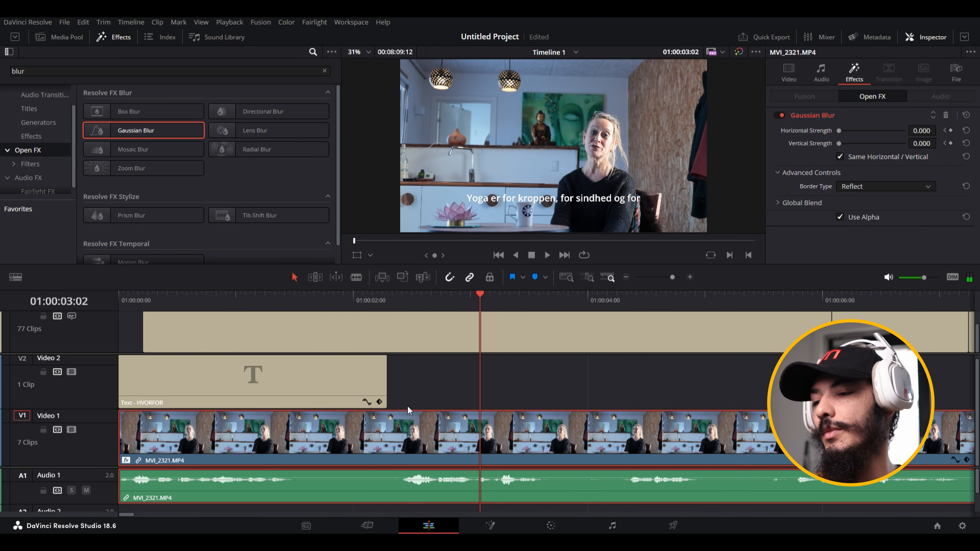
pyautogui.press('Home')
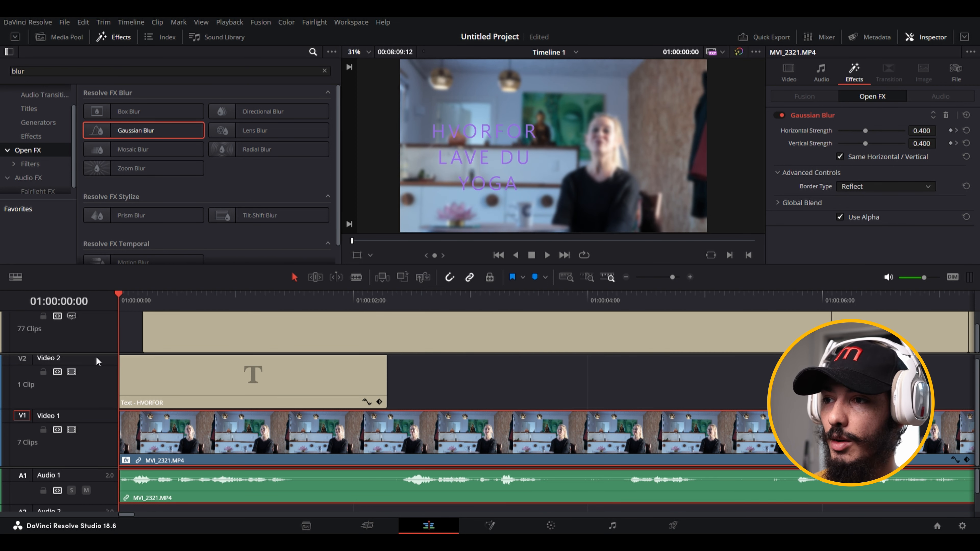
pyautogui.press('space')
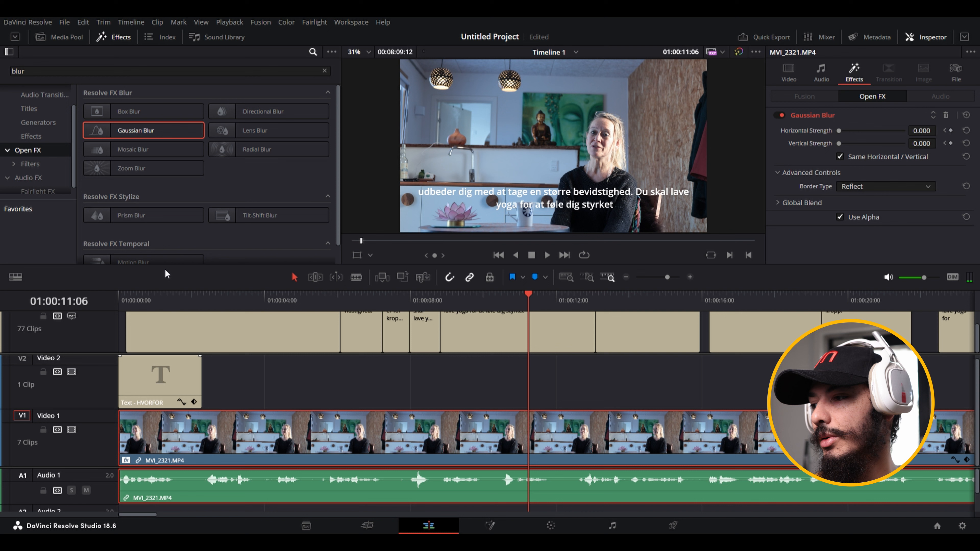
# - Remove the Gaussian Blur from the interview clip on Video 1 and make room above the title track
pyautogui.click(155, 298)
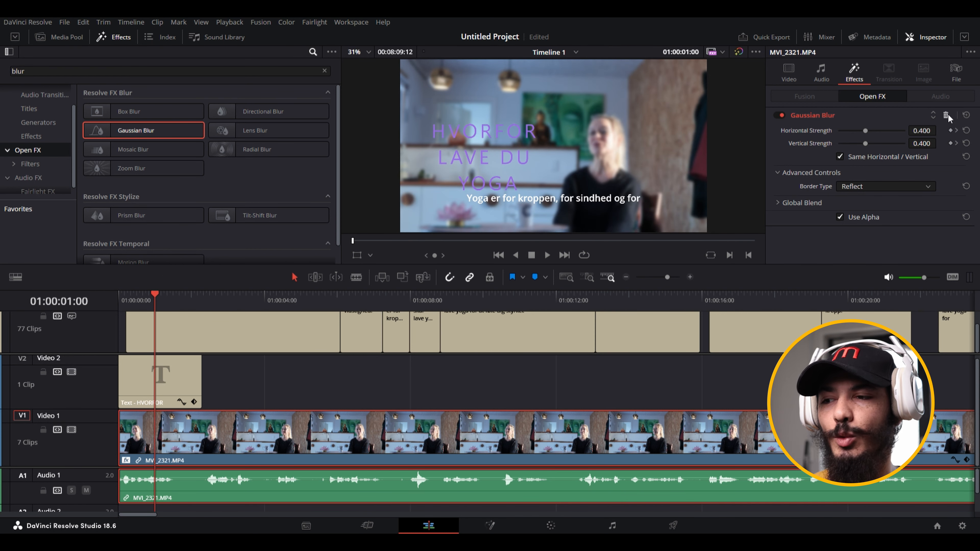
pyautogui.scroll(-3, 448, 399)
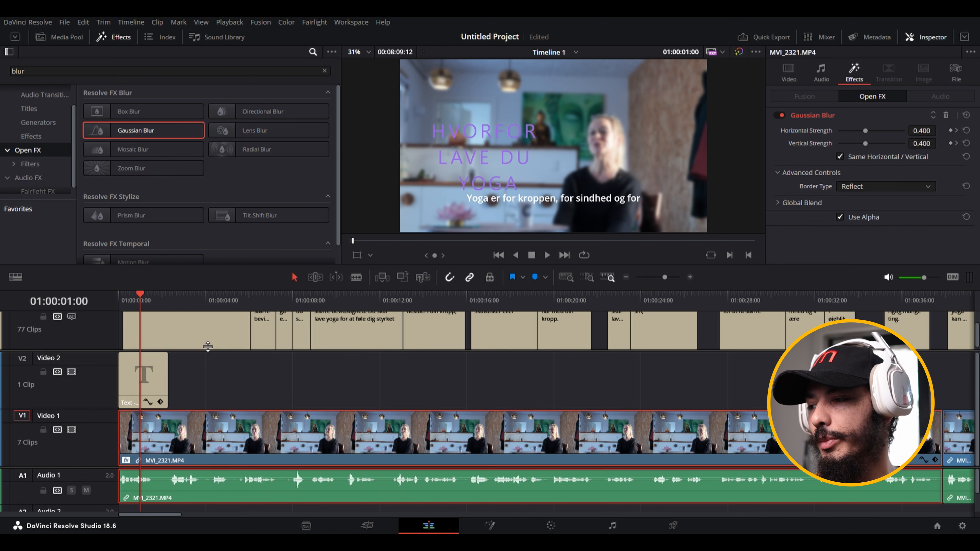
pyautogui.moveTo(208, 353); pyautogui.dragTo(210, 338)
pyautogui.click(945, 115)
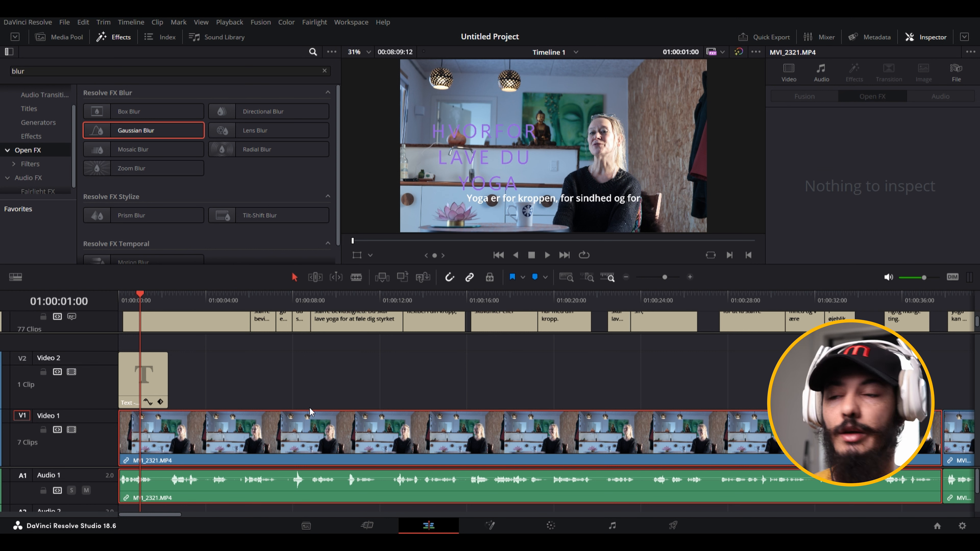
# - Search the Toolbox effects for "adjust" and place an Adjustment Clip on a new track above the title, starting at 01:00:00:00
pyautogui.click(146, 379)
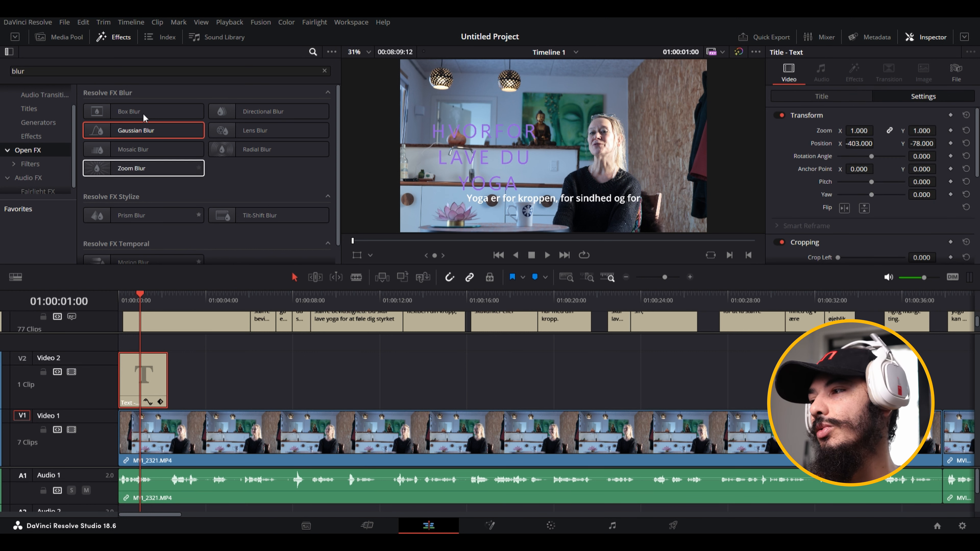
pyautogui.click(54, 74)
pyautogui.press('BackSpace')
pyautogui.press('BackSpace')
pyautogui.press('BackSpace')
pyautogui.press('BackSpace')
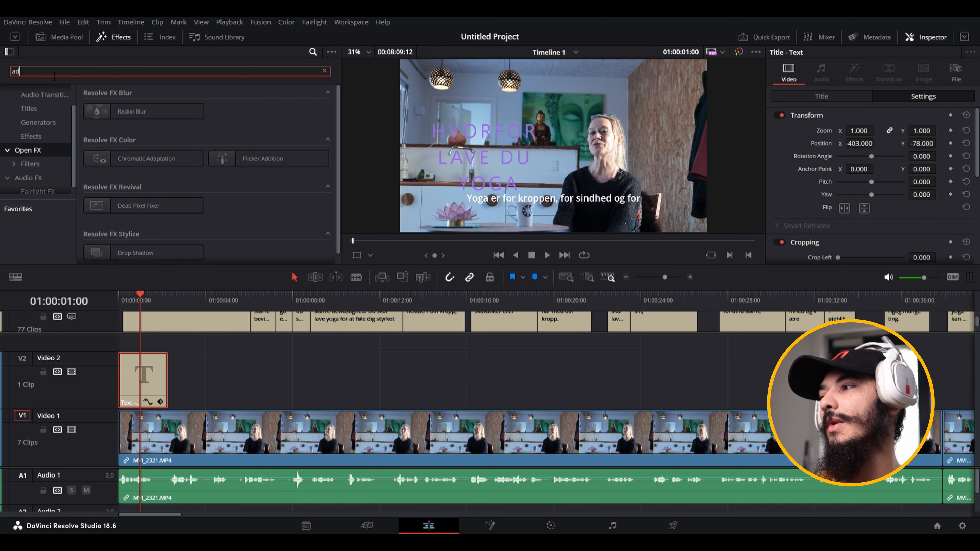
pyautogui.write('adjum')
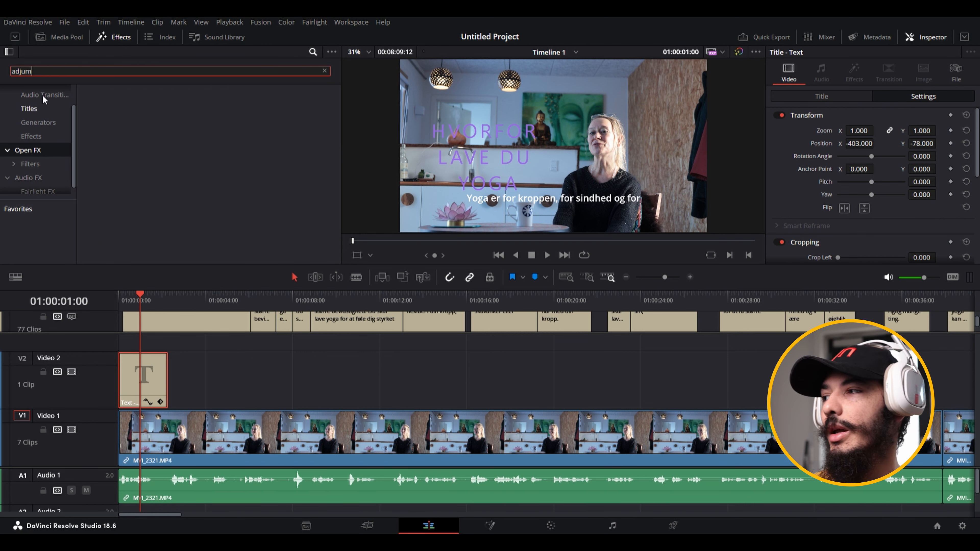
pyautogui.scroll(2, 39, 112)
pyautogui.click(31, 94)
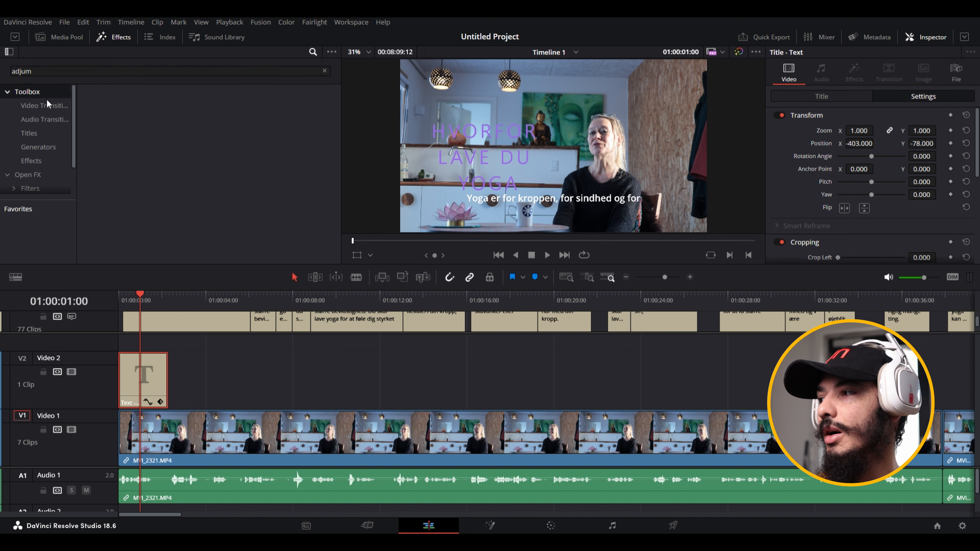
pyautogui.click(48, 108)
pyautogui.click(56, 74)
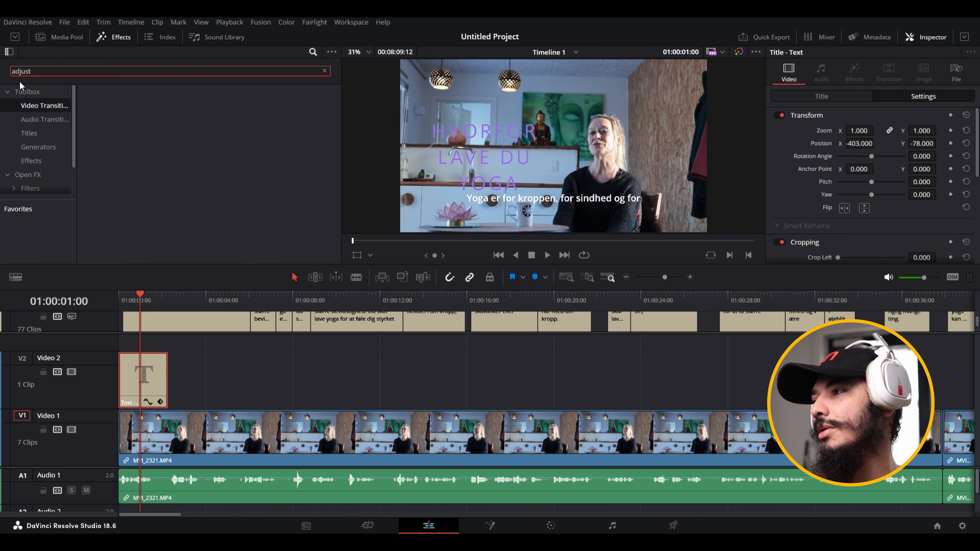
pyautogui.click(27, 92)
pyautogui.moveTo(125, 117); pyautogui.dragTo(139, 346)
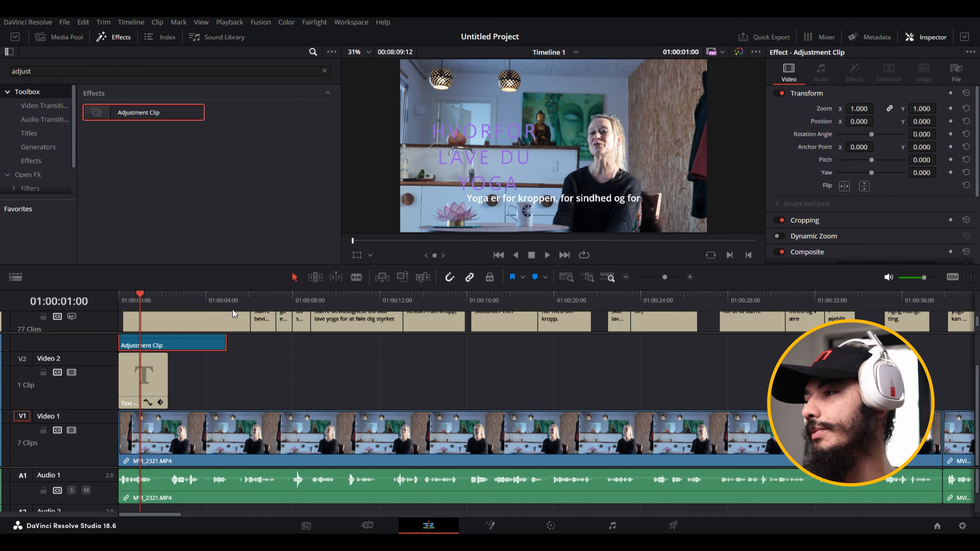
# - Search the effects library for "gaus" and apply Gaussian Blur to the adjustment clip above the title
pyautogui.click(51, 72)
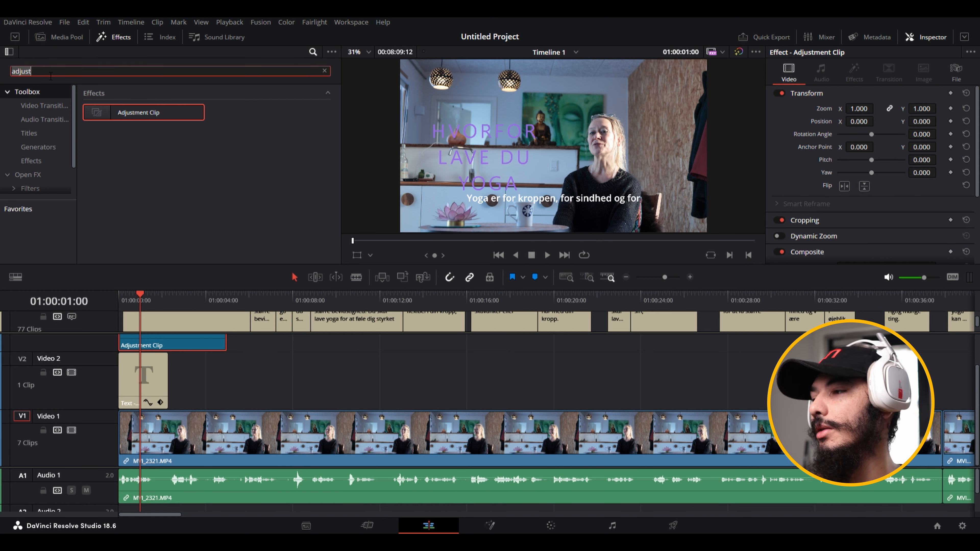
pyautogui.write('gaus')
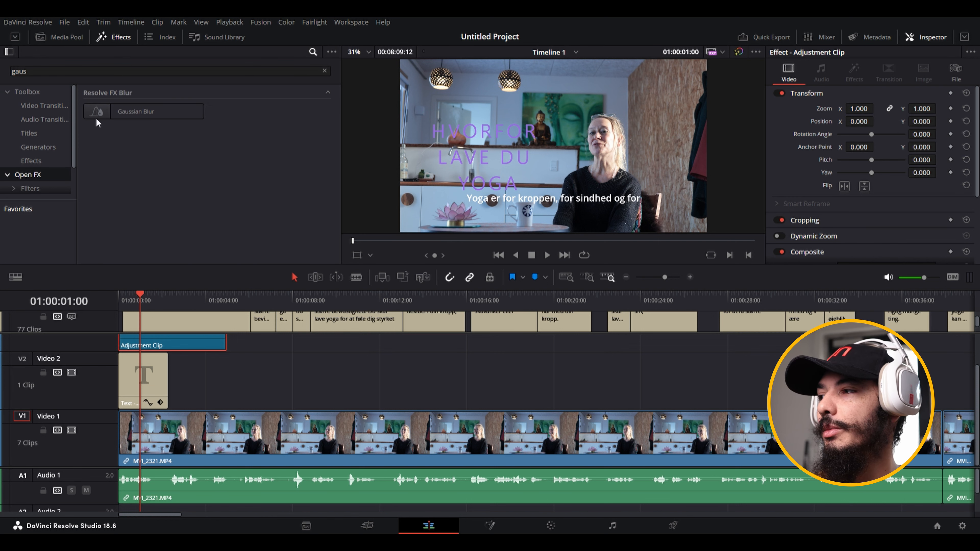
pyautogui.moveTo(96, 115); pyautogui.dragTo(222, 369)
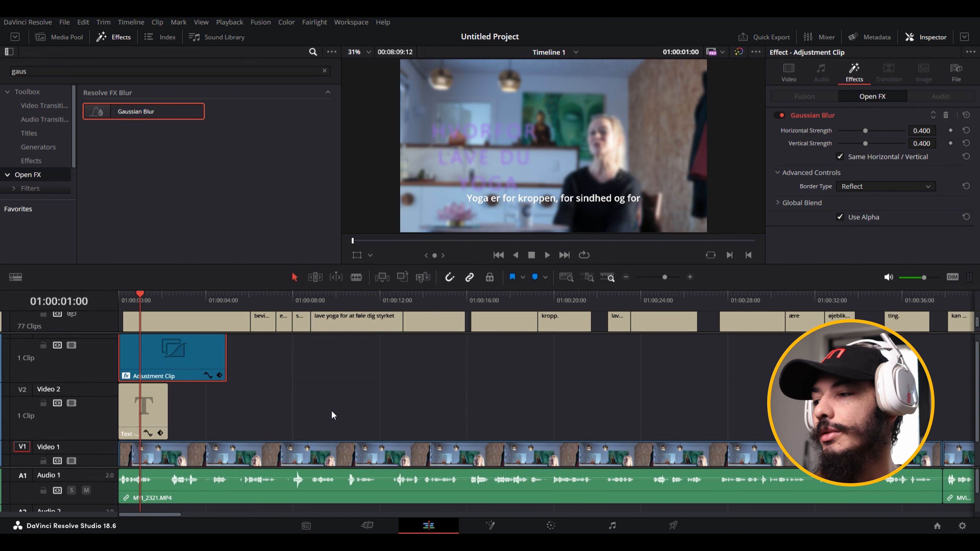
# - Split the adjustment clip on Video 3 at the title's end, 01:00:02:07, and delete the part beyond it
pyautogui.scroll(-3, 286, 411)
pyautogui.click(170, 295)
pyautogui.scroll(2, 272, 404)
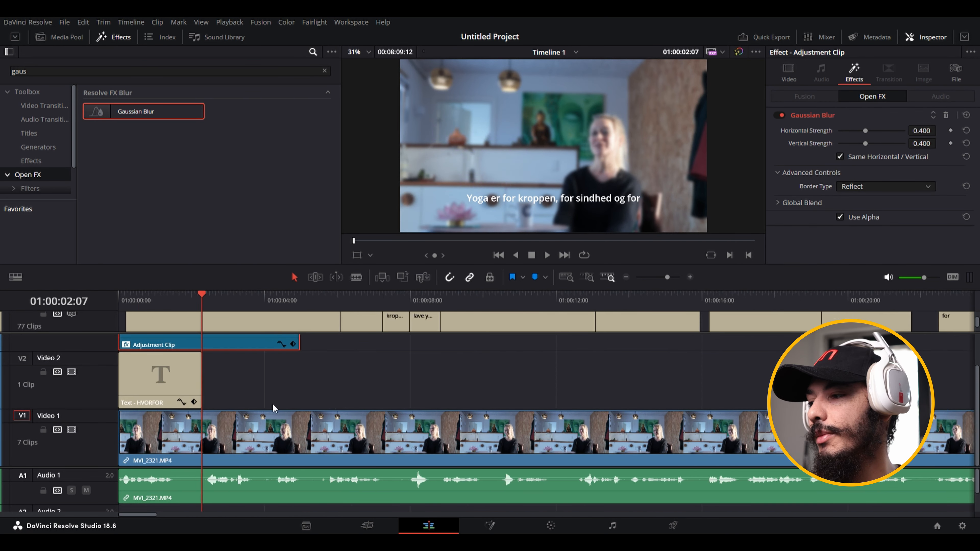
pyautogui.scroll(2, 273, 403)
pyautogui.scroll(3, 518, 367)
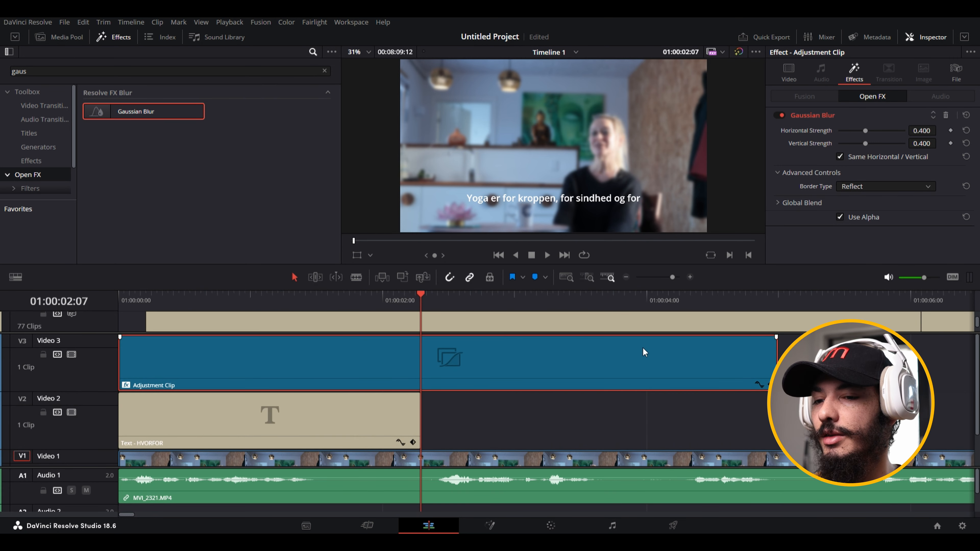
pyautogui.hotkey('ctrl', 'b')
pyautogui.click(607, 363)
pyautogui.press('Delete')
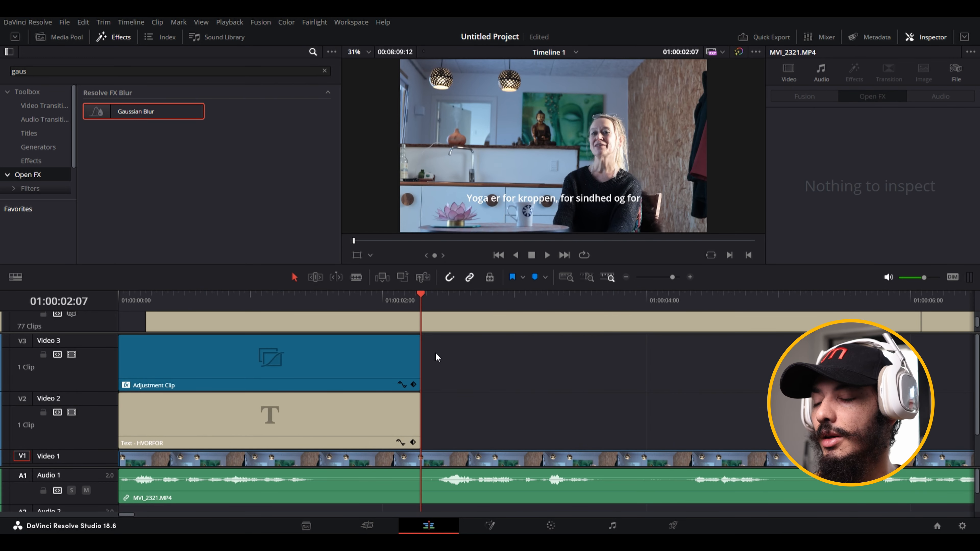
pyautogui.hotkey('ctrl', 'z')
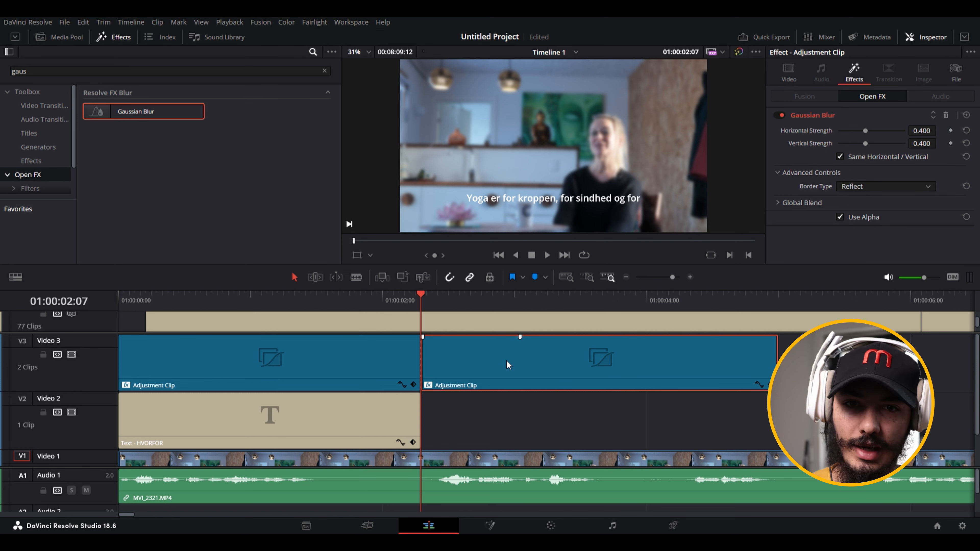
pyautogui.press('Delete')
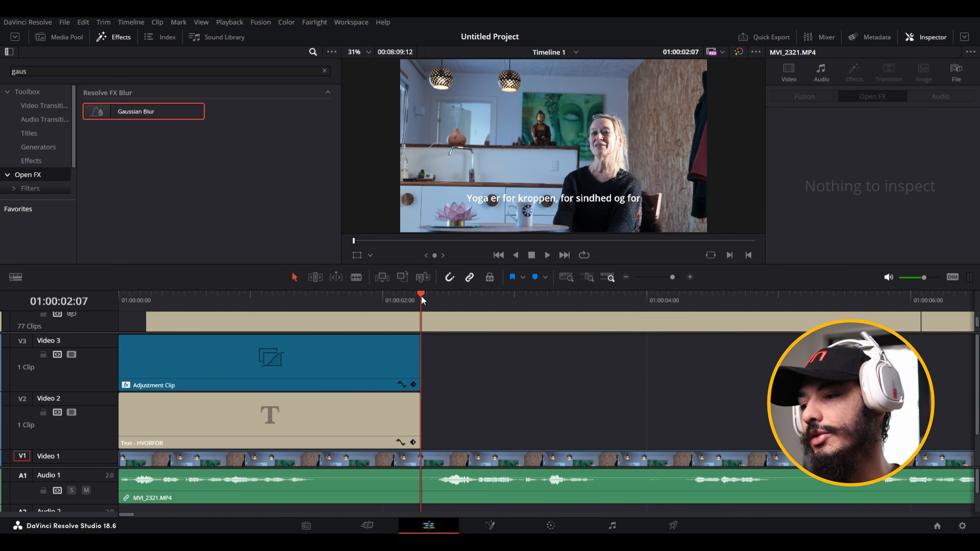
# - Keyframe the adjustment clip's Gaussian Blur strength at 0.400 at 01:00:01:18 and 0.000 at 01:00:02:07
pyautogui.moveTo(420, 301); pyautogui.dragTo(333, 298)
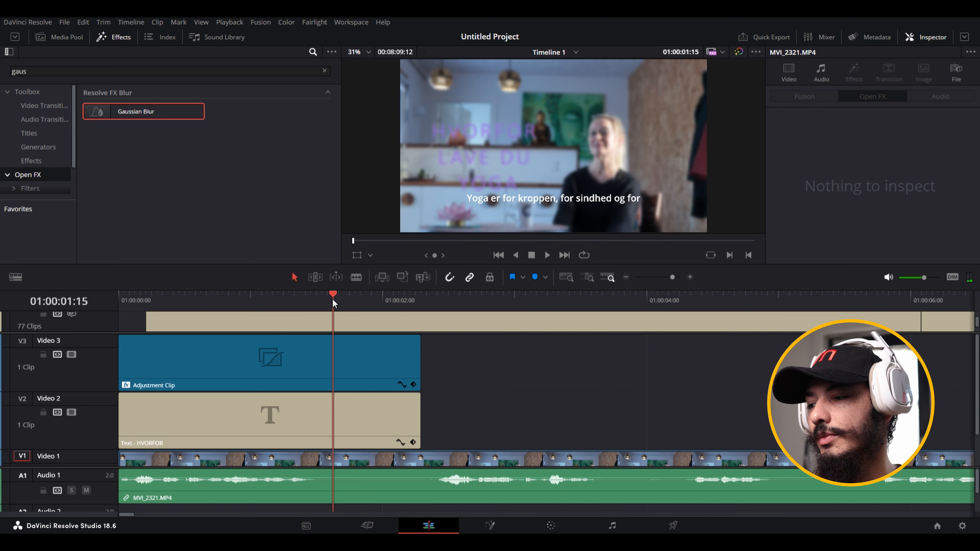
pyautogui.click(347, 301)
pyautogui.click(409, 359)
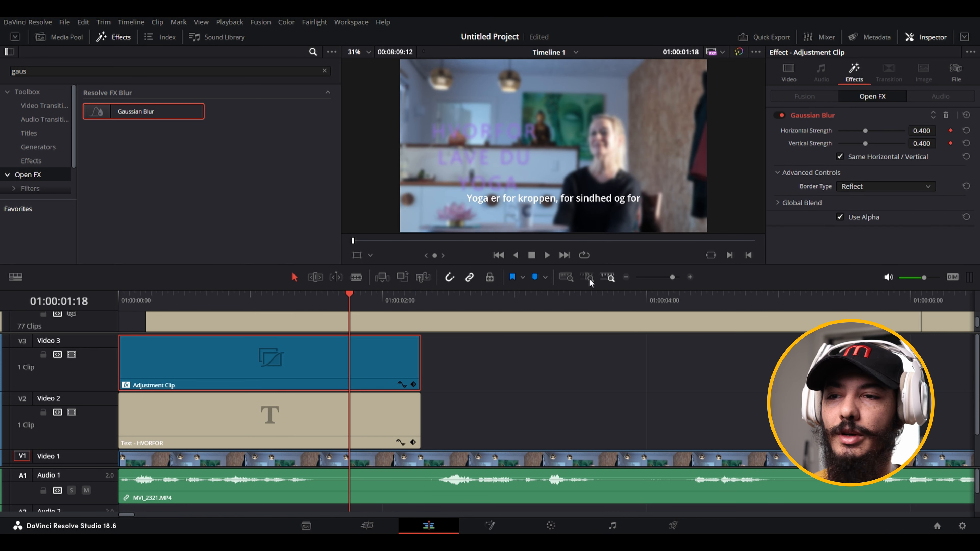
pyautogui.click(419, 298)
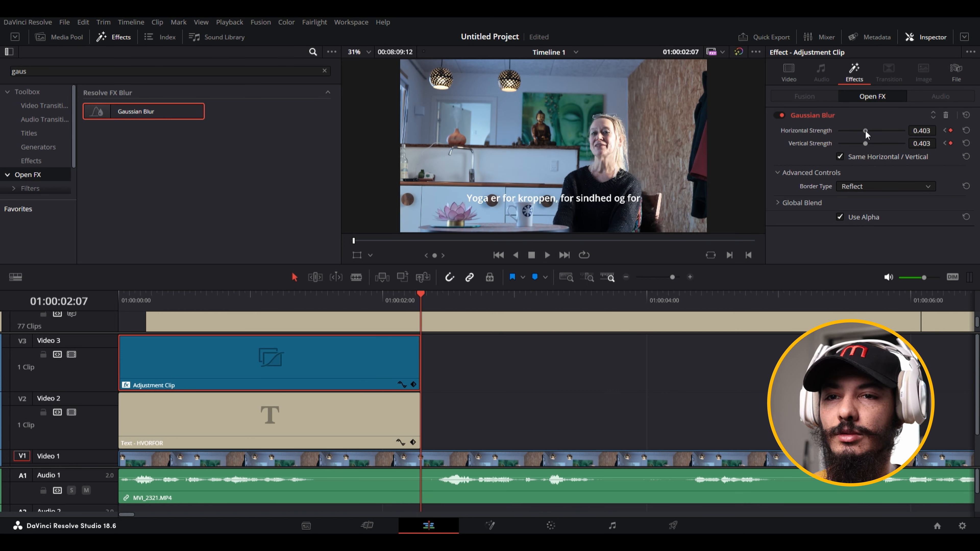
pyautogui.moveTo(829, 134)
pyautogui.mouseDown()
pyautogui.moveTo(867, 131)
pyautogui.moveTo(843, 134)
pyautogui.mouseUp()
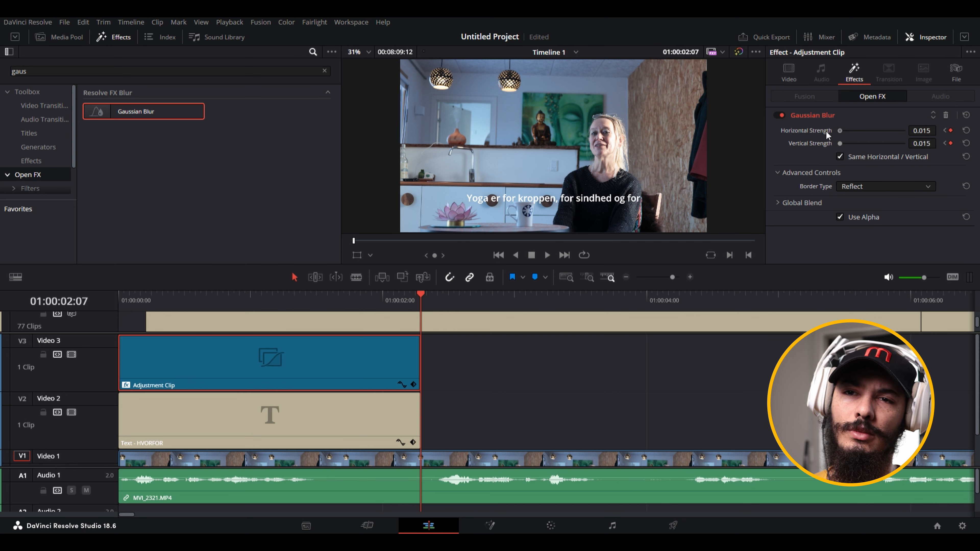
# - Play the title section from 01:00:01:12 to check how the adjustment clip's blur fades out
pyautogui.click(316, 297)
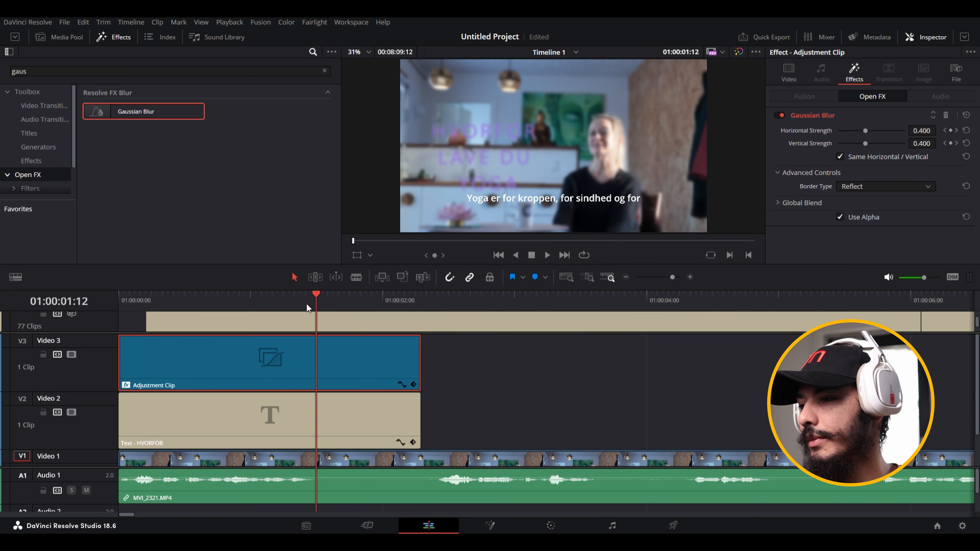
pyautogui.press('space')
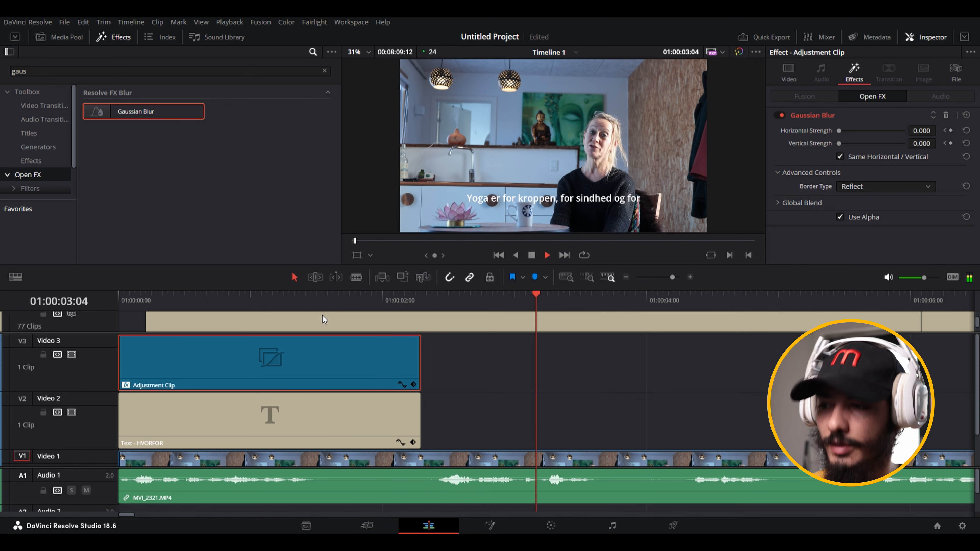
pyautogui.press('space')
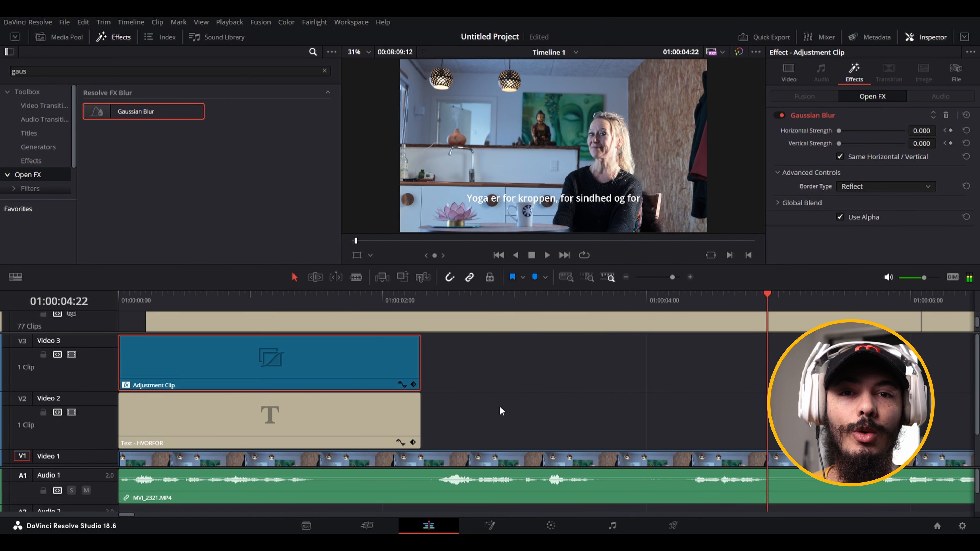
# - Look along the timeline for the start of the second interview clip on Video 1
pyautogui.hotkey('ctrl', '-')
pyautogui.scroll(-2, 471, 385)
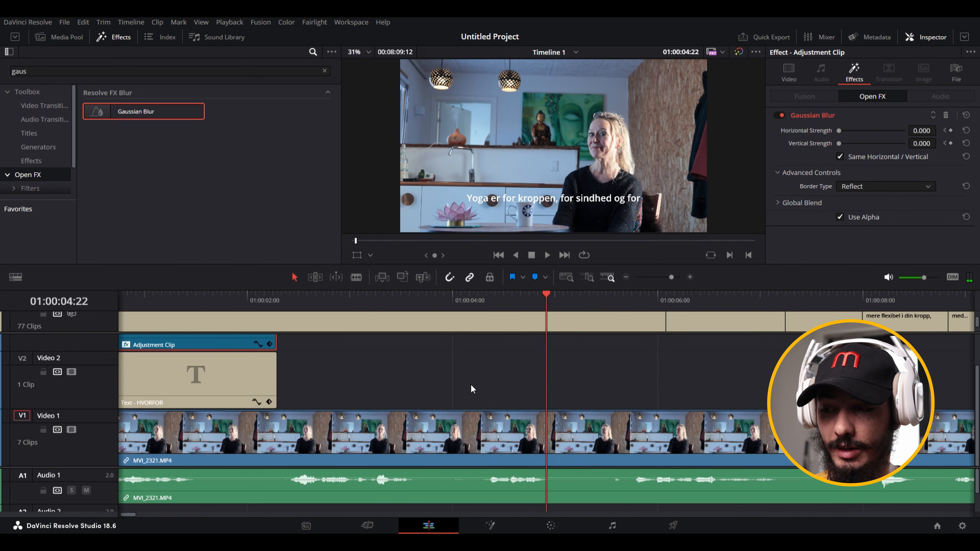
pyautogui.scroll(-1, 472, 386)
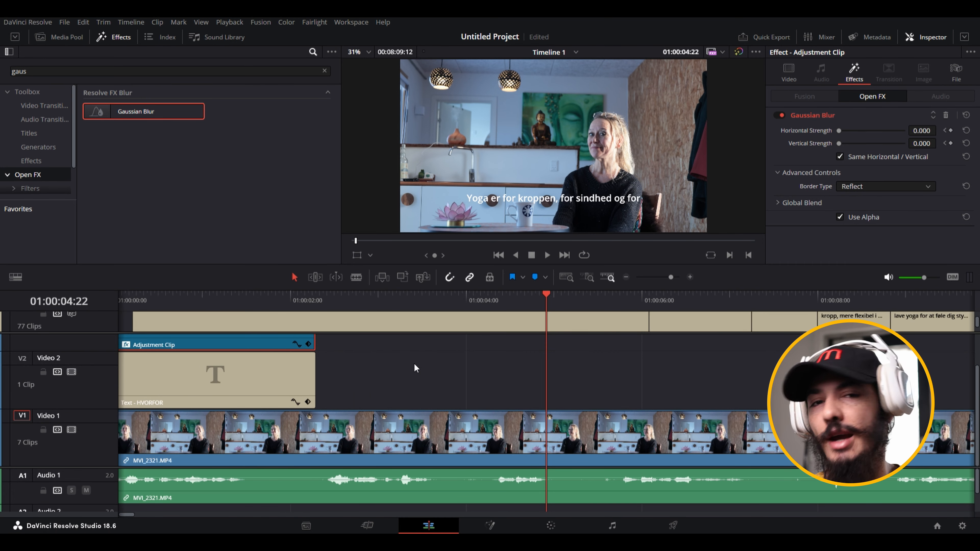
pyautogui.click(326, 424)
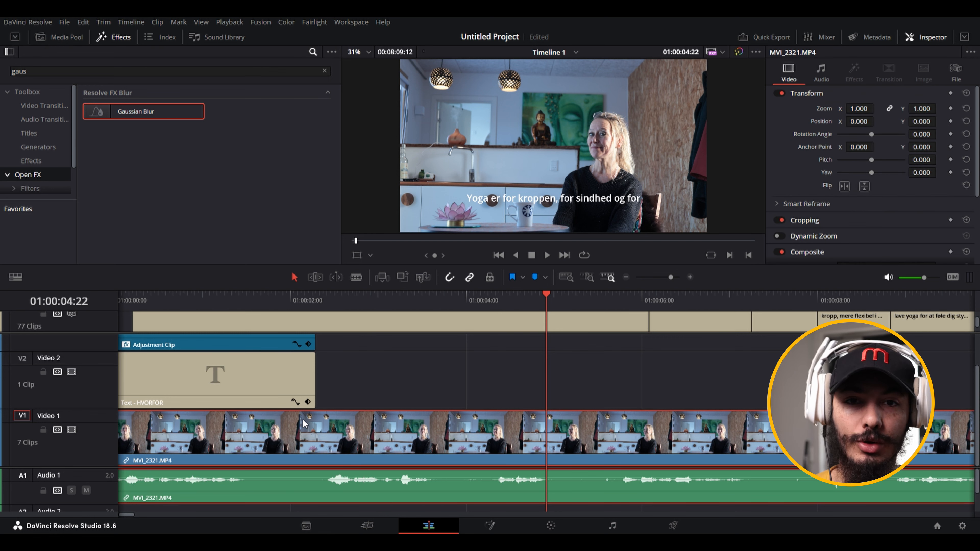
pyautogui.scroll(-2, 379, 383)
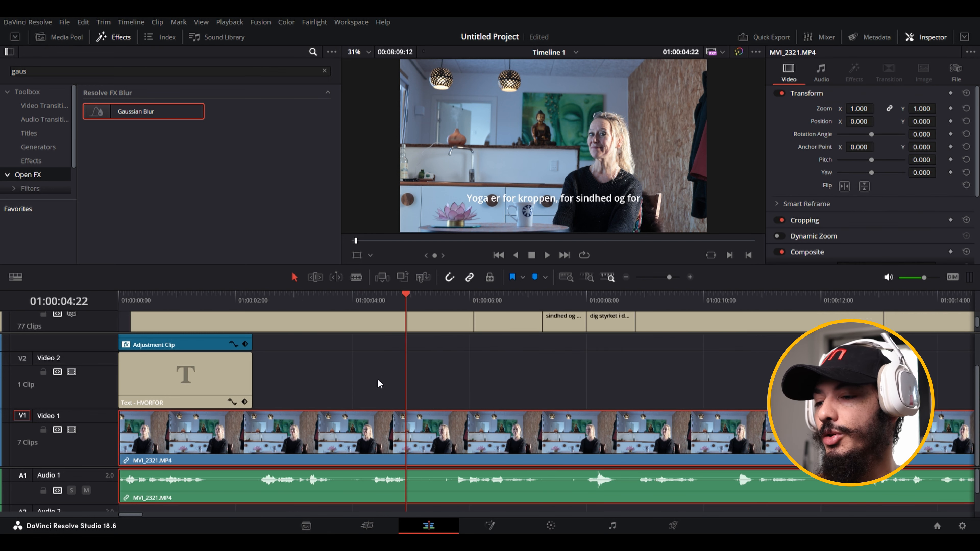
pyautogui.scroll(-5, 540, 389)
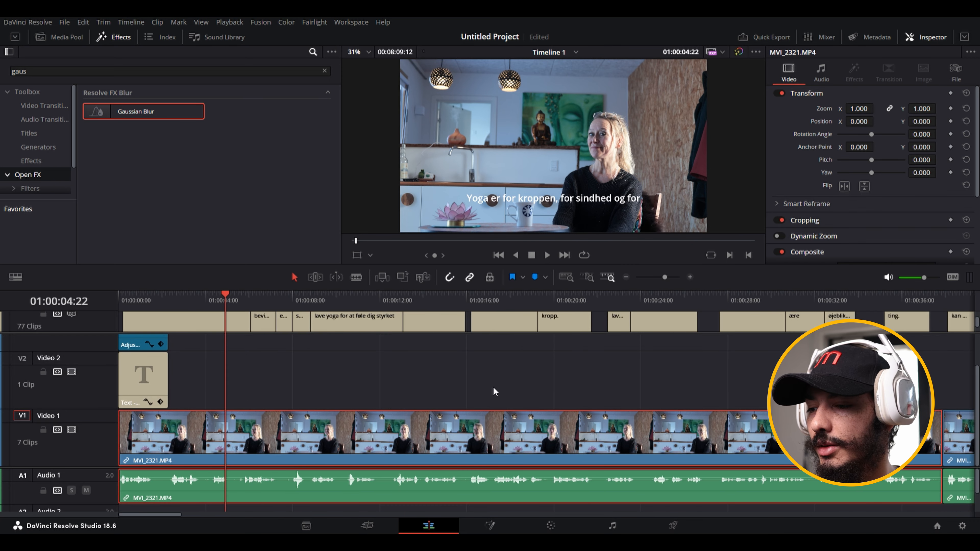
pyautogui.scroll(-3, 519, 399)
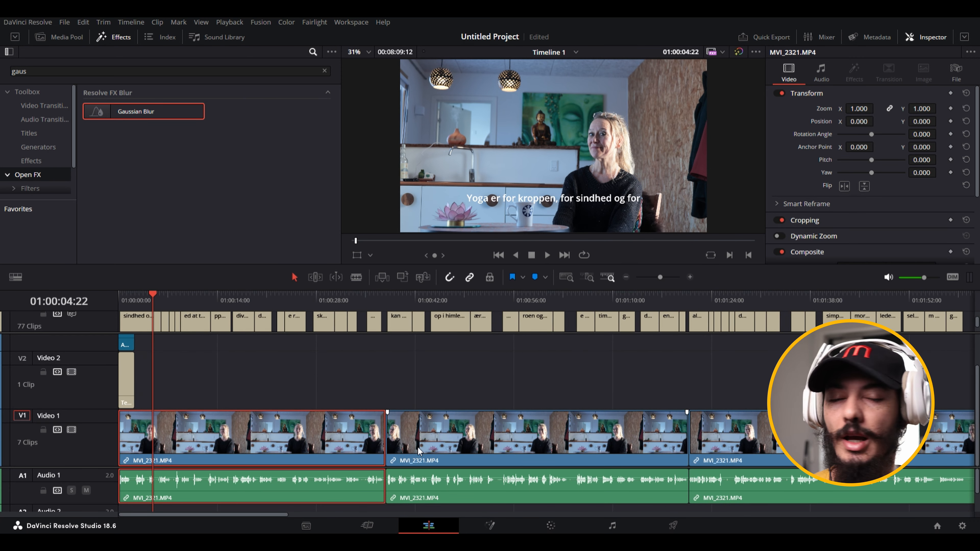
pyautogui.click(394, 435)
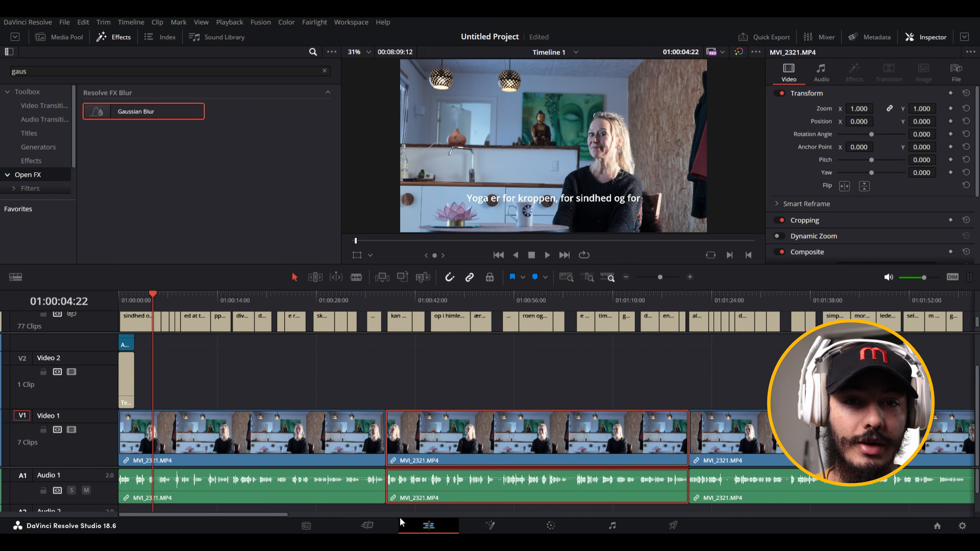
pyautogui.scroll(1, 162, 371)
pyautogui.click(131, 353)
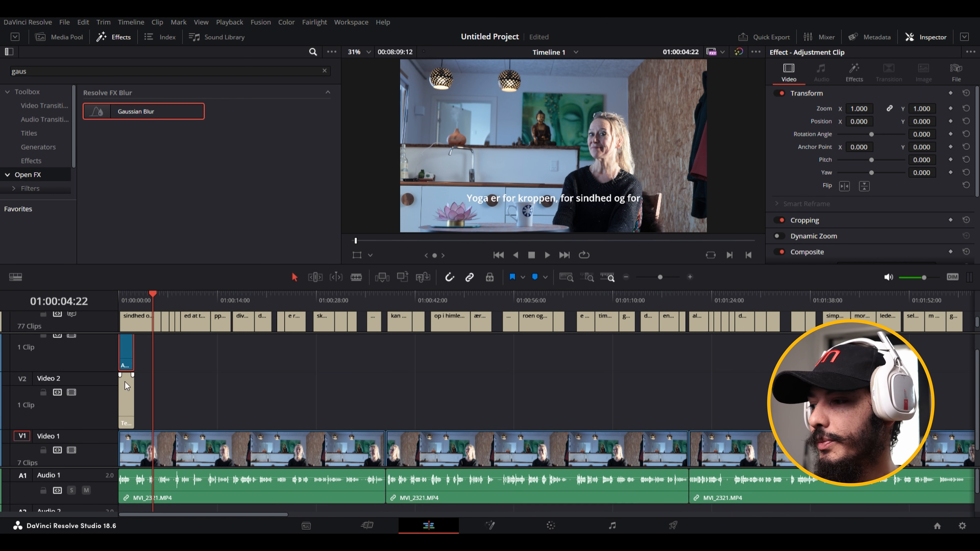
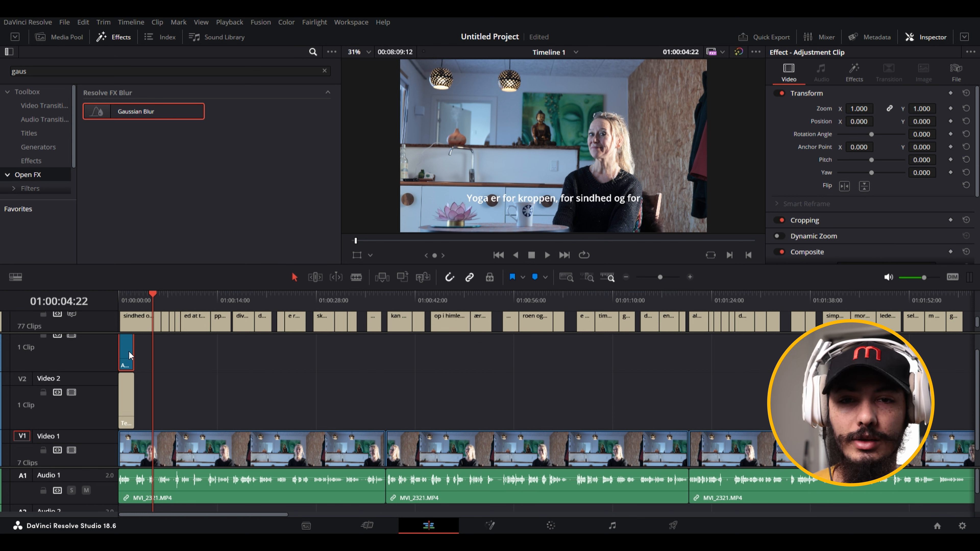
pyautogui.moveTo(129, 350); pyautogui.dragTo(396, 387)
pyautogui.click(214, 370)
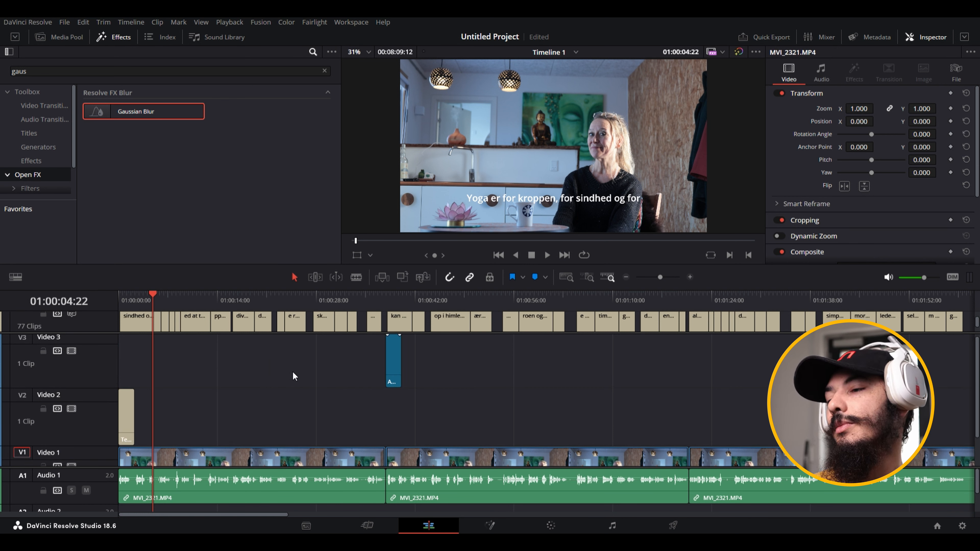
pyautogui.hotkey('ctrl', 'z')
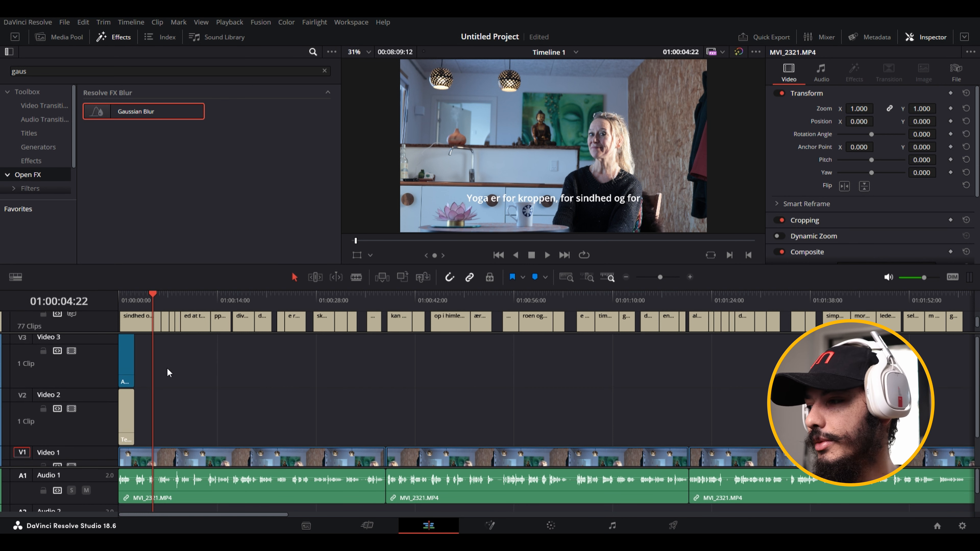
# - Duplicate the blur adjustment clip on Video 3, placing the copy just before the end of the first interview clip
pyautogui.click(127, 348)
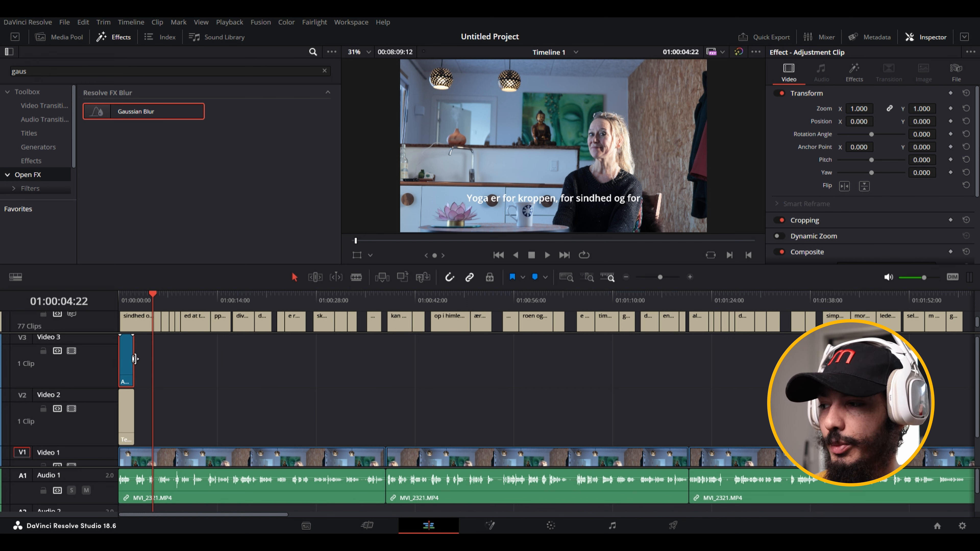
pyautogui.moveTo(128, 360); pyautogui.dragTo(359, 362)
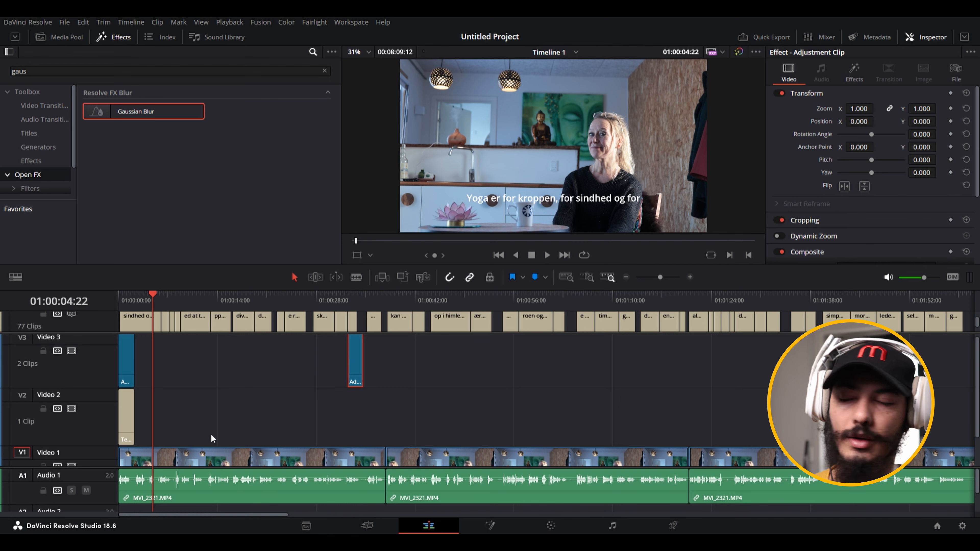
pyautogui.click(121, 298)
pyautogui.scroll(6, 324, 425)
pyautogui.moveTo(175, 367); pyautogui.dragTo(405, 350)
pyautogui.scroll(-1, 252, 423)
pyautogui.moveTo(216, 416); pyautogui.dragTo(415, 409)
pyautogui.moveTo(566, 463); pyautogui.dragTo(572, 412)
pyautogui.hotkey('ctrl', 'z')
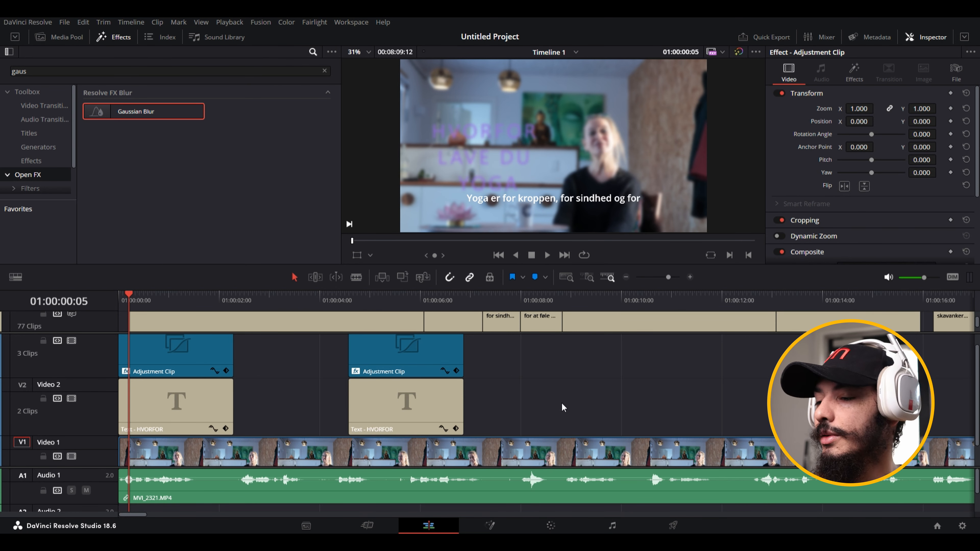
pyautogui.hotkey('ctrl', 'z')
pyautogui.hotkey('ctrl', 'z')
# - Move the duplicated adjustment clip to the start of the second interview clip at 01:00:38:03, on Video 3
pyautogui.hscroll(5, 500, 396)
pyautogui.scroll(-5, 536, 395)
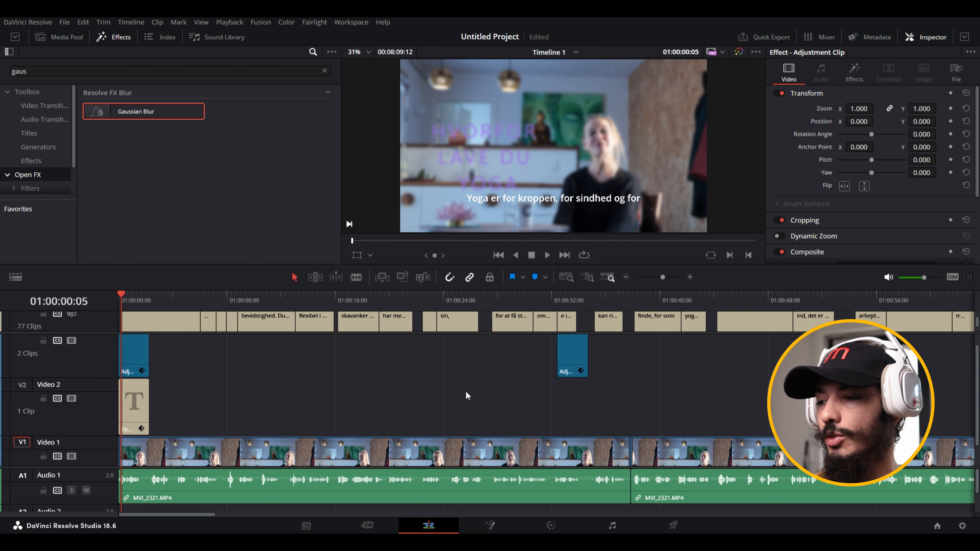
pyautogui.moveTo(572, 357); pyautogui.dragTo(646, 402)
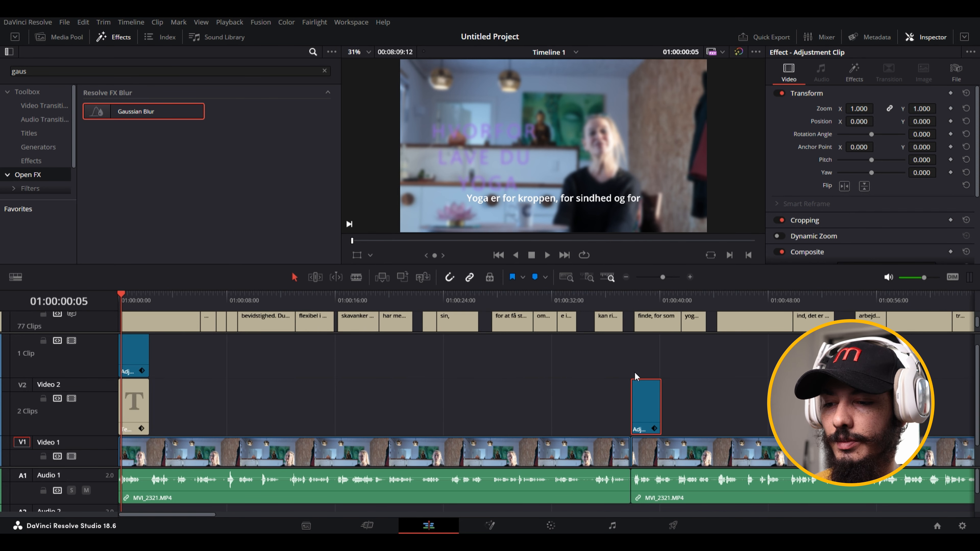
pyautogui.click(634, 300)
pyautogui.scroll(4, 684, 407)
pyautogui.moveTo(576, 394); pyautogui.dragTo(575, 374)
pyautogui.scroll(-10, 570, 393)
pyautogui.scroll(5, 385, 417)
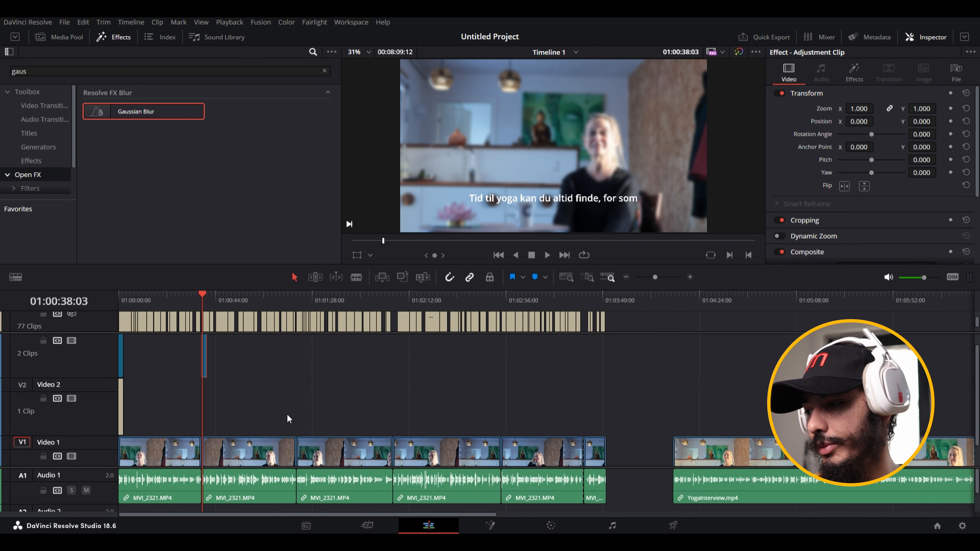
# - Duplicate the "HVORFOR LAVE DU YOGA" title on Video 2 to directly below the second adjustment clip at 01:00:38:03
pyautogui.scroll(3, 293, 417)
pyautogui.click(128, 409)
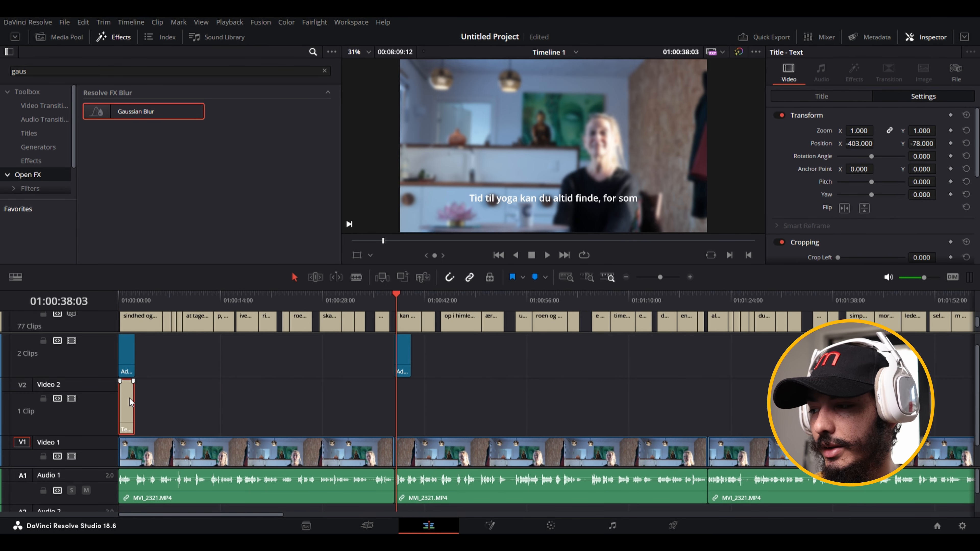
pyautogui.moveTo(129, 404); pyautogui.dragTo(405, 412)
pyautogui.doubleClick(19, 72)
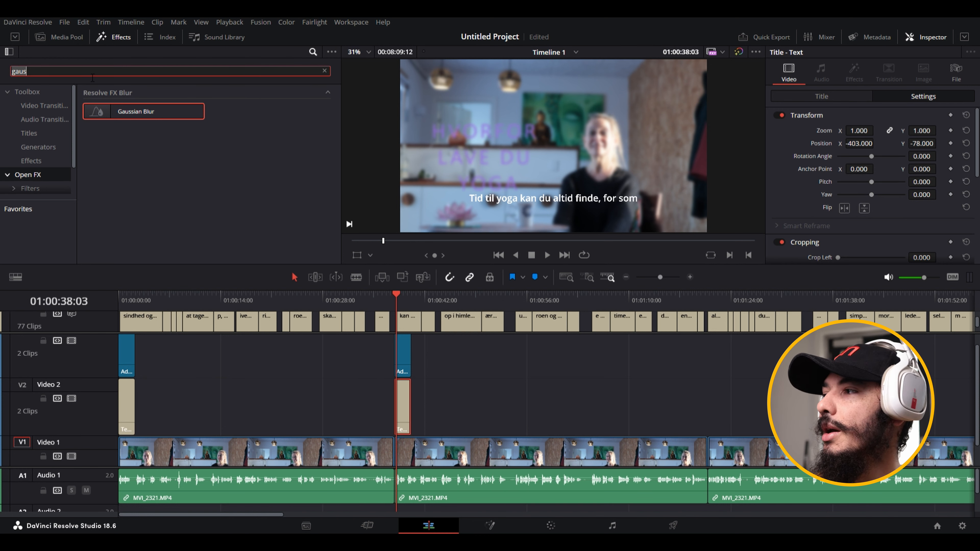
pyautogui.press('BackSpace')
pyautogui.click(28, 133)
pyautogui.moveTo(226, 196); pyautogui.dragTo(495, 414)
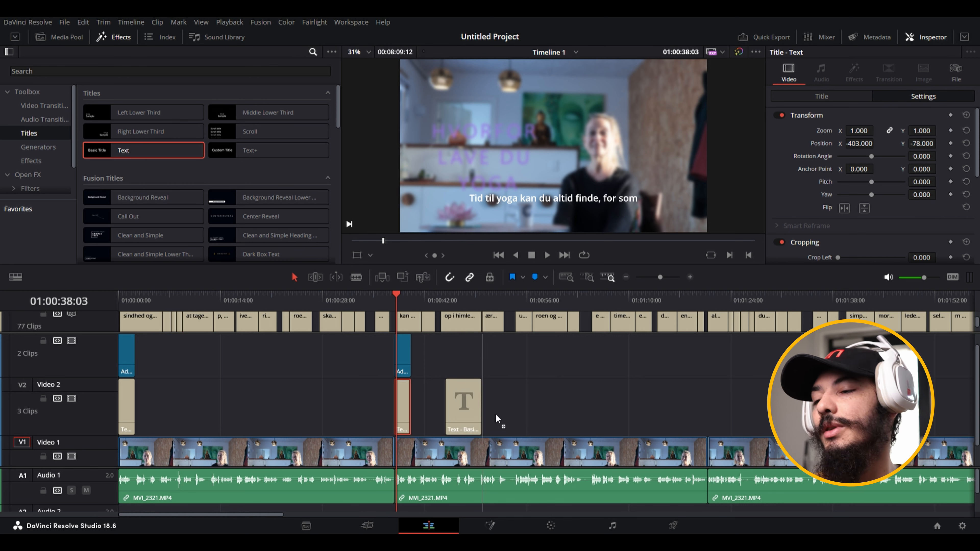
pyautogui.hotkey('ctrl', 'z')
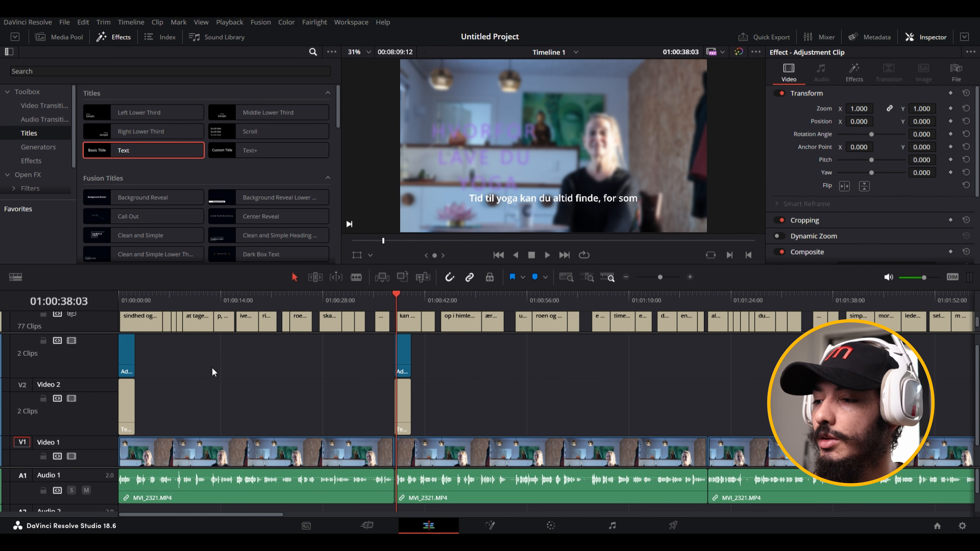
# - Play back the second title and its blur from just before the start of the second interview clip
pyautogui.click(403, 398)
pyautogui.click(829, 97)
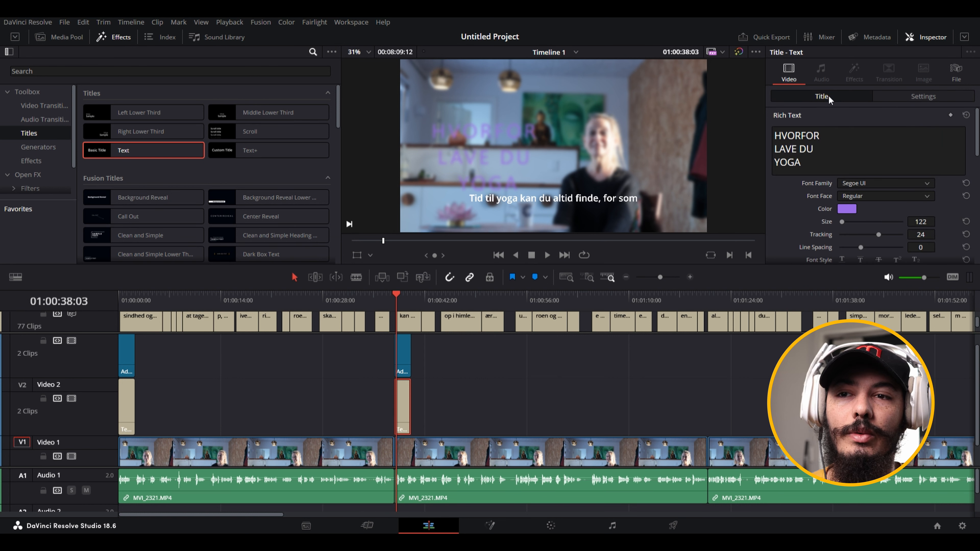
pyautogui.click(388, 293)
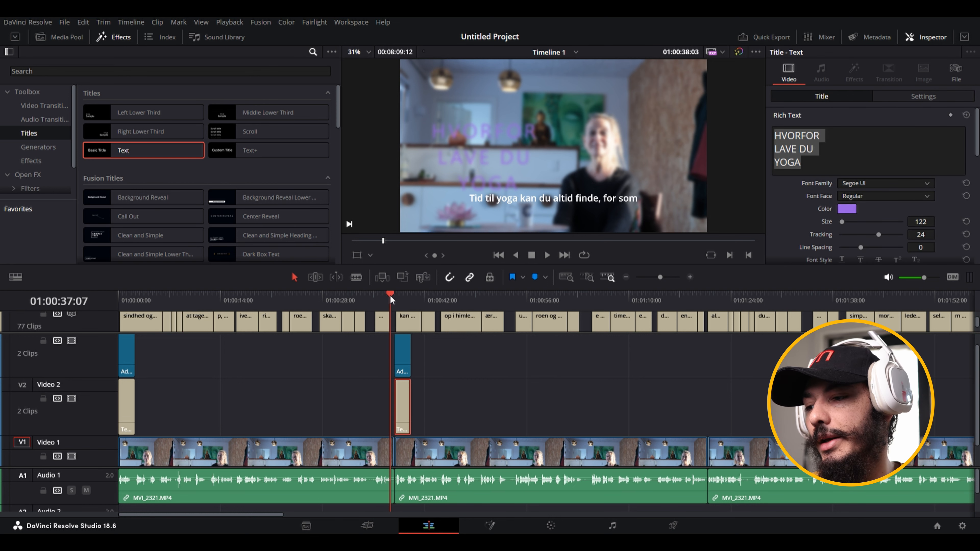
pyautogui.press('space')
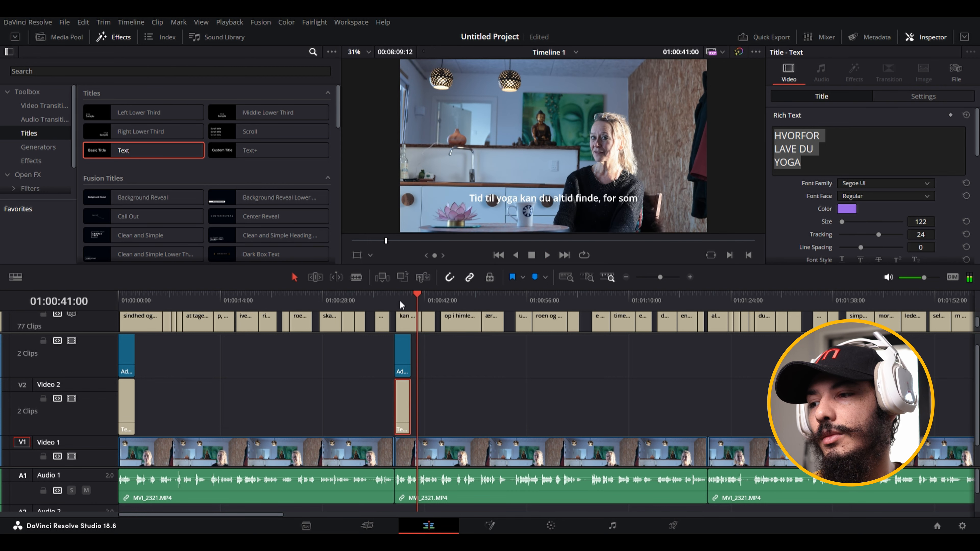
pyautogui.click(397, 300)
# - Examine the matching section title in the finished YogaInterview.mp4 clip at about 01:04:53 as a reference
pyautogui.scroll(-1, 590, 364)
pyautogui.scroll(-3, 594, 365)
pyautogui.scroll(-1, 594, 368)
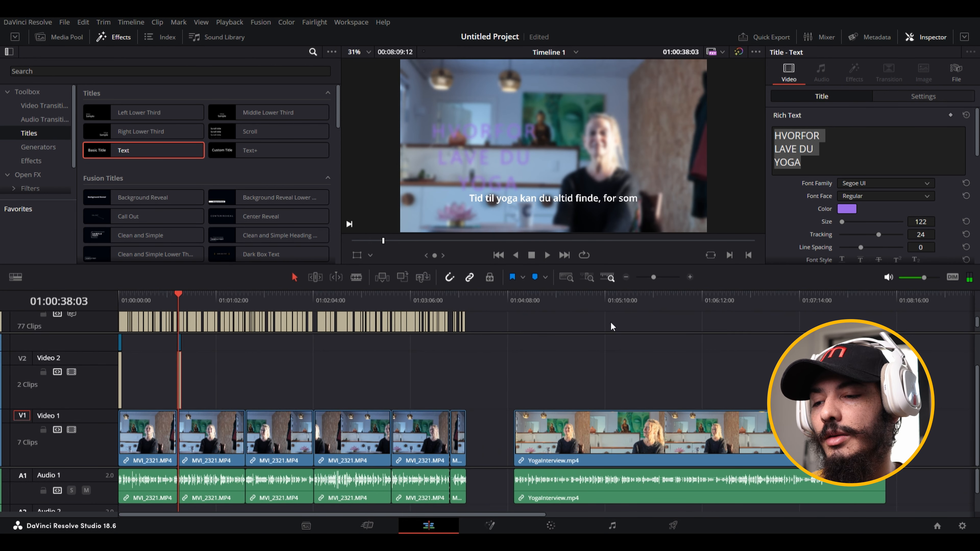
pyautogui.moveTo(552, 303); pyautogui.dragTo(578, 304)
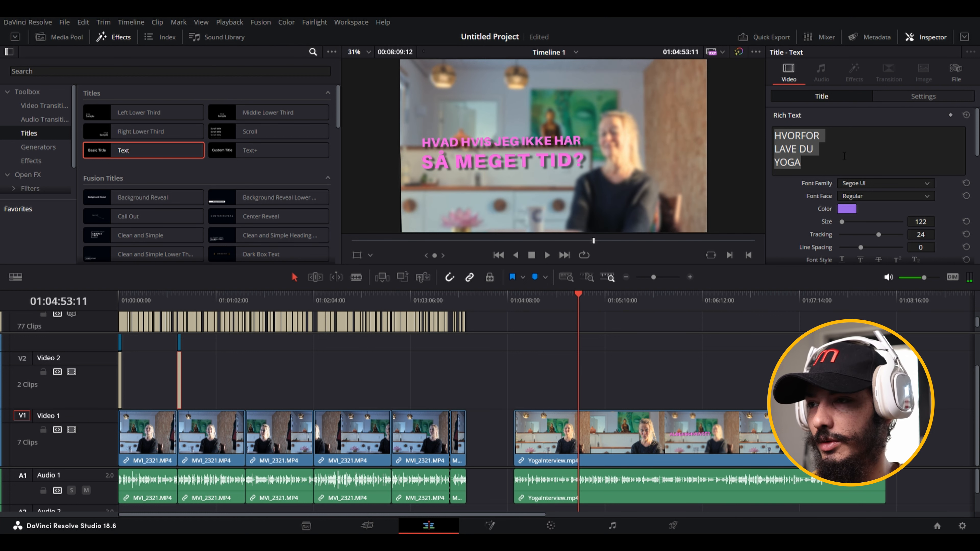
pyautogui.press('v')
pyautogui.click(564, 418)
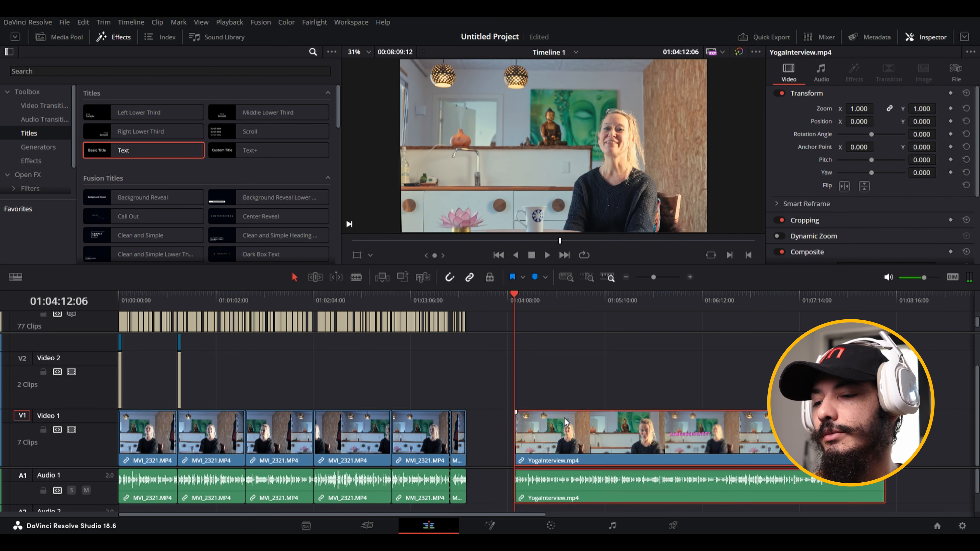
pyautogui.hotkey('ctrl', 'z')
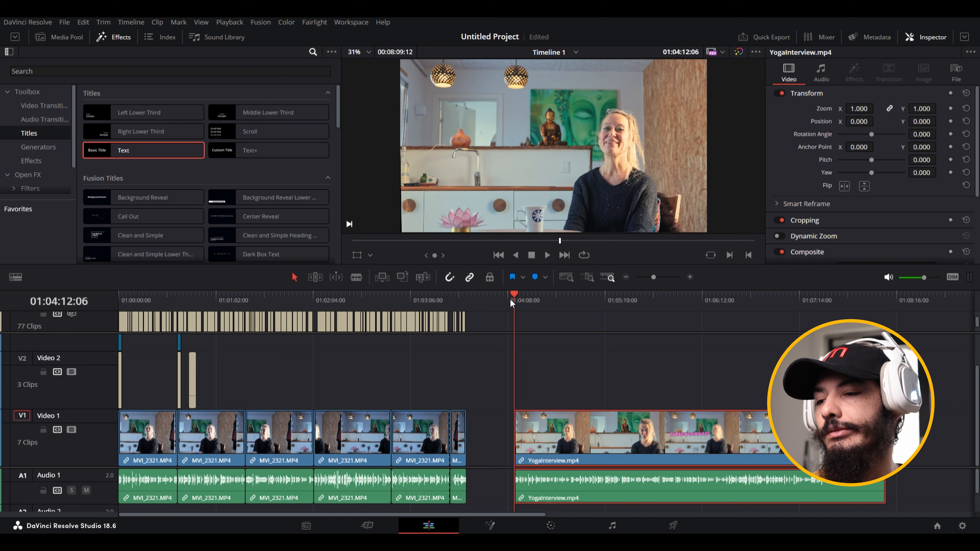
pyautogui.moveTo(510, 299); pyautogui.dragTo(580, 312)
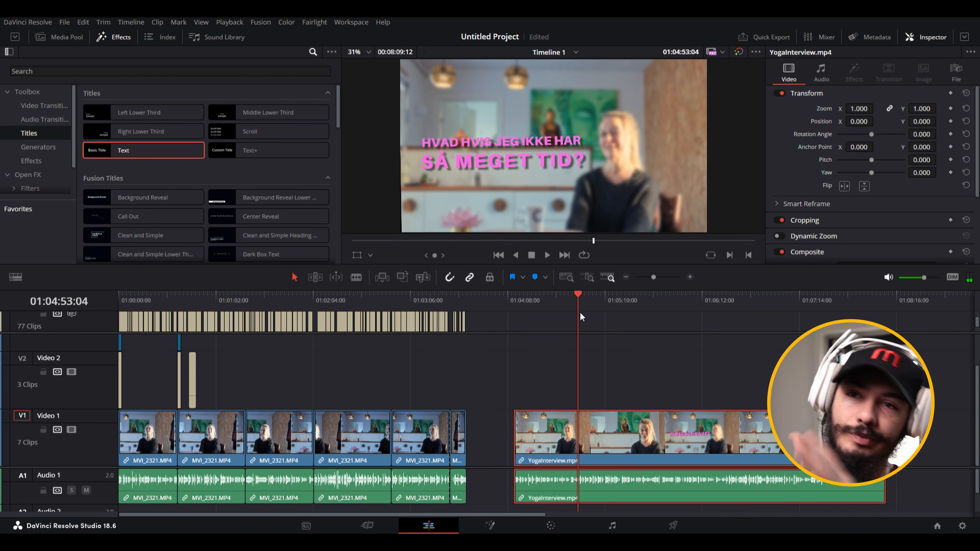
# - Return to 01:00:38:03 and remove the extra title copy beside the second title on Video 2
pyautogui.click(180, 302)
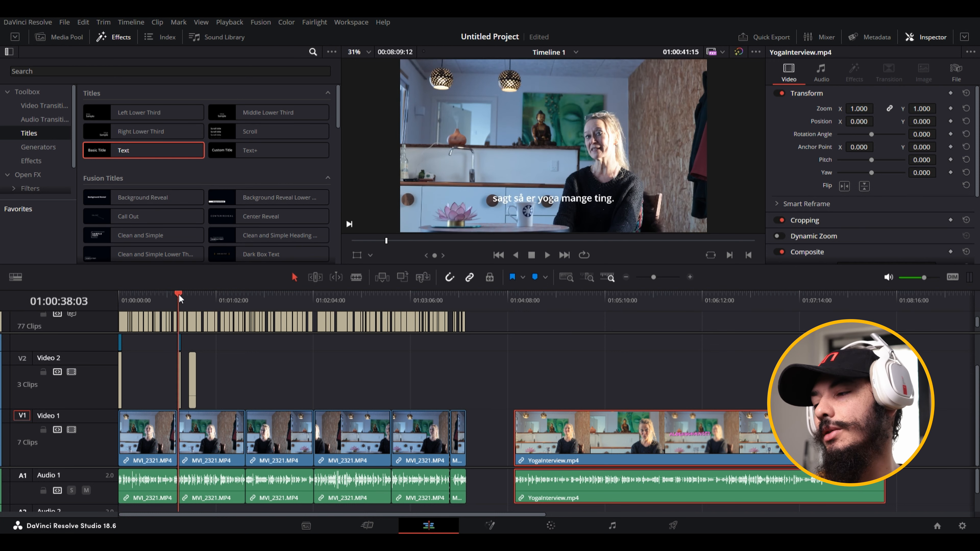
pyautogui.hotkey('ctrl', '=')
pyautogui.hotkey('ctrl', '=')
pyautogui.hotkey('ctrl', '=')
pyautogui.press('Delete')
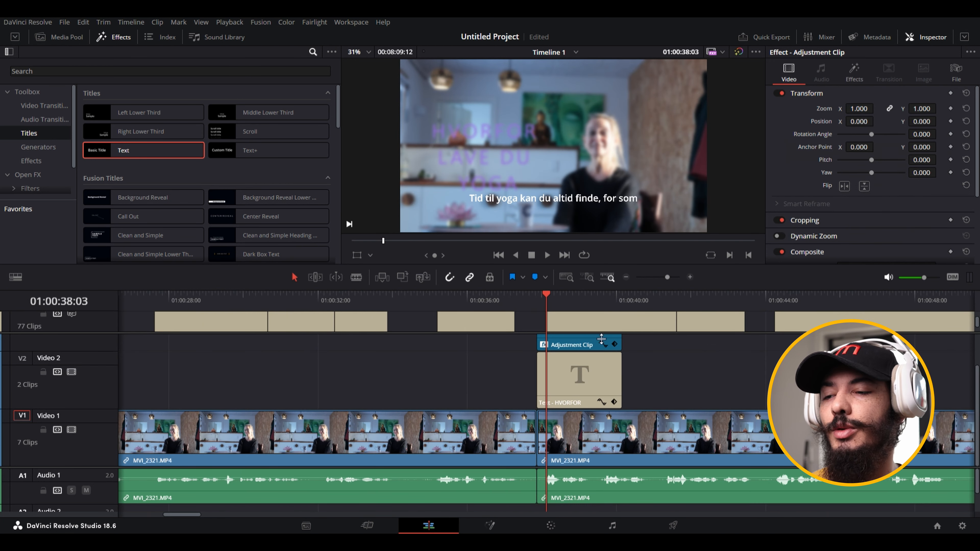
# - Replace the text of the second title on Video 2, at the start of the second interview clip, with "WHY NOT?"
pyautogui.click(596, 369)
pyautogui.click(822, 170)
pyautogui.doubleClick(819, 167)
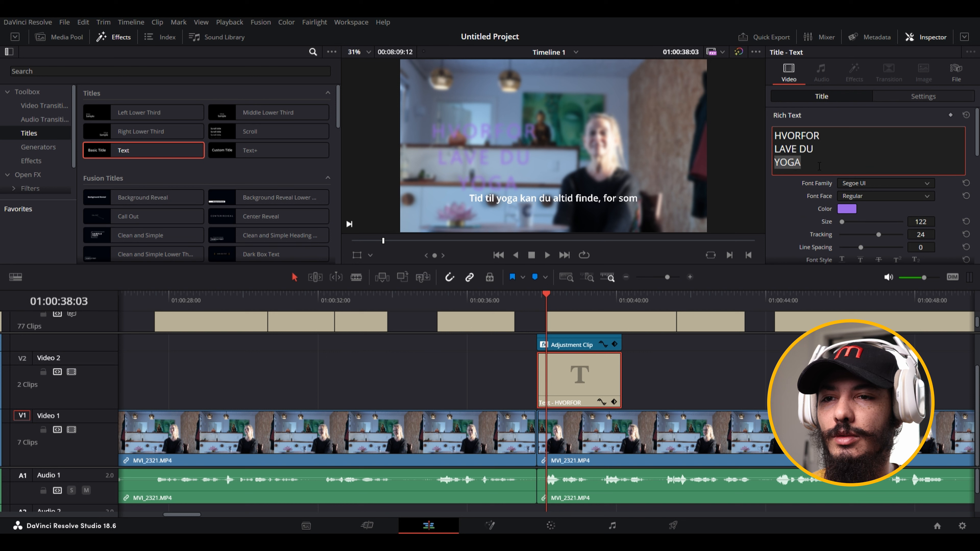
pyautogui.hotkey('ctrl', 'a')
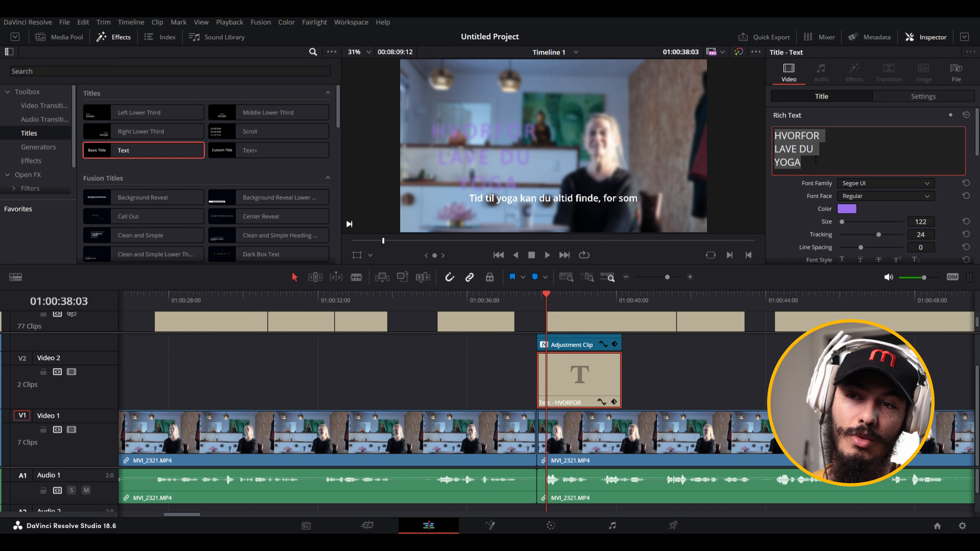
pyautogui.write('WHY NOT?')
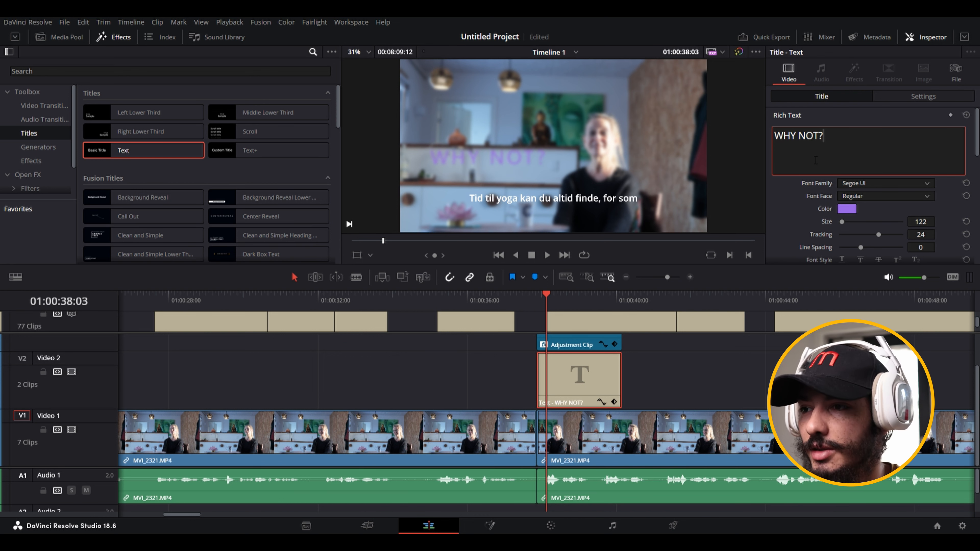
pyautogui.click(603, 343)
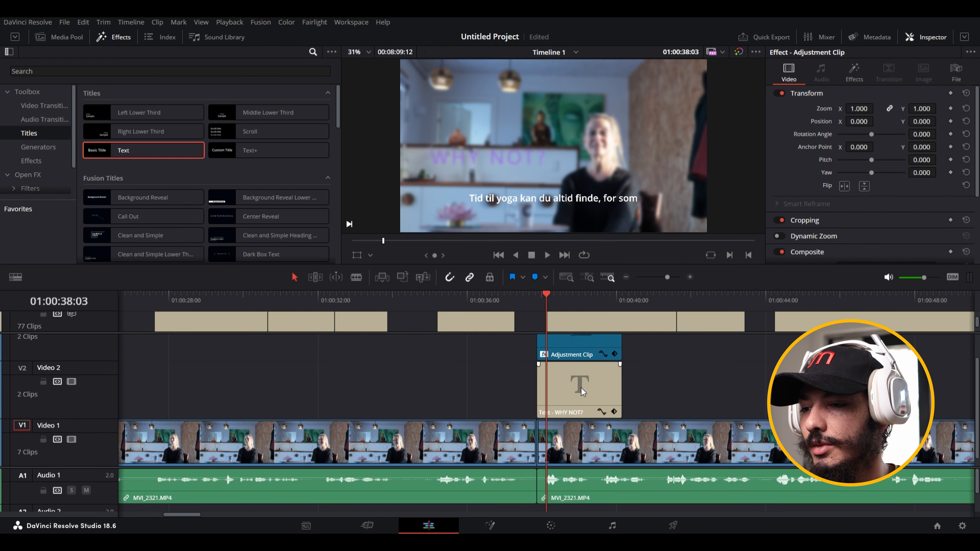
pyautogui.moveTo(569, 350)
pyautogui.mouseDown()
pyautogui.moveTo(594, 351)
pyautogui.moveTo(565, 350)
pyautogui.mouseUp()
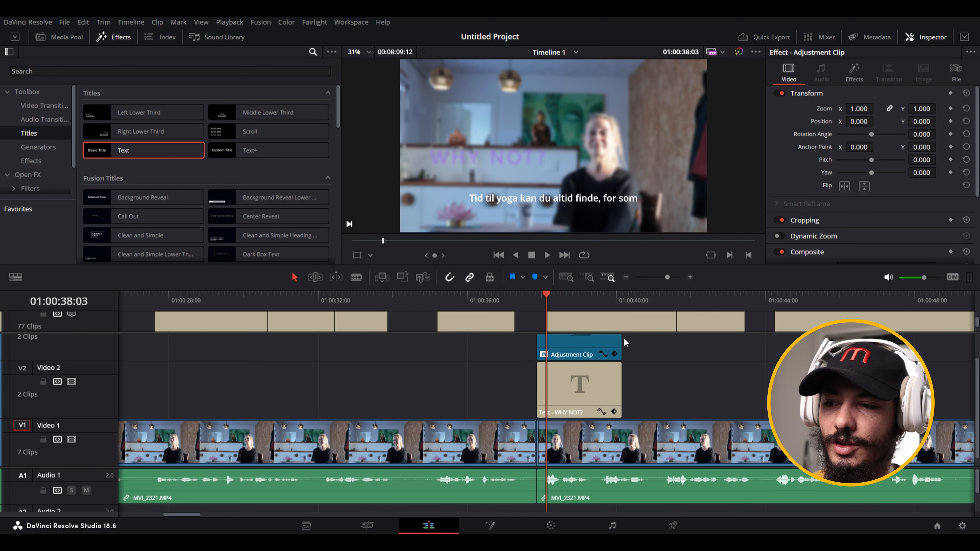
# - Move the adjustment clip at the timeline start further along Video 3, clearing the space above the HVORFOR title
pyautogui.scroll(-7, 401, 383)
pyautogui.click(122, 301)
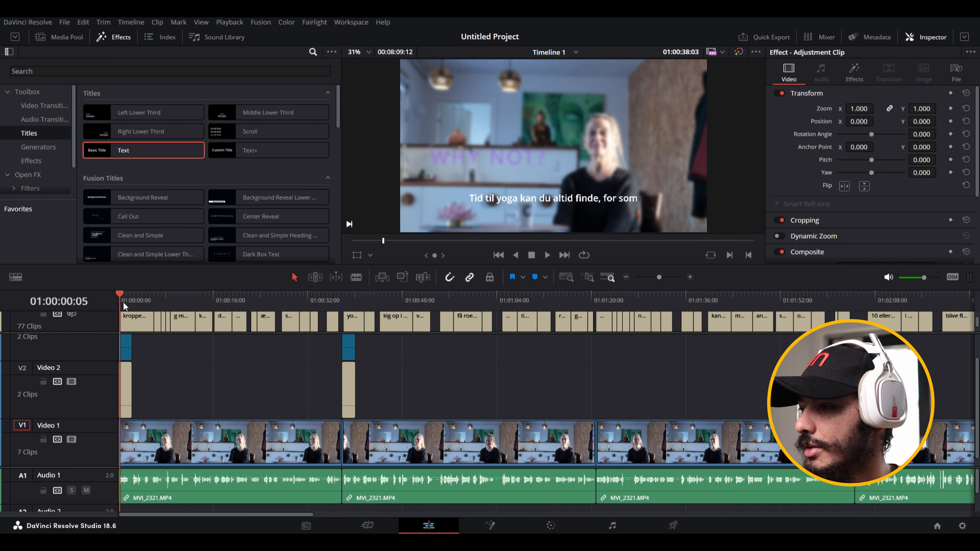
pyautogui.scroll(4, 208, 385)
pyautogui.scroll(3, 208, 385)
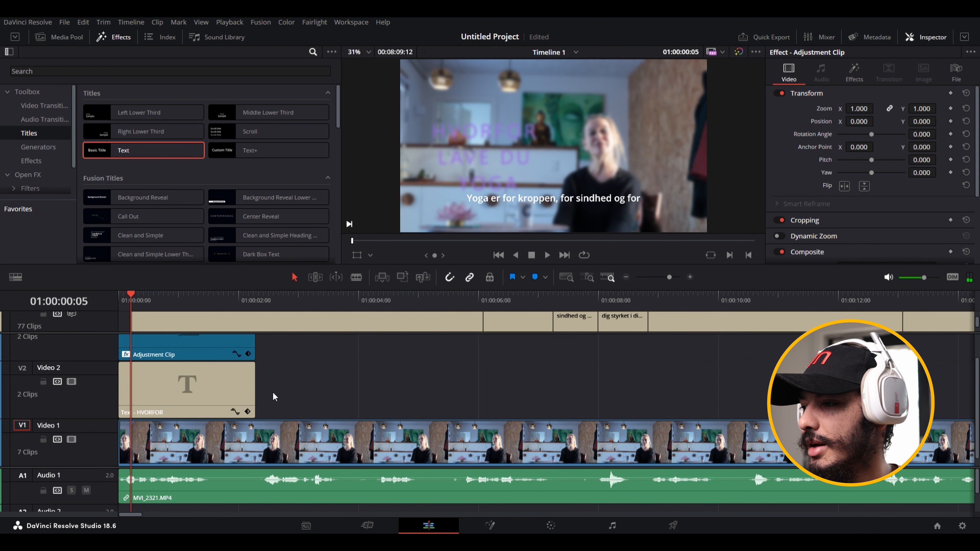
pyautogui.scroll(2, 241, 388)
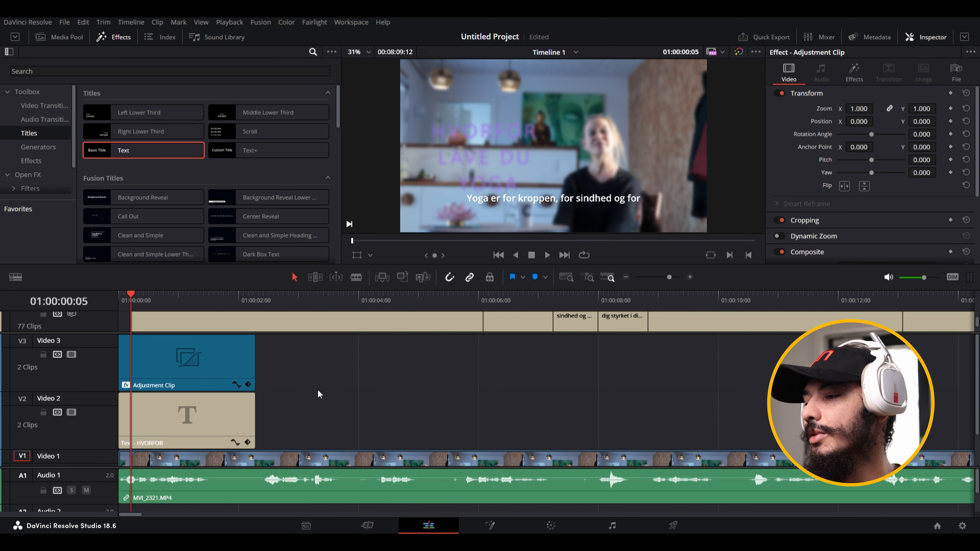
pyautogui.moveTo(166, 382); pyautogui.dragTo(323, 380)
# - Try shifting the HVORFOR title up and down between the video tracks, returning it to Video 2
pyautogui.click(177, 414)
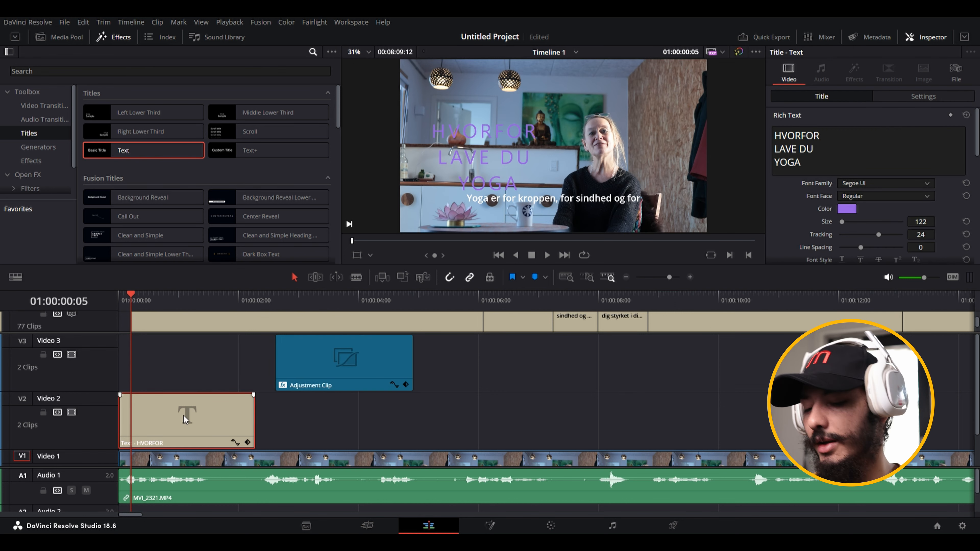
pyautogui.hotkey('alt', 'Up')
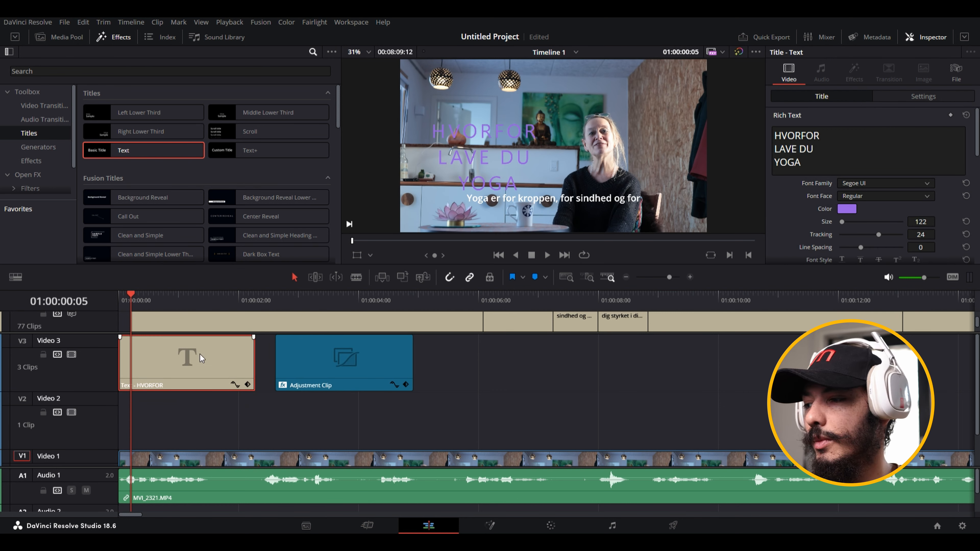
pyautogui.hotkey('alt', 'Down')
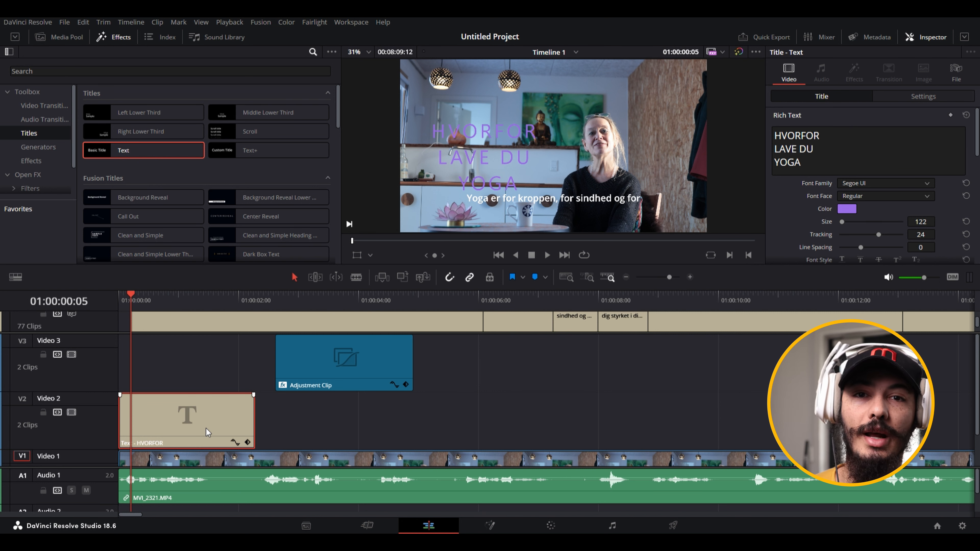
pyautogui.moveTo(206, 427); pyautogui.dragTo(174, 417)
pyautogui.scroll(-2, 247, 386)
pyautogui.scroll(2, 247, 387)
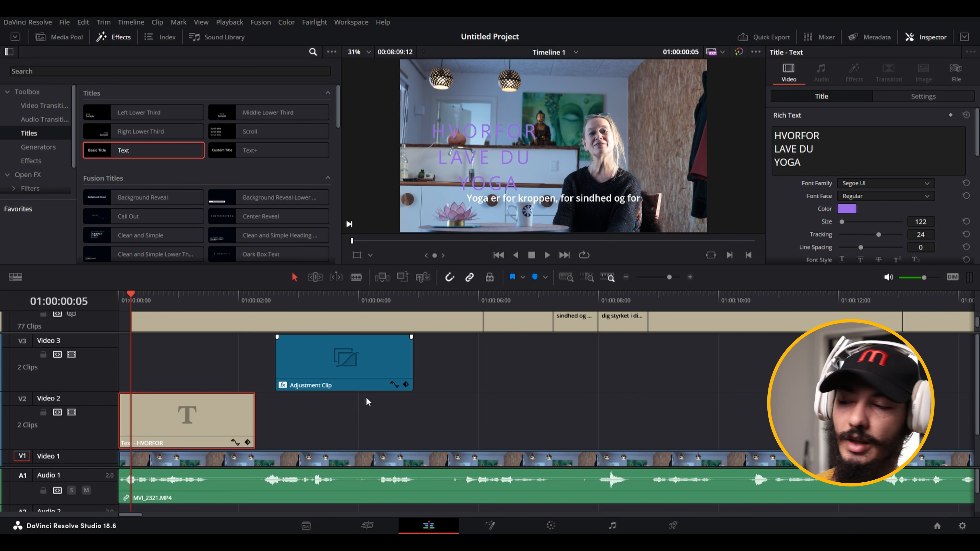
pyautogui.hotkey('alt', 'Up')
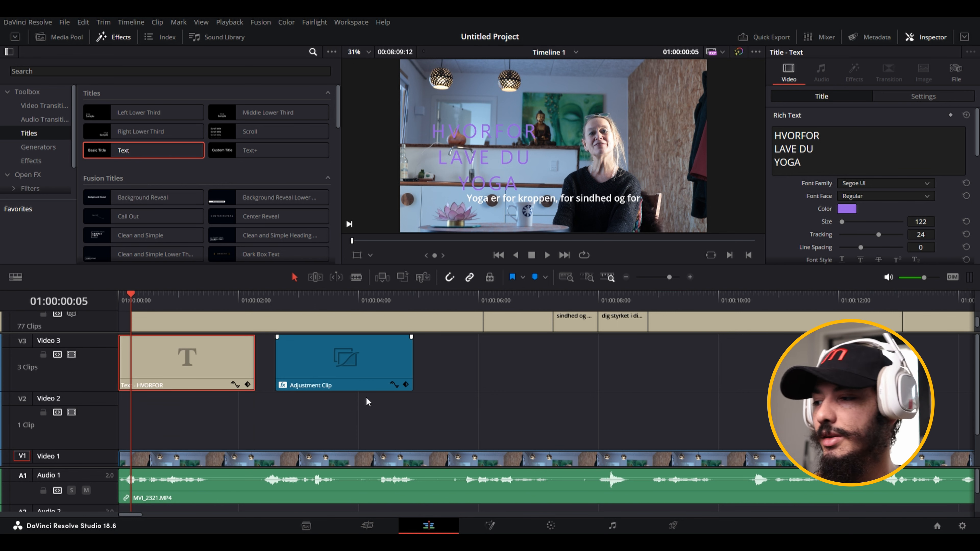
pyautogui.hotkey('alt', 'Down')
pyautogui.hotkey('alt', 'Up')
pyautogui.hotkey('alt', 'Up')
pyautogui.hotkey('alt', 'Down')
pyautogui.hotkey('alt', 'Down')
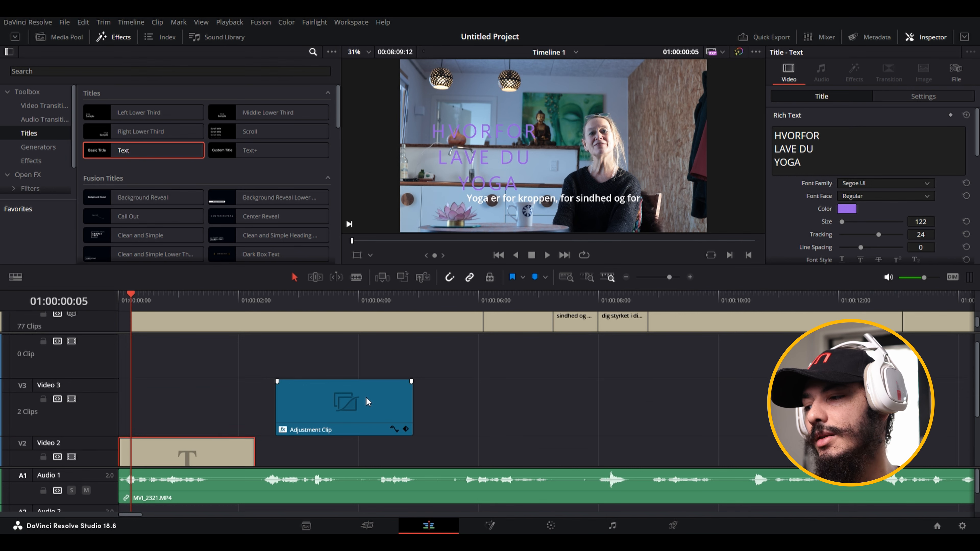
pyautogui.scroll(-2, 366, 397)
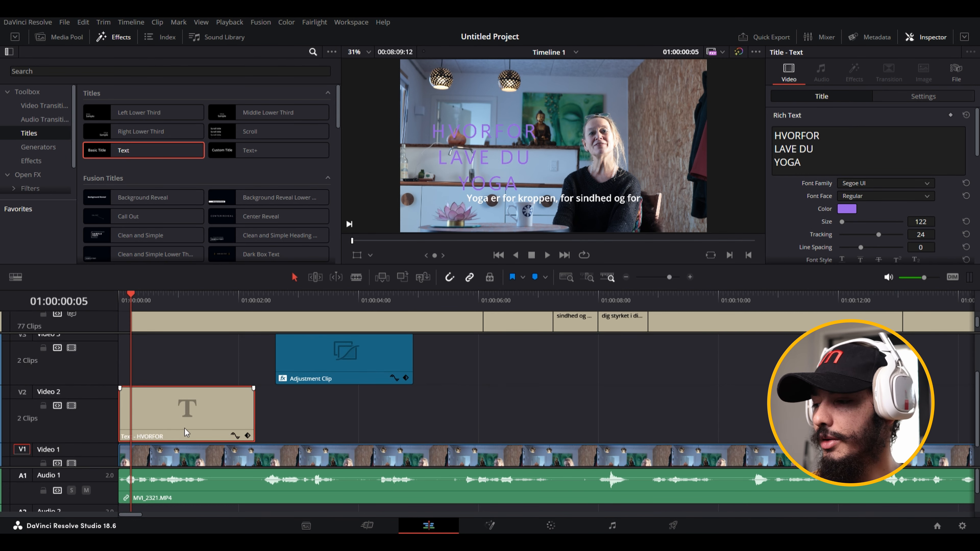
# - Place the HVORFOR title on Video 3 with the adjustment clip directly beneath it on Video 2 at the timeline start
pyautogui.hotkey('alt', 'Up')
pyautogui.scroll(1, 185, 431)
pyautogui.moveTo(357, 385); pyautogui.dragTo(201, 441)
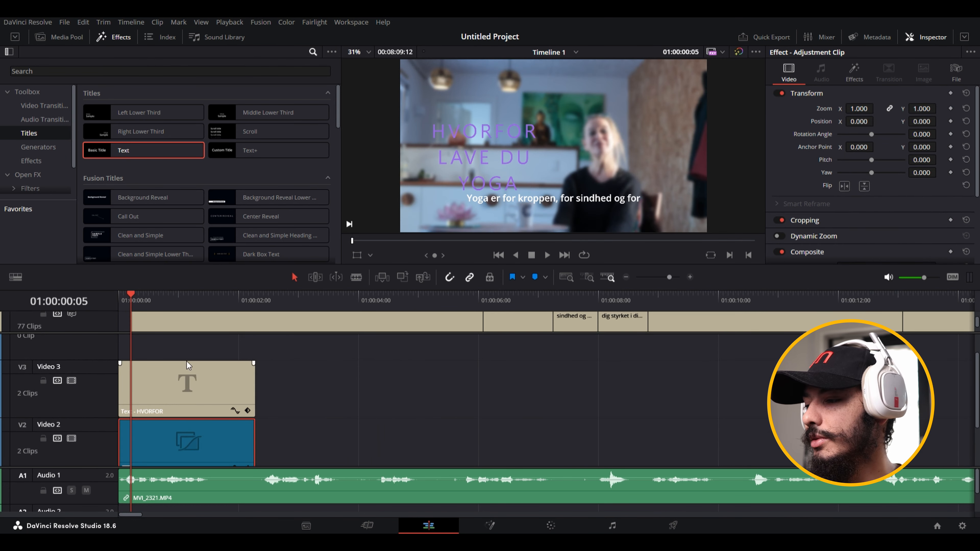
pyautogui.press('space')
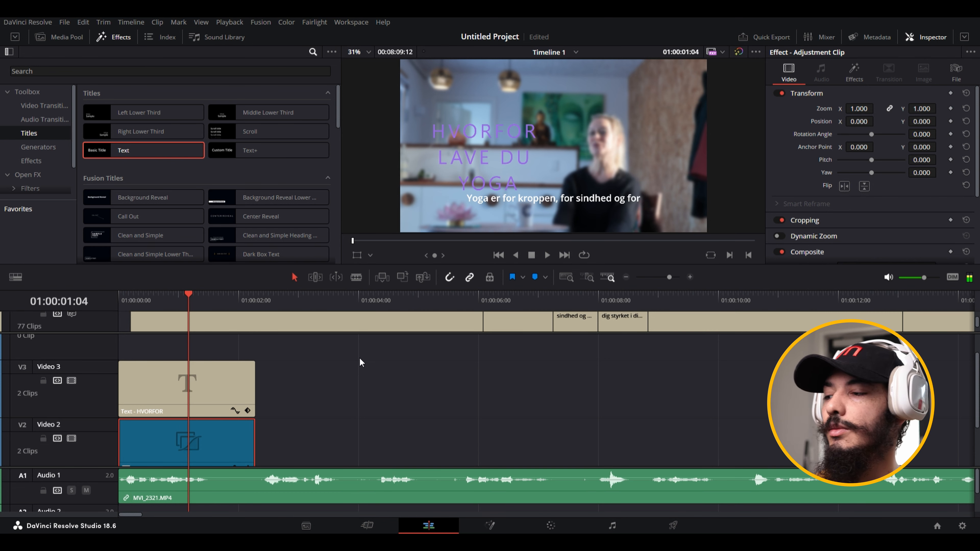
# - Swap the second title pair so that WHY NOT? is on Video 3 above its adjustment clip on Video 2
pyautogui.scroll(-4, 476, 386)
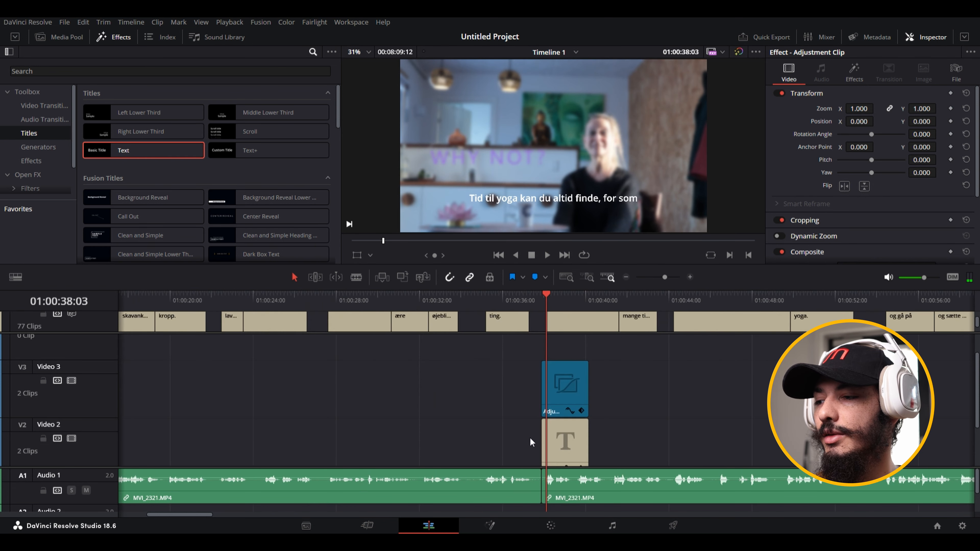
pyautogui.scroll(4, 530, 442)
pyautogui.moveTo(589, 445); pyautogui.dragTo(587, 409)
pyautogui.click(608, 401)
pyautogui.hotkey('alt', 'Down')
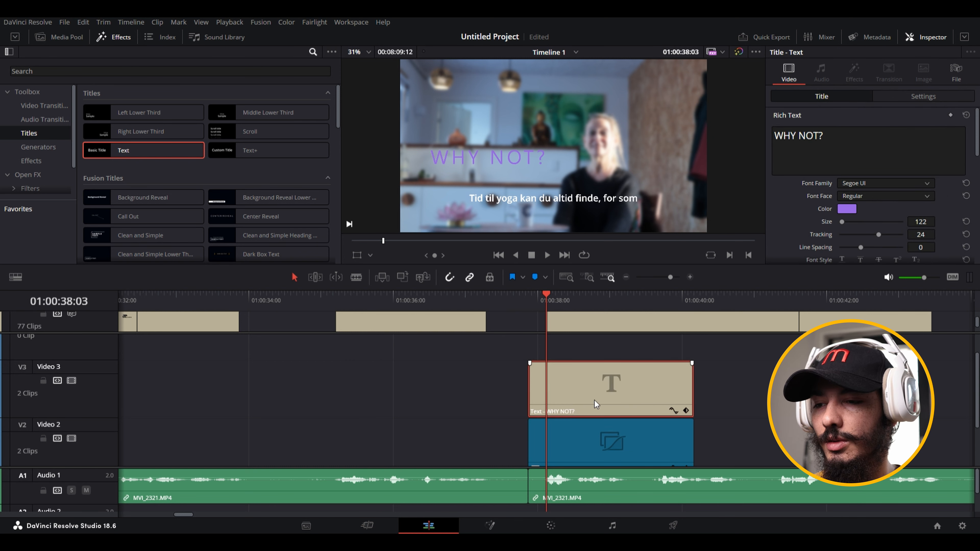
# - Play back the WHY NOT? section to check the title against the blurred background through to the clips' end
pyautogui.click(506, 302)
pyautogui.press('space')
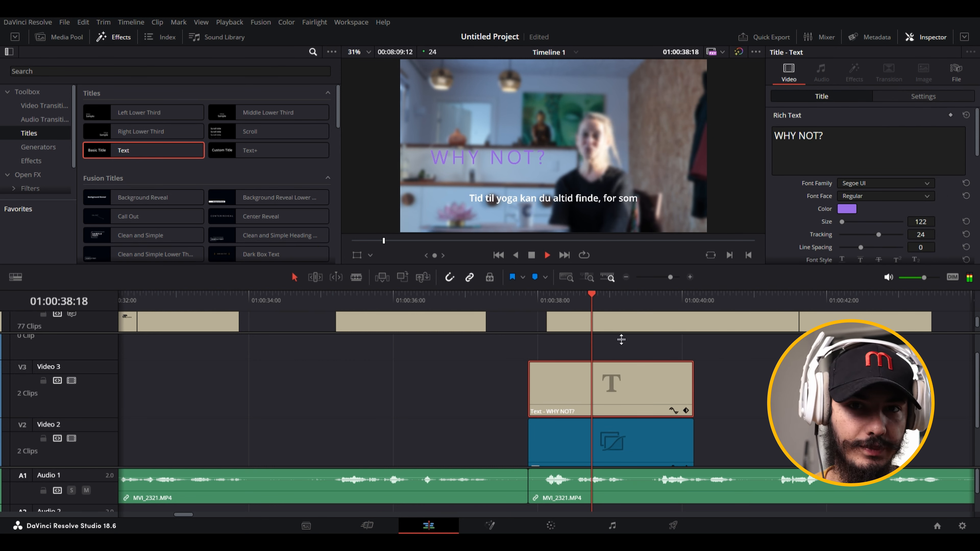
pyautogui.press('space')
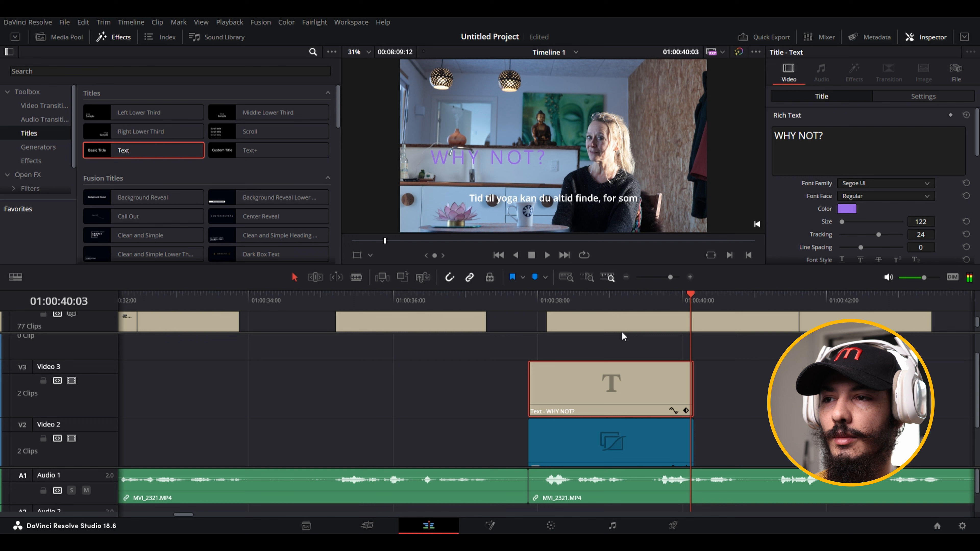
pyautogui.click(675, 439)
pyautogui.scroll(-2, 675, 439)
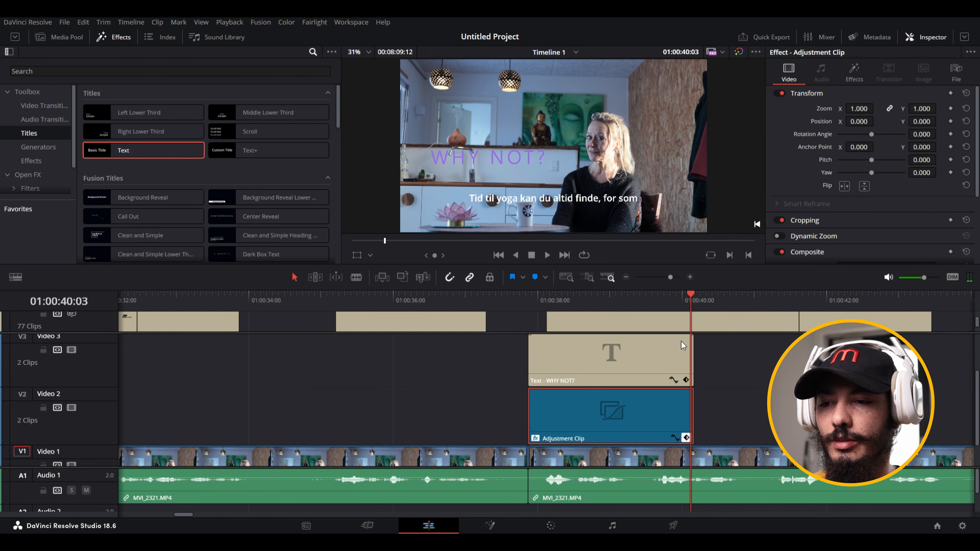
pyautogui.click(622, 304)
pyautogui.press('space')
pyautogui.press('space')
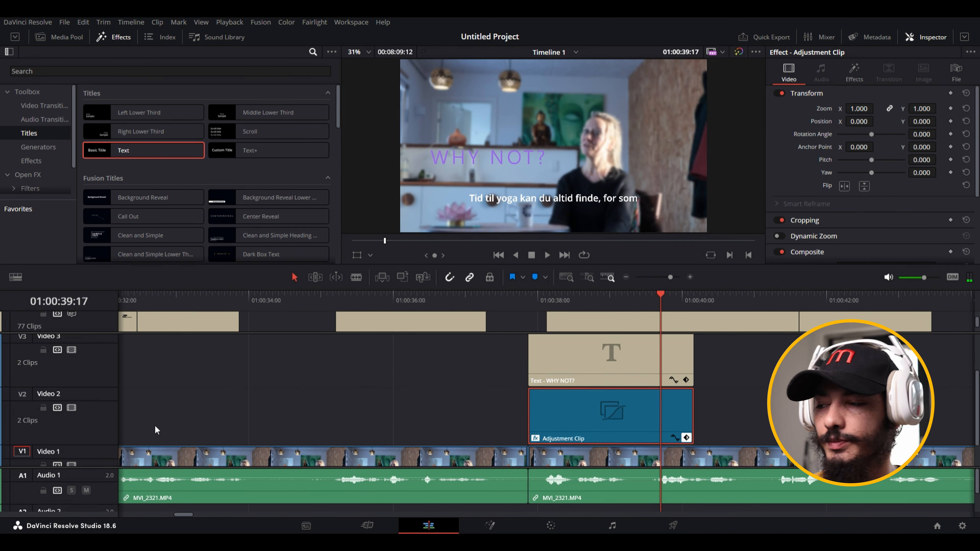
pyautogui.scroll(-1, 142, 413)
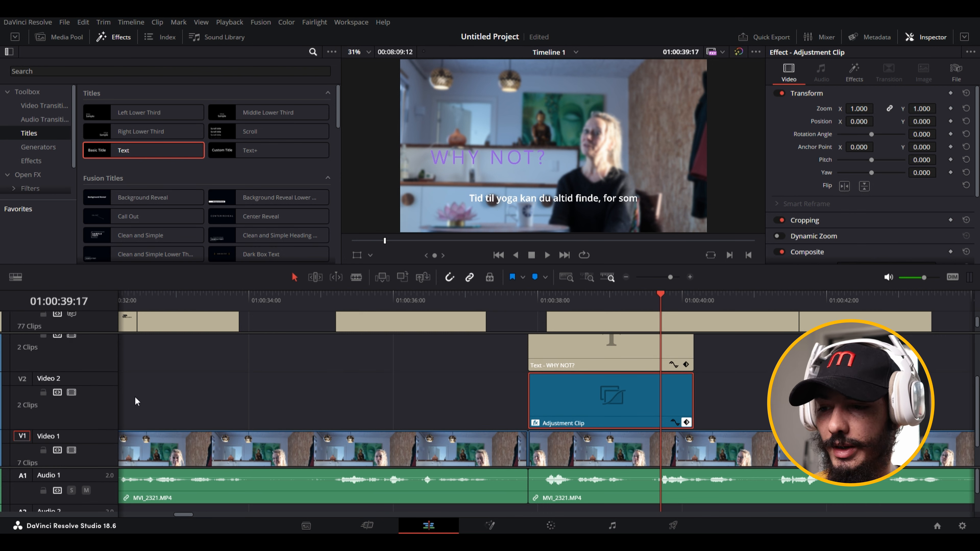
pyautogui.click(604, 296)
pyautogui.press('space')
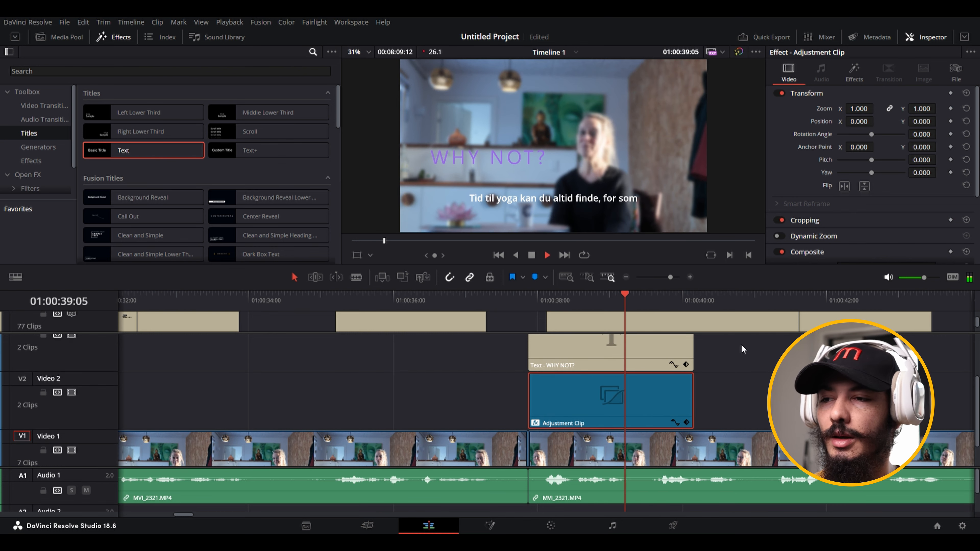
pyautogui.press('space')
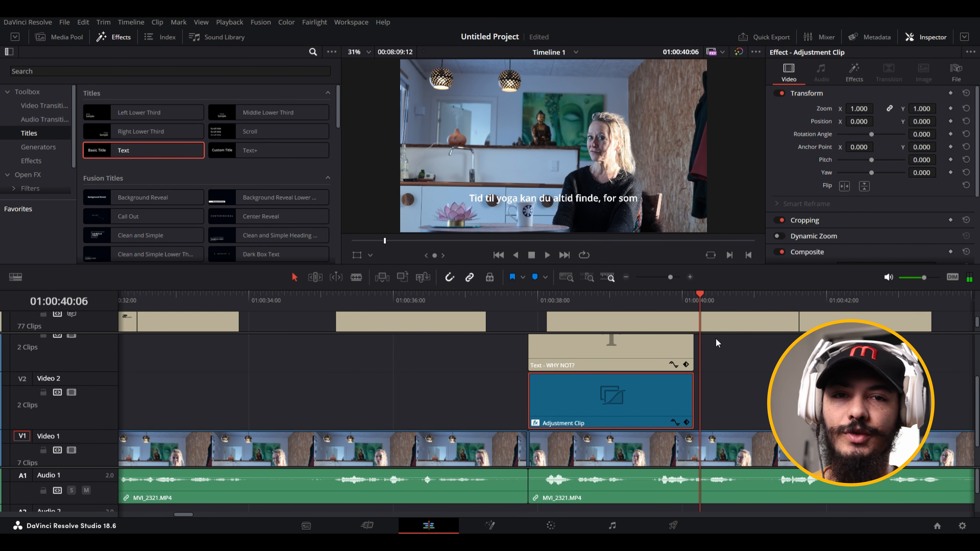
# - Review the whole timeline, scrubbing through the first interview clip between the HVORFOR and WHY NOT? titles
pyautogui.scroll(-8, 694, 386)
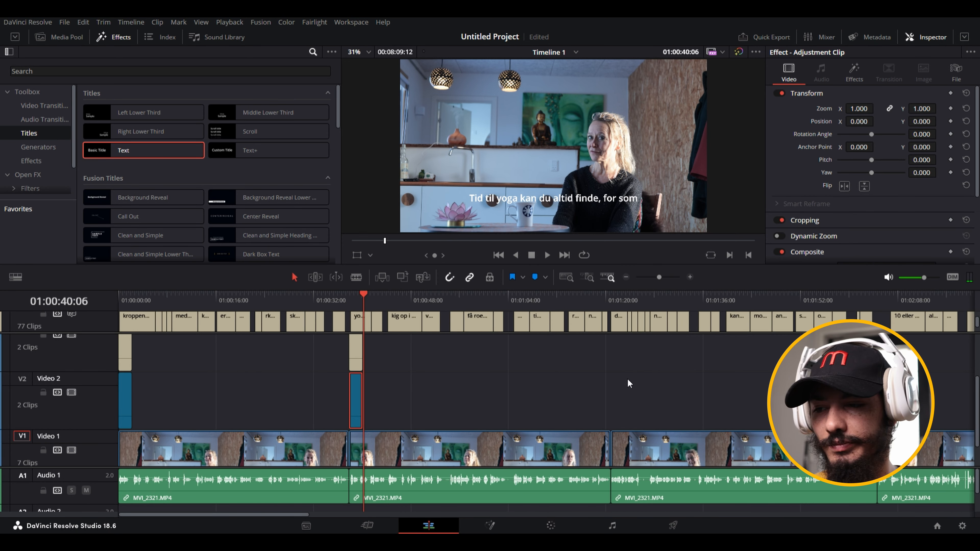
pyautogui.scroll(-3, 594, 378)
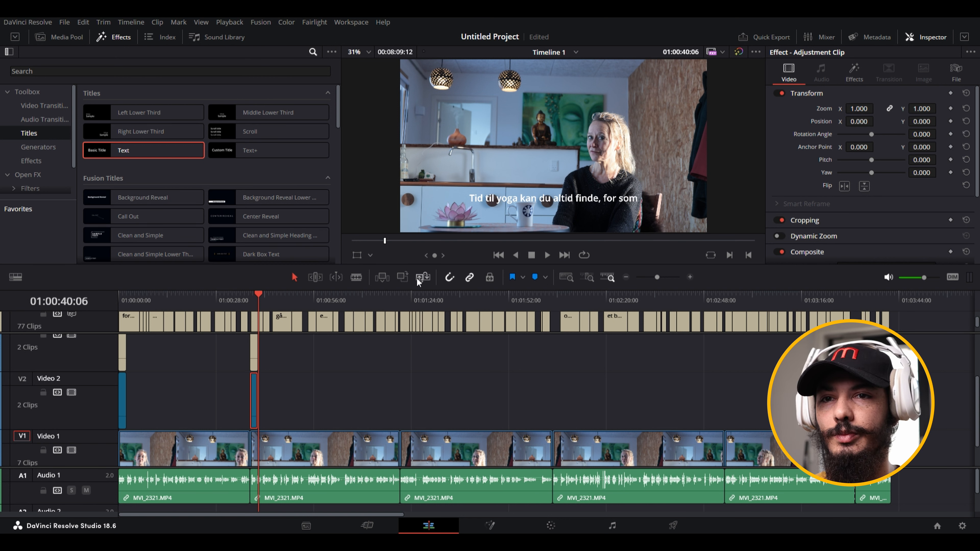
pyautogui.moveTo(129, 307); pyautogui.dragTo(115, 311)
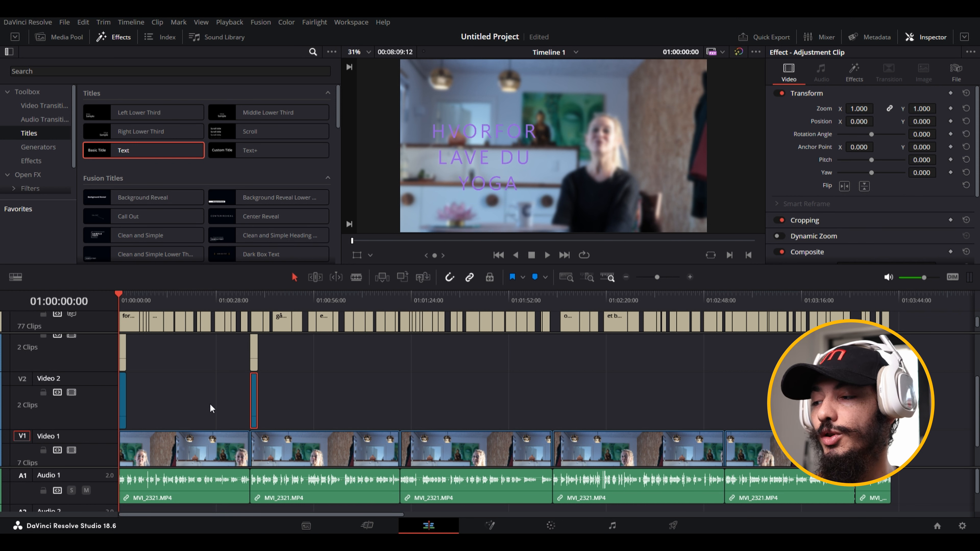
pyautogui.click(192, 364)
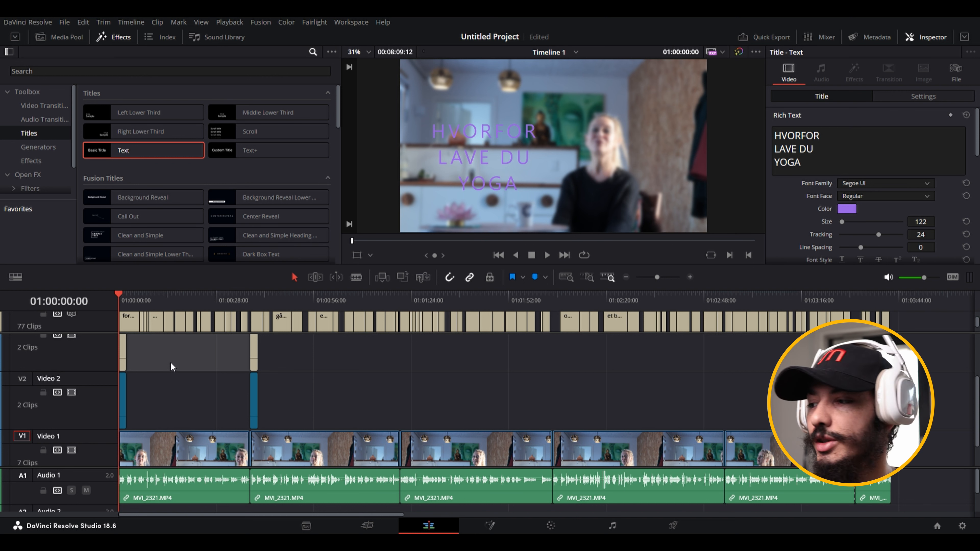
pyautogui.moveTo(169, 309); pyautogui.dragTo(240, 300)
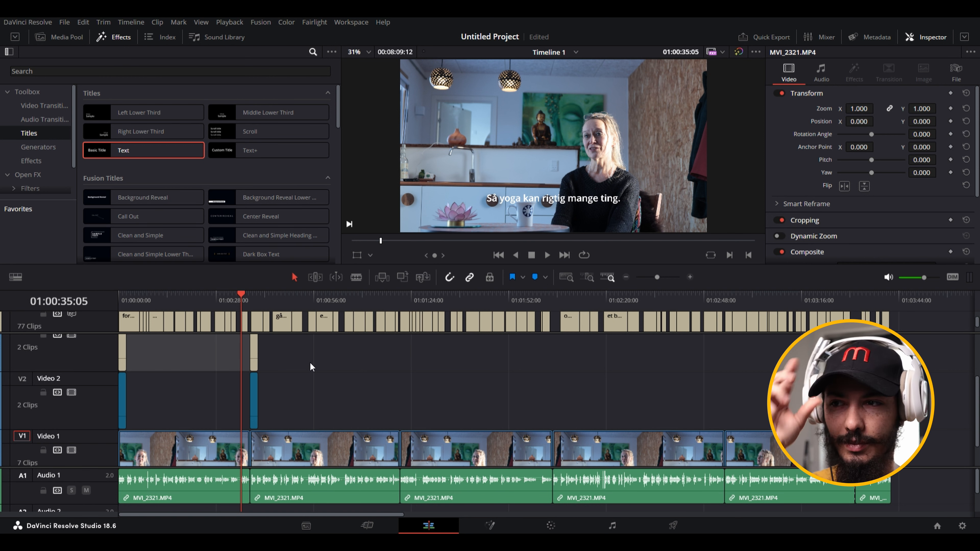
pyautogui.click(251, 314)
pyautogui.click(248, 297)
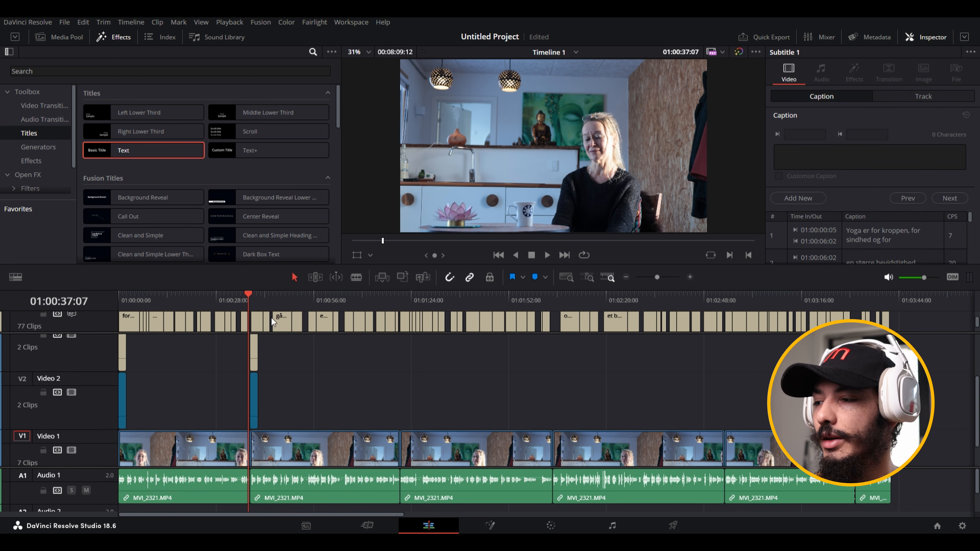
pyautogui.scroll(-2, 321, 340)
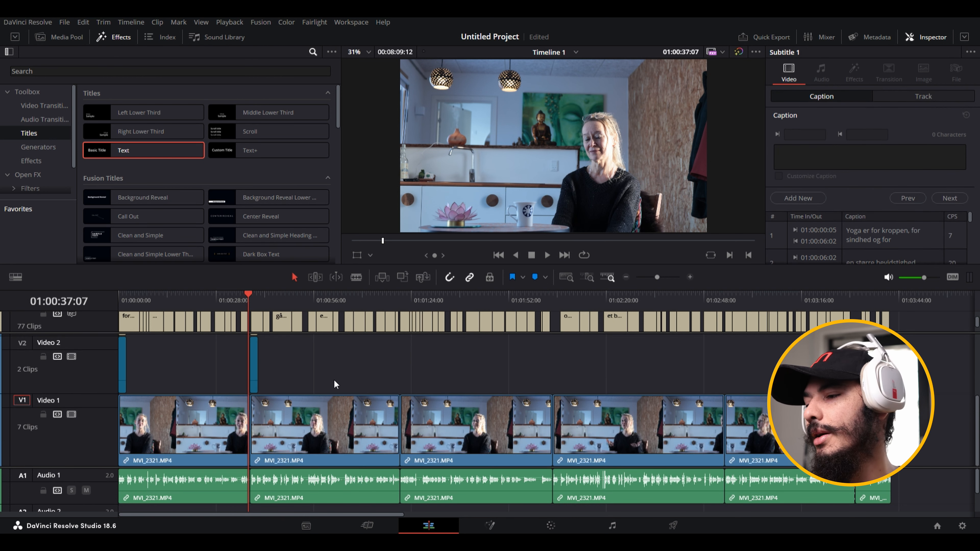
pyautogui.click(211, 298)
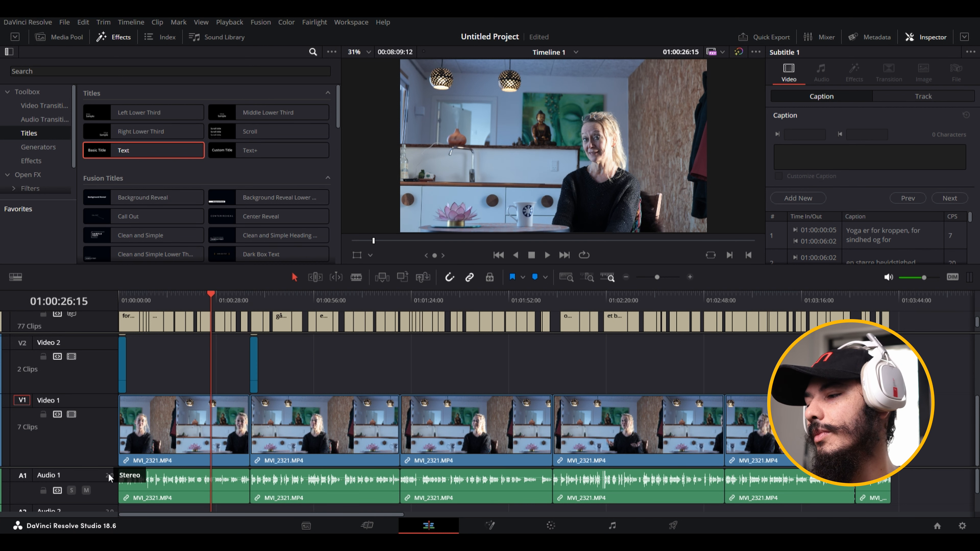
pyautogui.scroll(-1, 108, 473)
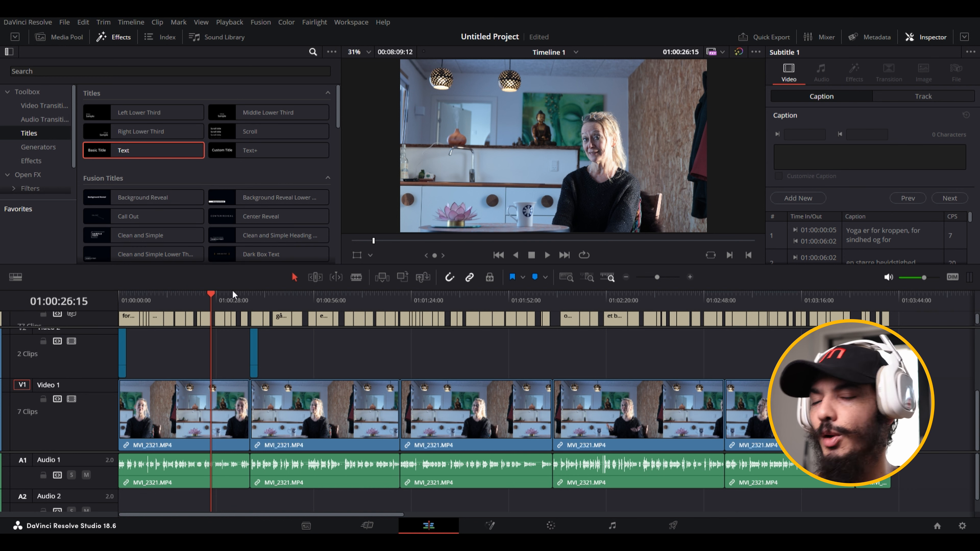
# - Split the second interview clip on Video 1 together with its audio at 01:00:54:12
pyautogui.click(254, 301)
pyautogui.press('space')
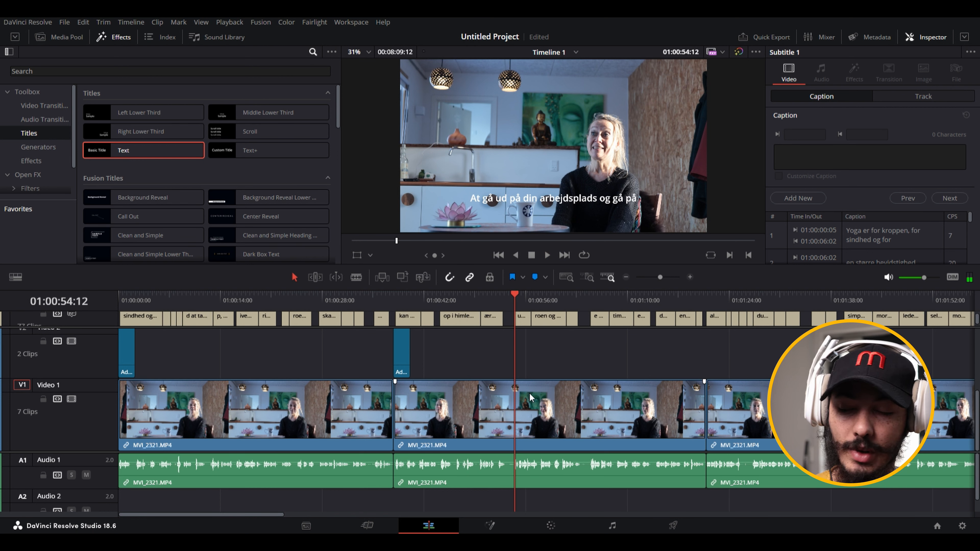
pyautogui.click(534, 404)
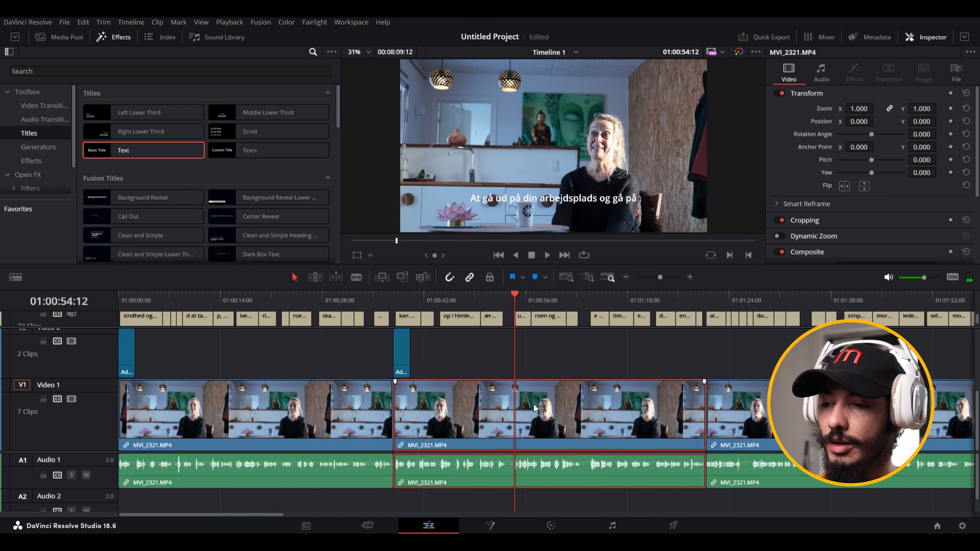
pyautogui.hotkey('ctrl', 'b')
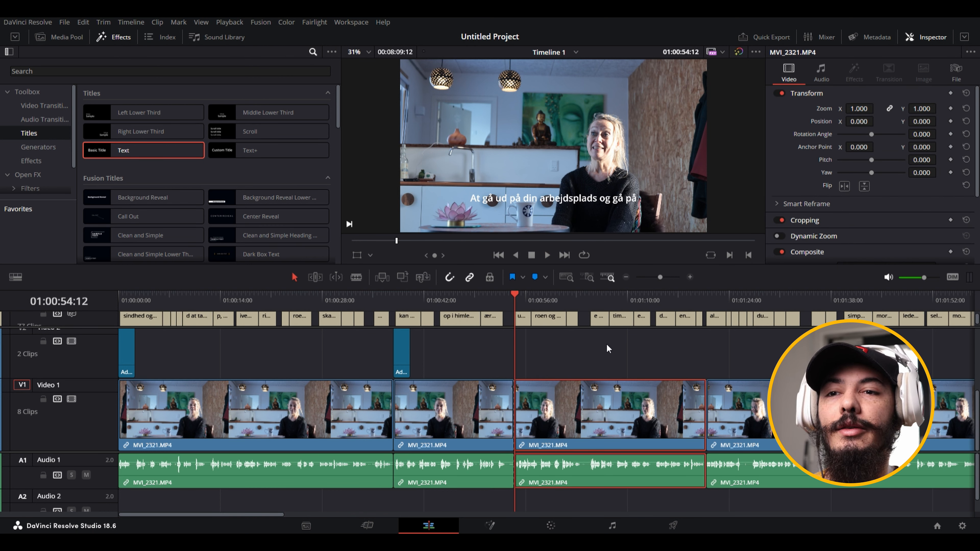
# - Scale the interview clip after the cut to a zoom of 1.440 and set its position to X 13, Y 0
pyautogui.moveTo(860, 117); pyautogui.dragTo(914, 121)
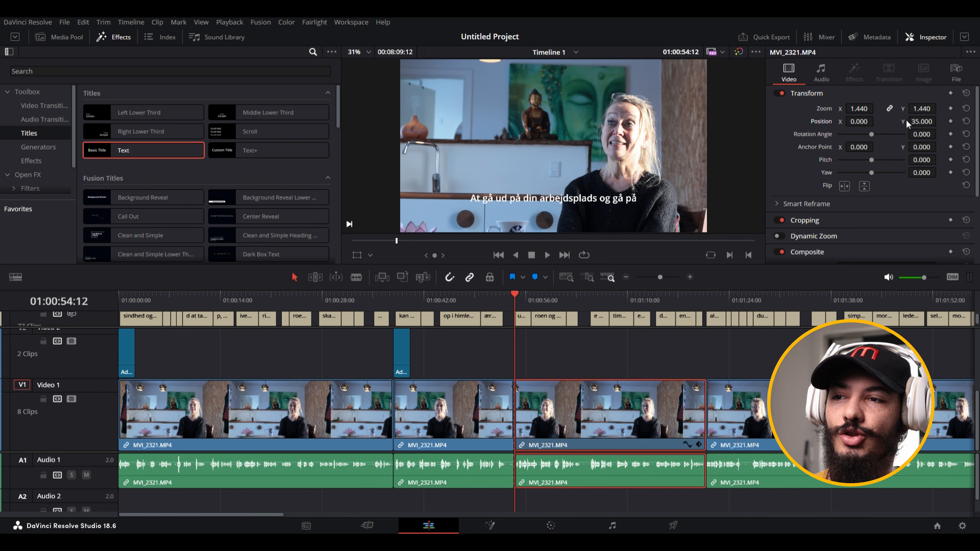
pyautogui.moveTo(850, 122); pyautogui.dragTo(852, 125)
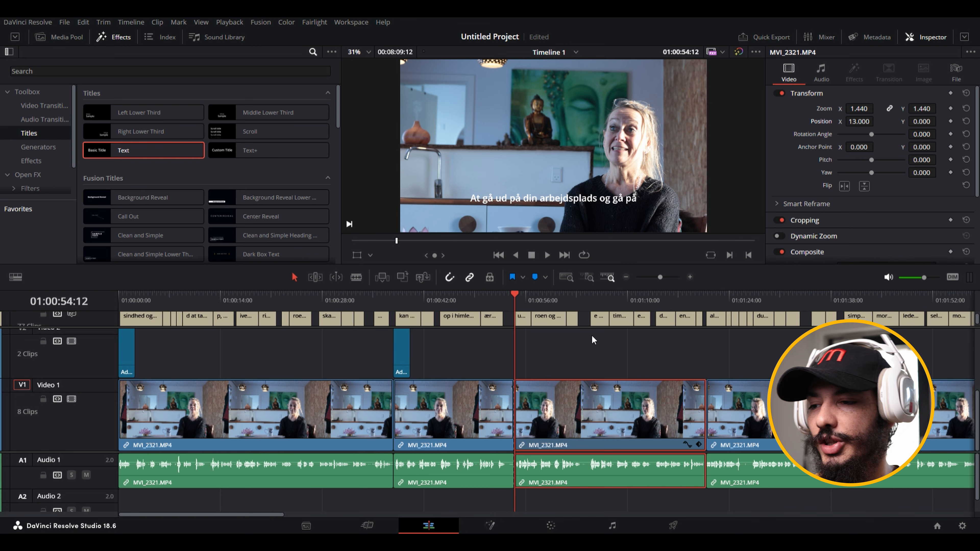
# - Play across the zoom cut from 01:00:52:22 and split the zoomed interview clip together with its audio at 01:01:01:01
pyautogui.click(502, 307)
pyautogui.scroll(4, 653, 363)
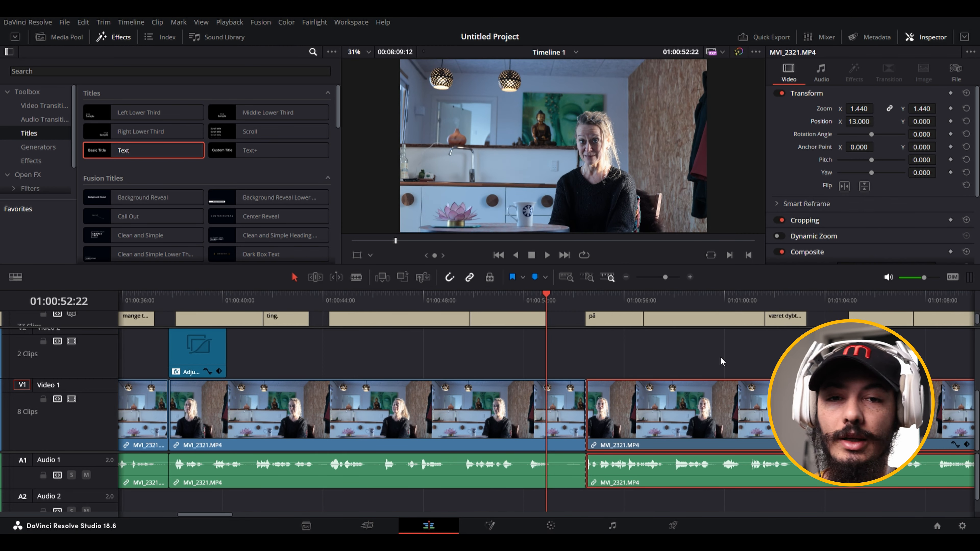
pyautogui.press('space')
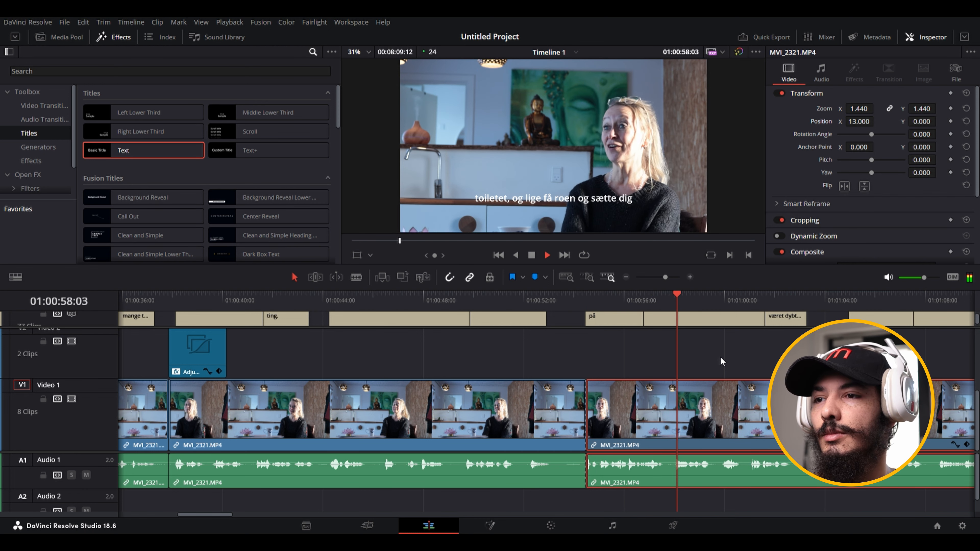
pyautogui.press('space')
pyautogui.hotkey('ctrl', 'b')
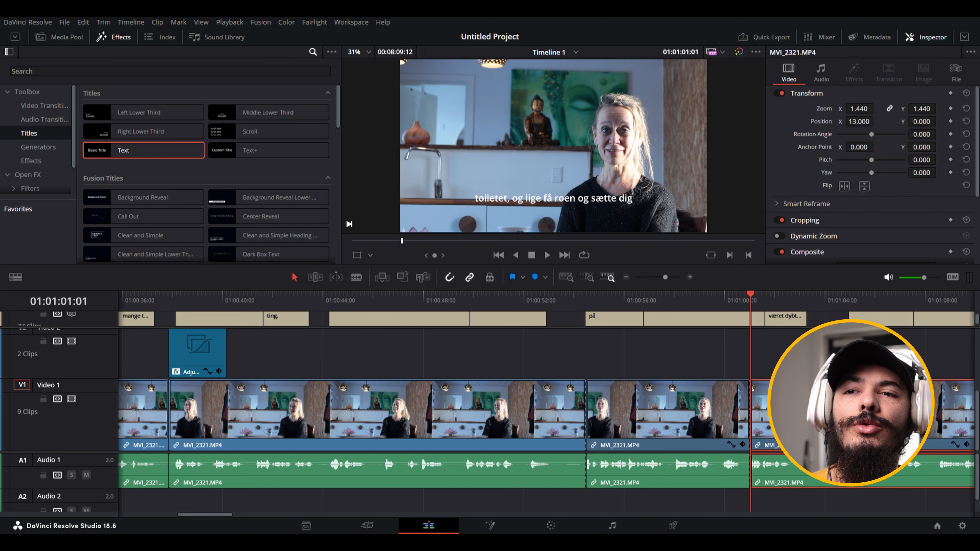
# - Reset the interview clip after the new cut to a zoom of 1.000 and position X 0
pyautogui.moveTo(824, 108); pyautogui.dragTo(795, 108)
pyautogui.moveTo(876, 108); pyautogui.dragTo(870, 110)
pyautogui.hotkey('ctrl', 'z')
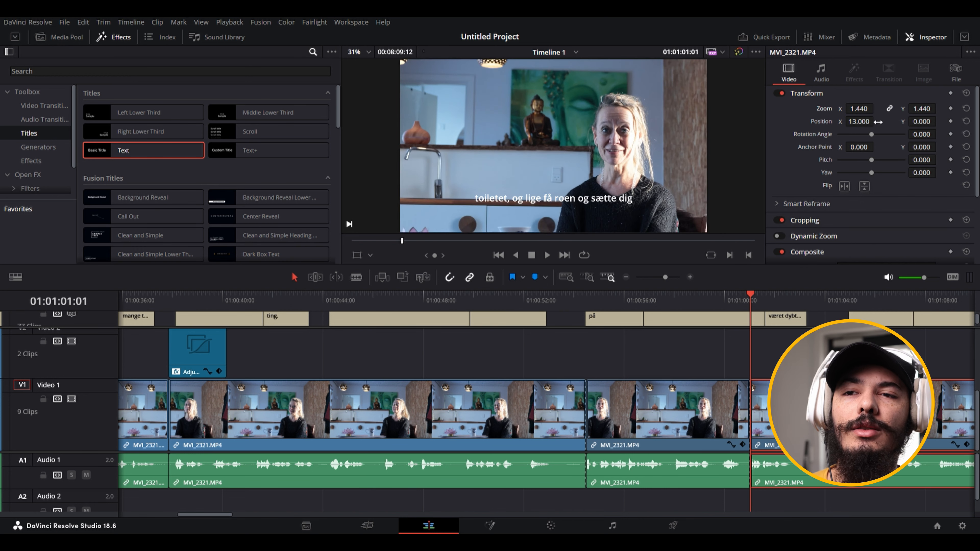
pyautogui.doubleClick(860, 110)
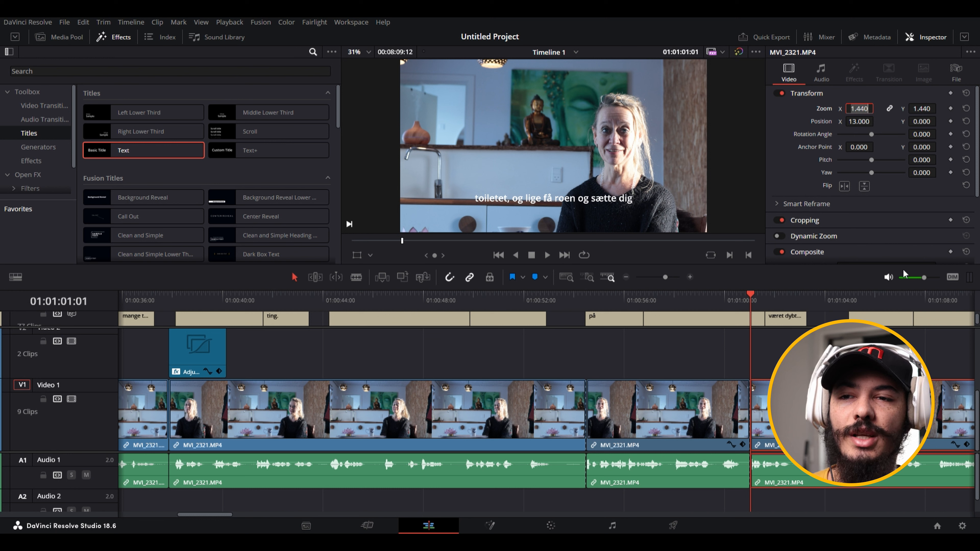
pyautogui.doubleClick(824, 110)
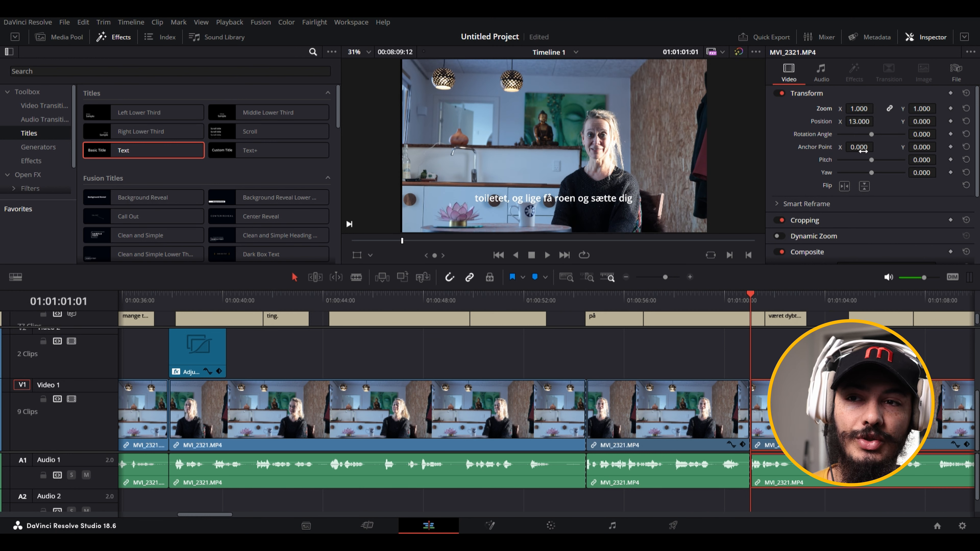
pyautogui.doubleClick(825, 122)
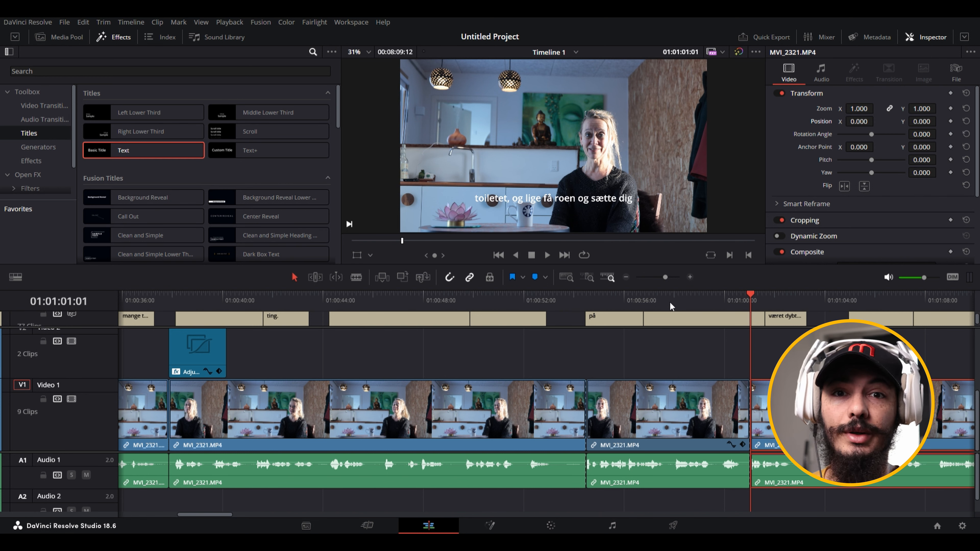
# - Play back the cut from the zoomed clip to the wide shot, starting at 01:00:58:08
pyautogui.click(682, 299)
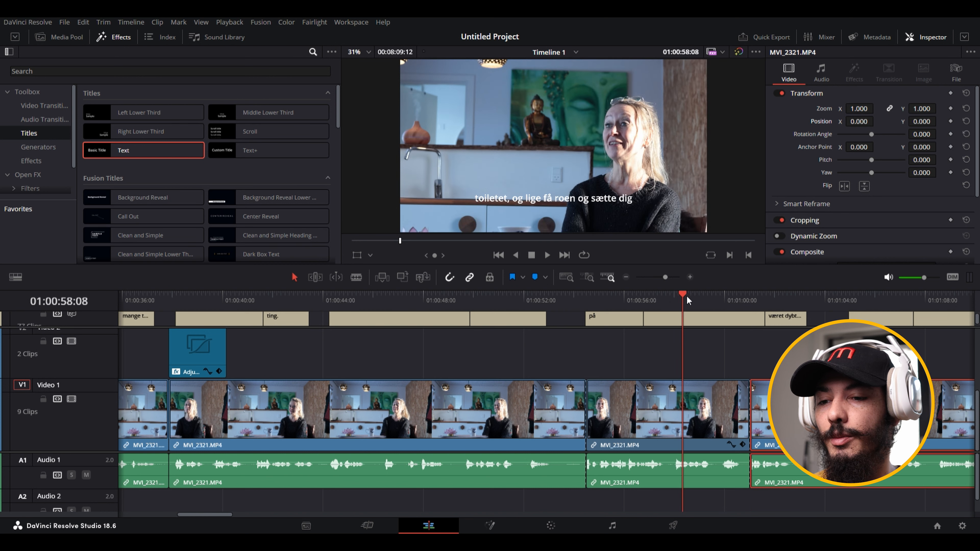
pyautogui.press('space')
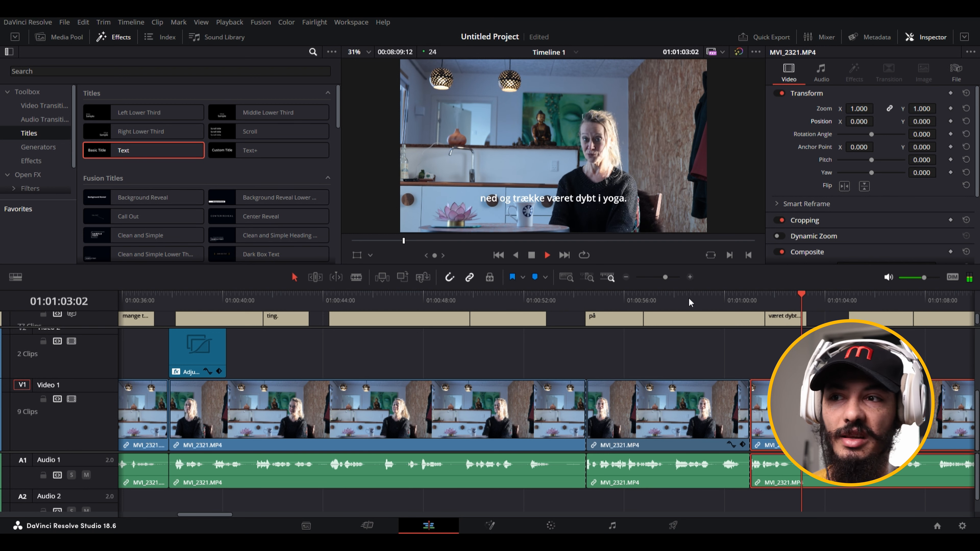
pyautogui.scroll(-10, 657, 344)
pyautogui.scroll(6, 645, 377)
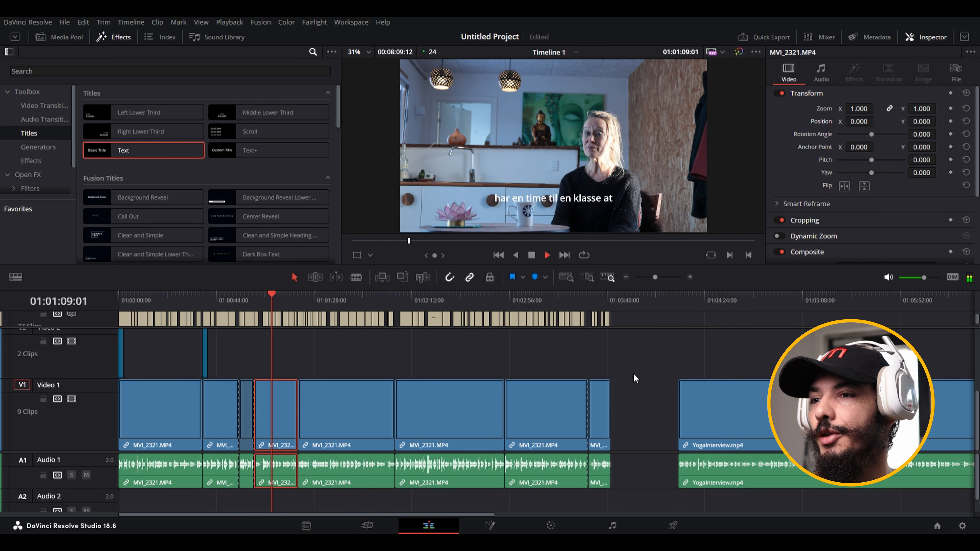
# - Scrub through the following interview clips up to 01:01:37:08 and review the whole edited section of the timeline
pyautogui.click(290, 297)
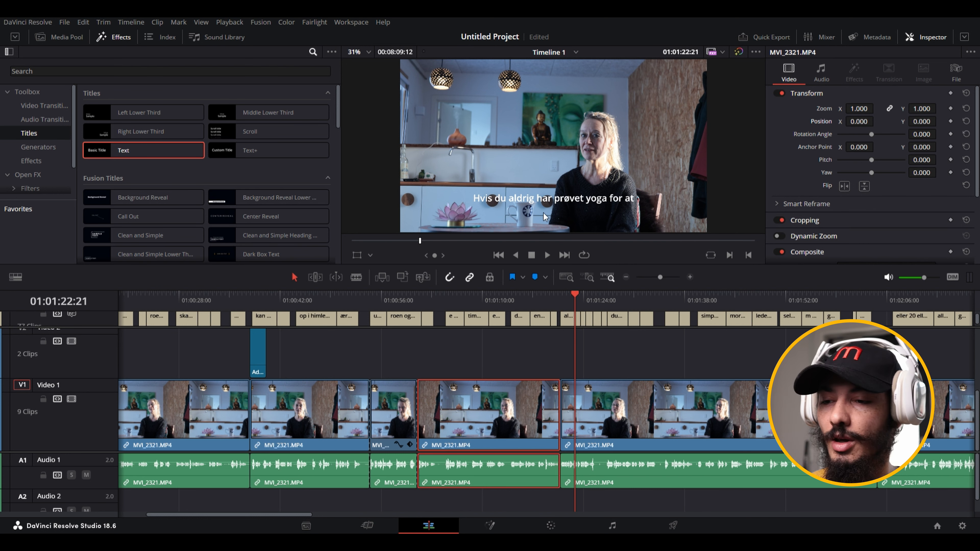
pyautogui.click(626, 296)
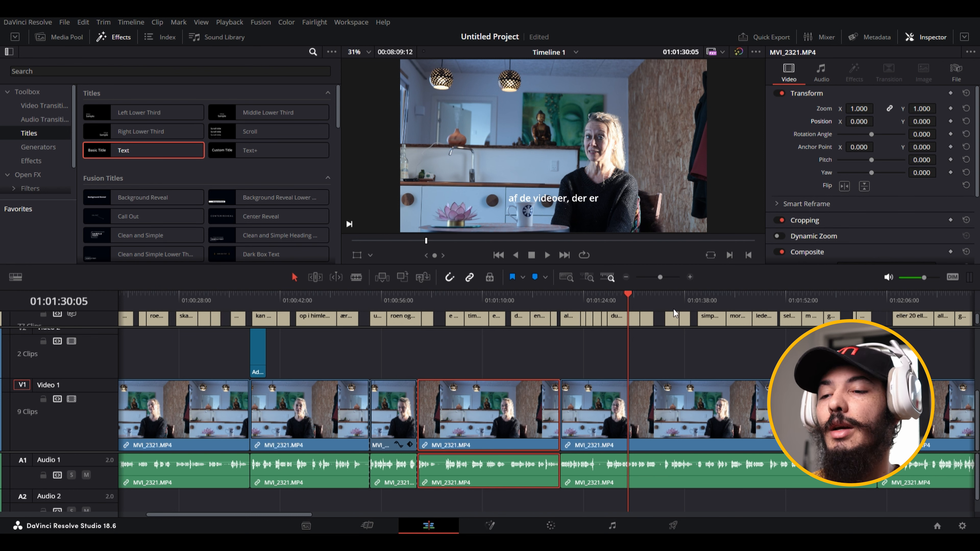
pyautogui.click(655, 297)
pyautogui.click(679, 298)
pyautogui.hotkey('ctrl', '-')
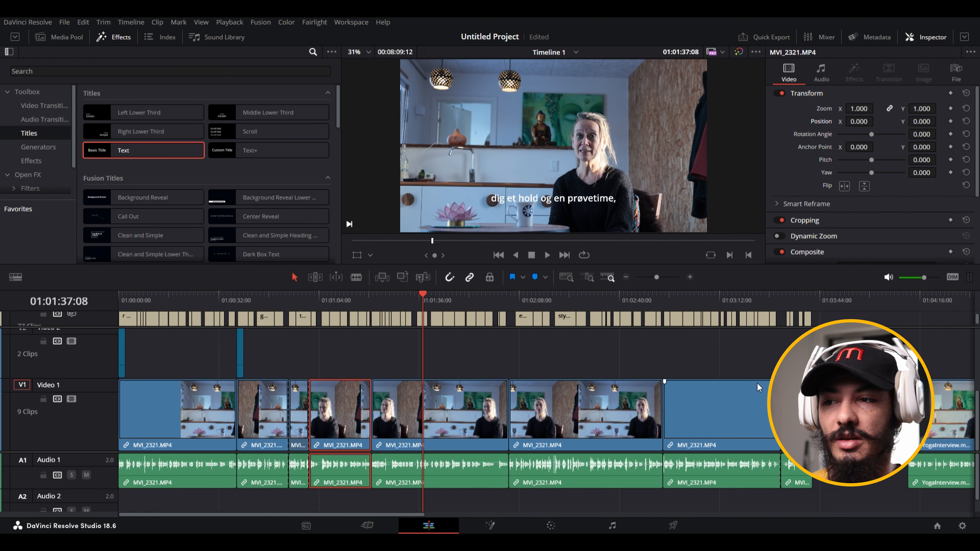
pyautogui.hotkey('ctrl', '-')
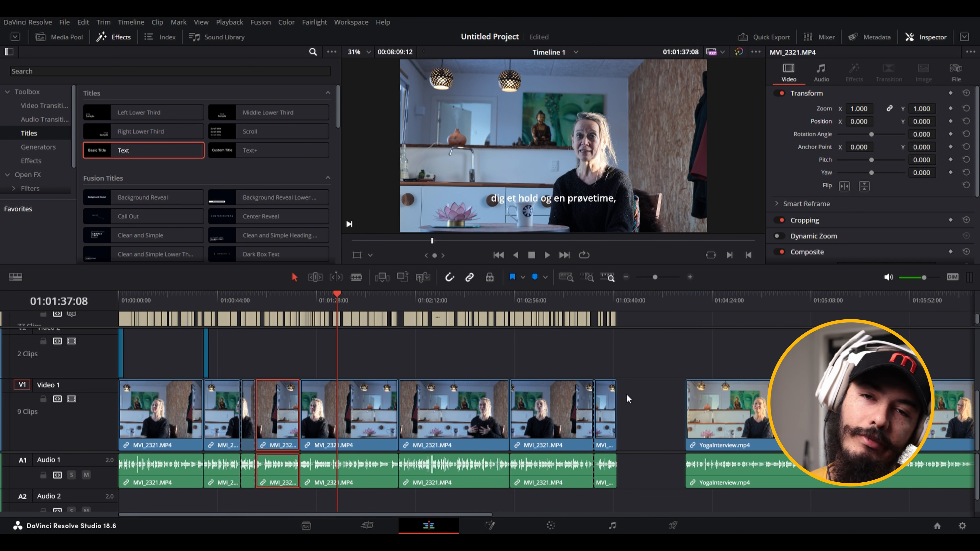
pyautogui.moveTo(632, 391); pyautogui.dragTo(74, 444)
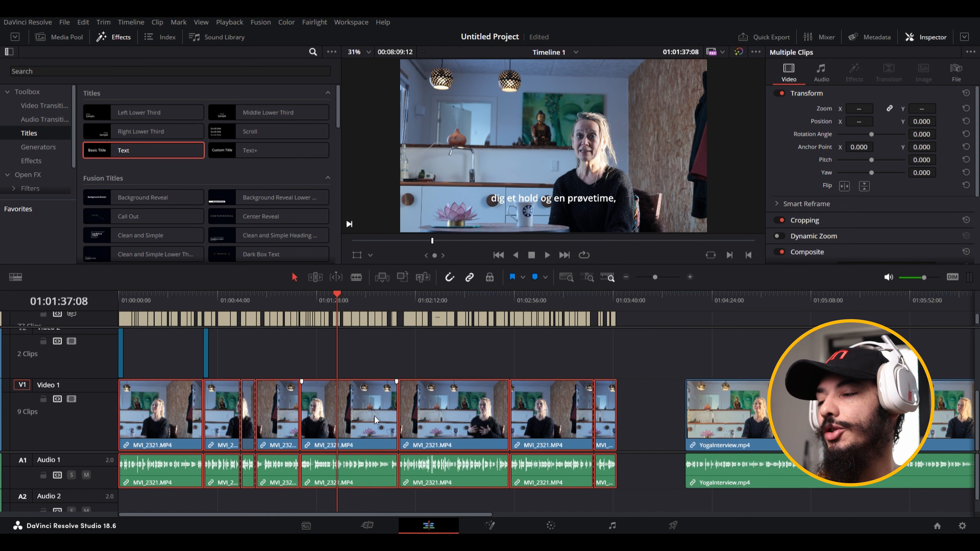
pyautogui.click(633, 420)
pyautogui.click(641, 430)
pyautogui.click(645, 471)
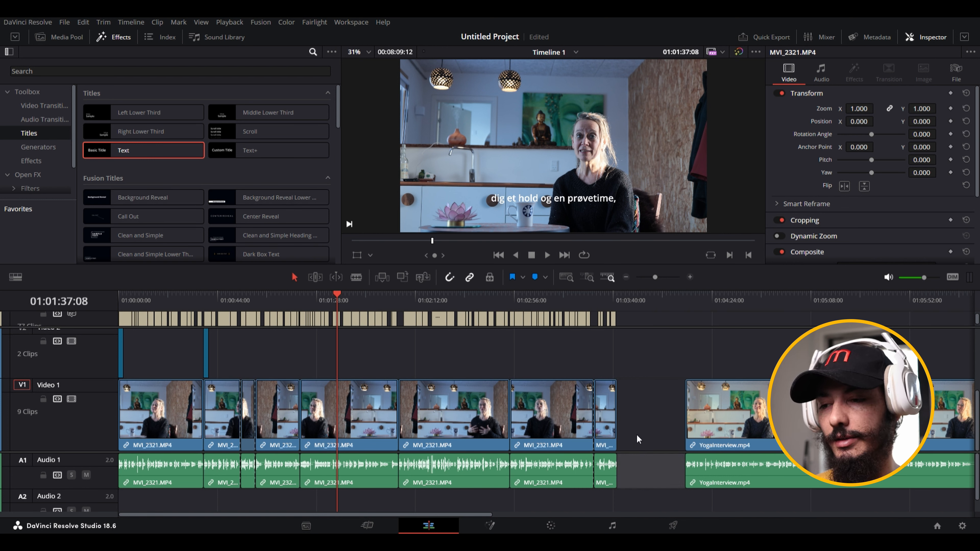
pyautogui.moveTo(656, 481); pyautogui.dragTo(25, 407)
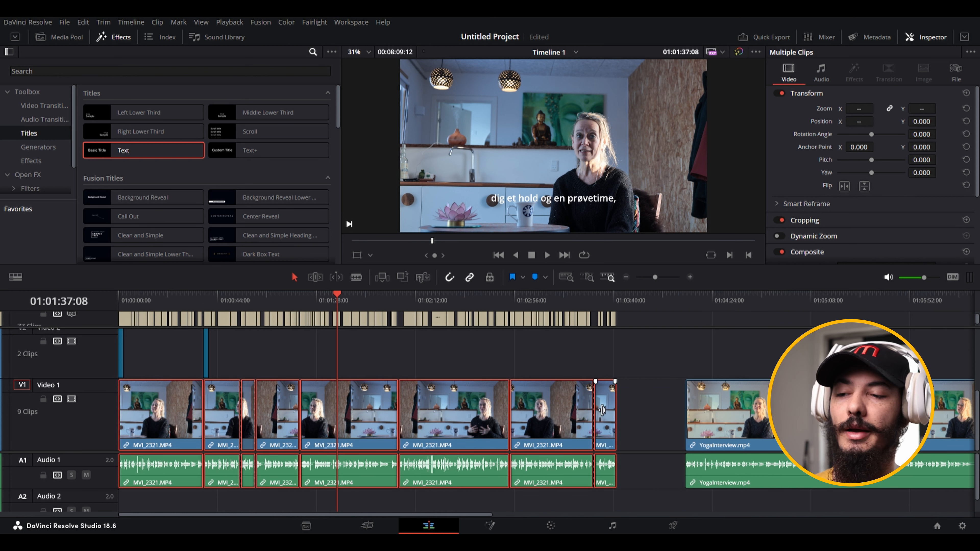
pyautogui.click(619, 405)
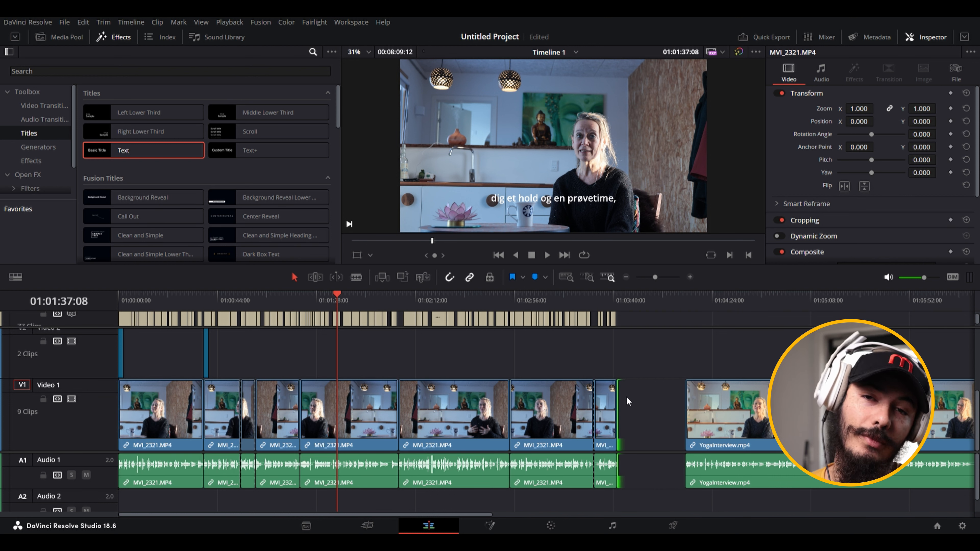
pyautogui.click(621, 359)
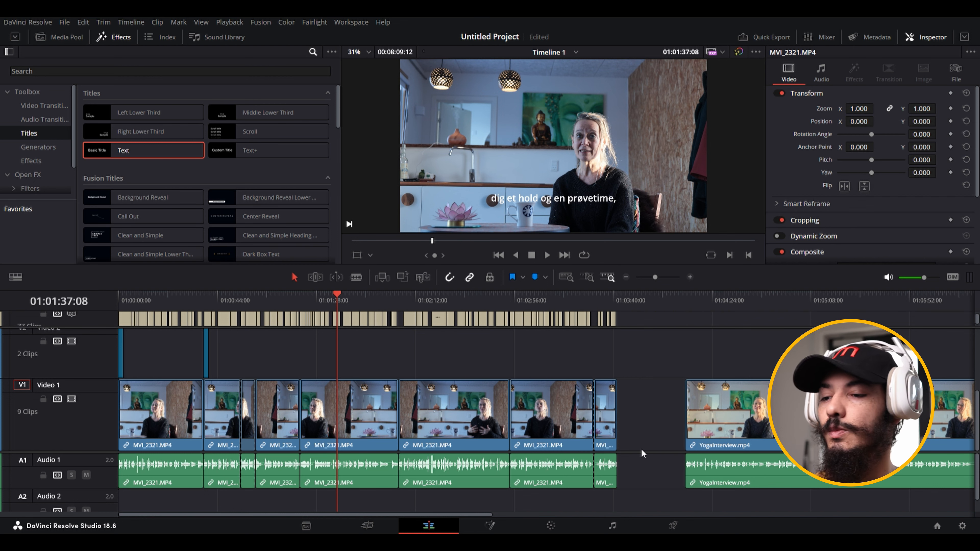
# - Unlink the audio from the video of all MVI_2321.MP4 clips on Video 1 and Audio 1
pyautogui.moveTo(649, 483); pyautogui.dragTo(99, 401)
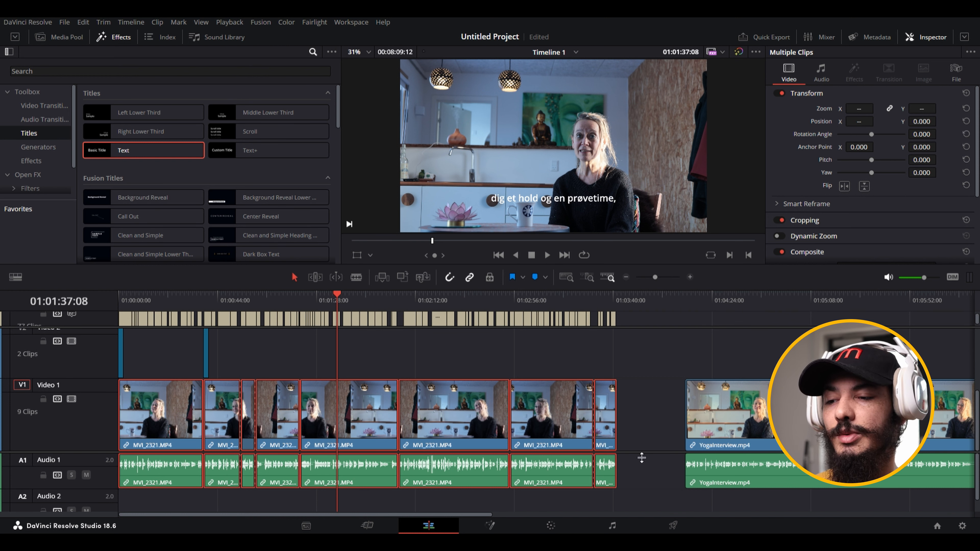
pyautogui.moveTo(682, 494); pyautogui.dragTo(118, 409)
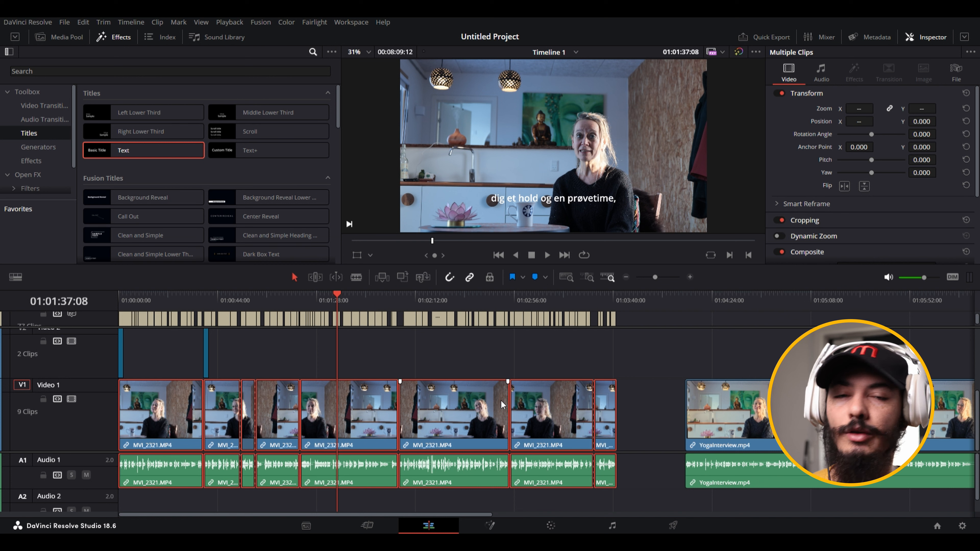
pyautogui.hotkey('ctrl', 'alt', 'l')
# - Test the unlinking by moving the last MVI_2321.MP4 audio clip into the gap on Audio 1, and undo the move
pyautogui.click(607, 477)
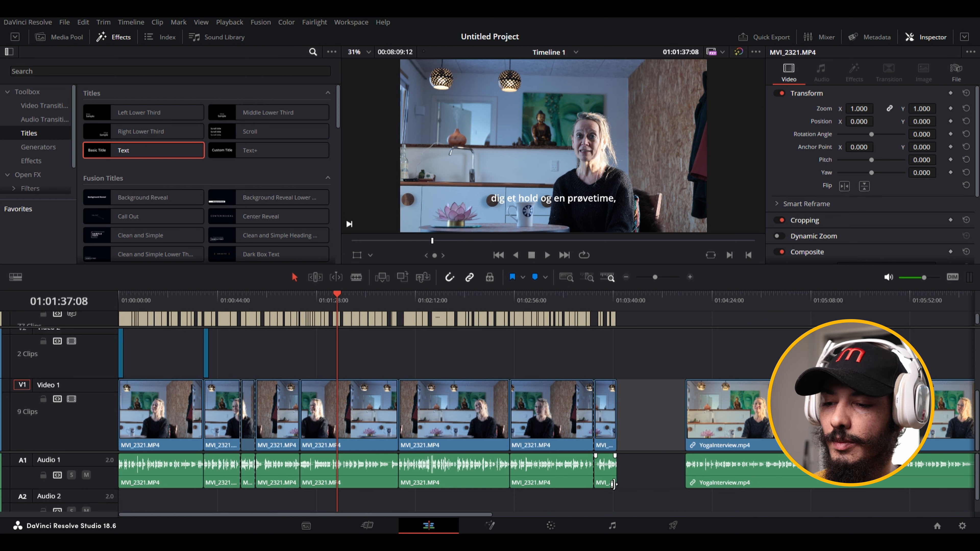
pyautogui.moveTo(610, 482); pyautogui.dragTo(643, 480)
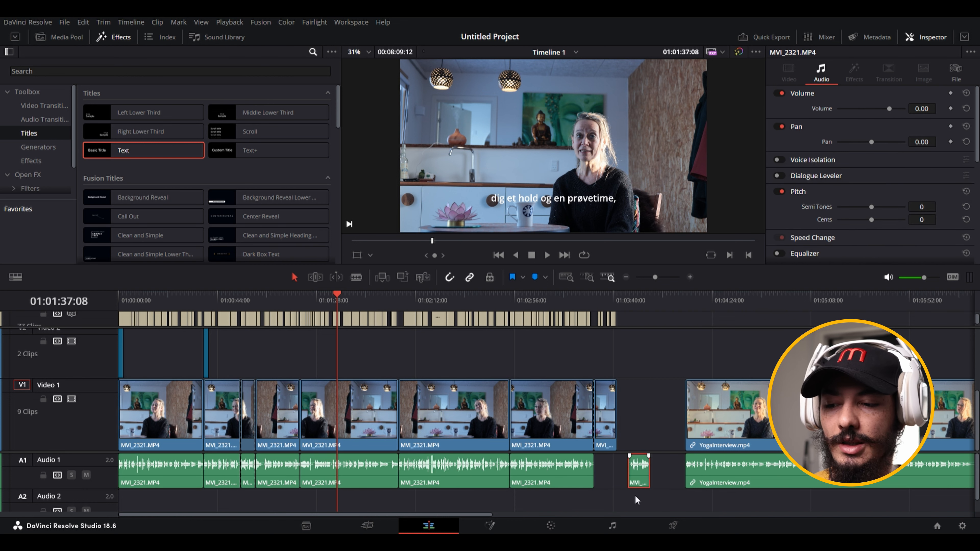
pyautogui.hotkey('ctrl', 'z')
pyautogui.click(544, 301)
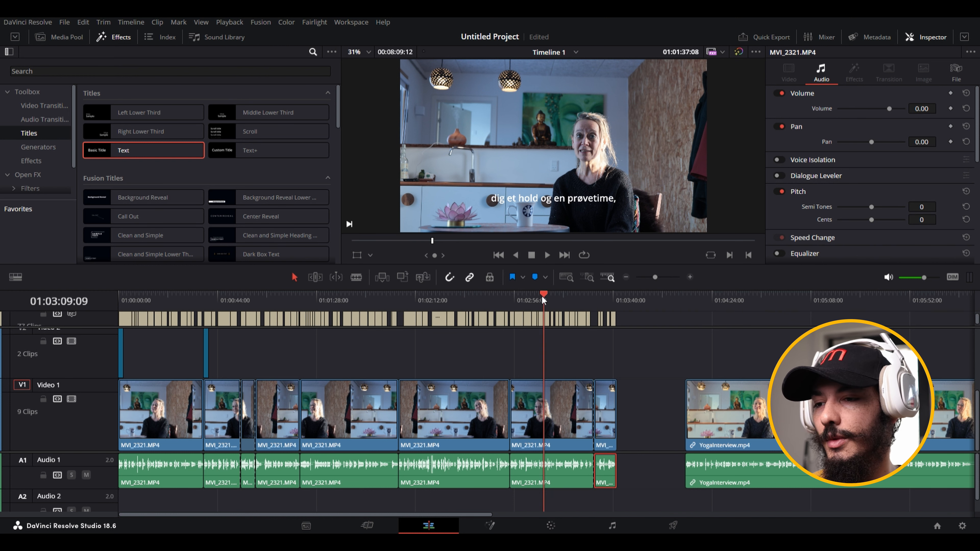
pyautogui.click(649, 482)
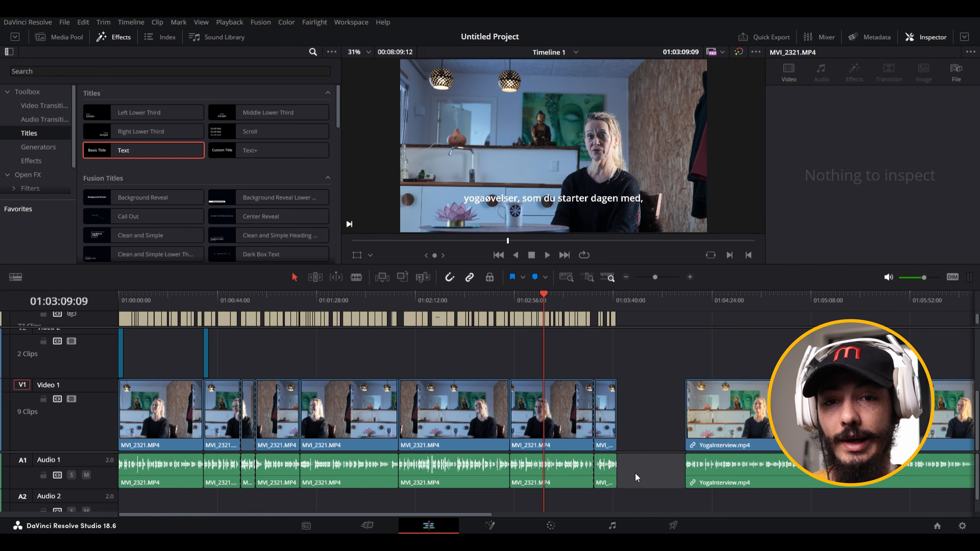
pyautogui.click(194, 299)
pyautogui.click(186, 468)
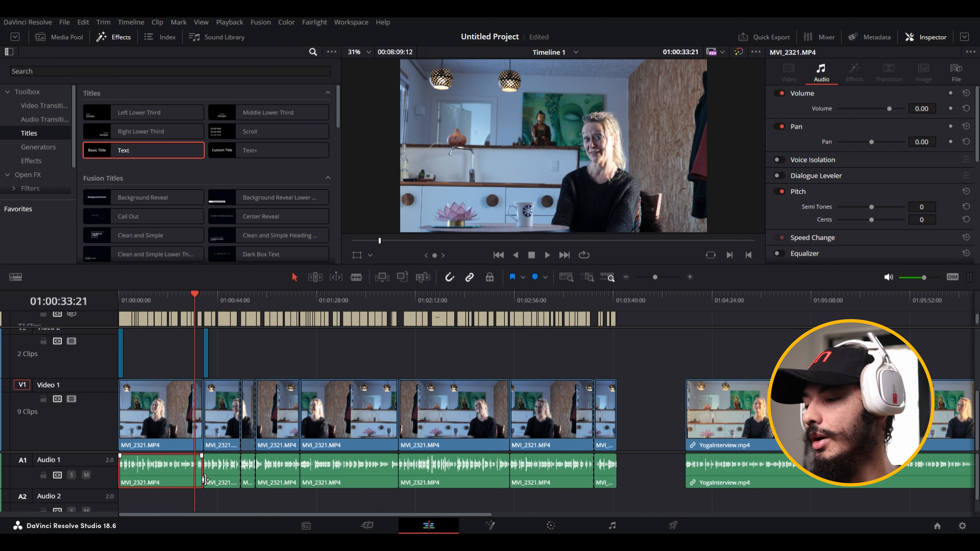
pyautogui.click(221, 476)
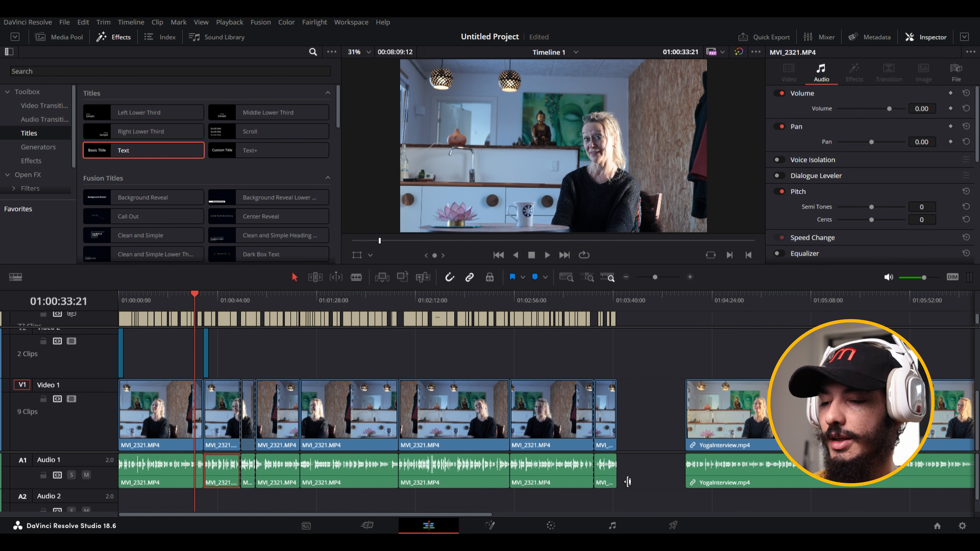
pyautogui.click(624, 476)
pyautogui.click(645, 412)
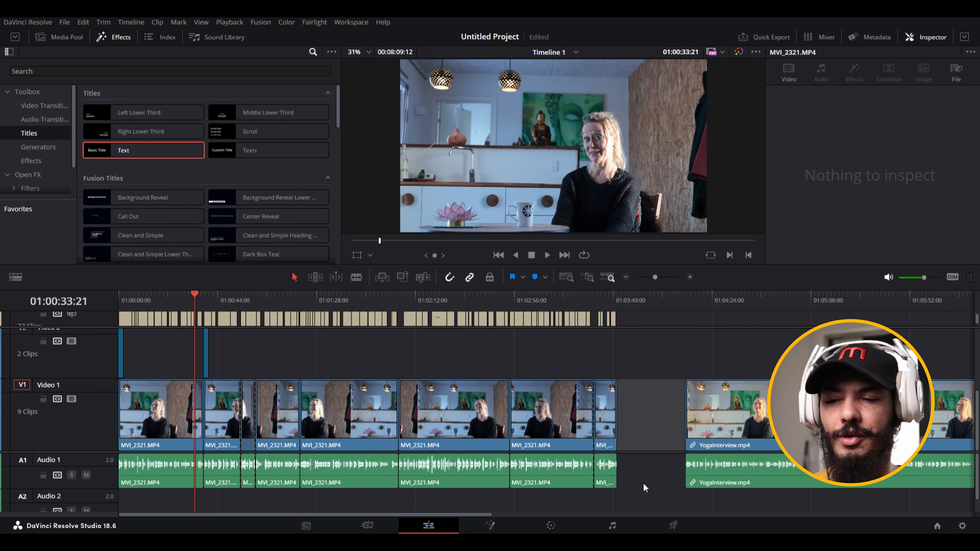
# - Combine all unlinked MVI_2321.MP4 audio clips on Audio 1 into one compound clip named TALK
pyautogui.moveTo(643, 484); pyautogui.dragTo(134, 484)
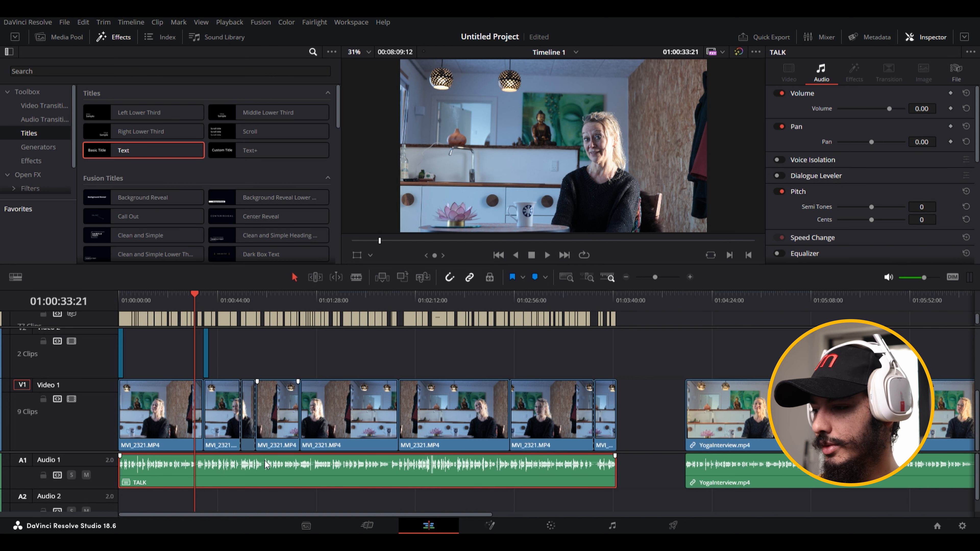
pyautogui.scroll(1, 243, 480)
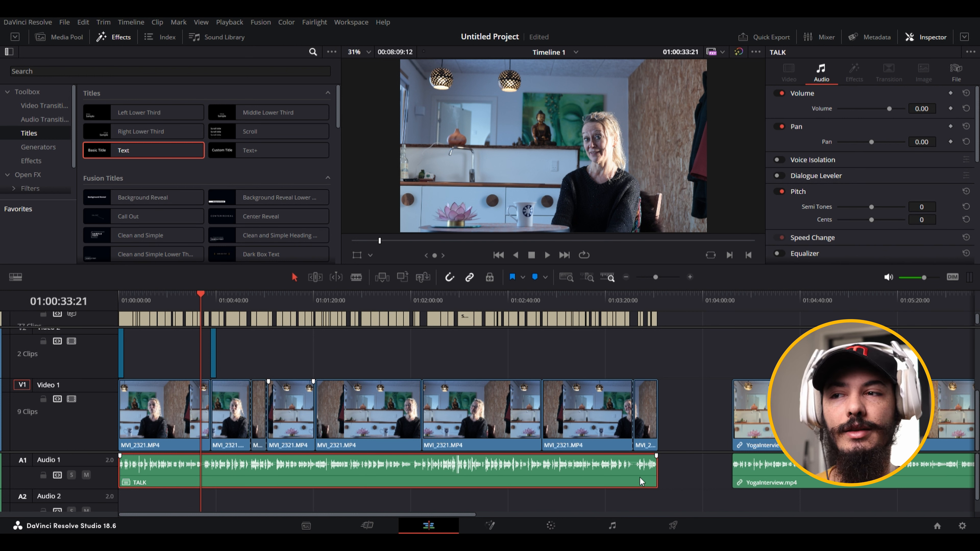
# - Look at the TALK clip and track mixer on the Fairlight page, and return to the Edit page
pyautogui.click(593, 504)
pyautogui.click(617, 526)
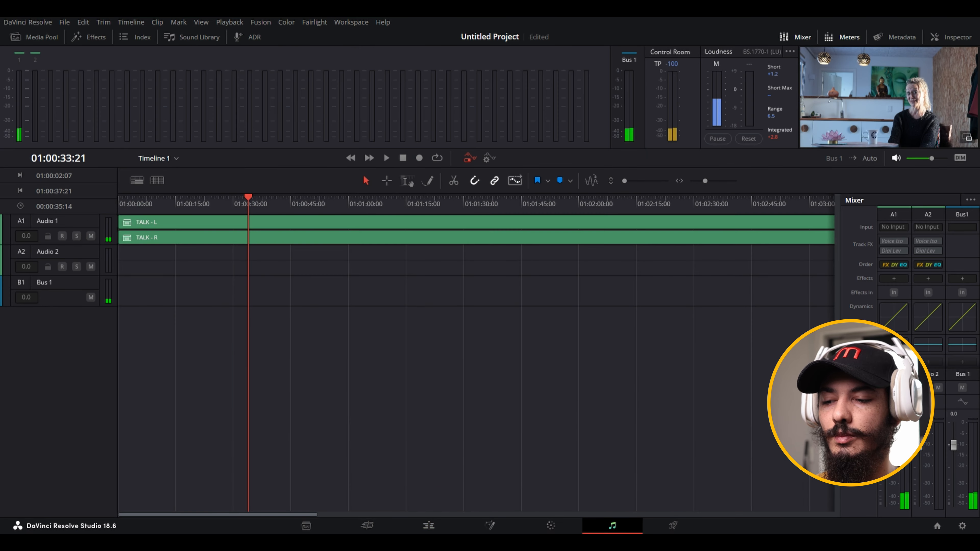
pyautogui.click(456, 527)
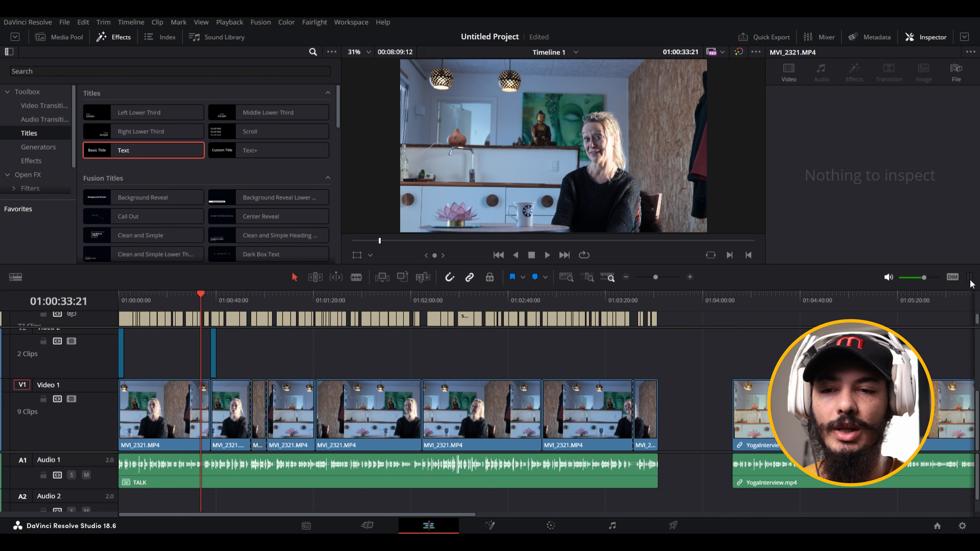
# - Play the TALK audio from 01:00:33:21 to check its level, and switch to the Fairlight page
pyautogui.press('space')
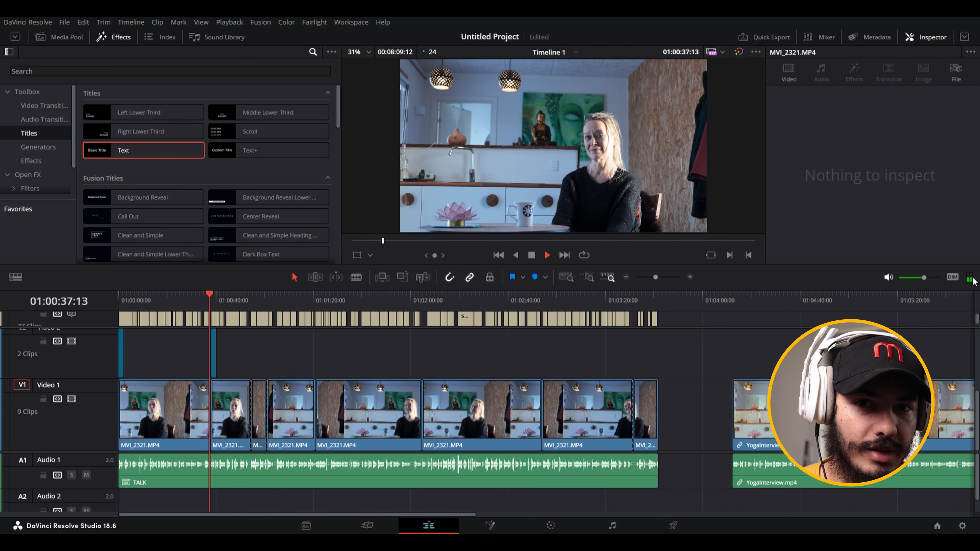
pyautogui.press('space')
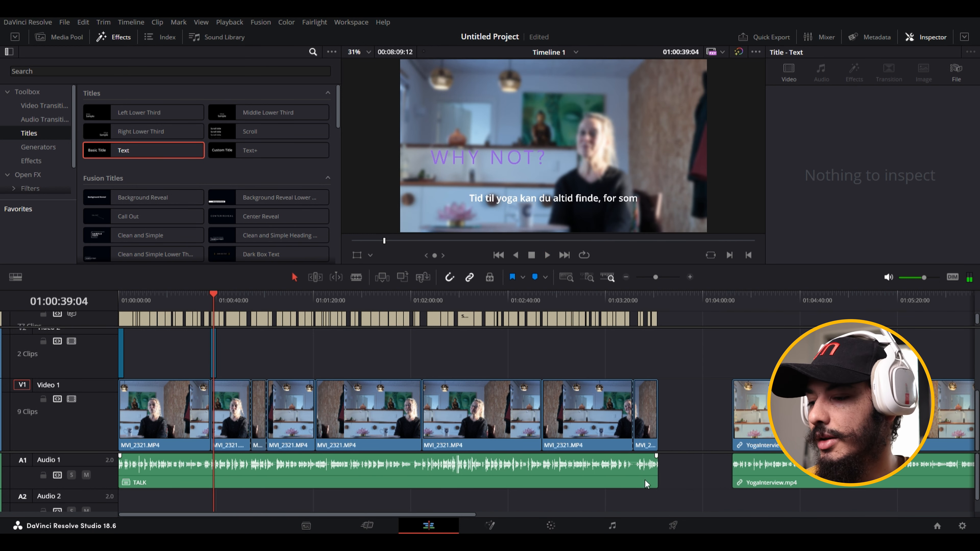
pyautogui.click(613, 525)
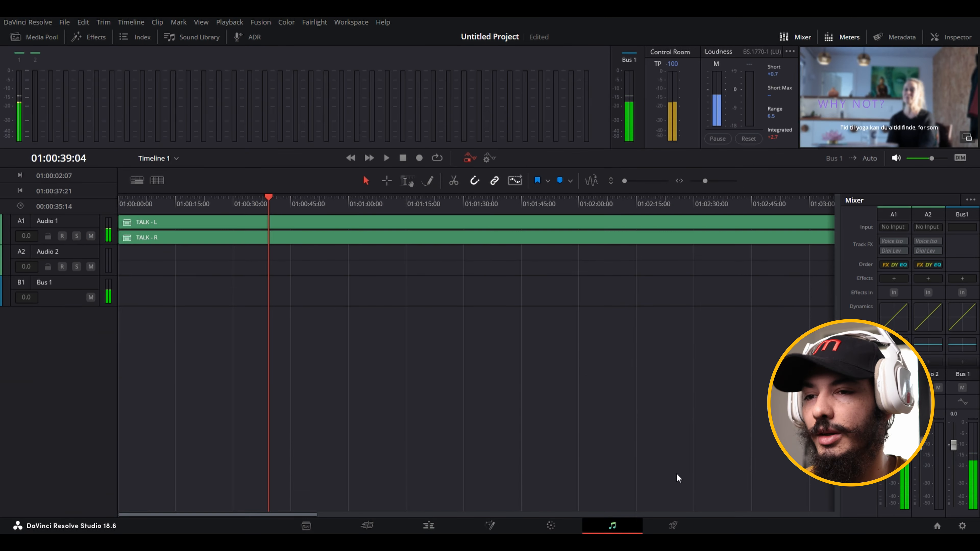
# - Select the Audio 1 track and play the TALK clip from 01:00:39:04 in short stretches to check its levels
pyautogui.click(82, 222)
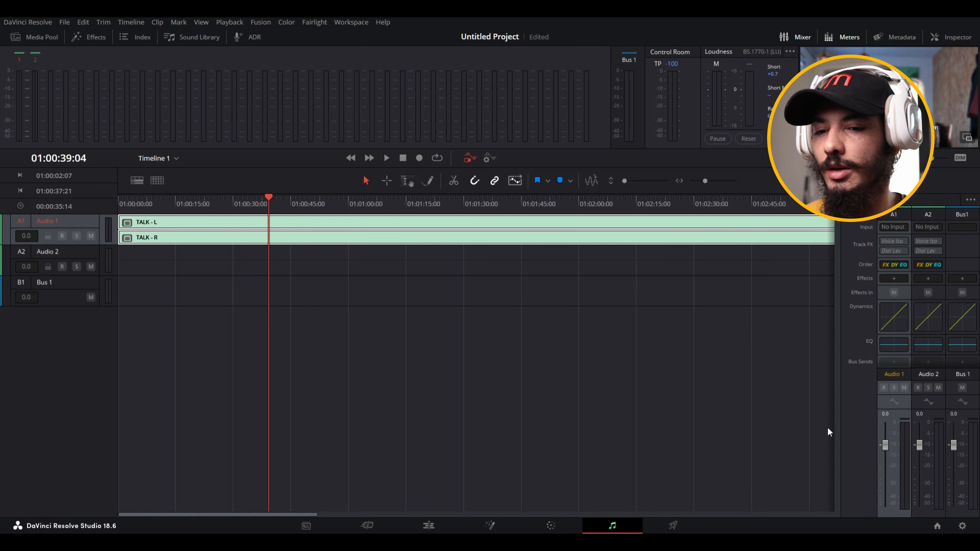
pyautogui.press('space')
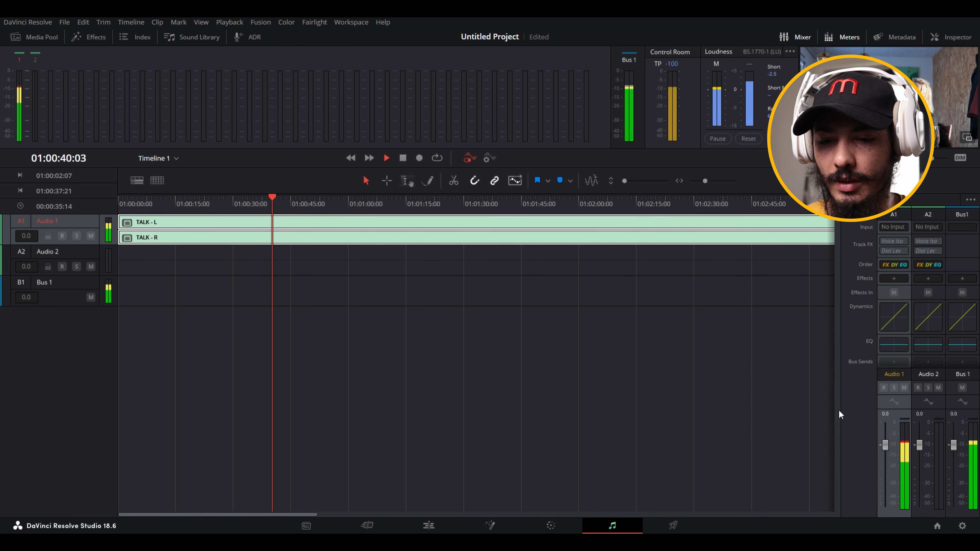
pyautogui.press('space')
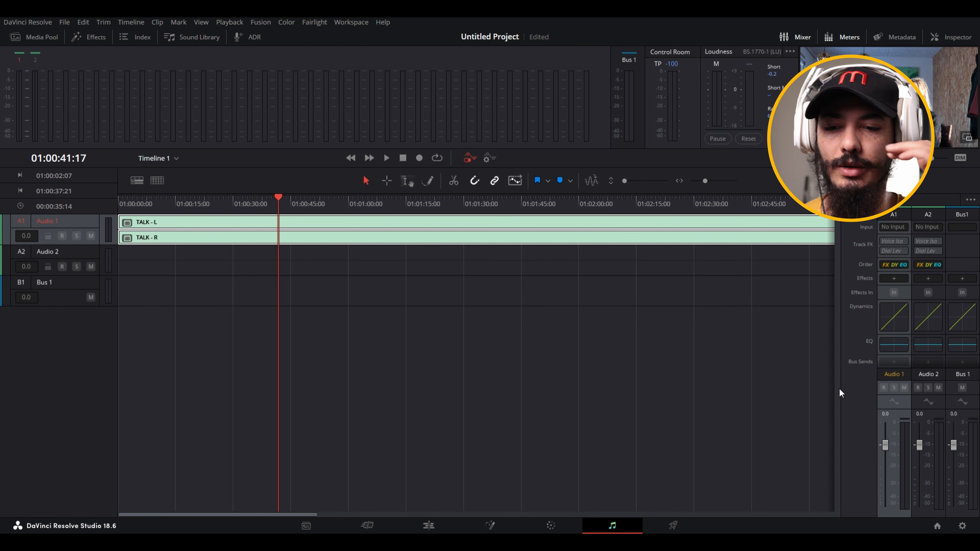
pyautogui.press('space')
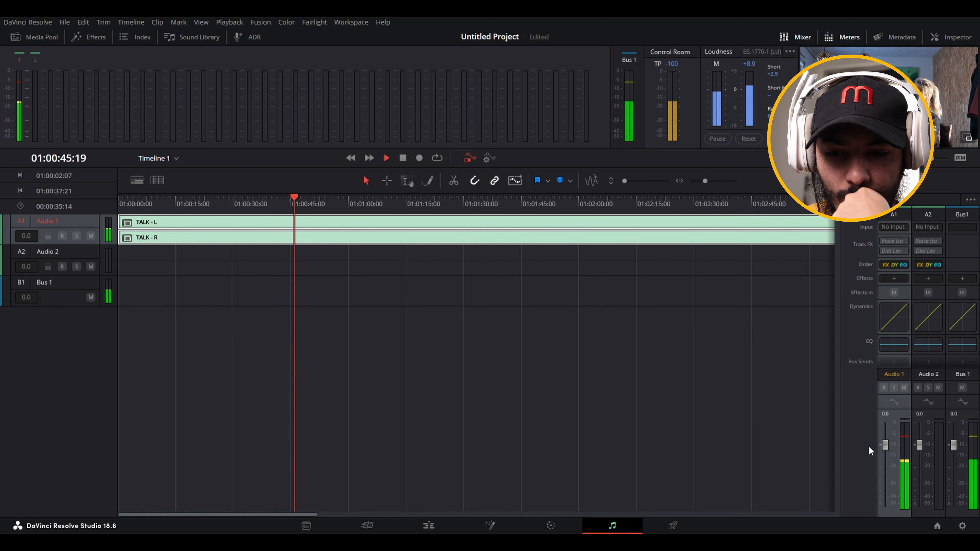
pyautogui.press('space')
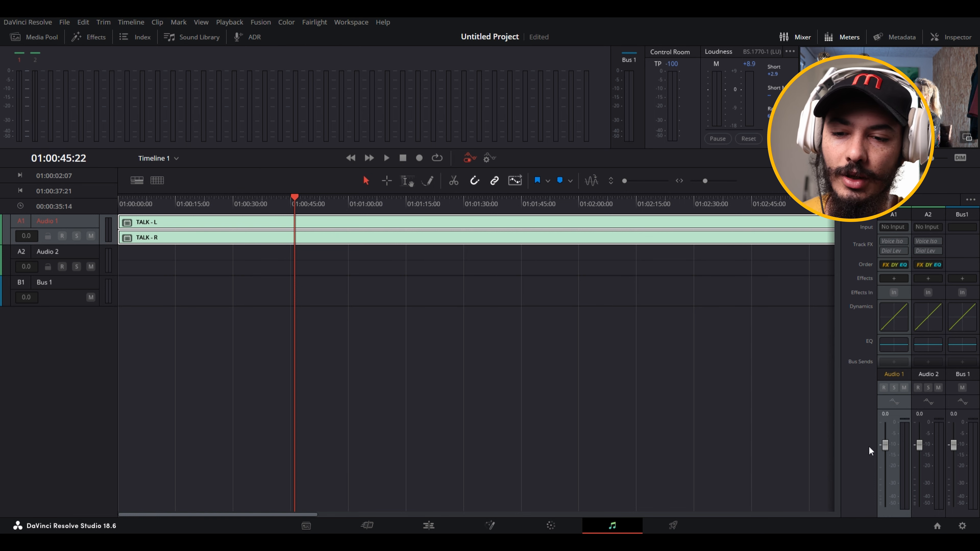
pyautogui.press('space')
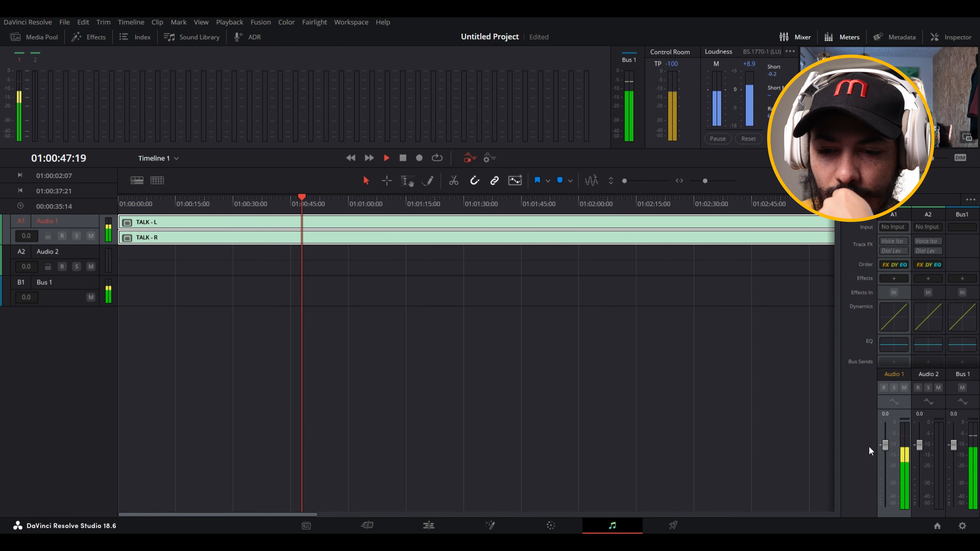
pyautogui.press('space')
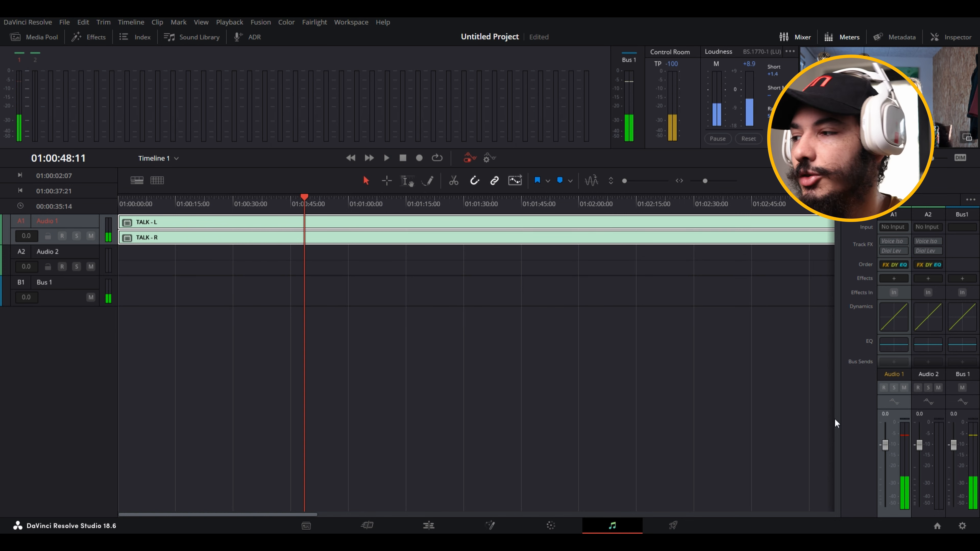
# - Undo the TALK compound clip on the Edit page, and select individual MVI_2321.MP4 audio clips on Audio 1
pyautogui.hotkey('shift', '4')
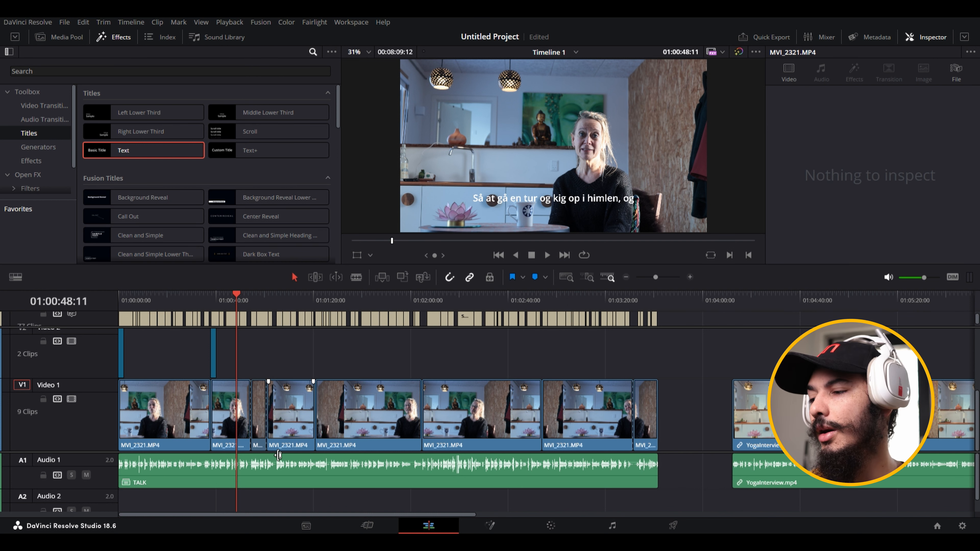
pyautogui.hotkey('ctrl', 'z')
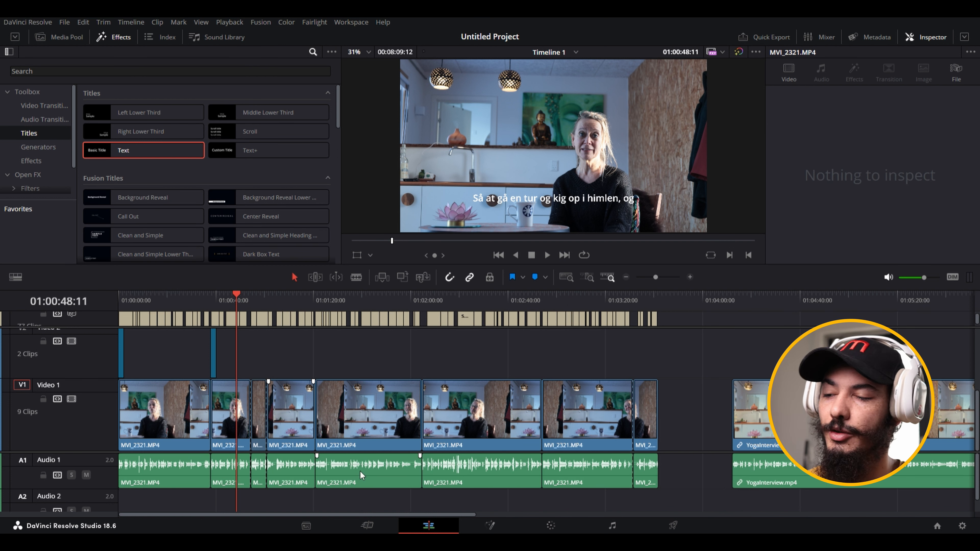
pyautogui.click(230, 477)
pyautogui.click(189, 478)
pyautogui.click(230, 478)
pyautogui.click(259, 476)
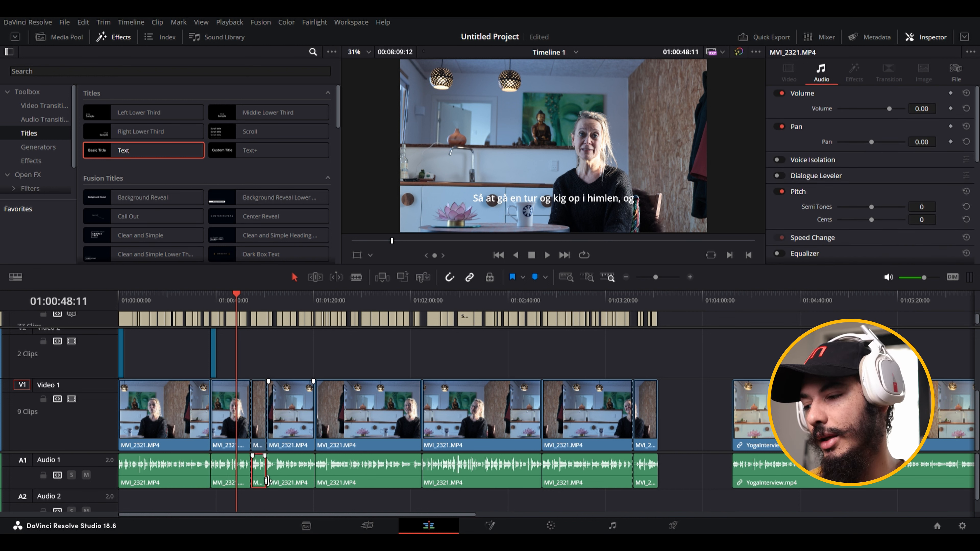
pyautogui.click(278, 477)
pyautogui.click(261, 477)
pyautogui.click(350, 476)
pyautogui.click(281, 477)
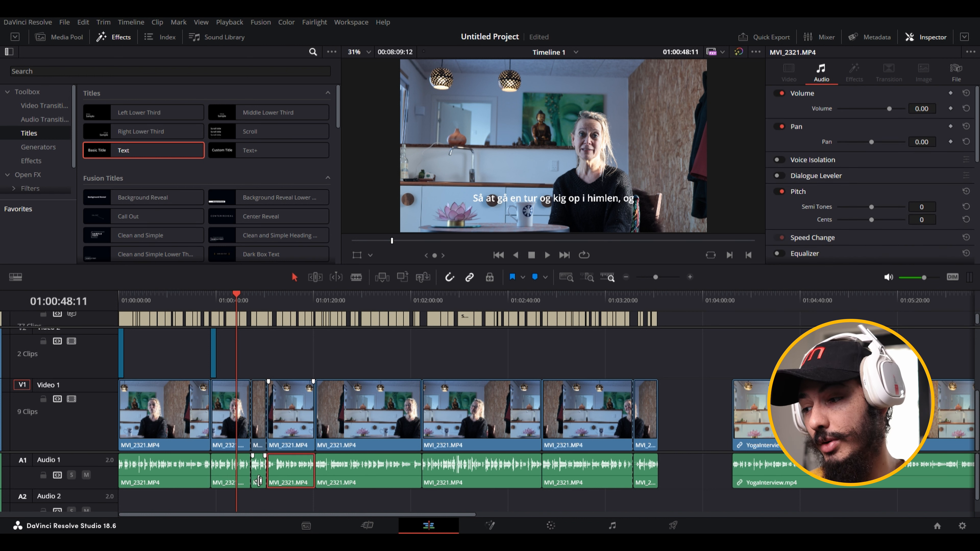
pyautogui.click(253, 477)
pyautogui.click(181, 476)
# - Play the first MVI_2321.MP4 audio clip from 01:00:19:07 and lower its volume to -4.20
pyautogui.click(165, 297)
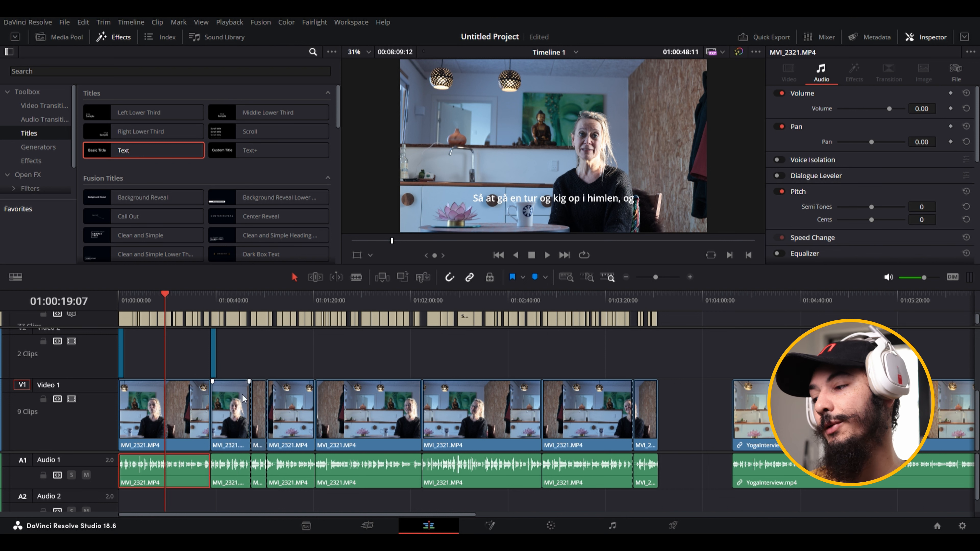
pyautogui.press('space')
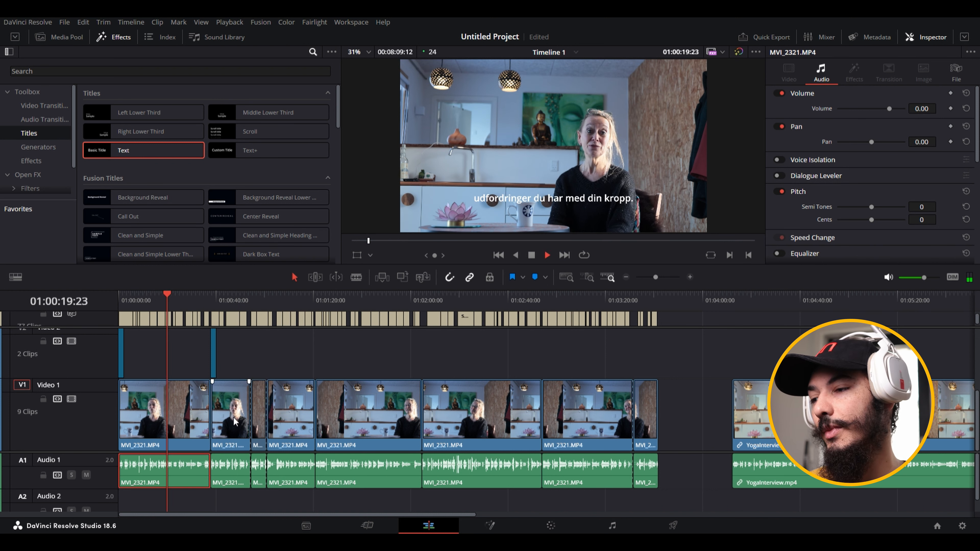
pyautogui.press('space')
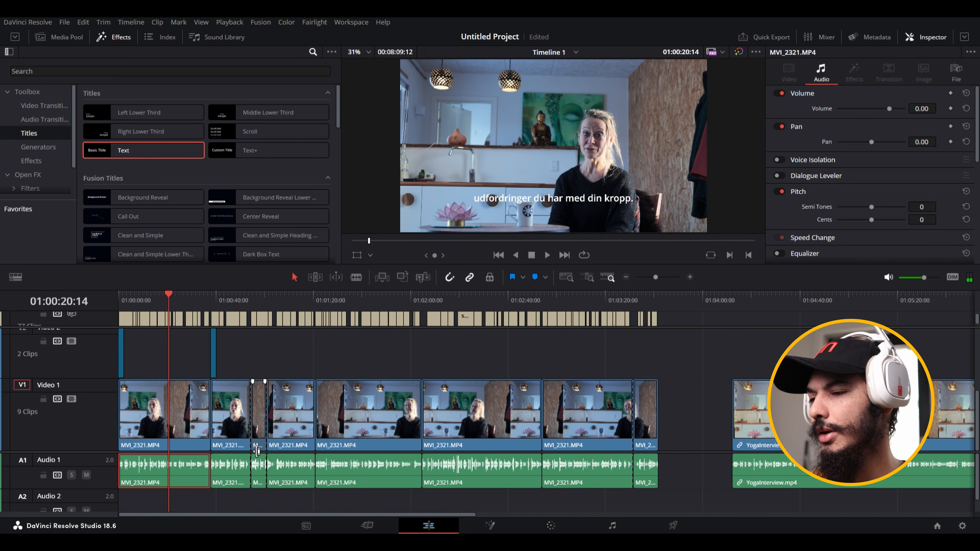
pyautogui.press('space')
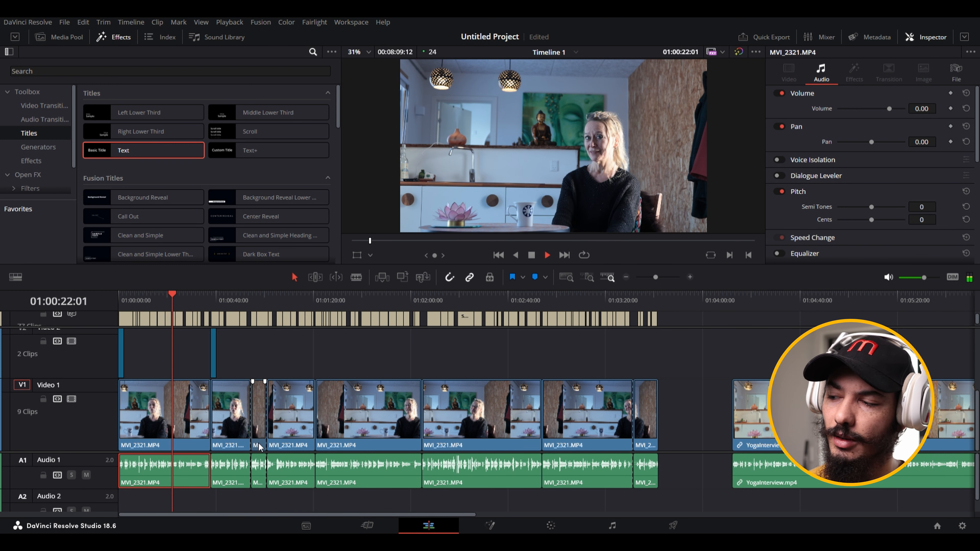
pyautogui.press('space')
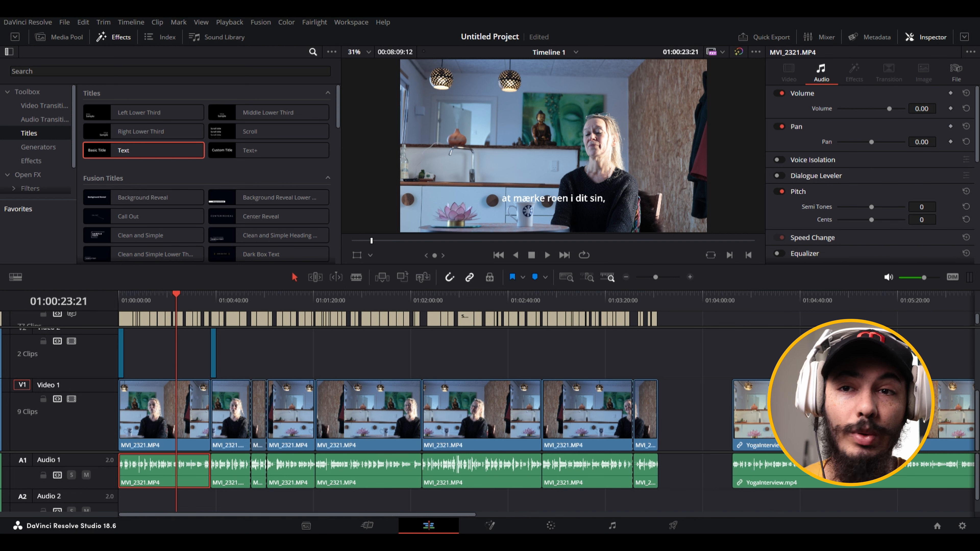
pyautogui.moveTo(922, 108); pyautogui.dragTo(916, 109)
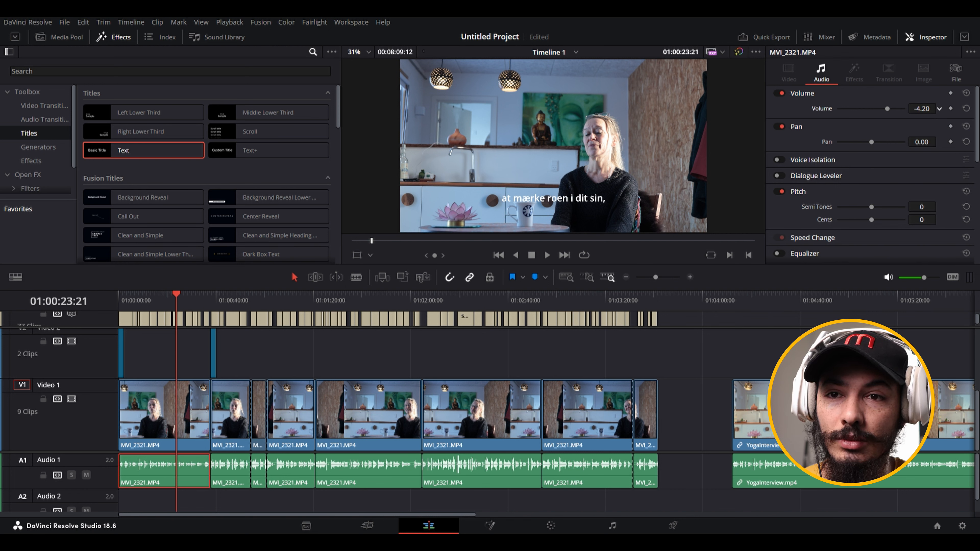
pyautogui.click(926, 111)
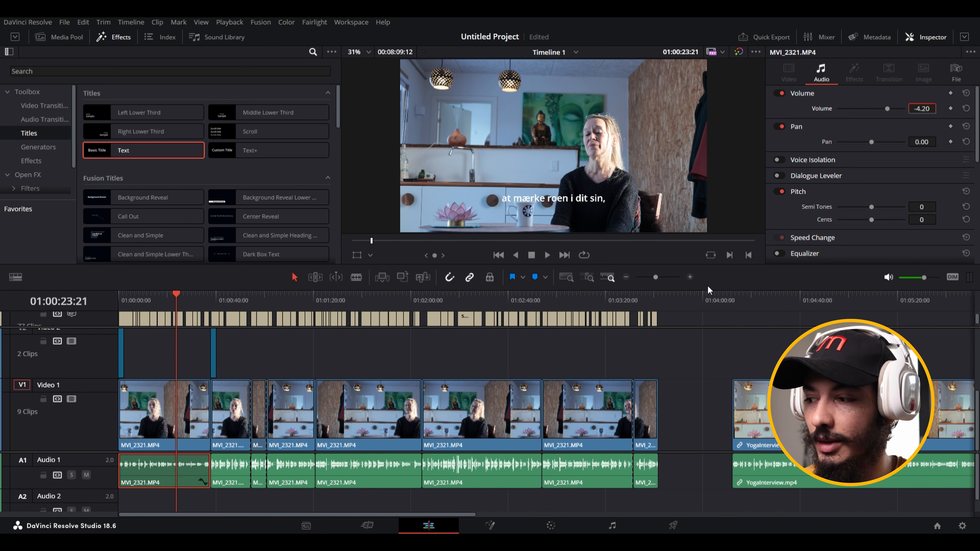
# - Play the second MVI_2321.MP4 audio clip, try lowering its volume to -15.65, and undo the volume changes
pyautogui.click(206, 302)
pyautogui.press('space')
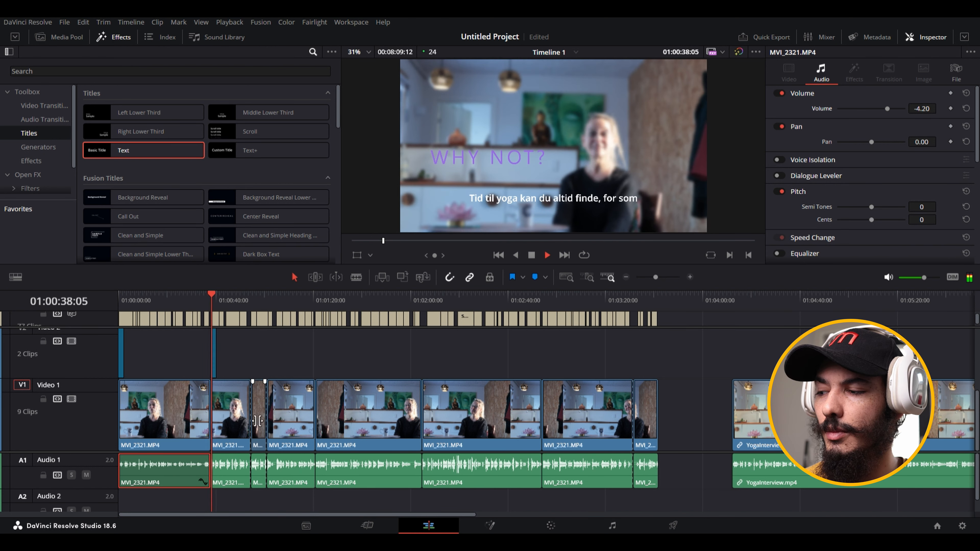
pyautogui.press('space')
pyautogui.click(234, 479)
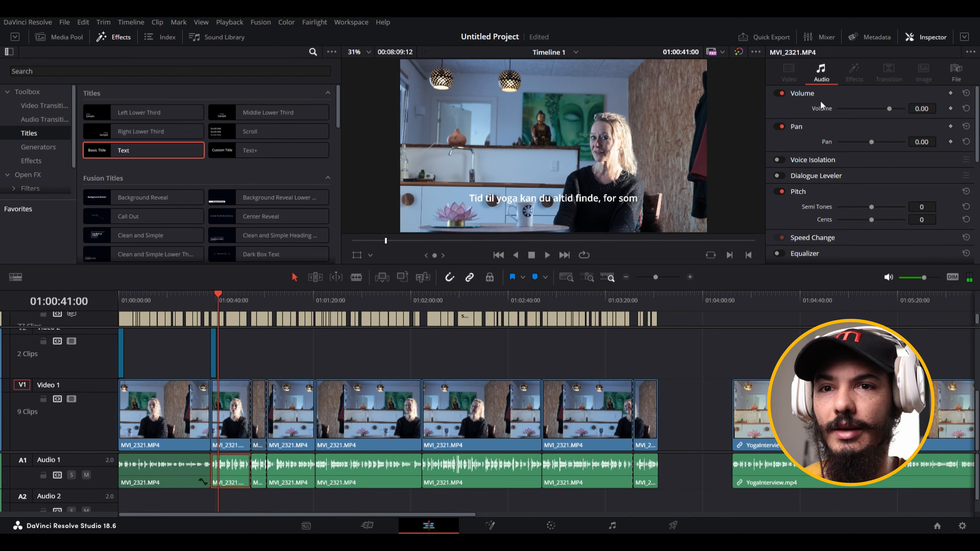
pyautogui.moveTo(888, 107); pyautogui.dragTo(880, 107)
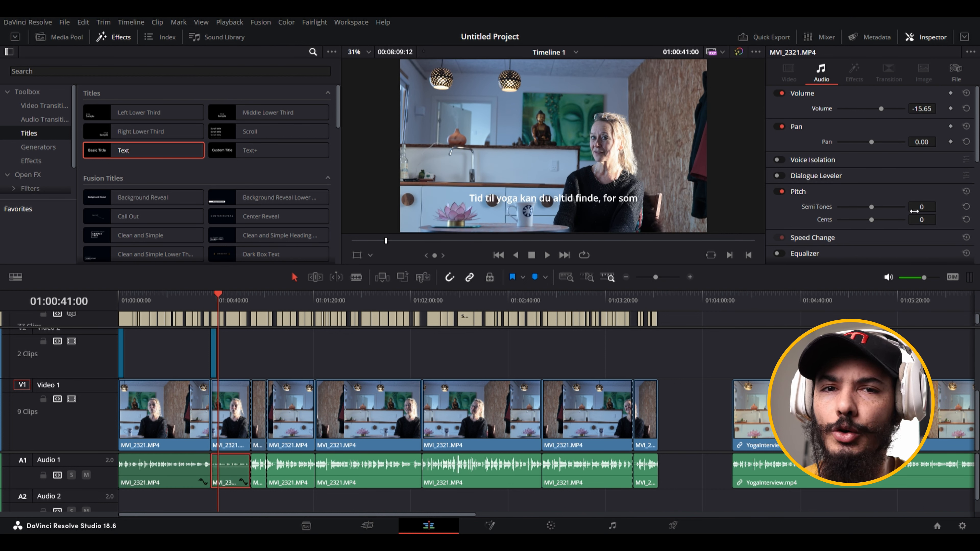
pyautogui.hotkey('ctrl', 'z')
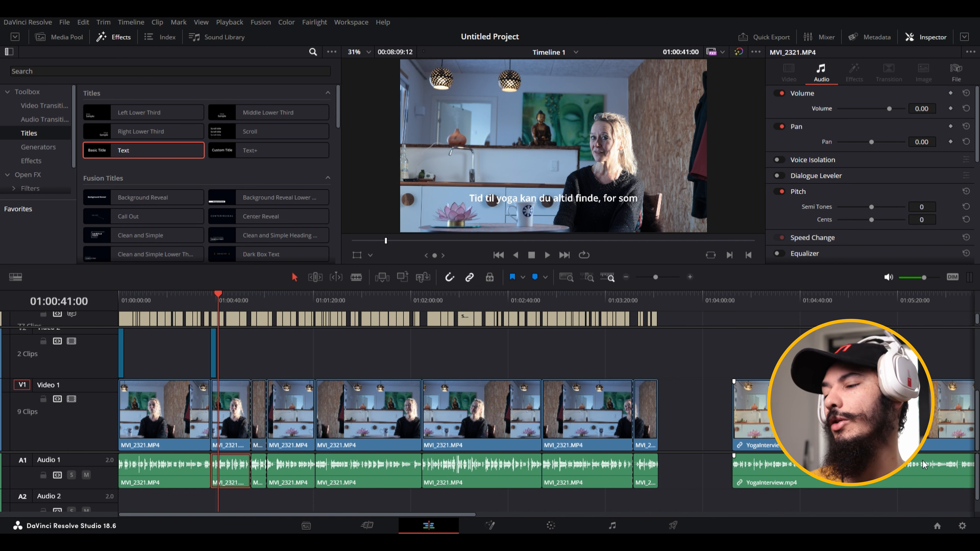
# - Try raising the first MVI_2321.MP4 audio clip's volume to 5.23 on its volume line, and undo the change
pyautogui.click(150, 297)
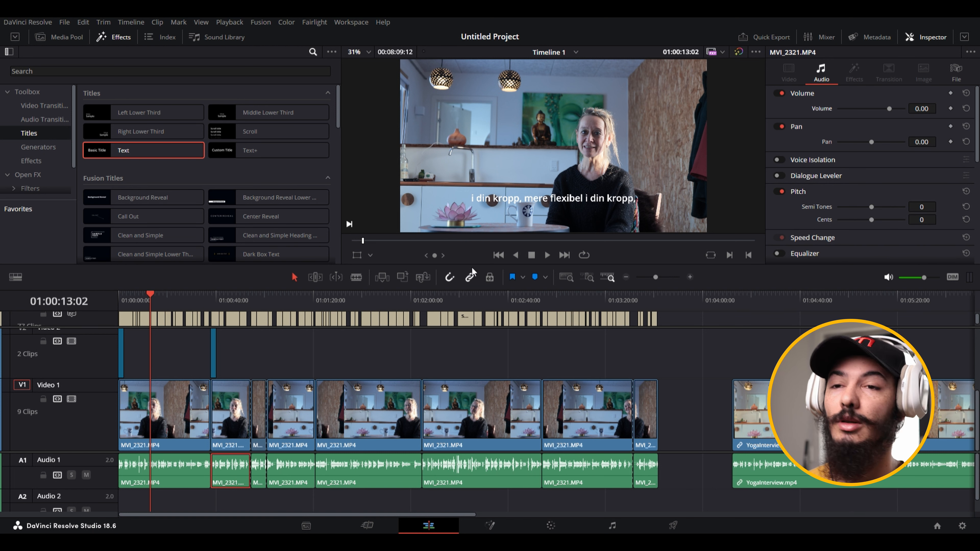
pyautogui.click(365, 349)
pyautogui.click(169, 474)
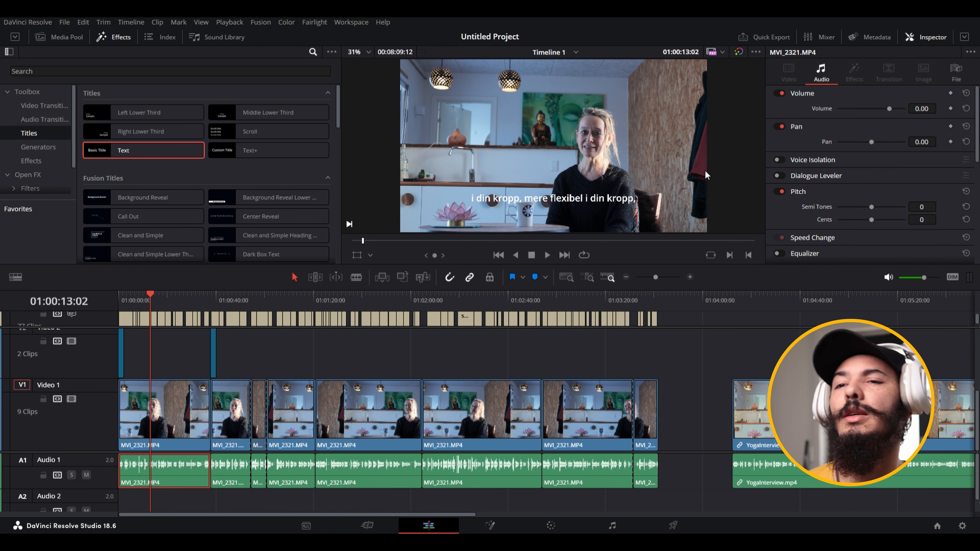
pyautogui.scroll(-2, 848, 155)
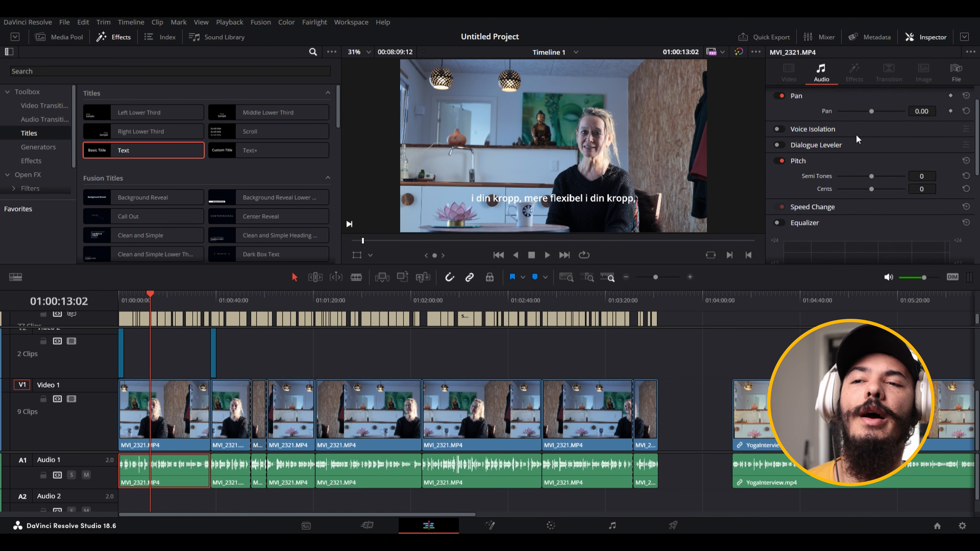
pyautogui.scroll(2, 857, 139)
pyautogui.scroll(3, 169, 492)
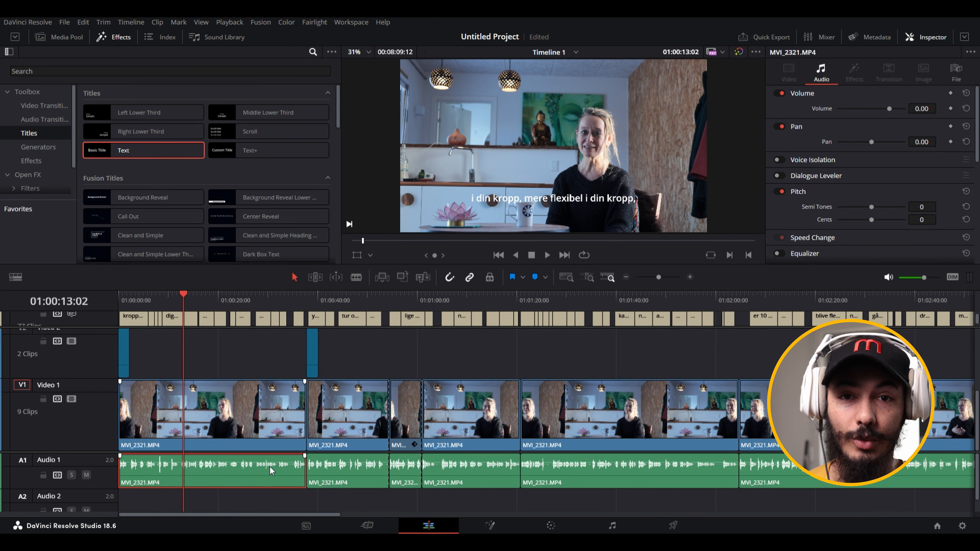
pyautogui.scroll(1, 272, 470)
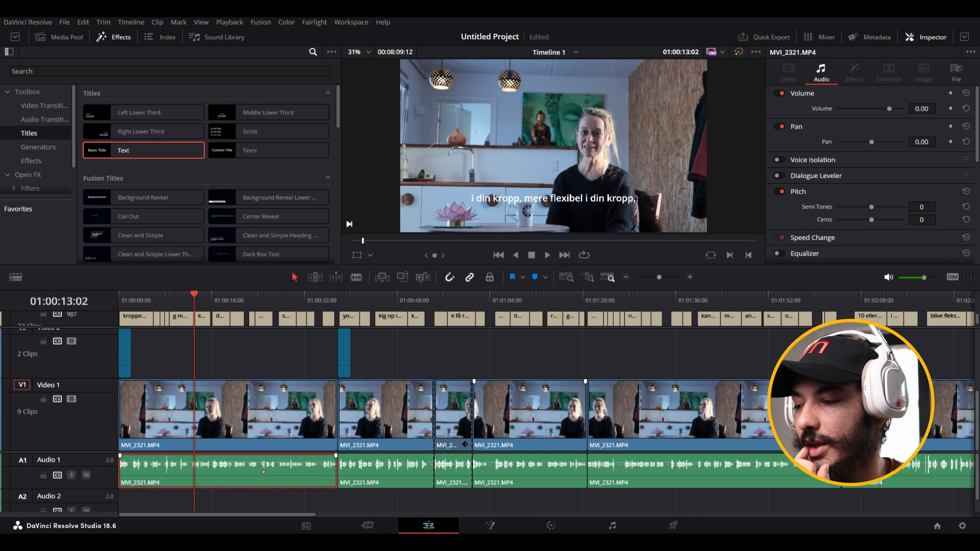
pyautogui.moveTo(263, 471)
pyautogui.mouseDown()
pyautogui.moveTo(266, 452)
pyautogui.moveTo(270, 466)
pyautogui.mouseUp()
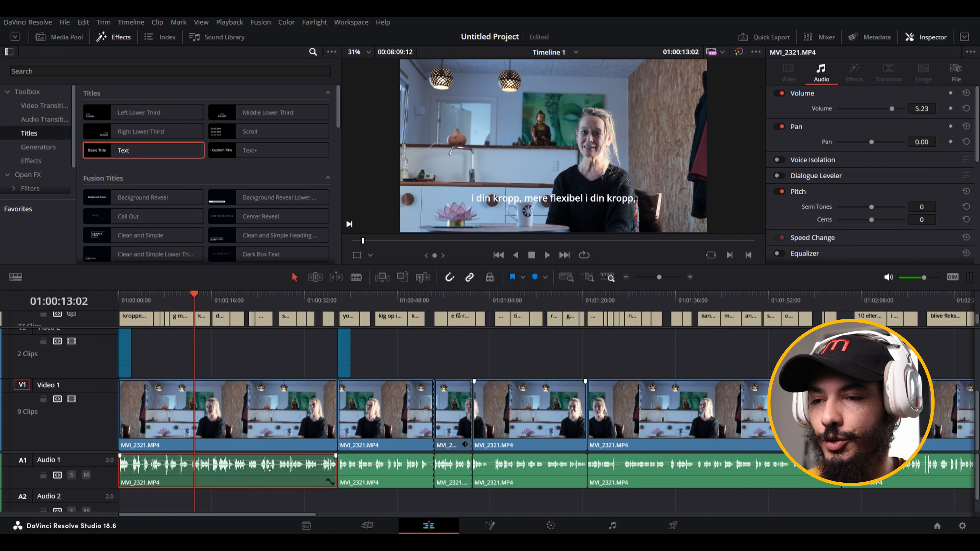
pyautogui.hotkey('ctrl', 'z')
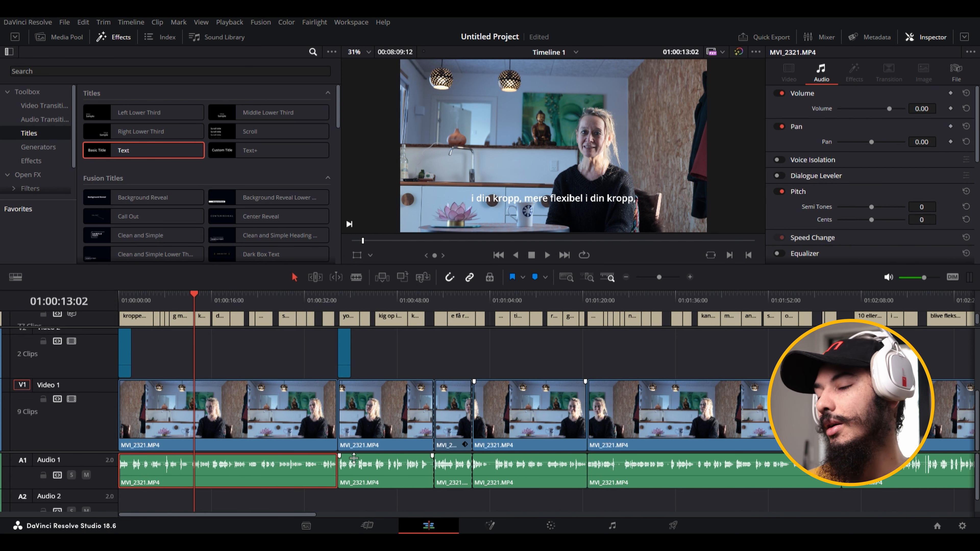
# - Select all MVI_2321.MP4 audio clips on Audio 1 and combine them again into the compound clip TALK
pyautogui.scroll(-4, 375, 458)
pyautogui.moveTo(746, 490); pyautogui.dragTo(162, 484)
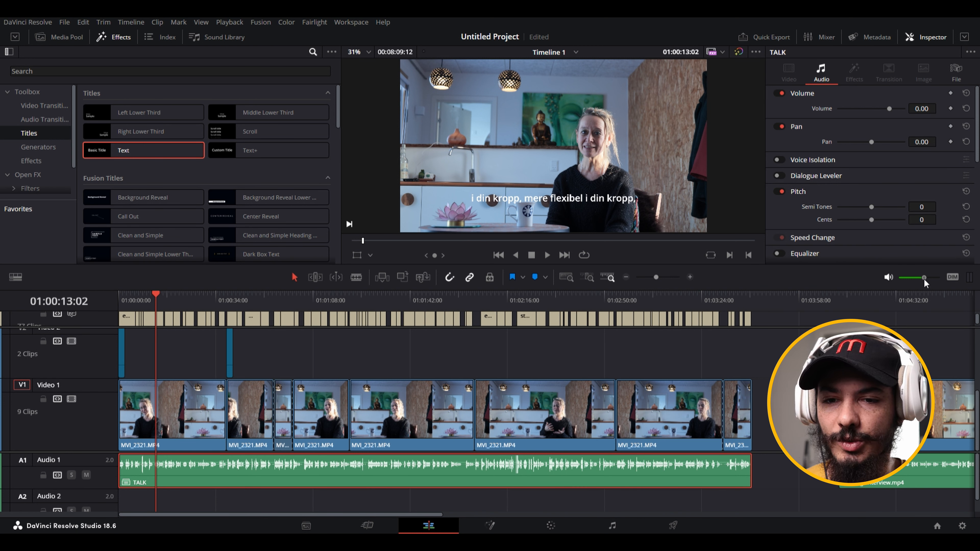
# - Look at the TALK clip on the Fairlight page, and lower its volume to -1.74 on the Edit page
pyautogui.click(612, 525)
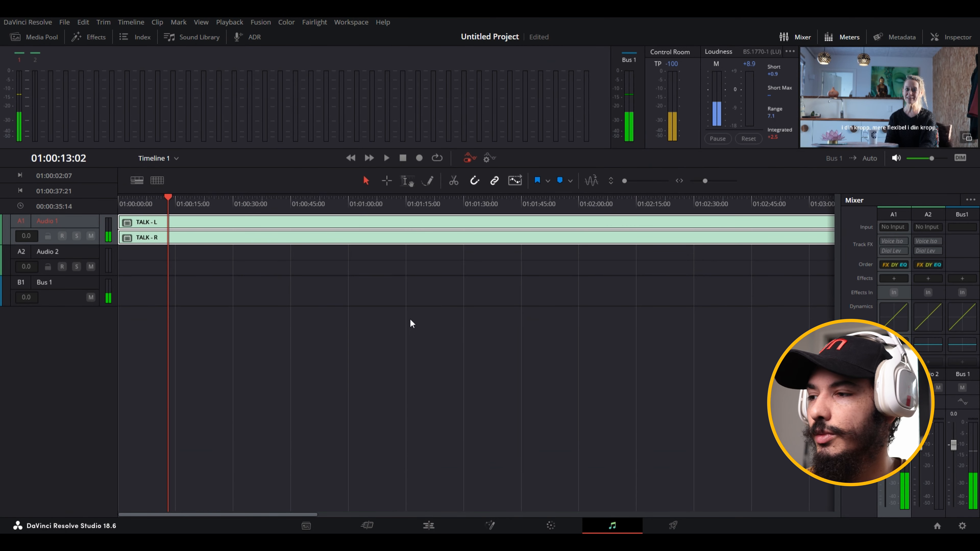
pyautogui.click(428, 525)
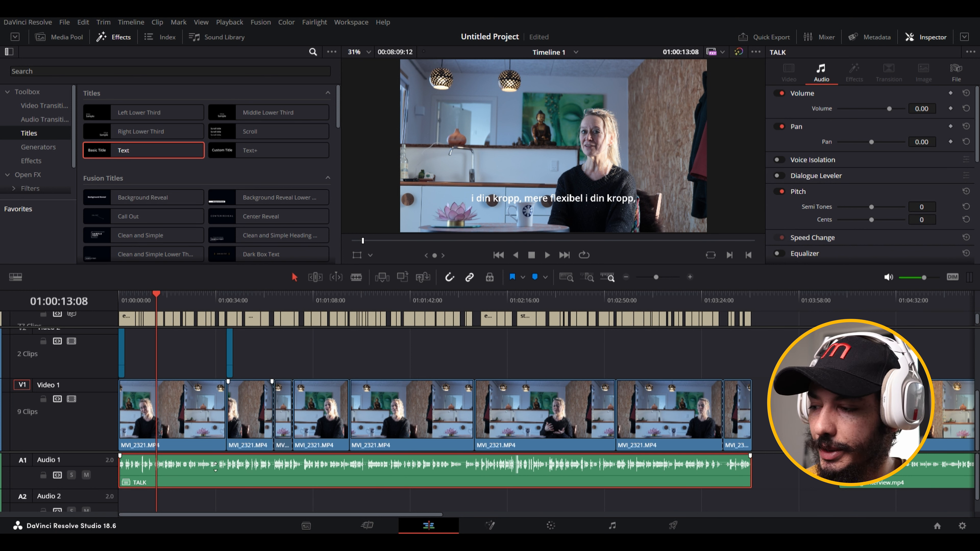
pyautogui.moveTo(216, 467); pyautogui.dragTo(215, 471)
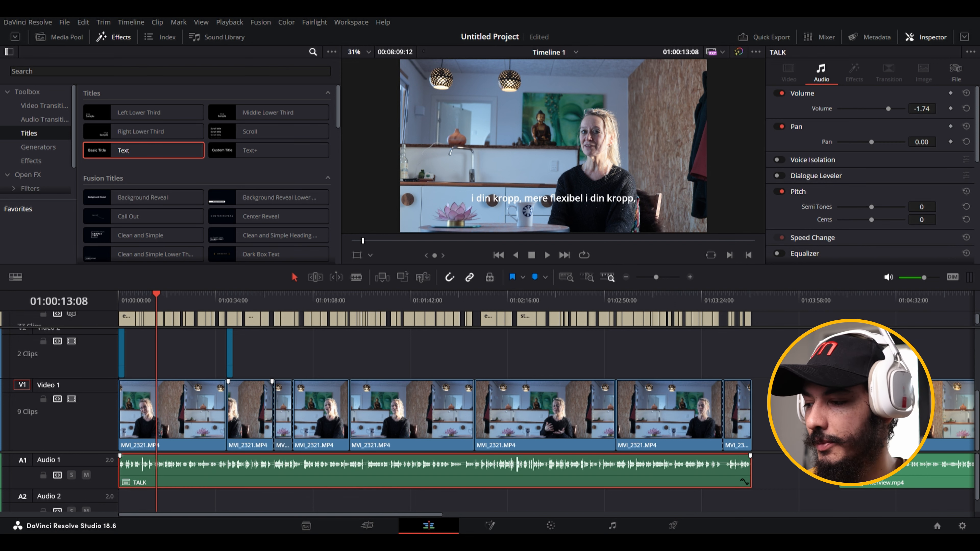
# - Play the lowered TALK clip on the Fairlight page up to about 01:00:25:08 to check its level
pyautogui.click(623, 524)
pyautogui.press('space')
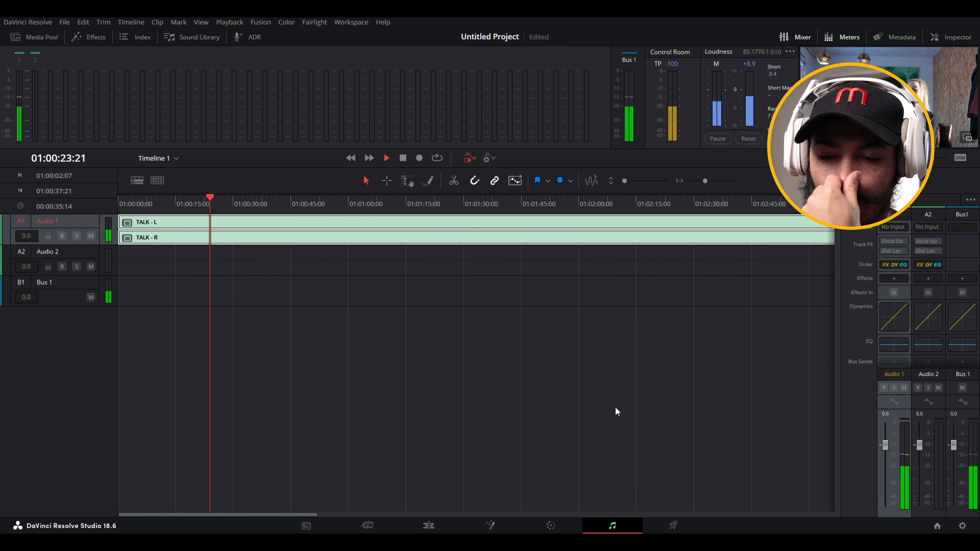
pyautogui.press('space')
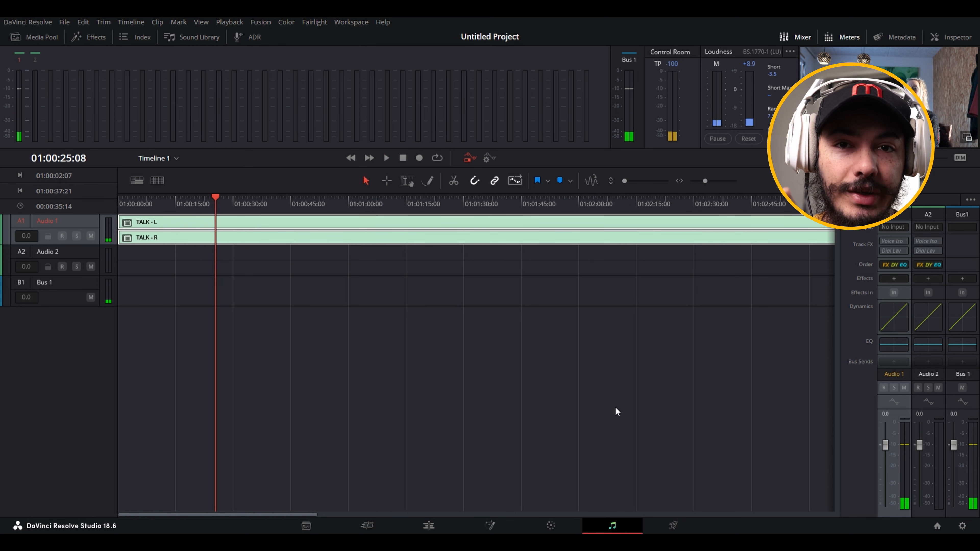
# - Continue playing the TALK clip on the Fairlight page up to about 01:00:30:17 to check its level
pyautogui.press('space')
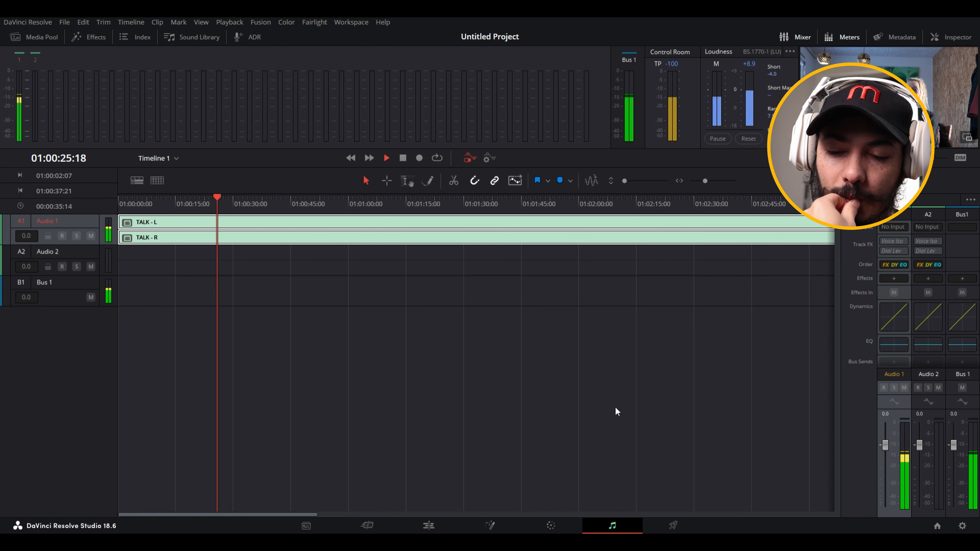
pyautogui.press('space')
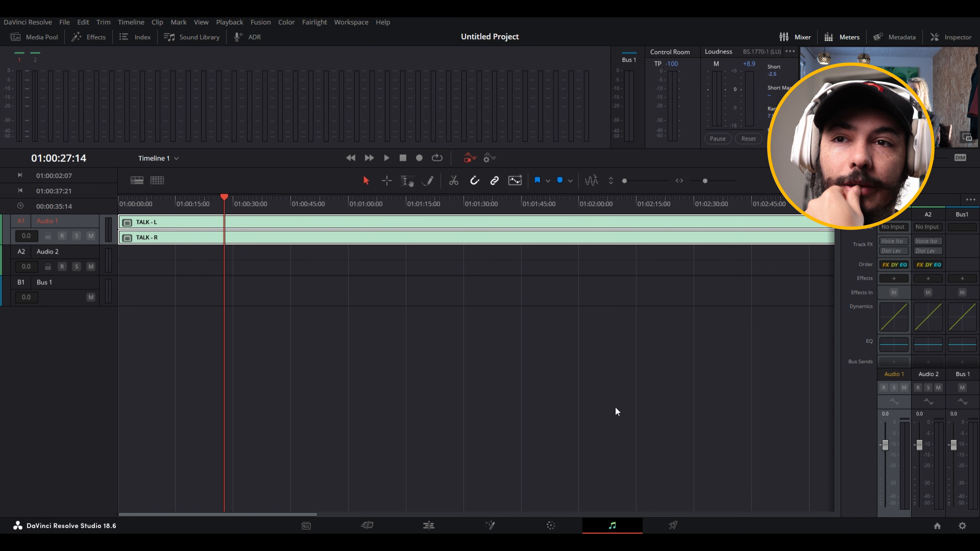
pyautogui.press('space')
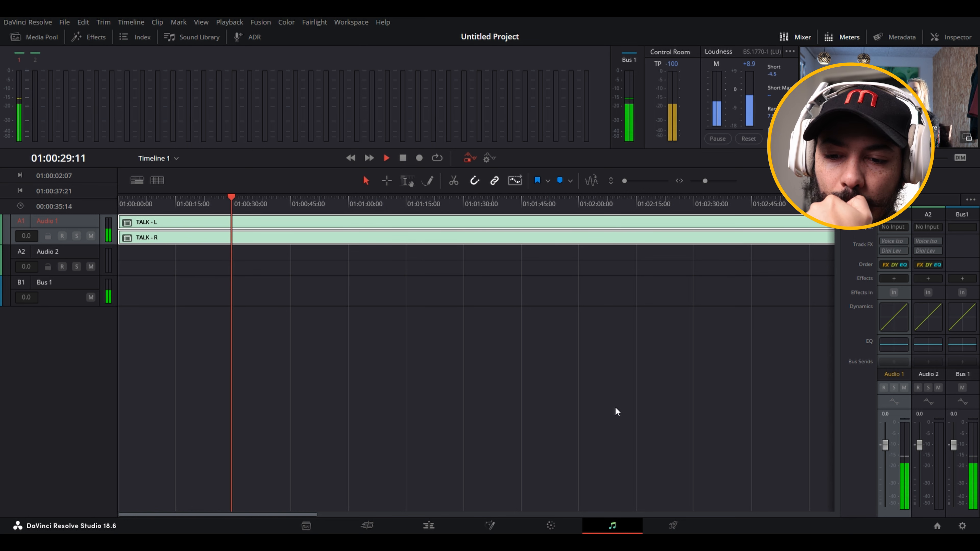
pyautogui.press('space')
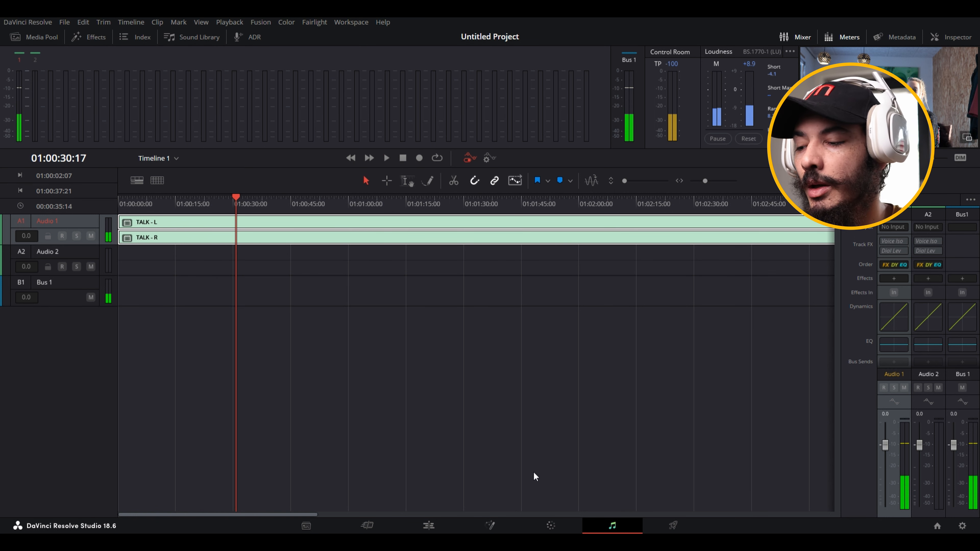
# - Return to the Edit page and move the playhead to 01:02:29:15, just before the louder passage of the TALK clip
pyautogui.hotkey('shift', '4')
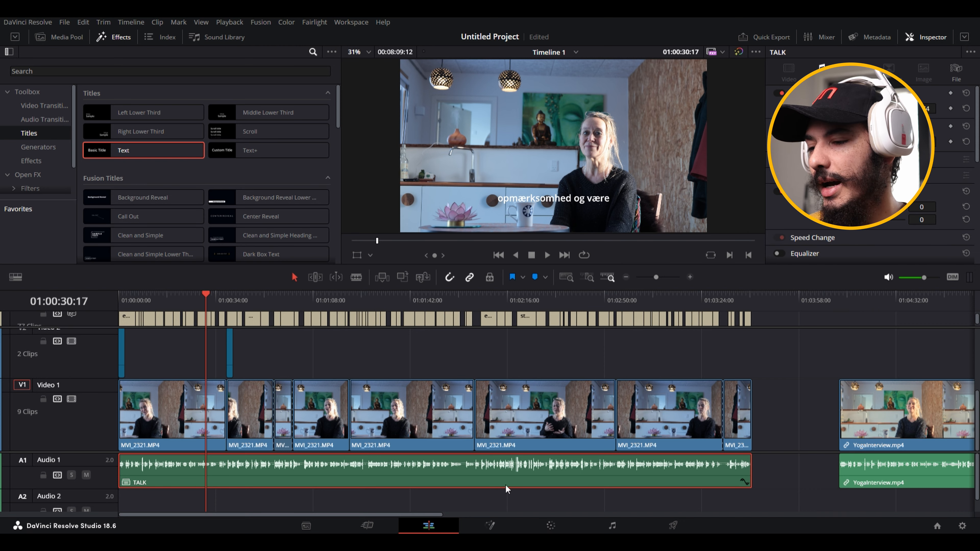
pyautogui.scroll(2, 505, 484)
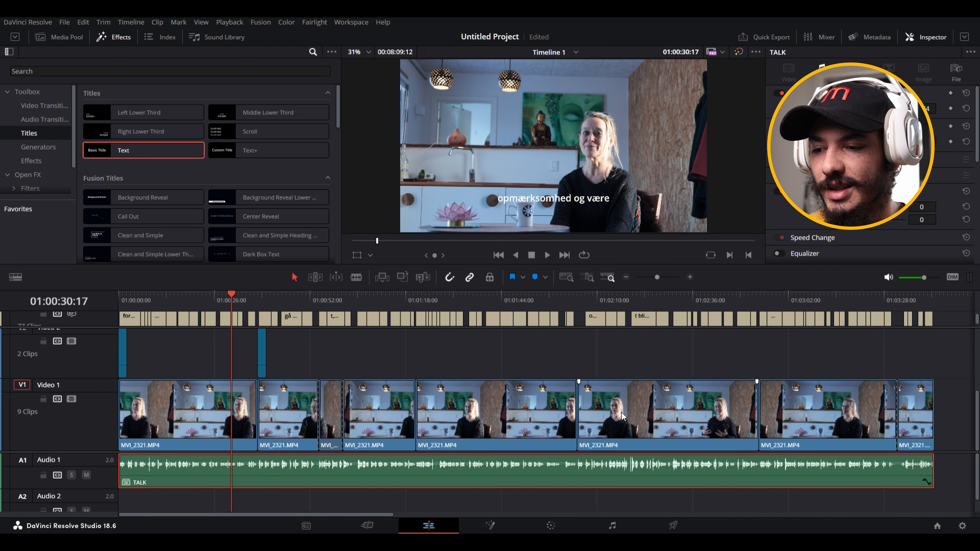
pyautogui.moveTo(631, 299); pyautogui.dragTo(626, 300)
pyautogui.scroll(2, 703, 493)
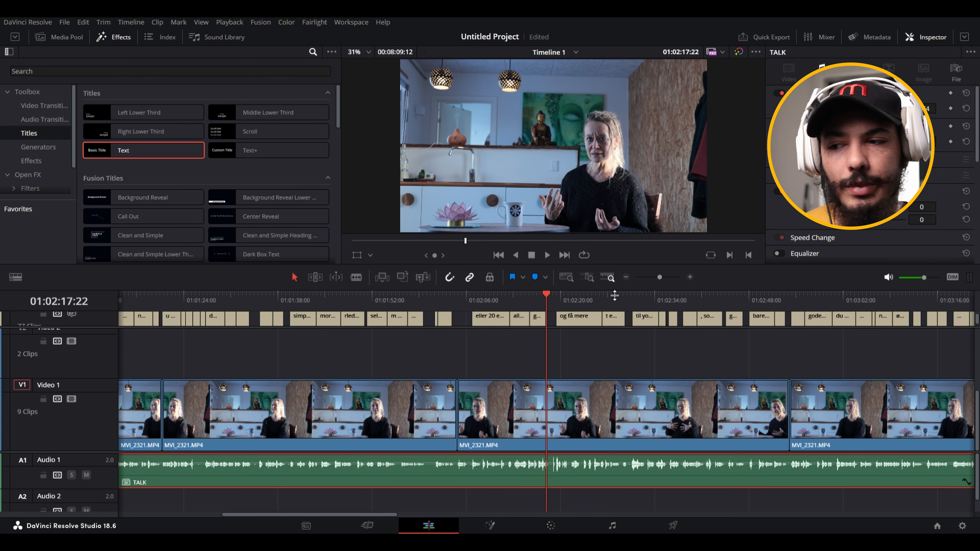
pyautogui.press('Down')
pyautogui.press('Down')
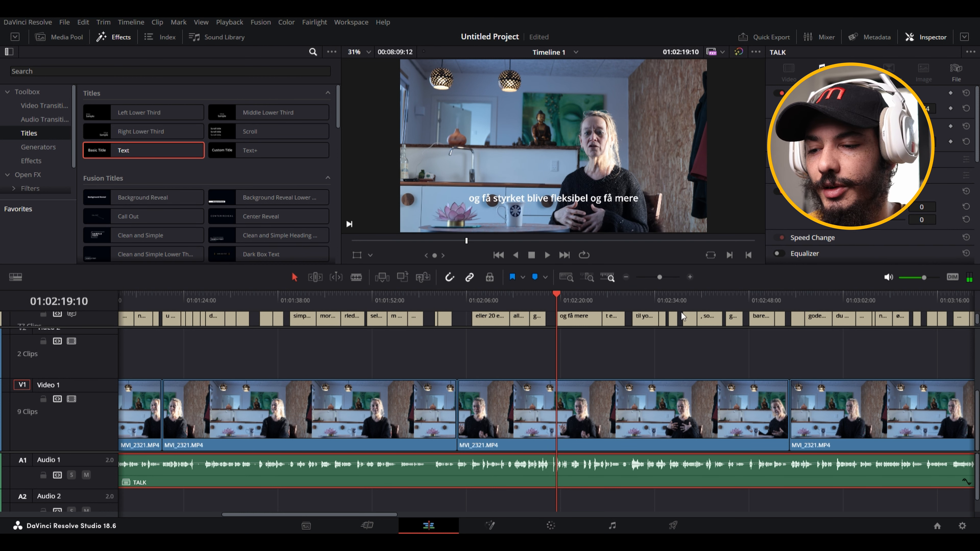
pyautogui.click(632, 302)
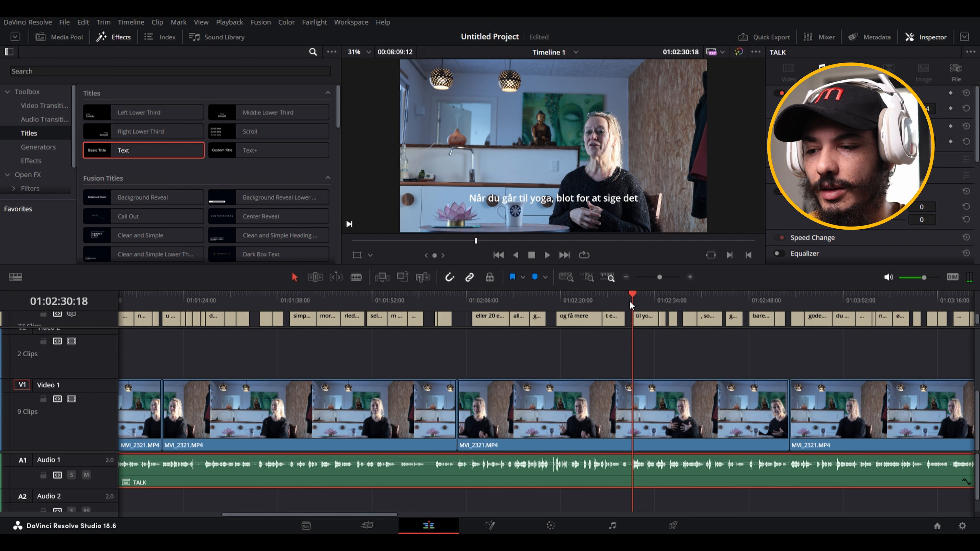
pyautogui.click(626, 298)
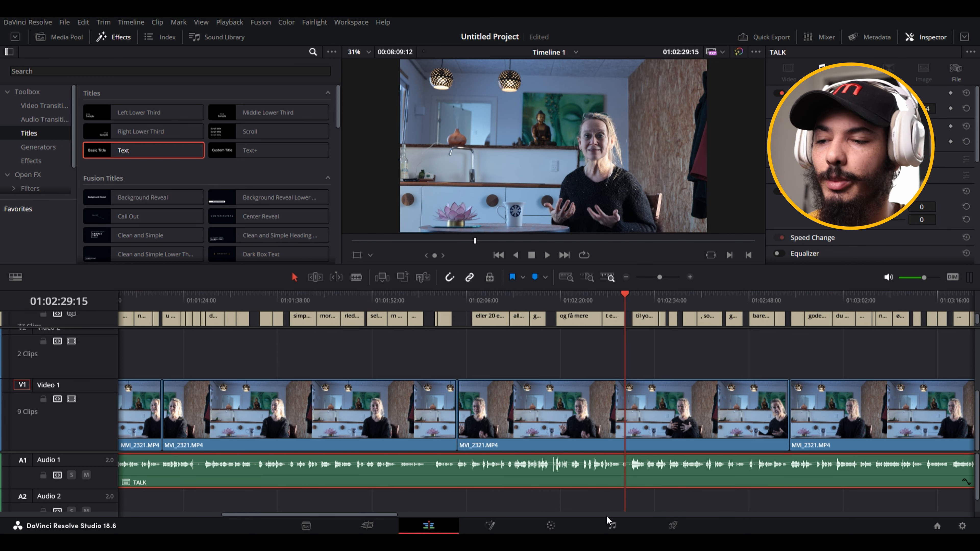
# - Play the louder passage of TALK on the Fairlight page from 01:02:29:15 to about 01:02:33:10 to check its level
pyautogui.click(611, 524)
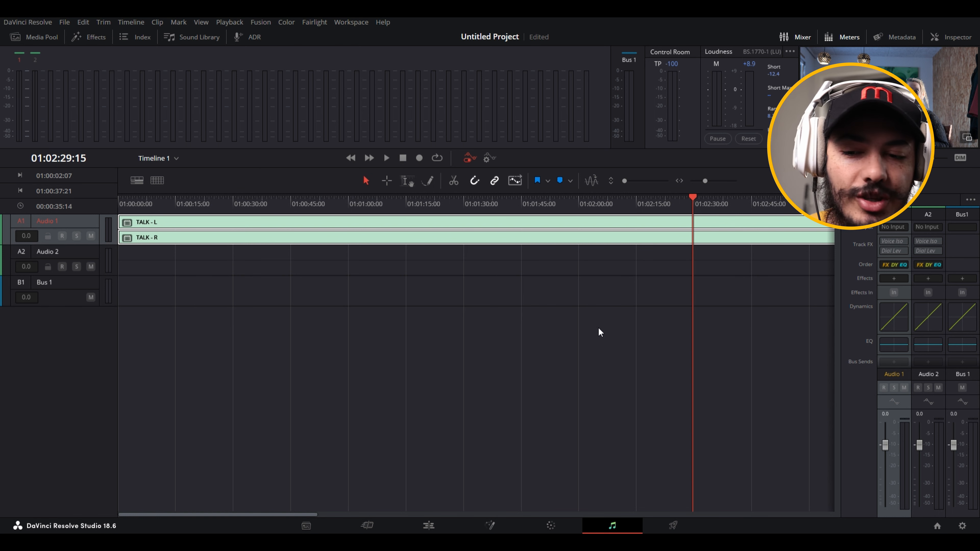
pyautogui.press('space')
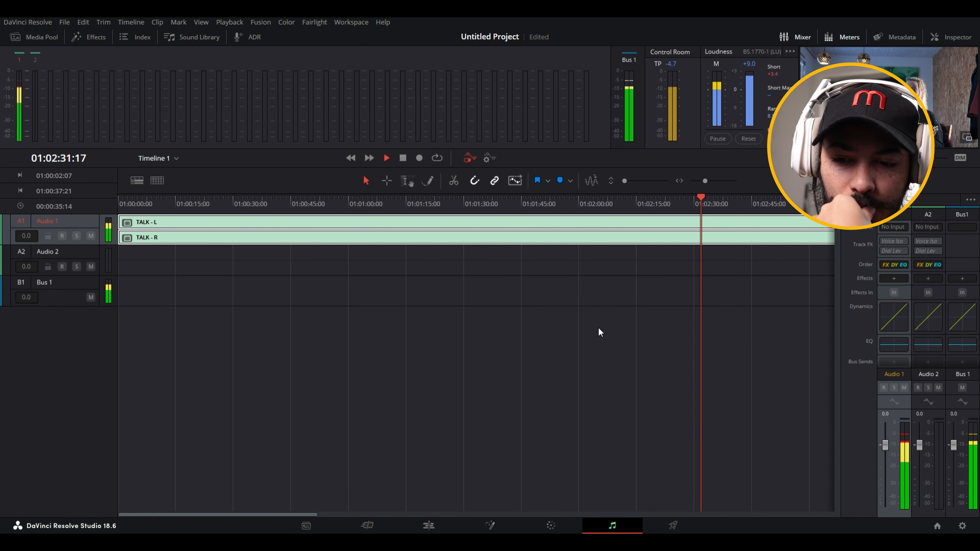
pyautogui.press('space')
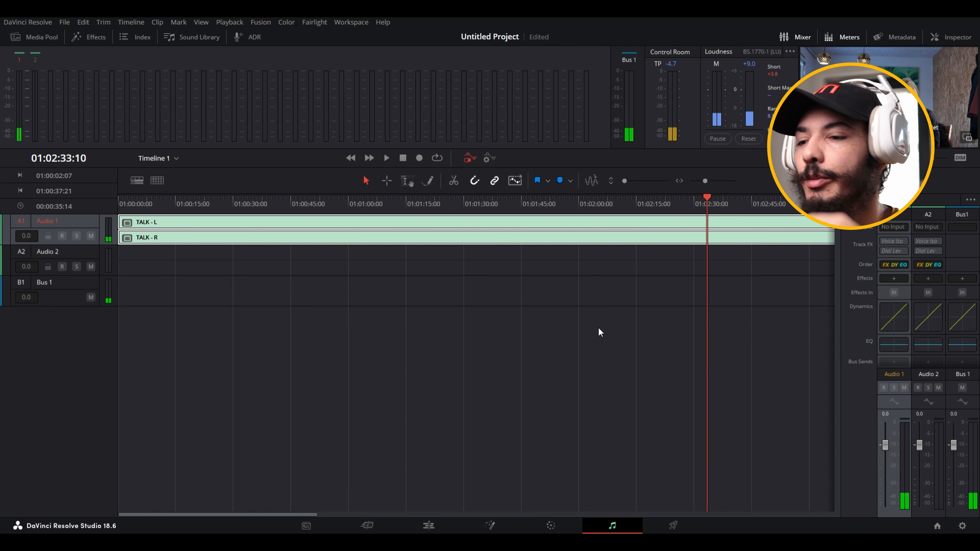
# - Select the TALK clip on the Edit page and look through the available Audio FX effects
pyautogui.click(428, 525)
pyautogui.scroll(-3, 485, 377)
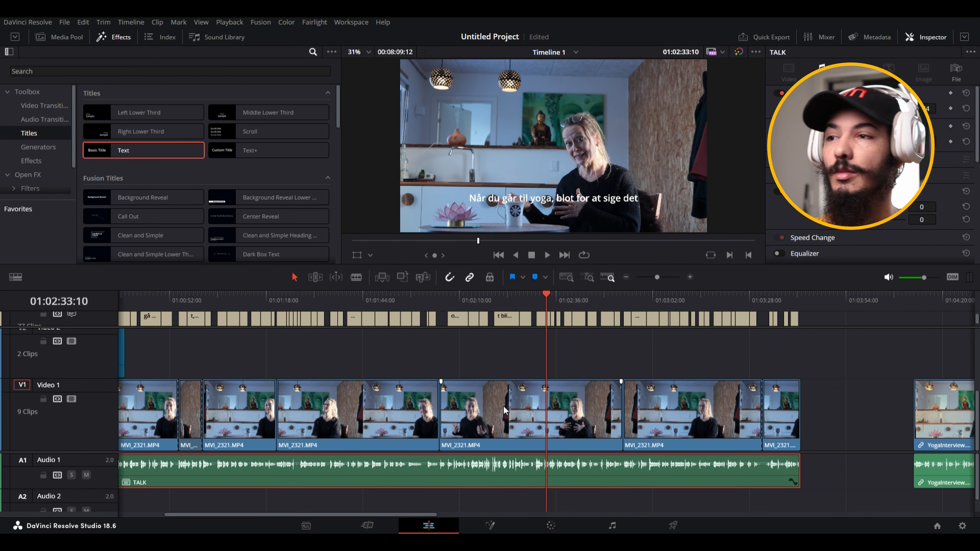
pyautogui.click(575, 358)
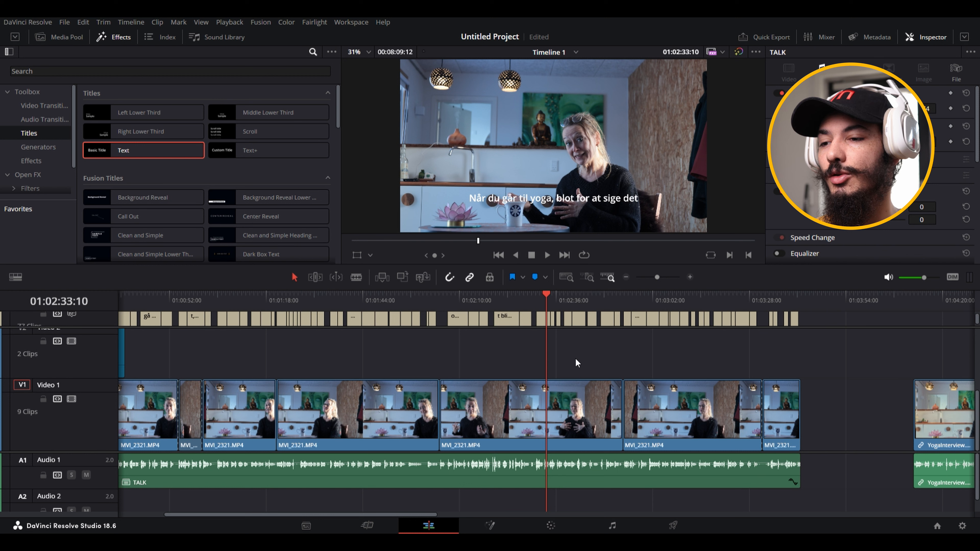
pyautogui.click(641, 468)
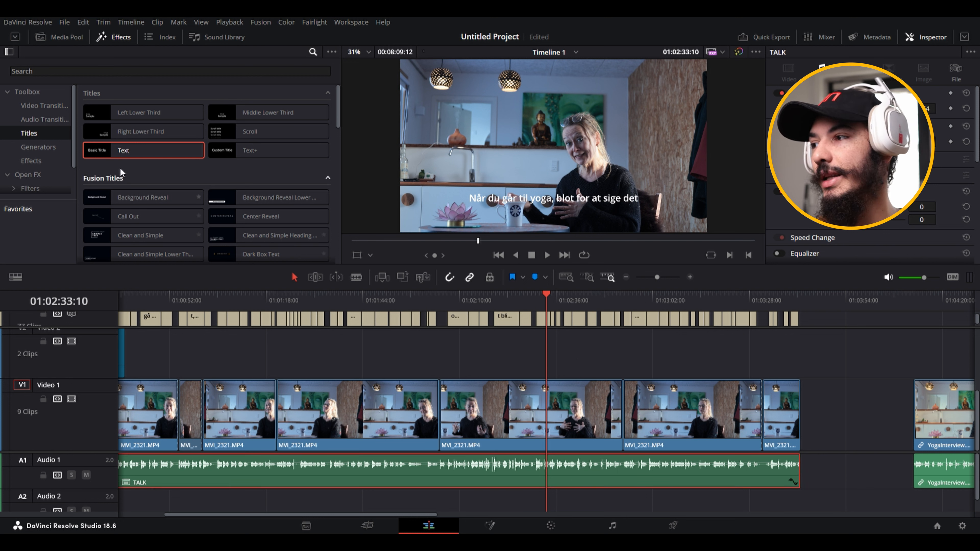
pyautogui.scroll(-2, 43, 165)
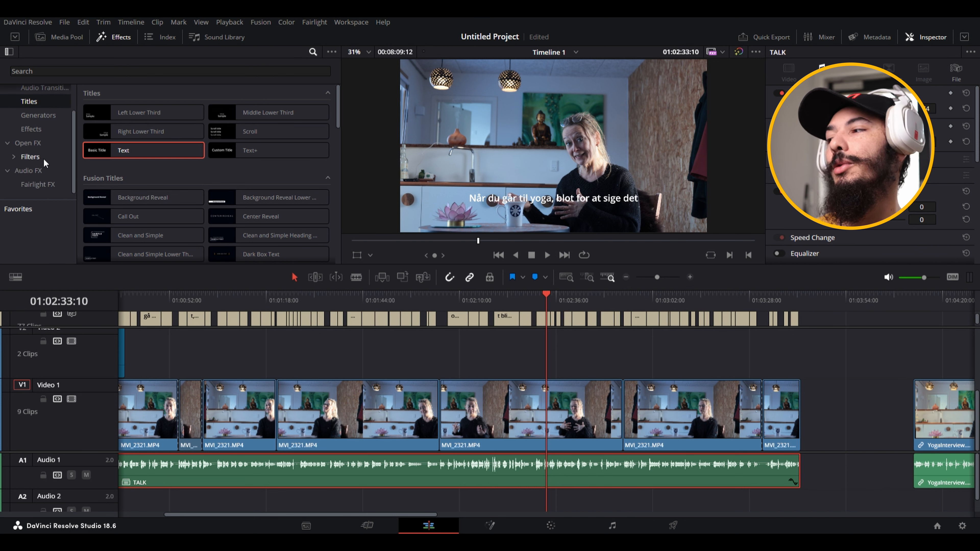
pyautogui.click(30, 171)
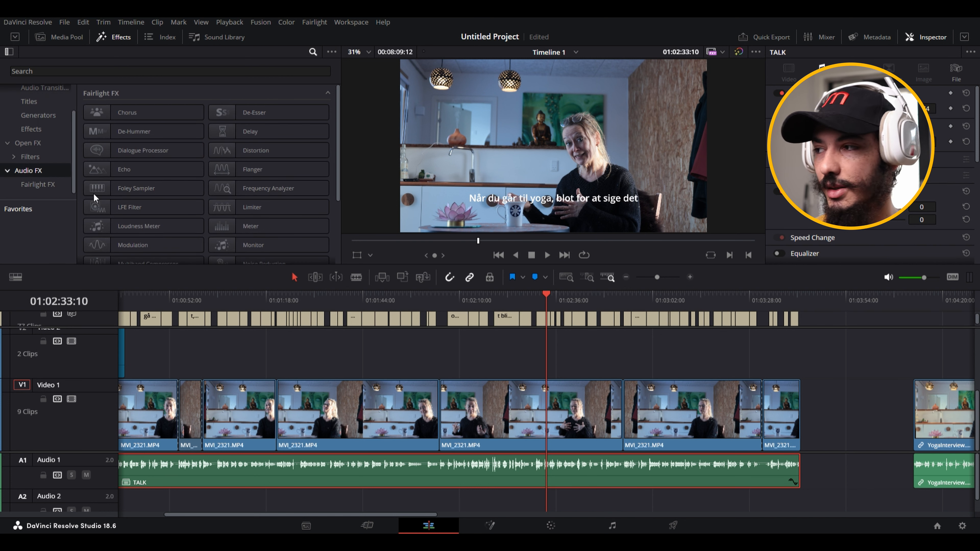
pyautogui.scroll(-1, 278, 127)
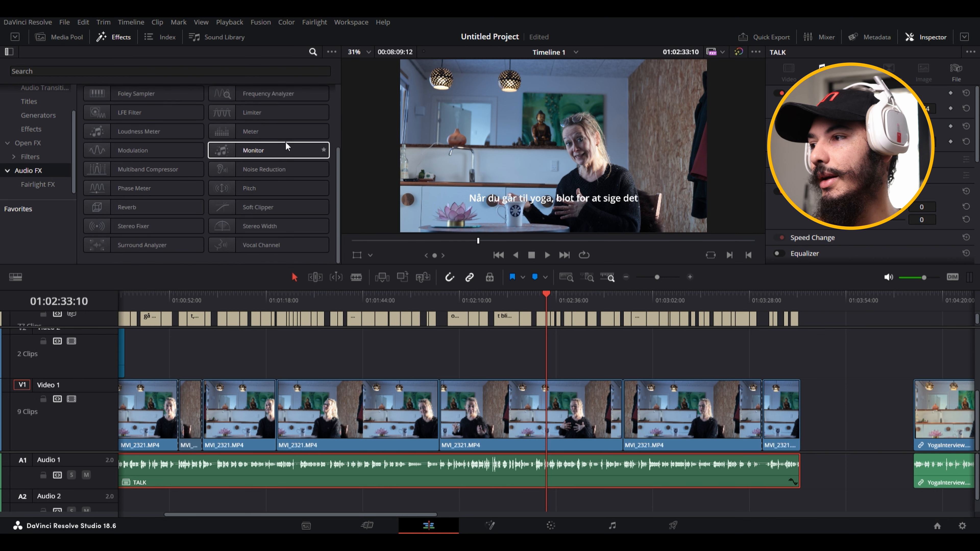
pyautogui.scroll(1, 285, 142)
pyautogui.scroll(-1, 282, 150)
pyautogui.scroll(1, 282, 150)
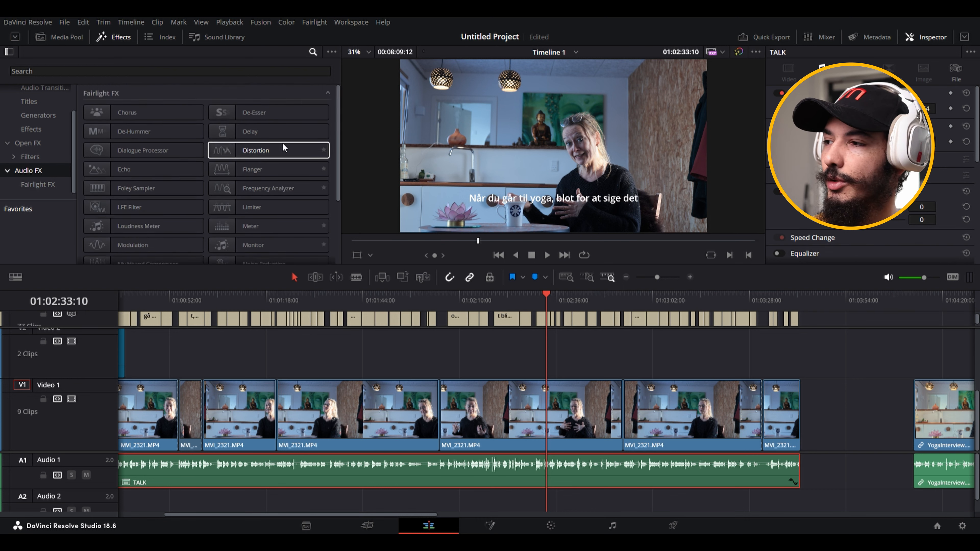
pyautogui.scroll(-4, 282, 149)
pyautogui.scroll(4, 282, 158)
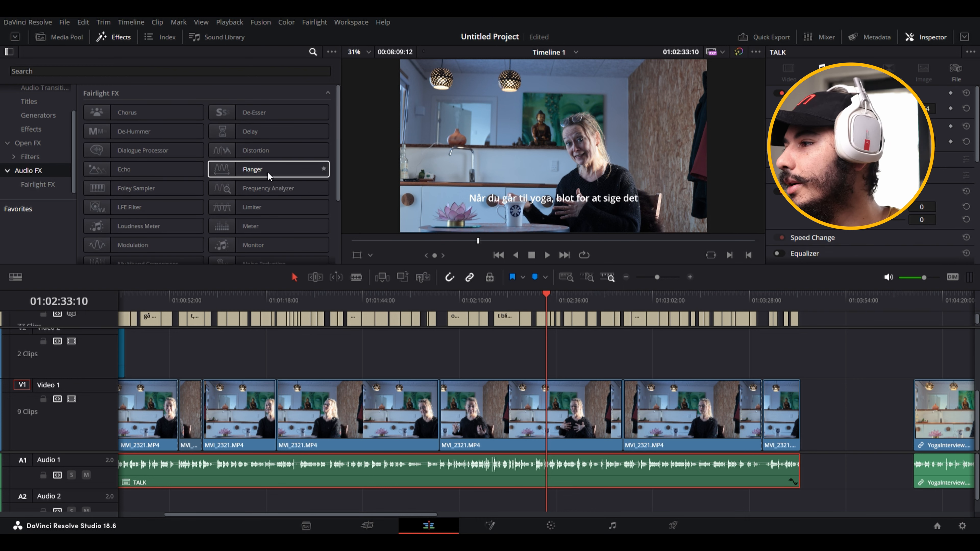
# - Search the effects library for "noise" and look at the matches in the Toolbox and Open FX categories
pyautogui.click(312, 52)
pyautogui.click(312, 52)
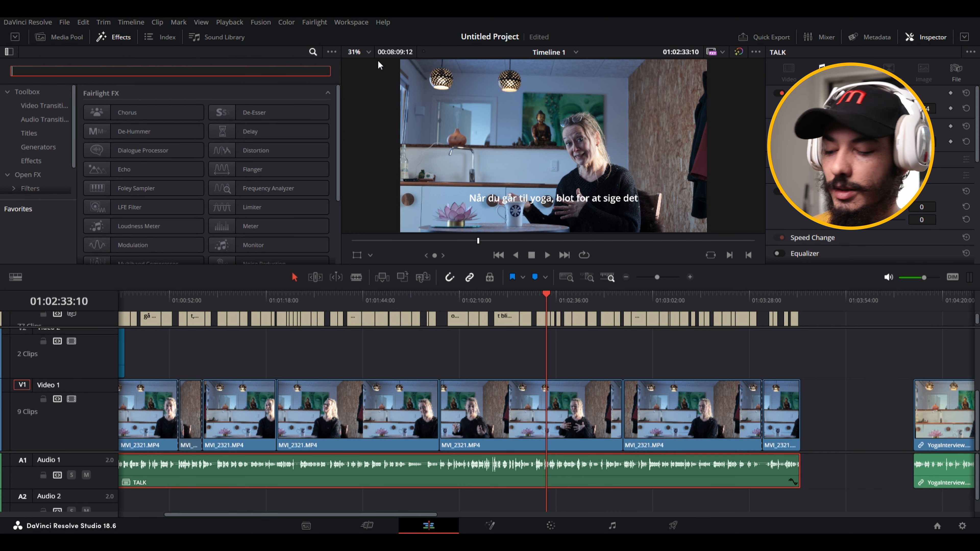
pyautogui.write('noise')
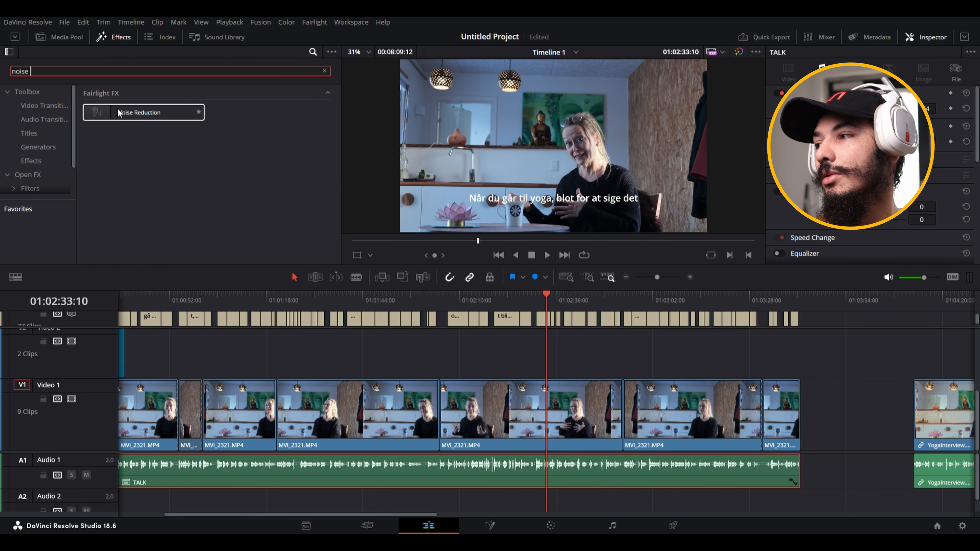
pyautogui.click(35, 92)
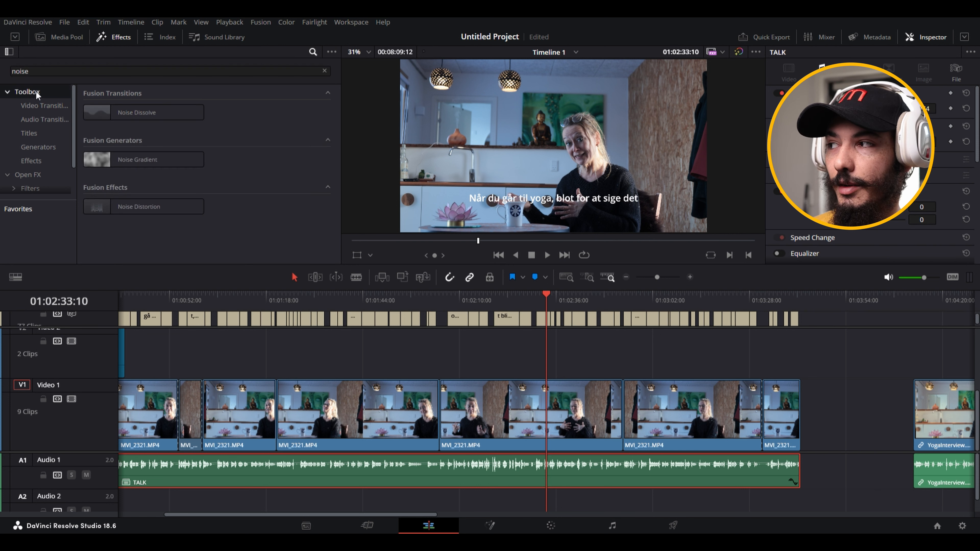
pyautogui.click(28, 174)
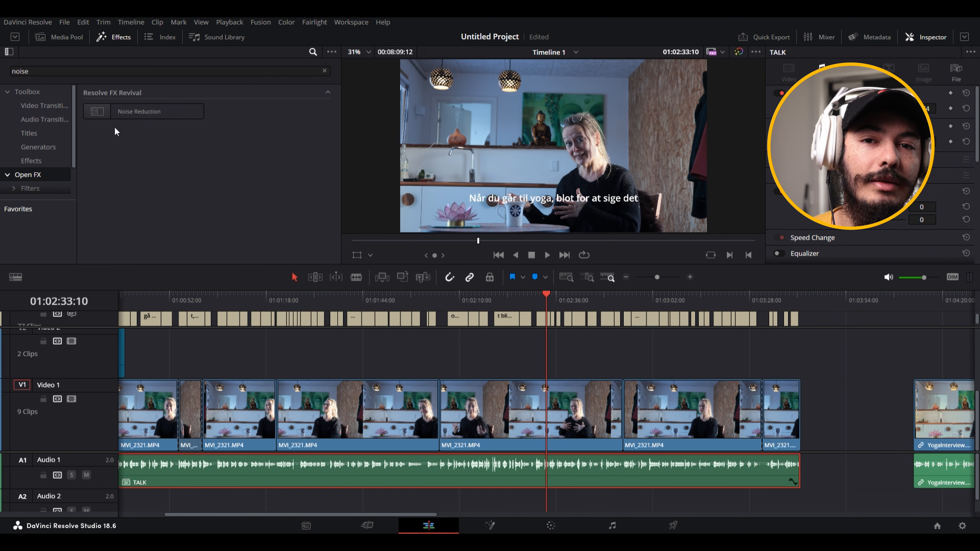
pyautogui.scroll(-2, 37, 146)
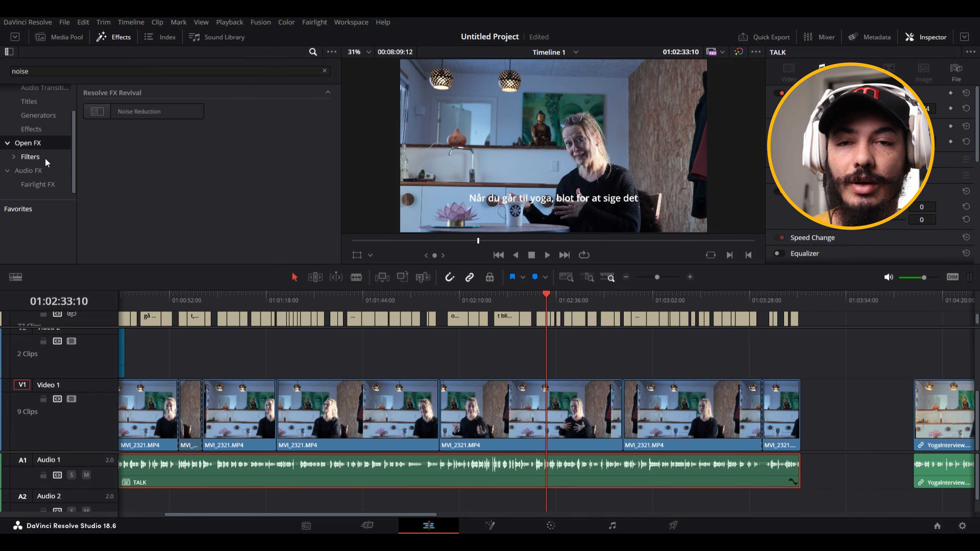
pyautogui.scroll(1, 46, 162)
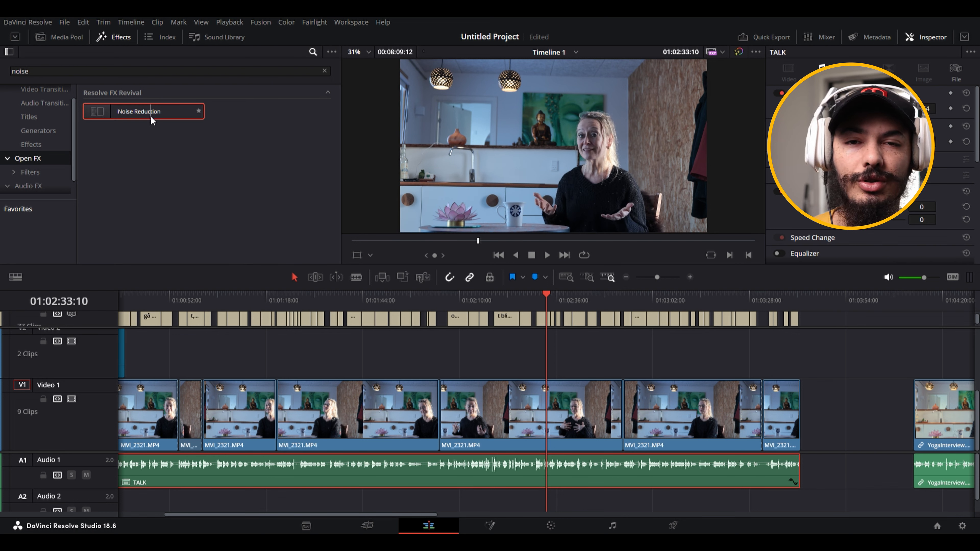
# - Try the Open FX Noise Reduction effect on the TALK clip and an MVI_2321.MP4 video clip, and remove it from the video clip
pyautogui.moveTo(151, 116); pyautogui.dragTo(296, 493)
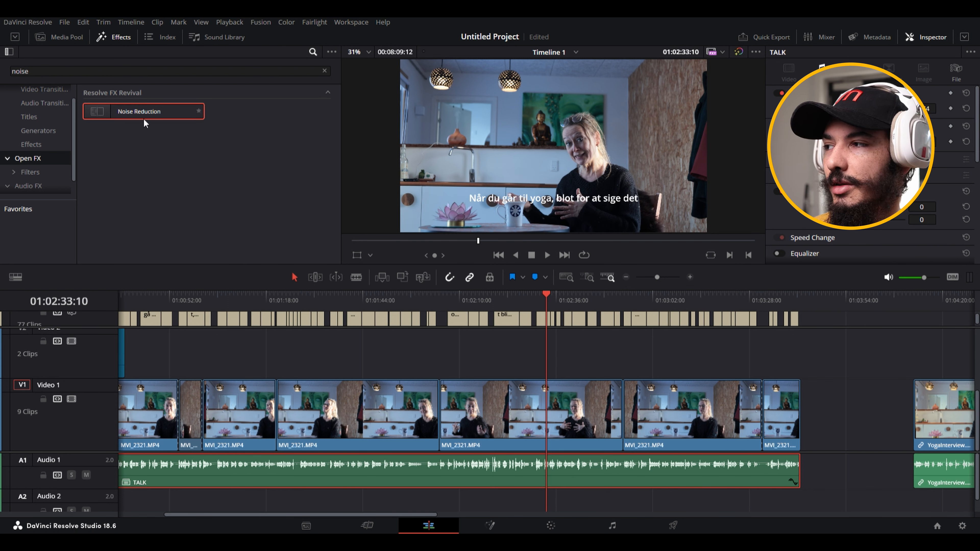
pyautogui.moveTo(143, 116); pyautogui.dragTo(282, 479)
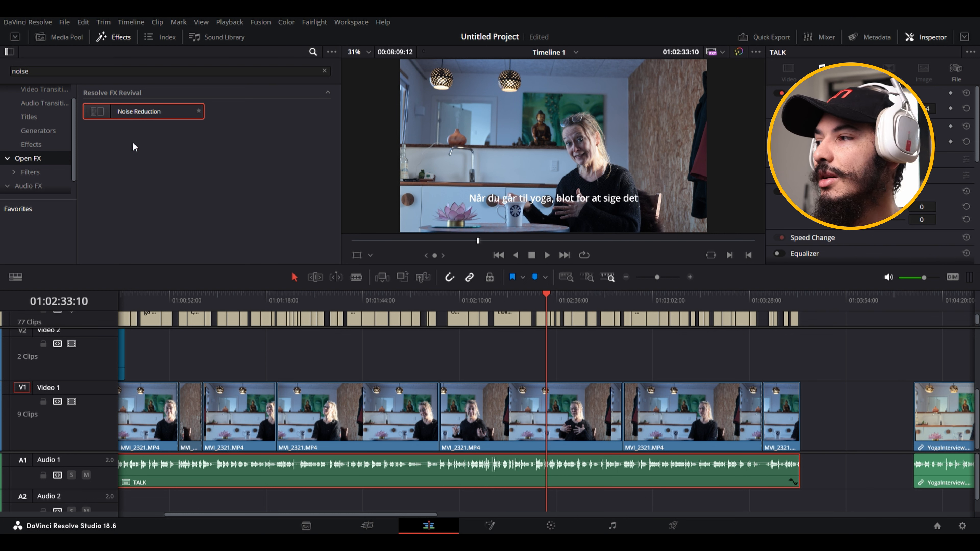
pyautogui.moveTo(146, 111); pyautogui.dragTo(173, 410)
pyautogui.click(161, 298)
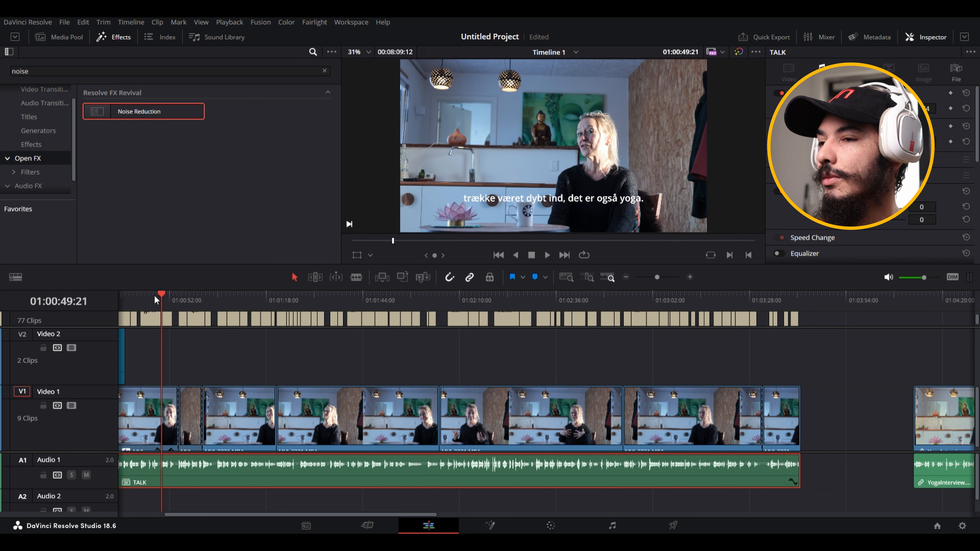
pyautogui.click(174, 391)
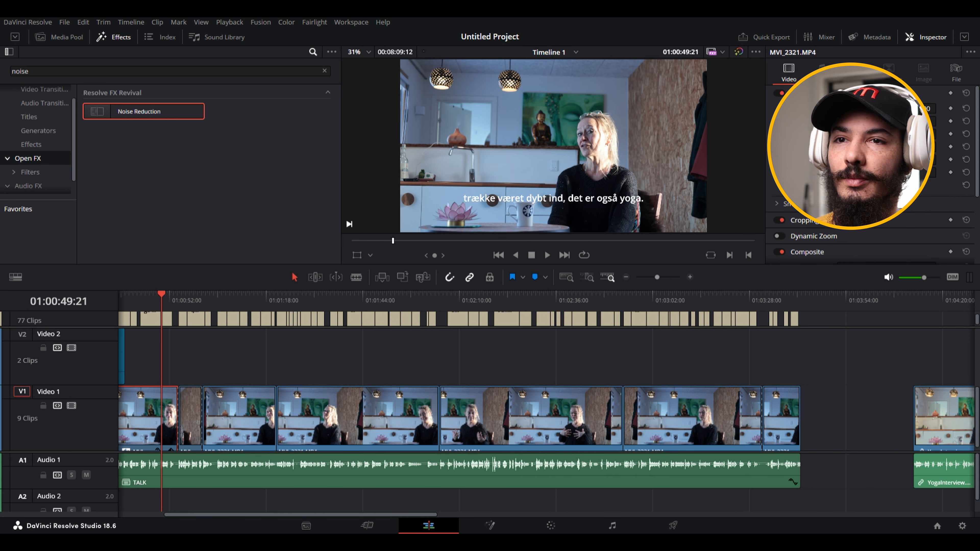
pyautogui.click(945, 115)
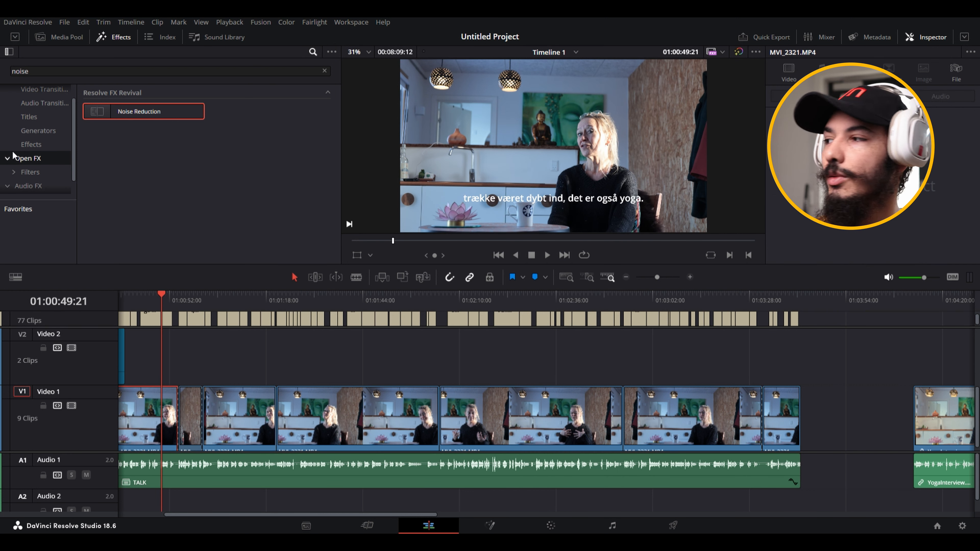
# - Apply the Fairlight FX Noise Reduction effect to the TALK clip and show its effect settings
pyautogui.scroll(-1, 15, 157)
pyautogui.click(34, 173)
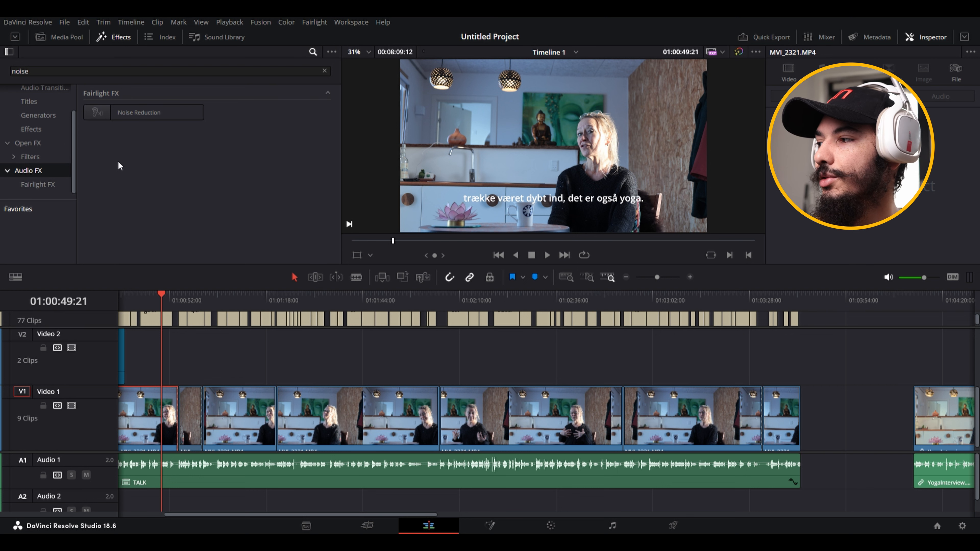
pyautogui.moveTo(149, 112); pyautogui.dragTo(225, 474)
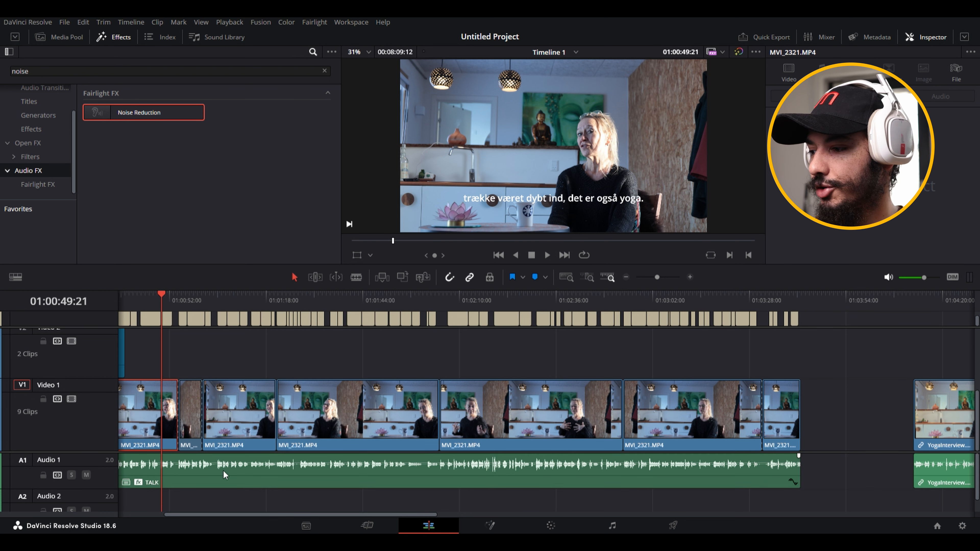
pyautogui.click(226, 476)
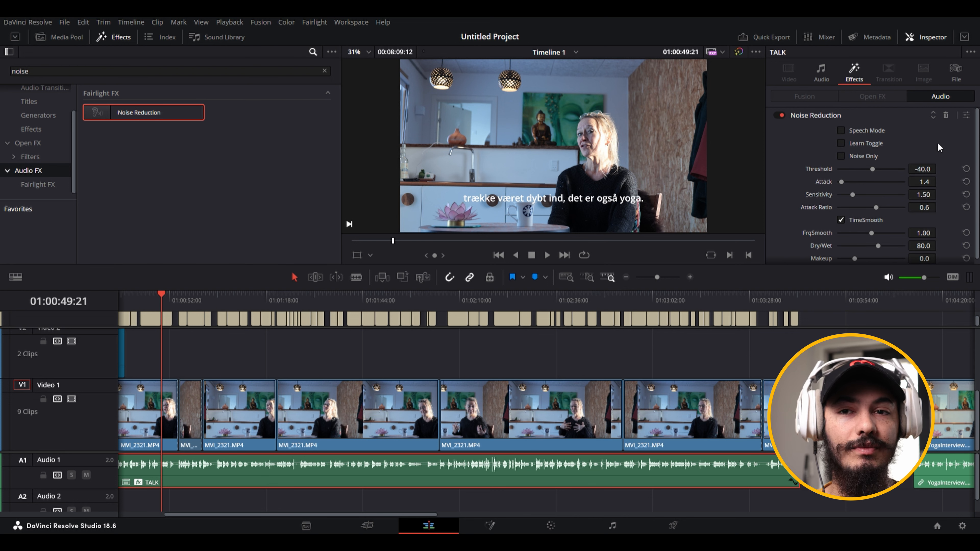
# - Play the timeline from the start and enable Noise Only in Noise Reduction to hear just the noise being removed
pyautogui.moveTo(977, 139); pyautogui.dragTo(977, 139)
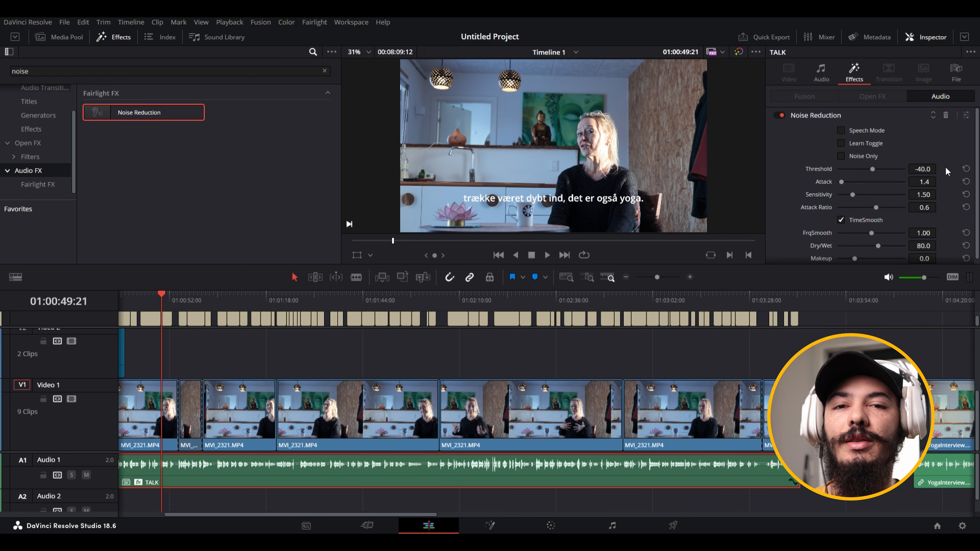
pyautogui.press('Home')
pyautogui.press('space')
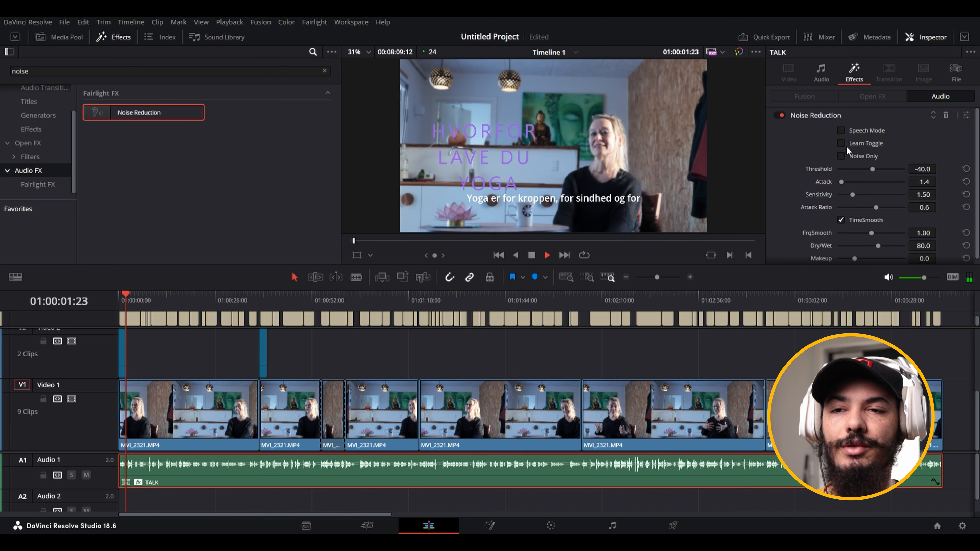
pyautogui.press('space')
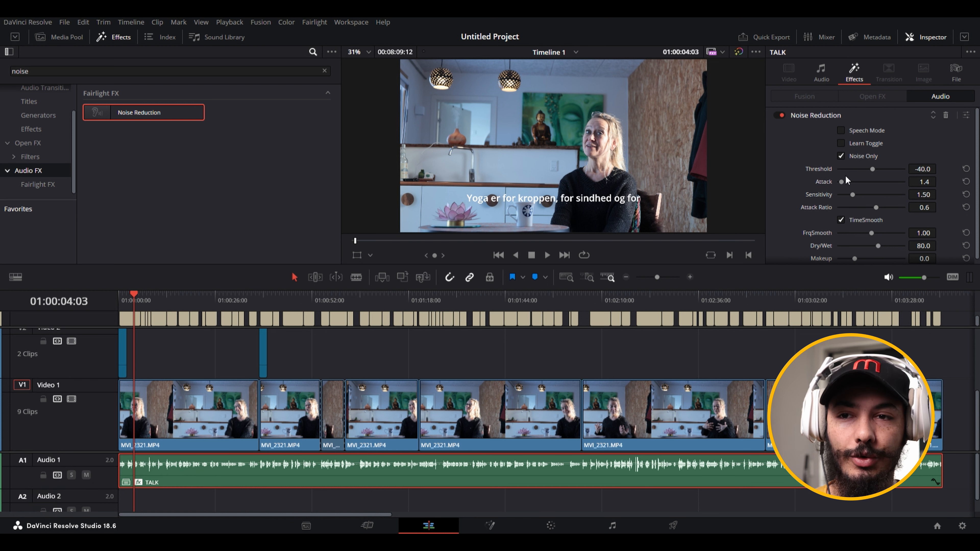
pyautogui.press('space')
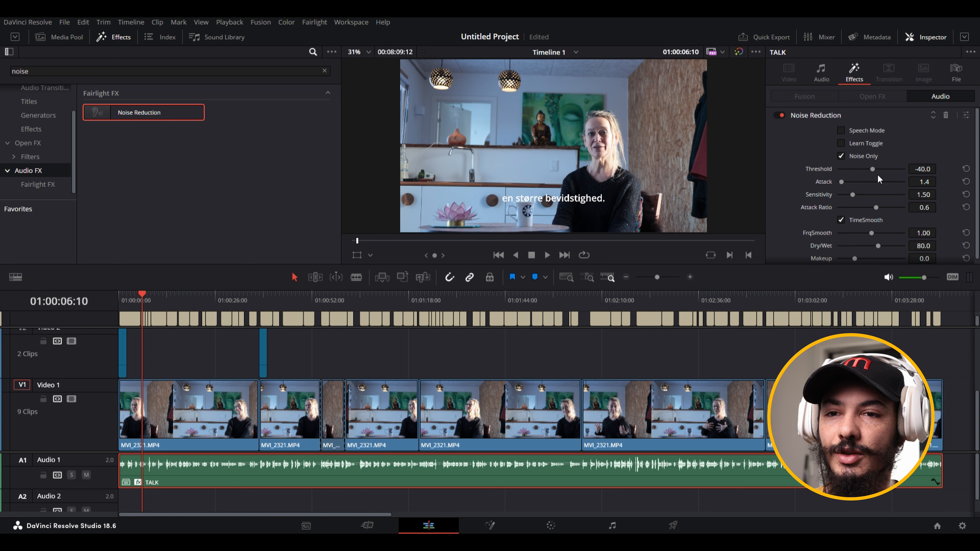
pyautogui.press('space')
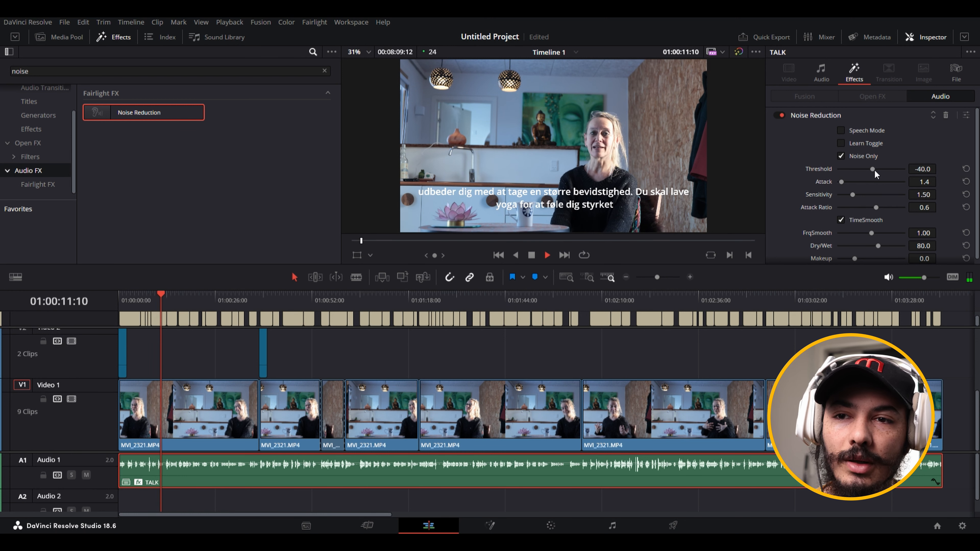
# - Try a Threshold of -38.9 and an Attack of 2.8 during playback, and turn Noise Only off
pyautogui.moveTo(874, 170); pyautogui.dragTo(851, 180)
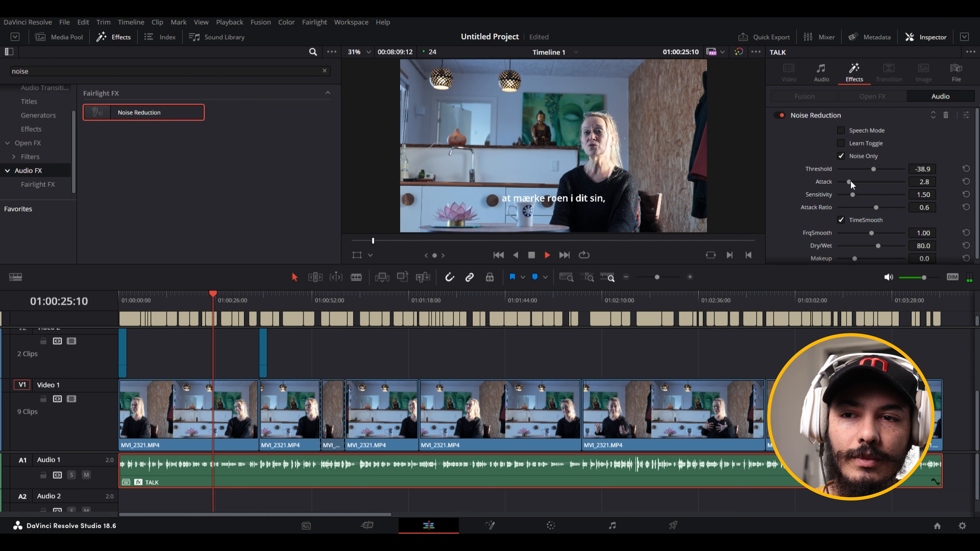
pyautogui.press('space')
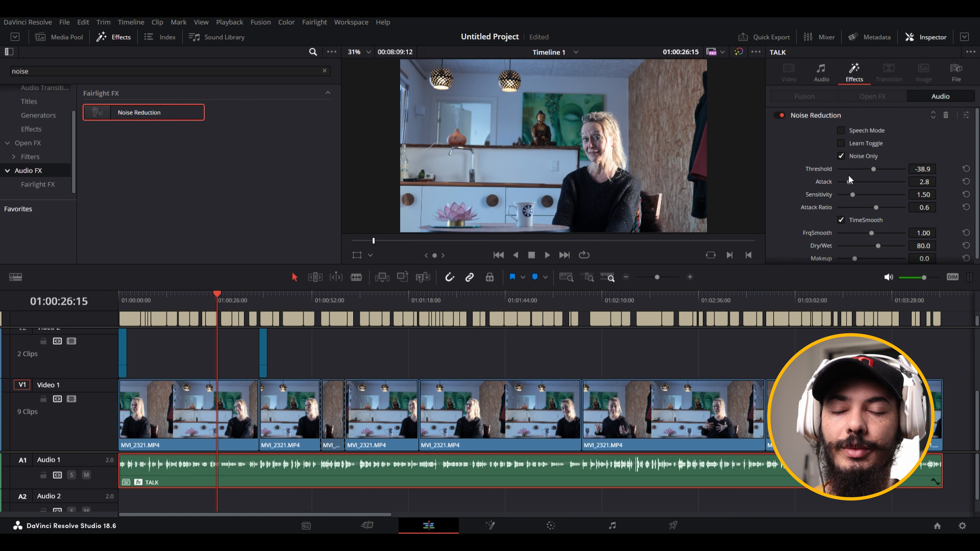
pyautogui.click(841, 156)
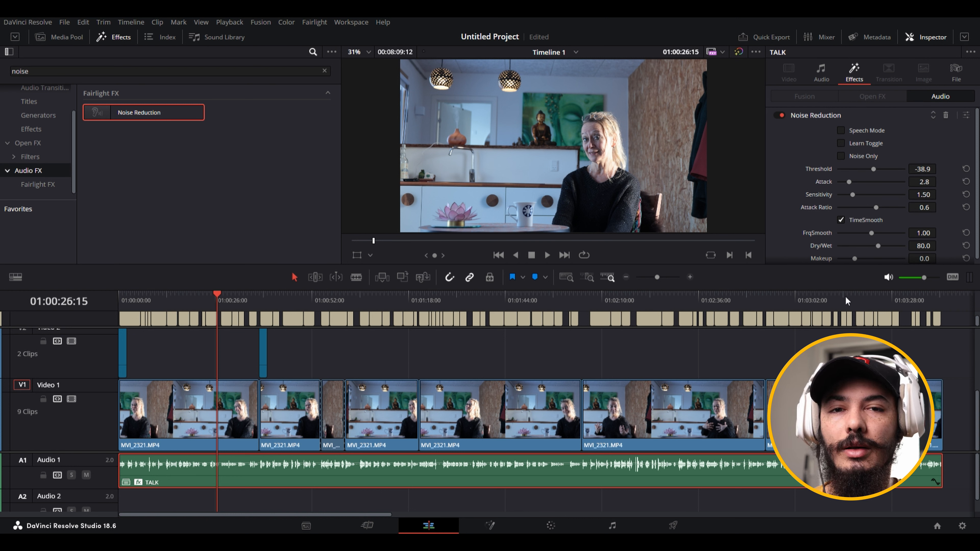
# - Enable Speech Mode and Learn Toggle, play from the start, and reset Threshold to -40.0 and Attack to 1.4
pyautogui.click(841, 131)
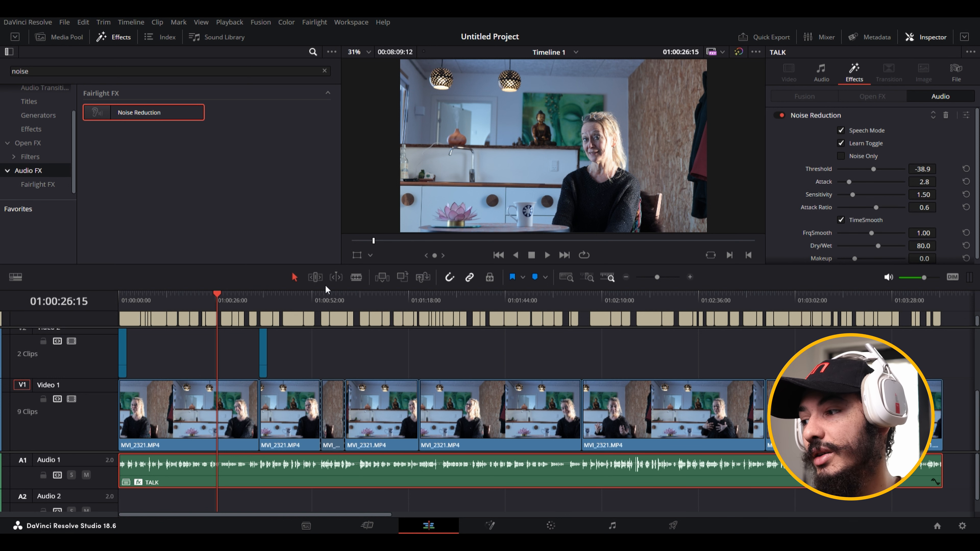
pyautogui.press('Home')
pyautogui.press('space')
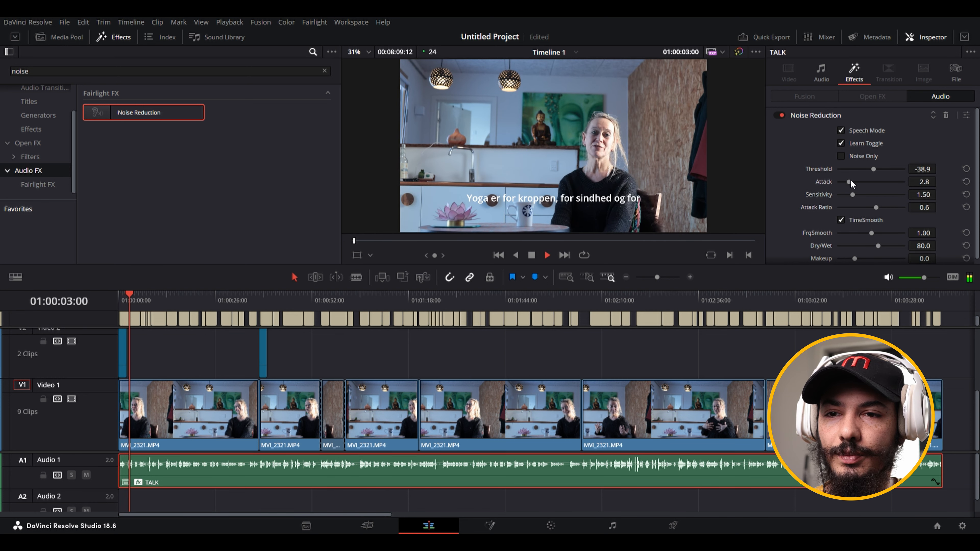
pyautogui.click(966, 182)
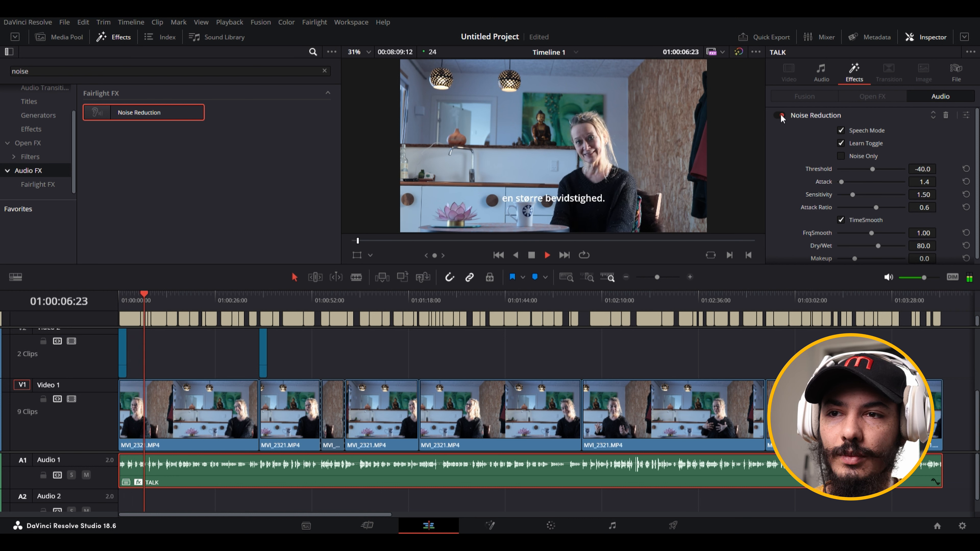
# - Compare the TALK clip's sound with Noise Reduction bypassed and enabled during playback
pyautogui.press('space')
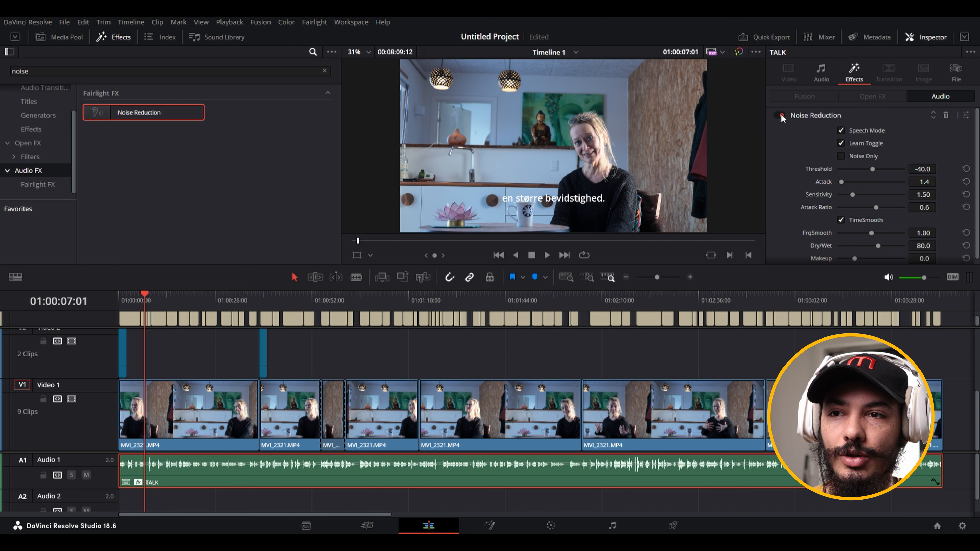
pyautogui.press('space')
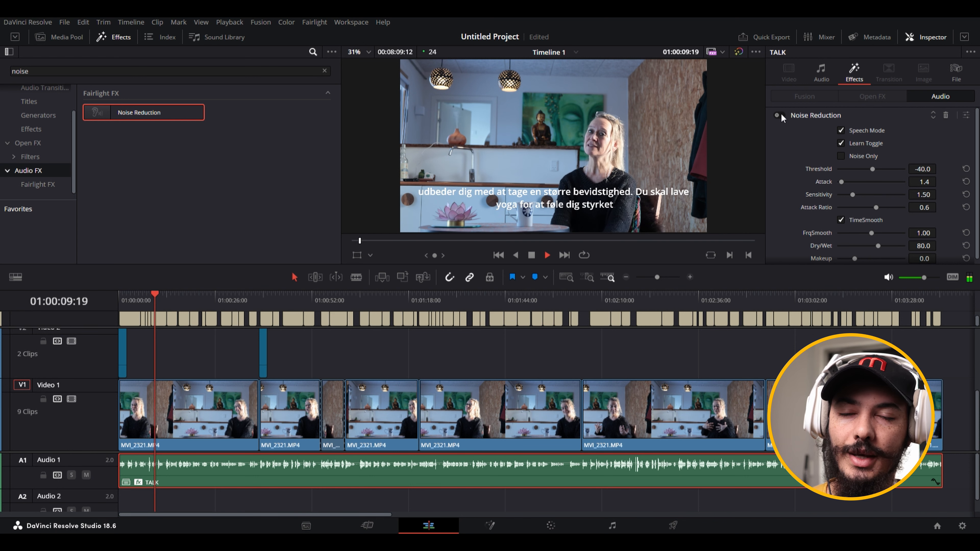
pyautogui.click(779, 115)
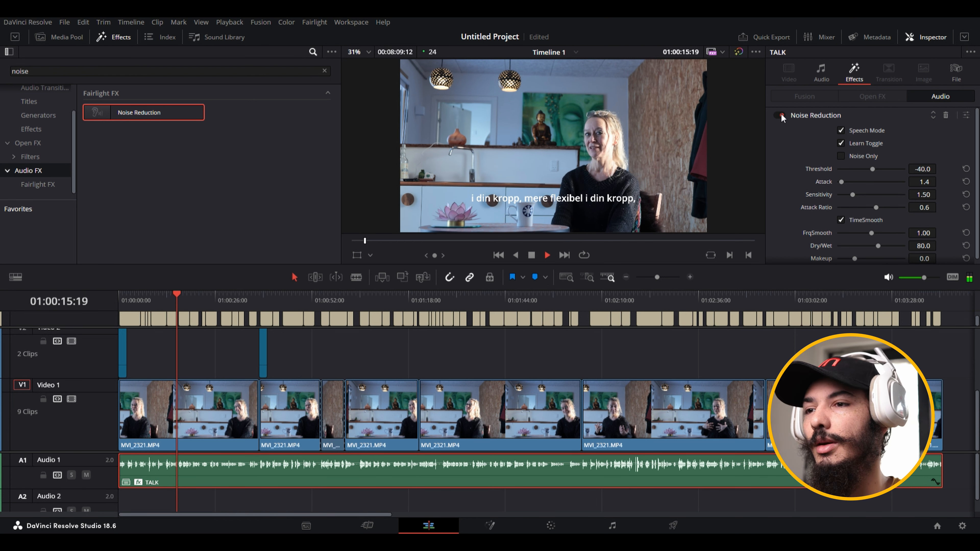
pyautogui.press('space')
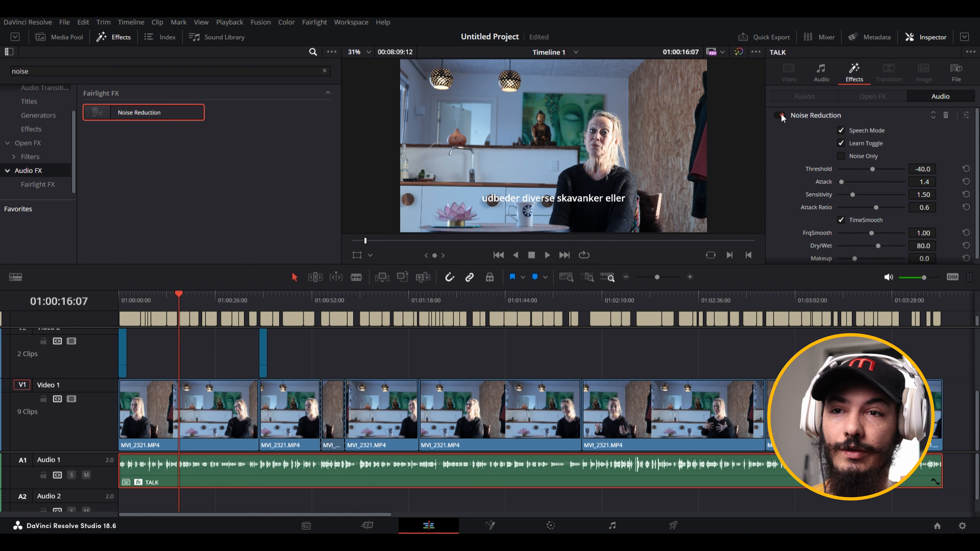
# - Set the TALK clip's Voice Isolation amount to 21 and listen to the timeline from the start
pyautogui.click(835, 82)
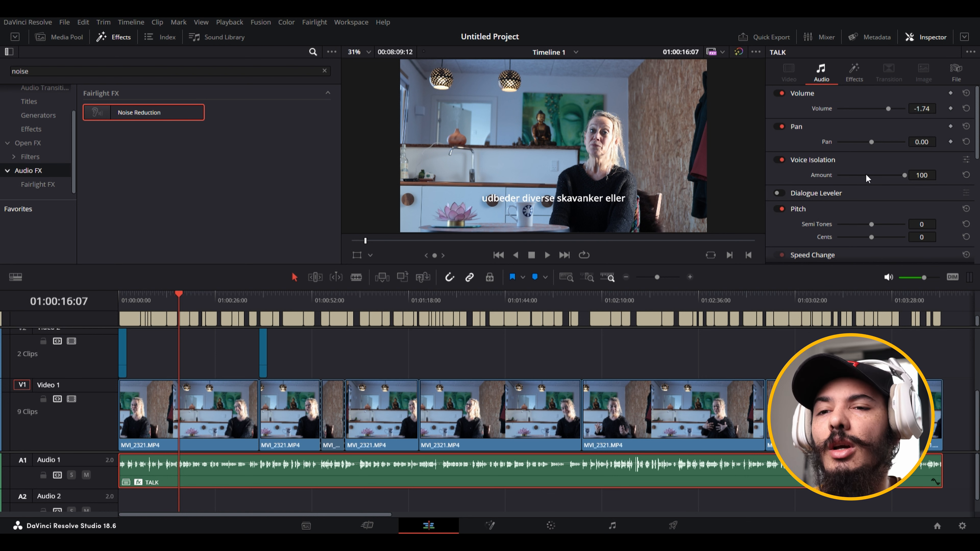
pyautogui.click(851, 176)
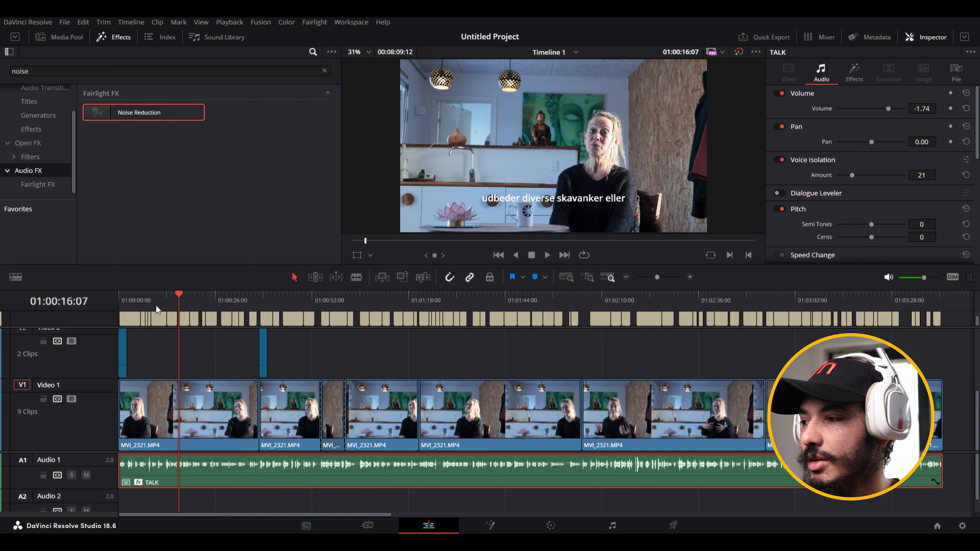
pyautogui.moveTo(149, 302); pyautogui.dragTo(118, 302)
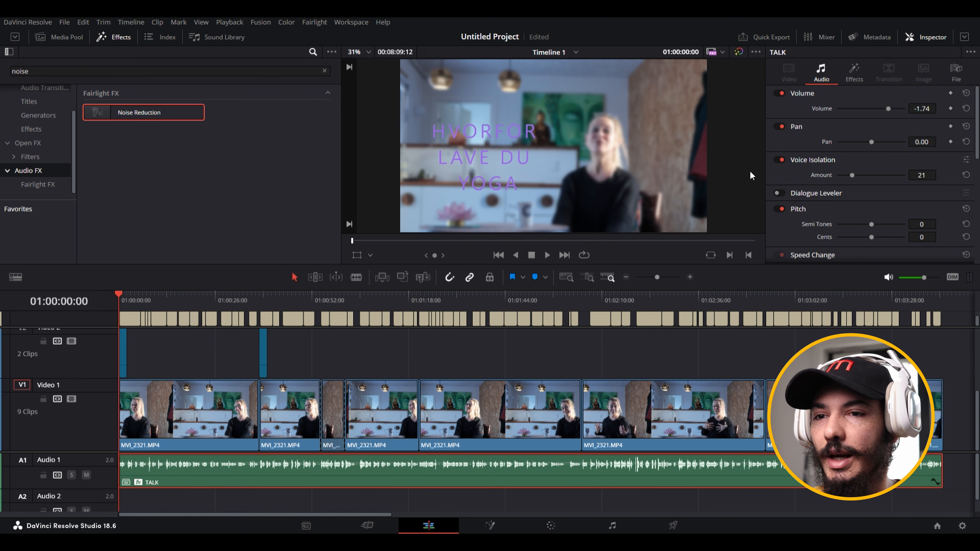
pyautogui.press('space')
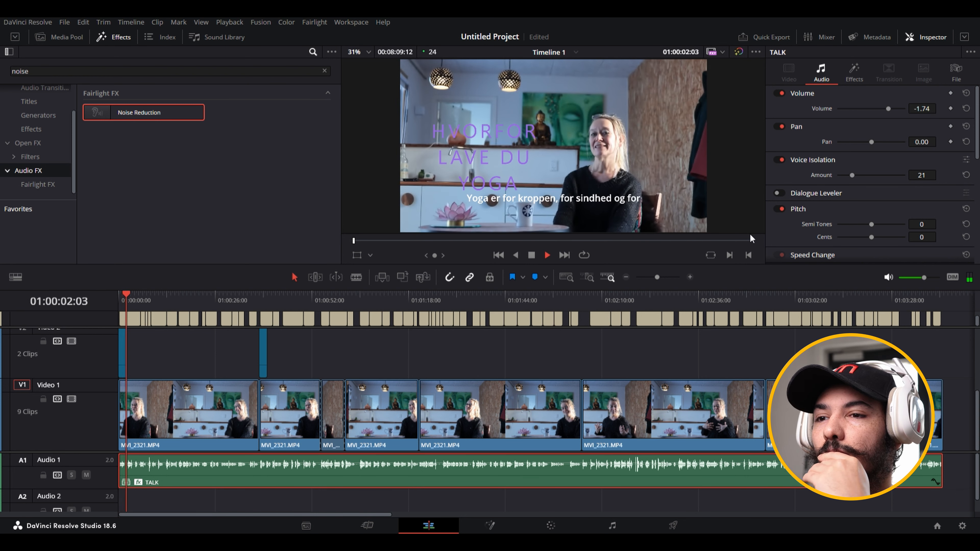
pyautogui.press('space')
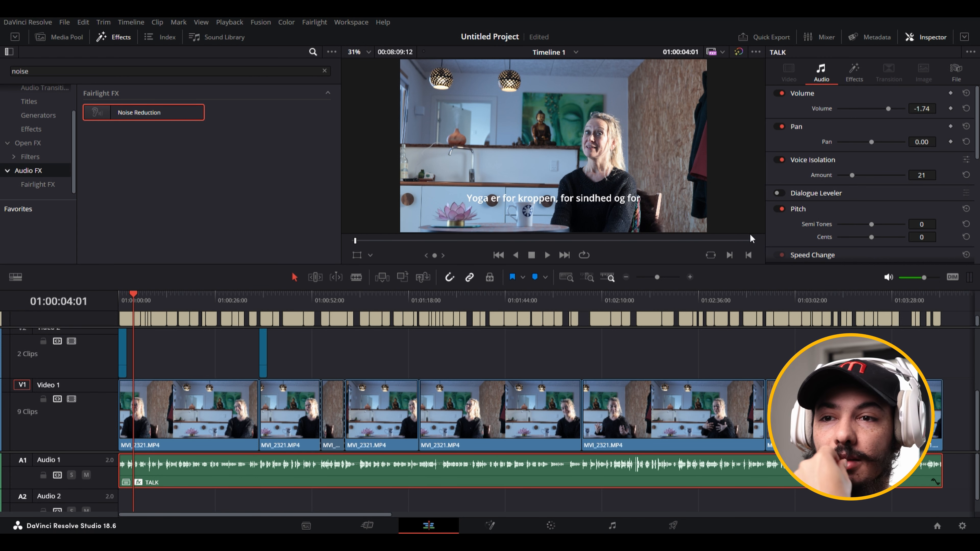
pyautogui.press('space')
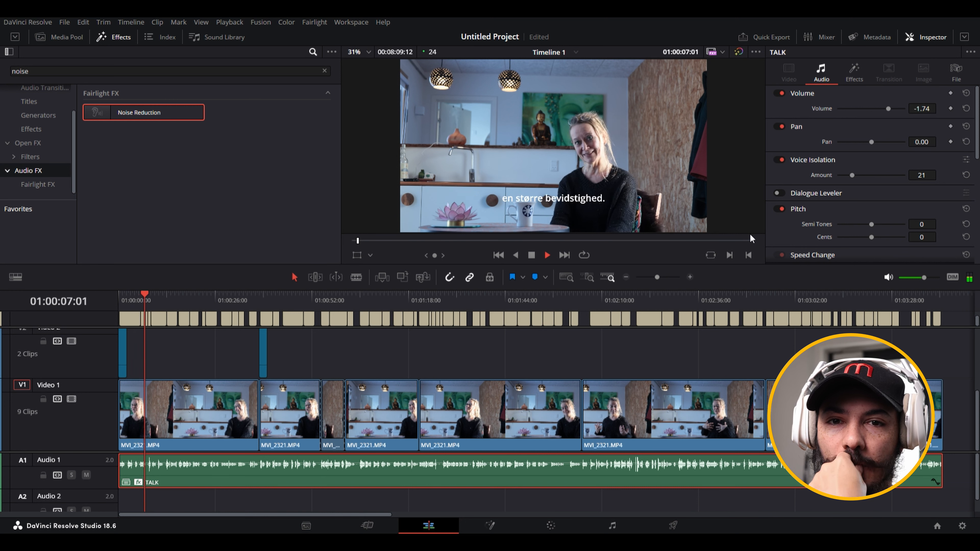
# - Toggle Voice Isolation and turn off Learn Toggle in Noise Reduction while listening to the TALK clip
pyautogui.click(782, 160)
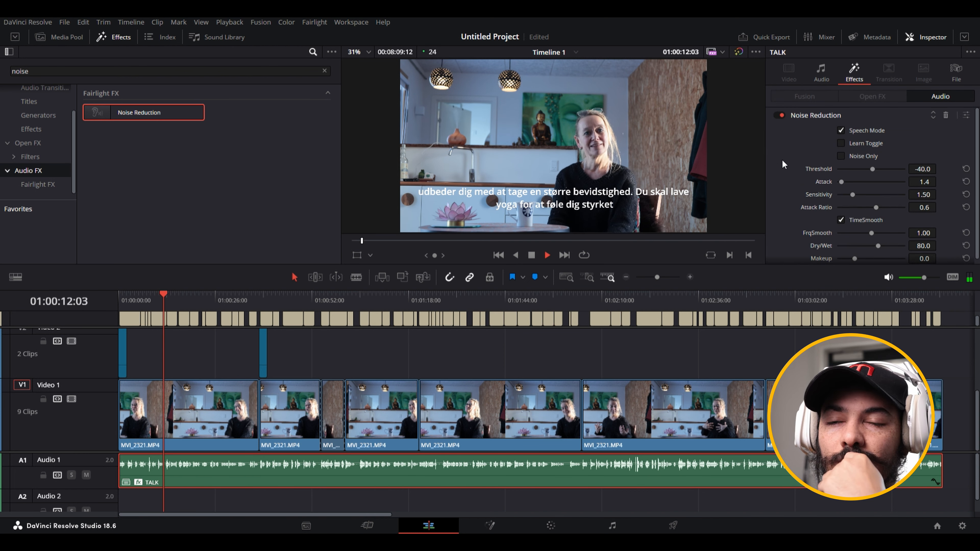
pyautogui.click(820, 72)
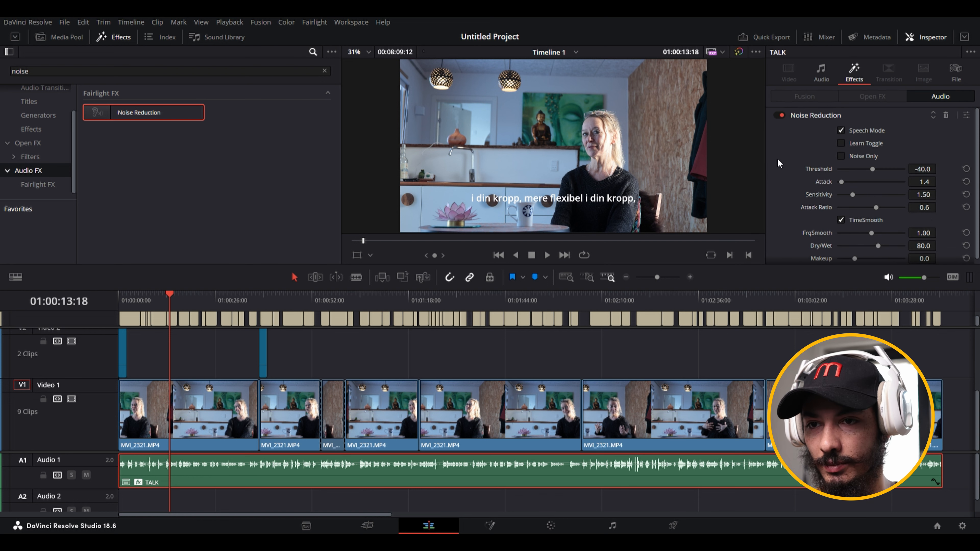
pyautogui.press('space')
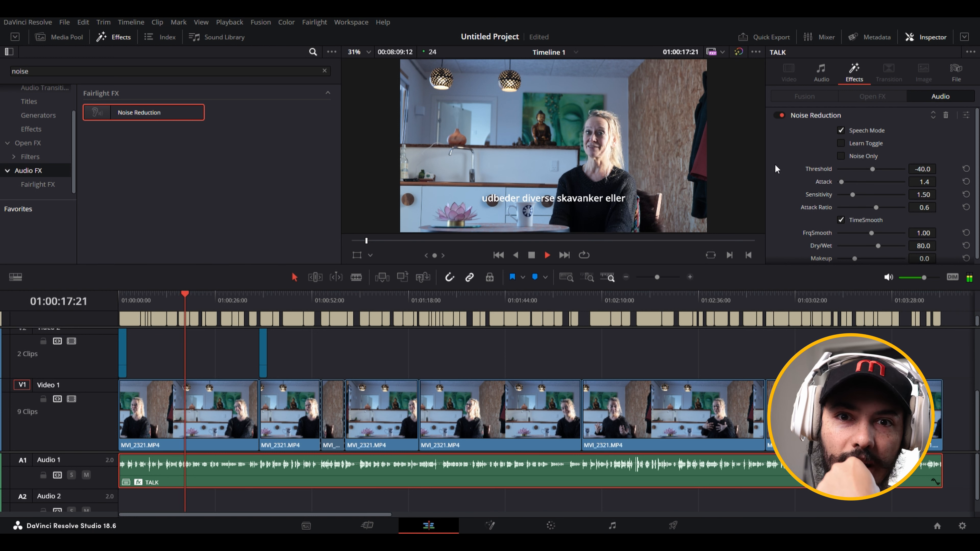
pyautogui.press('space')
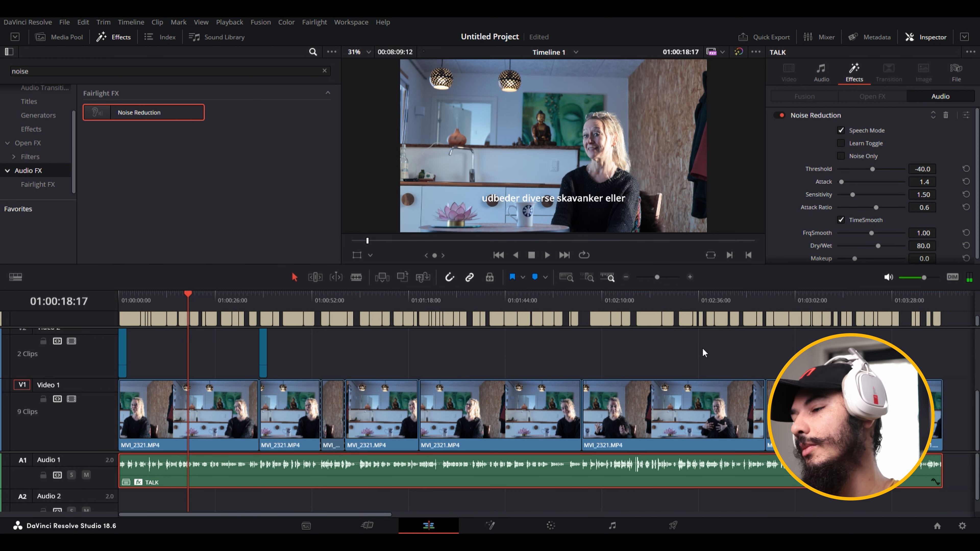
# - Show the Media Pool above the whole edit and return the playhead to the opening title
pyautogui.scroll(-1, 662, 417)
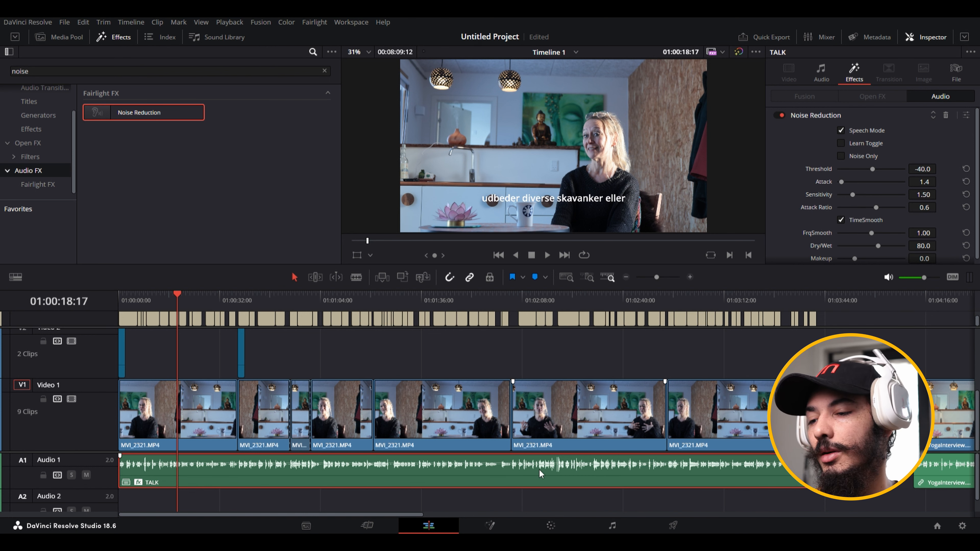
pyautogui.scroll(-2, 556, 442)
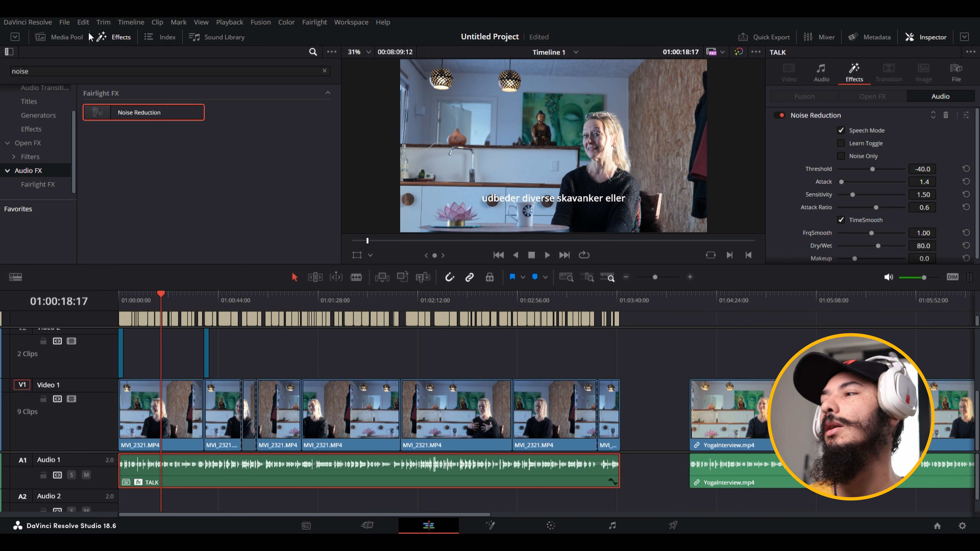
pyautogui.click(40, 37)
pyautogui.click(158, 168)
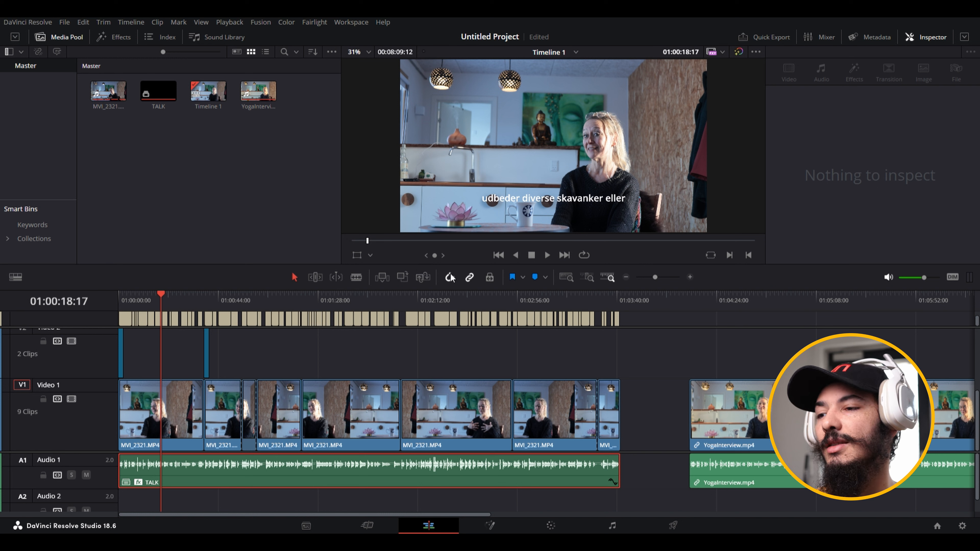
pyautogui.moveTo(124, 297); pyautogui.dragTo(43, 307)
pyautogui.press('space')
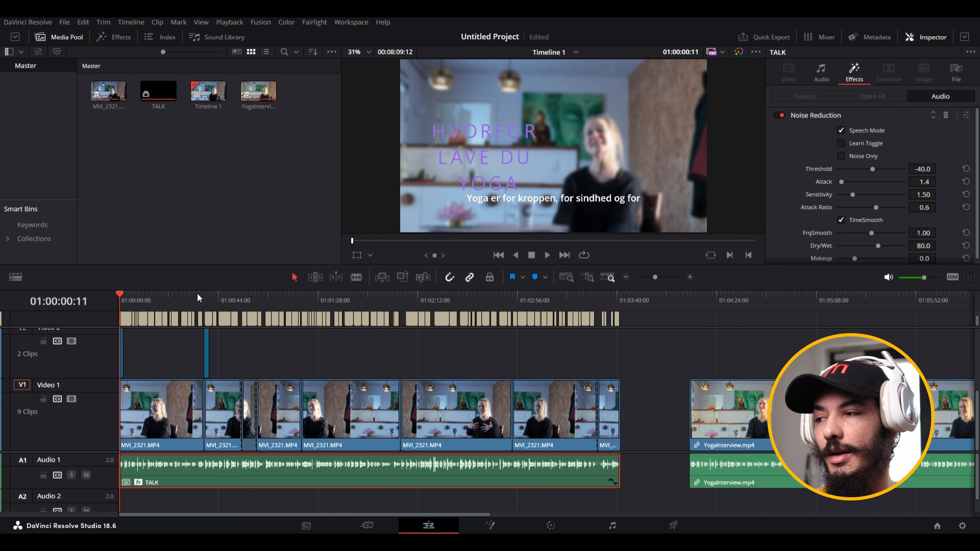
# - Review the edit at several points, from the WHY NOT? title and the close-up through the ending to the original YogaInterview.mp4 clip
pyautogui.click(204, 294)
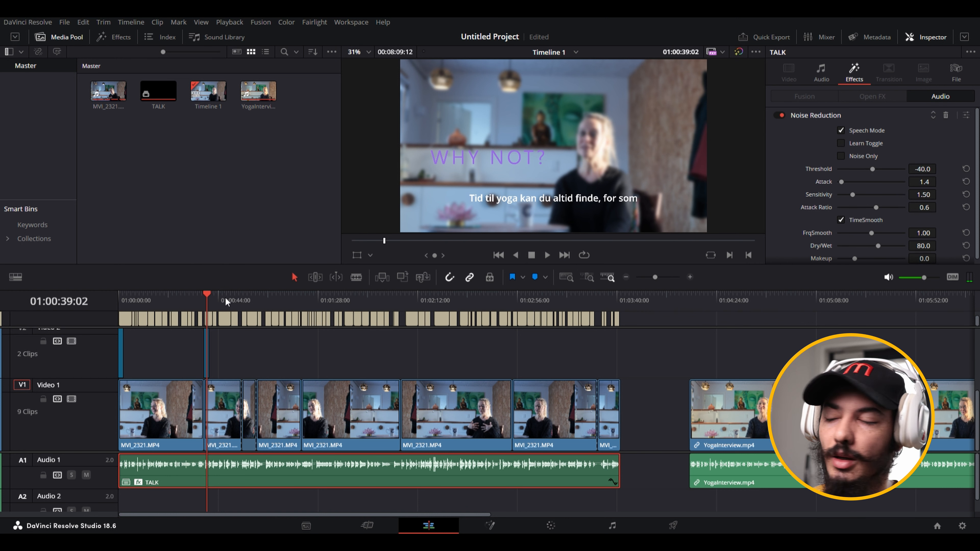
pyautogui.click(247, 299)
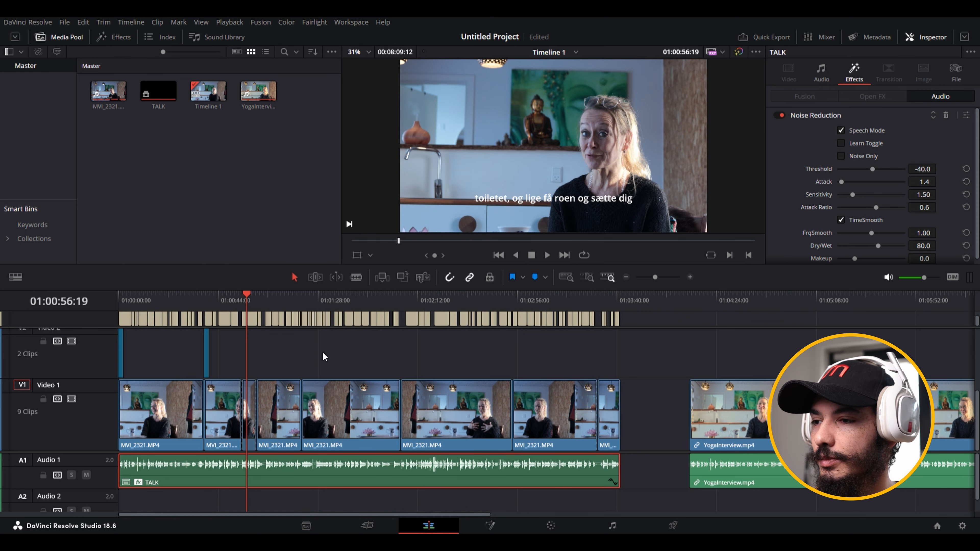
pyautogui.click(350, 354)
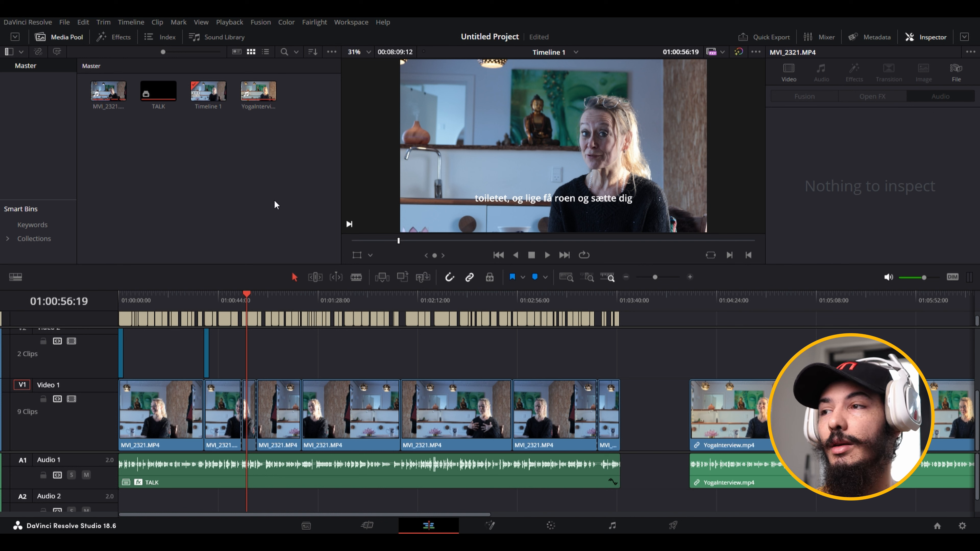
pyautogui.click(181, 298)
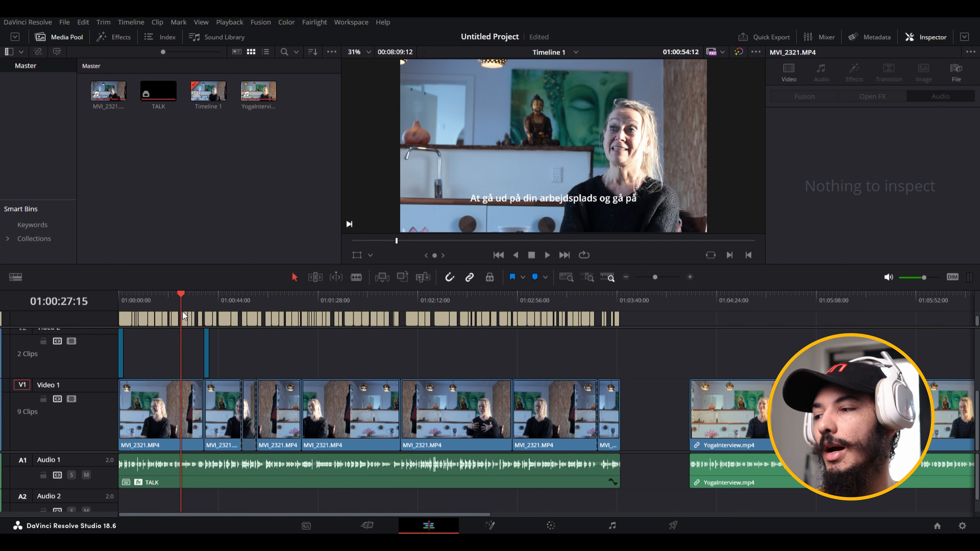
pyautogui.click(611, 302)
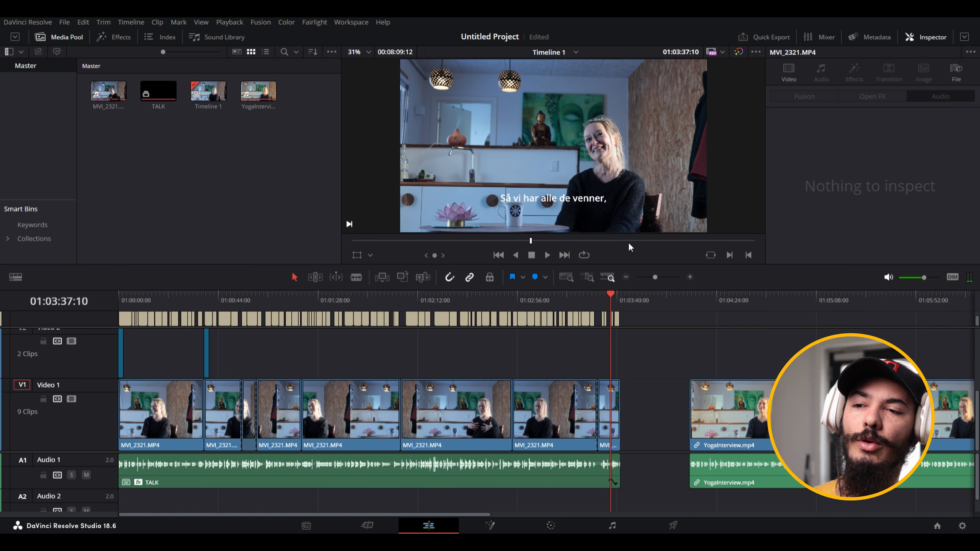
pyautogui.click(732, 300)
pyautogui.click(808, 298)
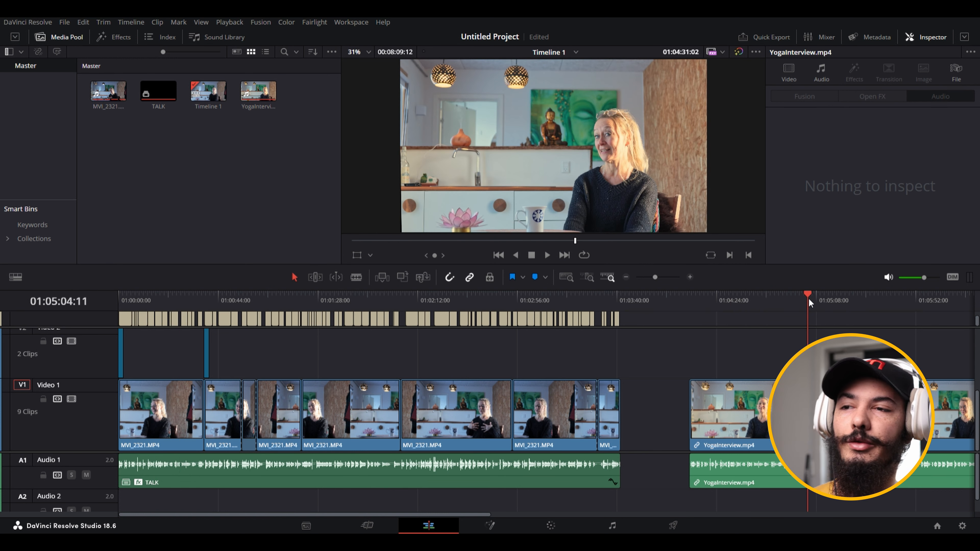
# - Compare the look of the subtitled edit with the original YogaInterview.mp4 clip at several points on the timeline
pyautogui.click(854, 305)
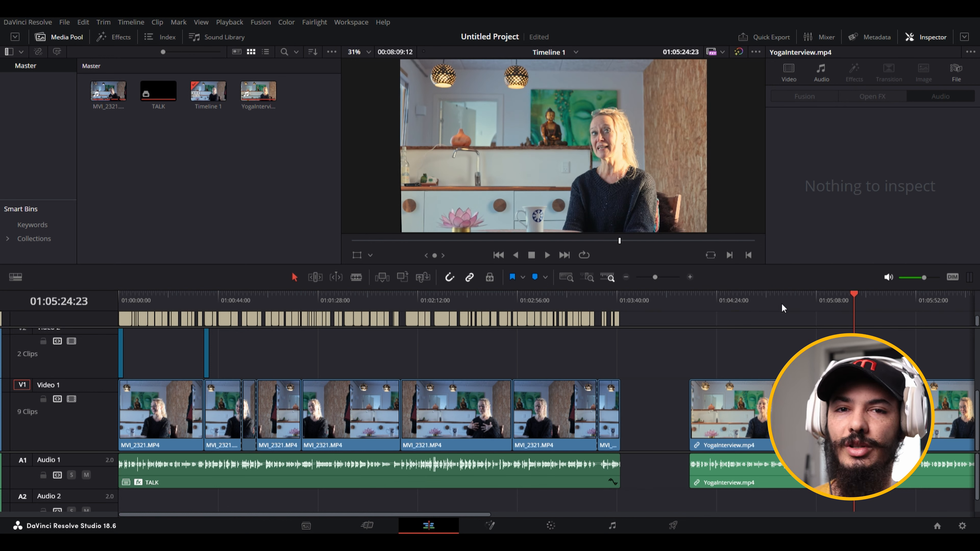
pyautogui.click(472, 300)
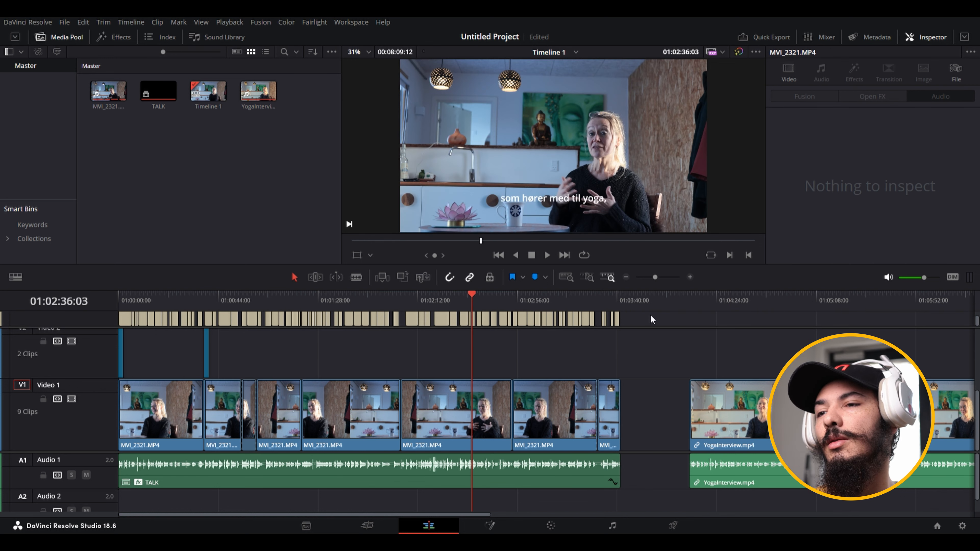
pyautogui.click(780, 299)
pyautogui.click(448, 299)
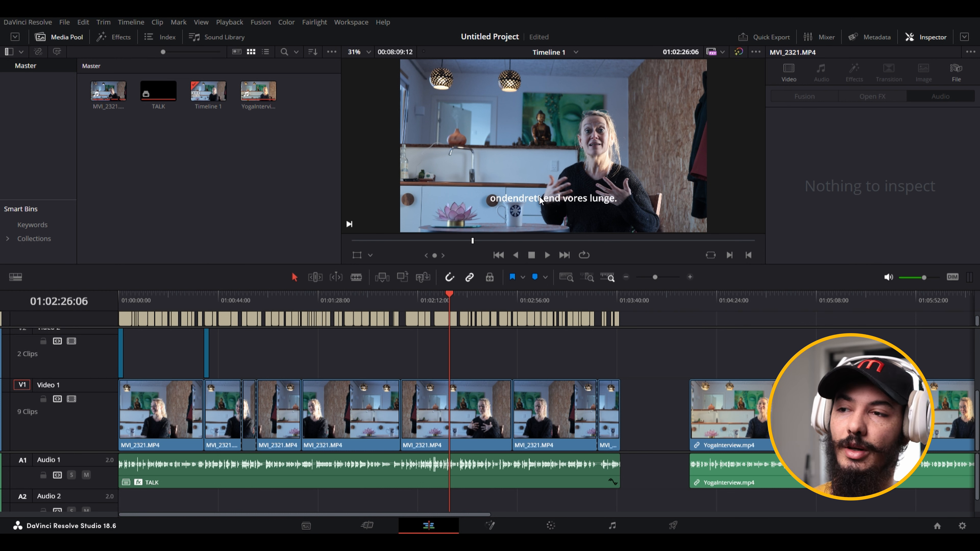
pyautogui.click(727, 303)
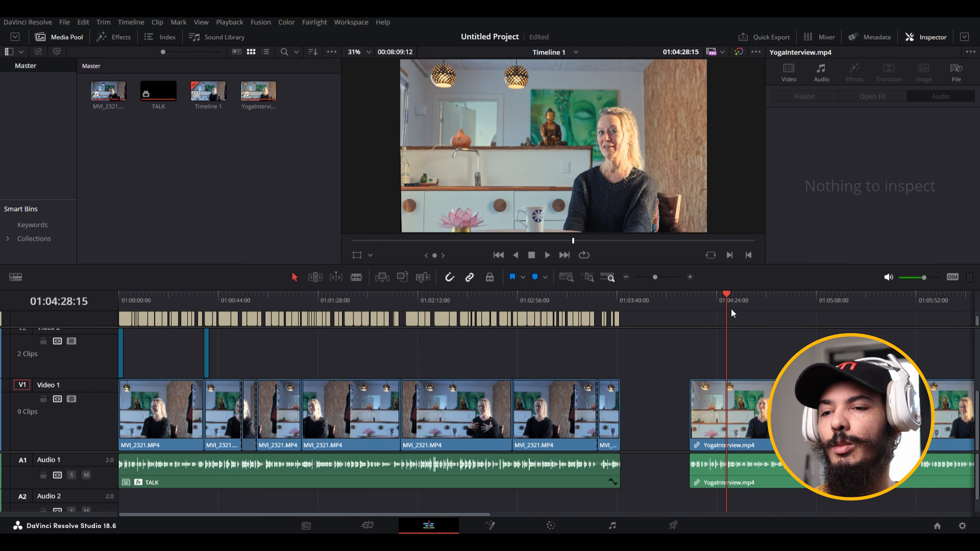
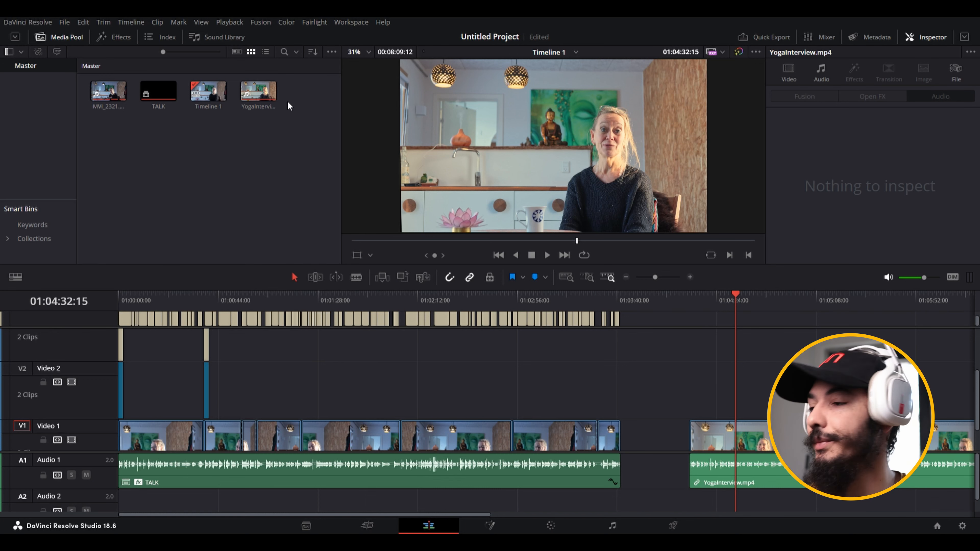
# - Search the effects library for "adju" across the whole toolbox
pyautogui.scroll(2, 327, 372)
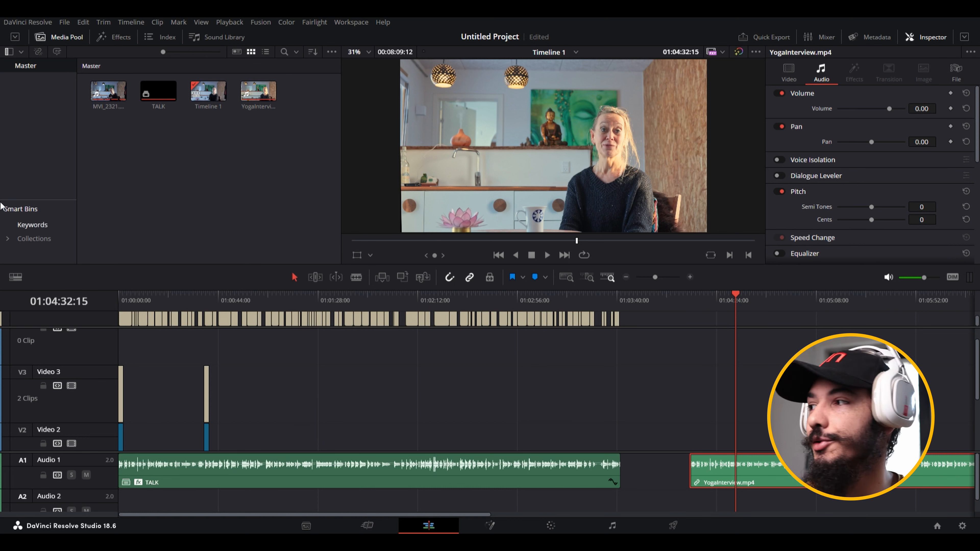
pyautogui.click(53, 40)
pyautogui.click(53, 40)
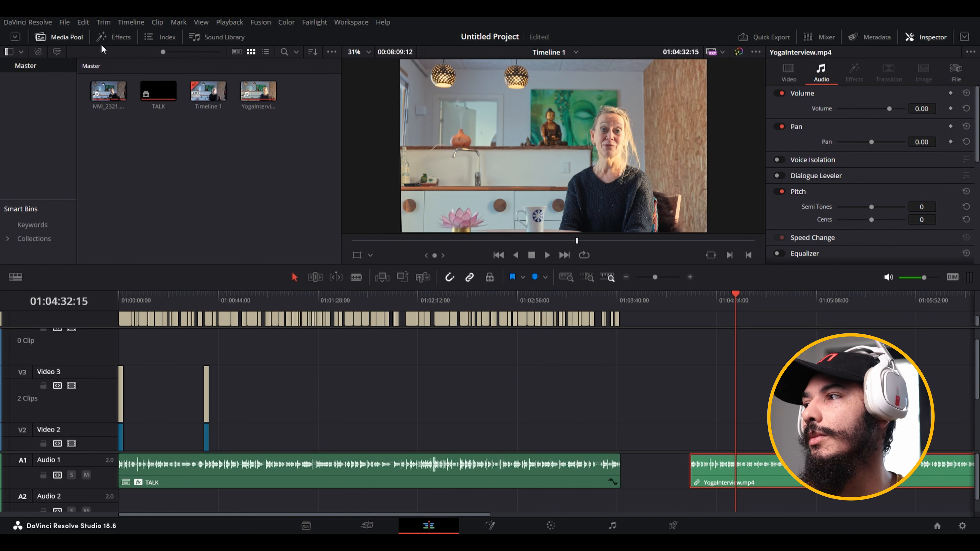
pyautogui.click(112, 37)
pyautogui.click(58, 74)
pyautogui.press('BackSpace')
pyautogui.press('BackSpace')
pyautogui.press('BackSpace')
pyautogui.press('BackSpace')
pyautogui.press('BackSpace')
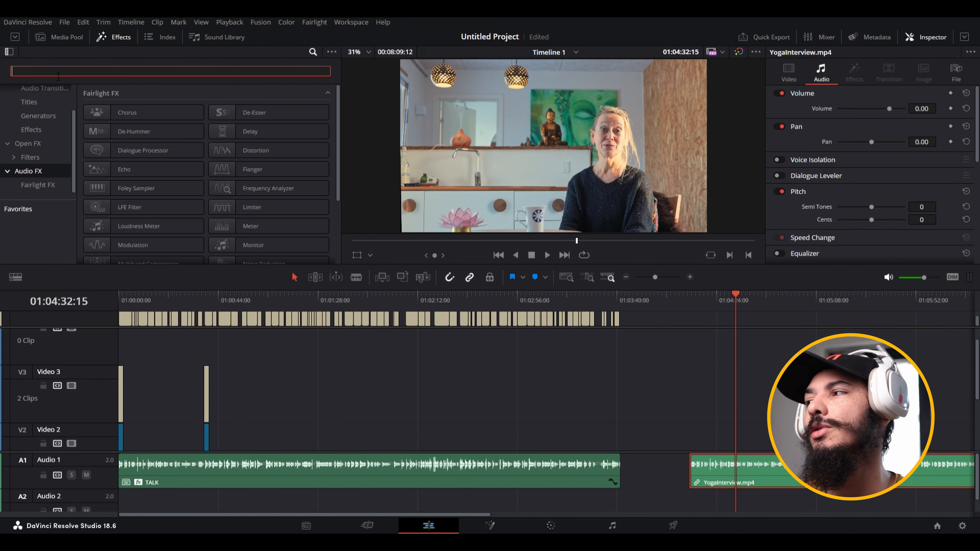
pyautogui.write('adju ó')
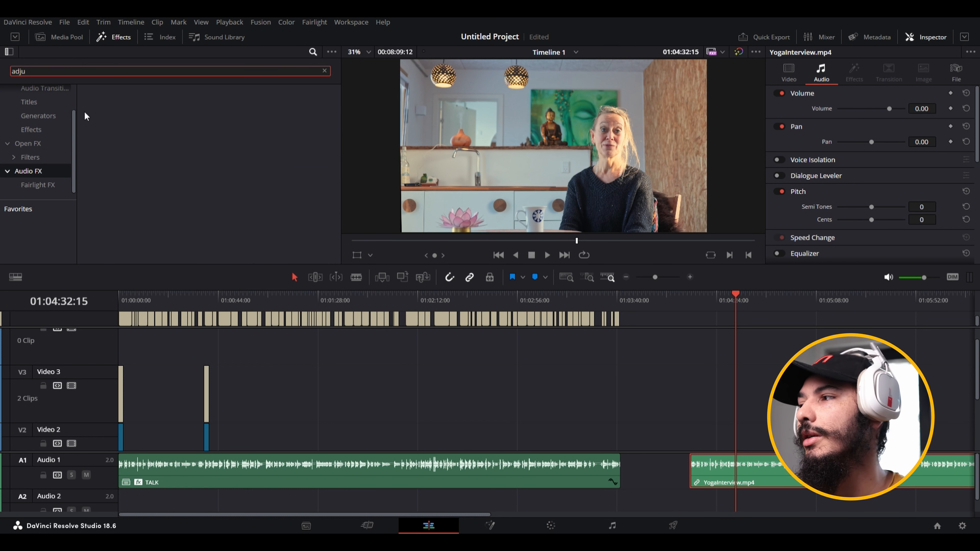
pyautogui.press('BackSpace')
pyautogui.press('BackSpace')
# - Place an Adjustment Clip at the timeline start on Video 4 and extend it past the end of the MVI_2321.MP4 clips
pyautogui.moveTo(112, 112); pyautogui.dragTo(120, 347)
pyautogui.moveTo(228, 345); pyautogui.dragTo(634, 345)
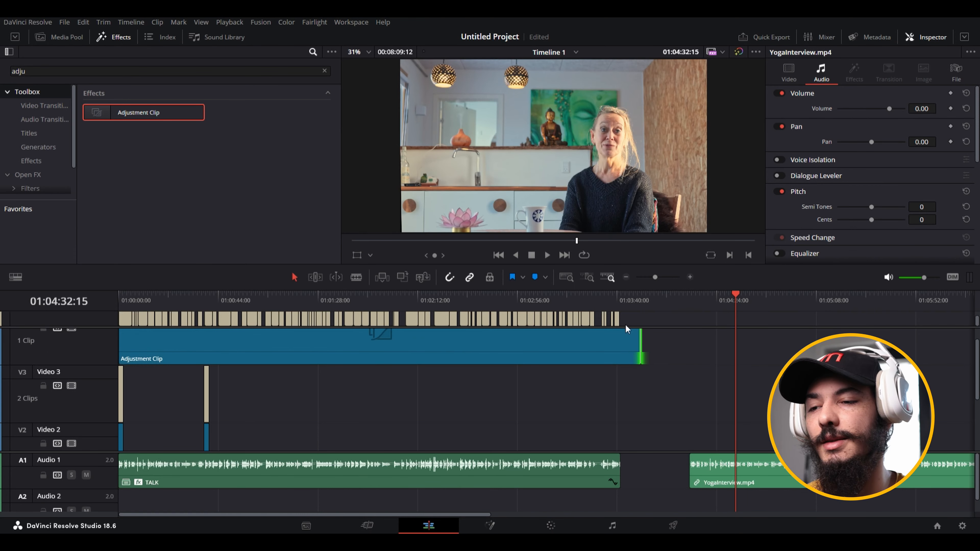
pyautogui.scroll(-3, 560, 422)
pyautogui.scroll(-2, 560, 422)
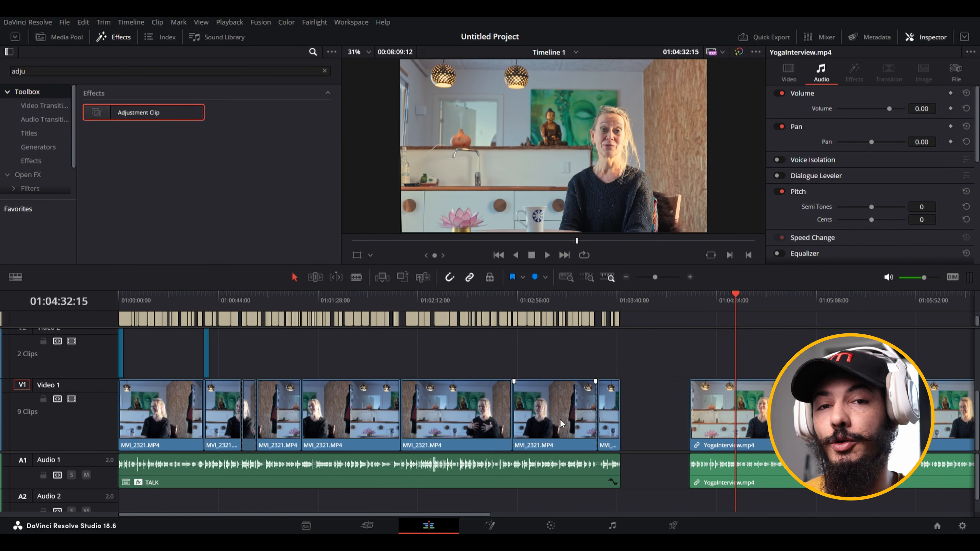
# - Select the Adjustment Clip on Video 4 and move the playhead to 01:01:30:05 over the interview
pyautogui.click(560, 424)
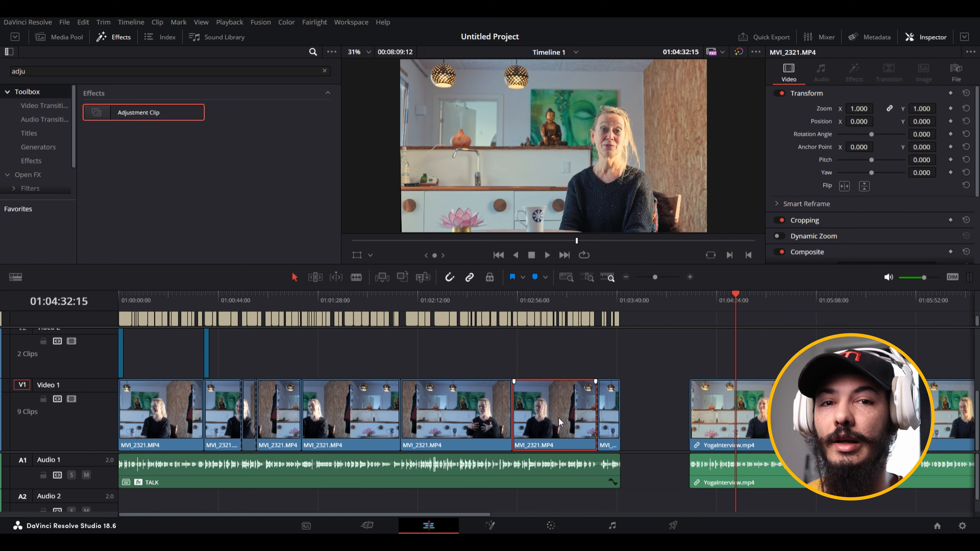
pyautogui.scroll(12, 559, 418)
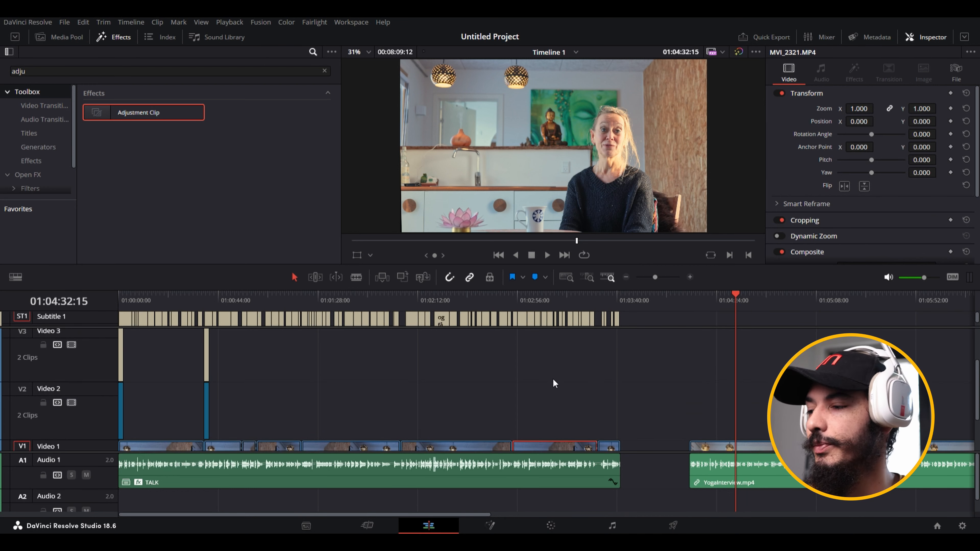
pyautogui.click(551, 379)
pyautogui.scroll(-10, 617, 417)
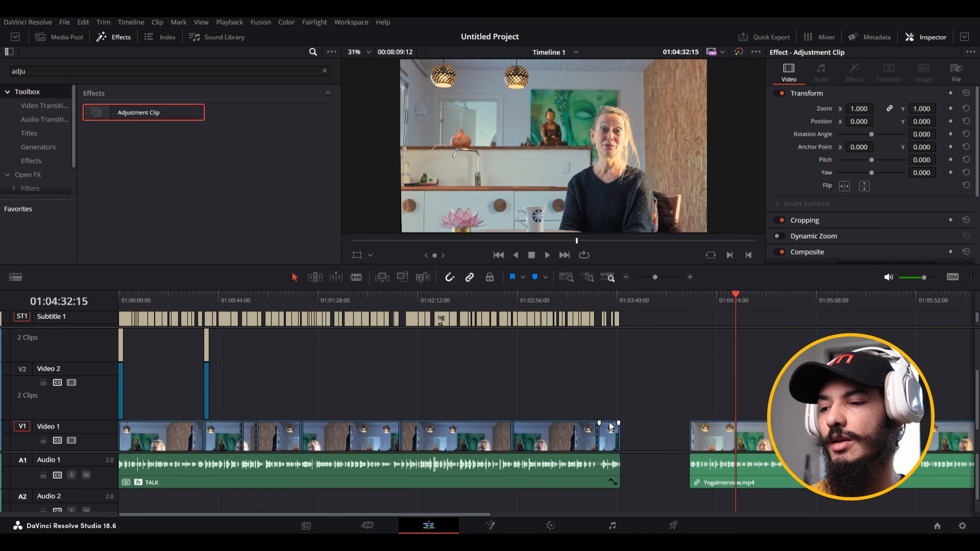
pyautogui.click(449, 301)
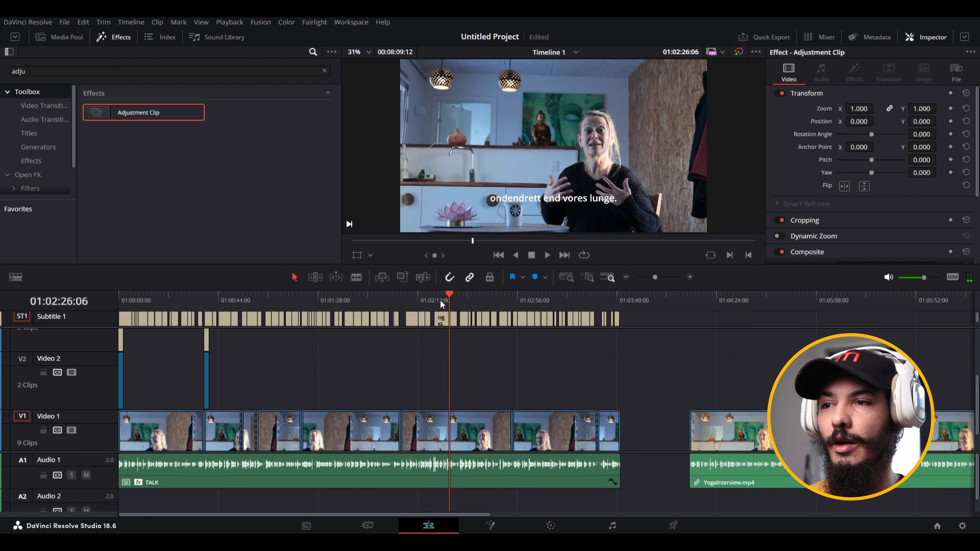
pyautogui.moveTo(441, 305); pyautogui.dragTo(323, 305)
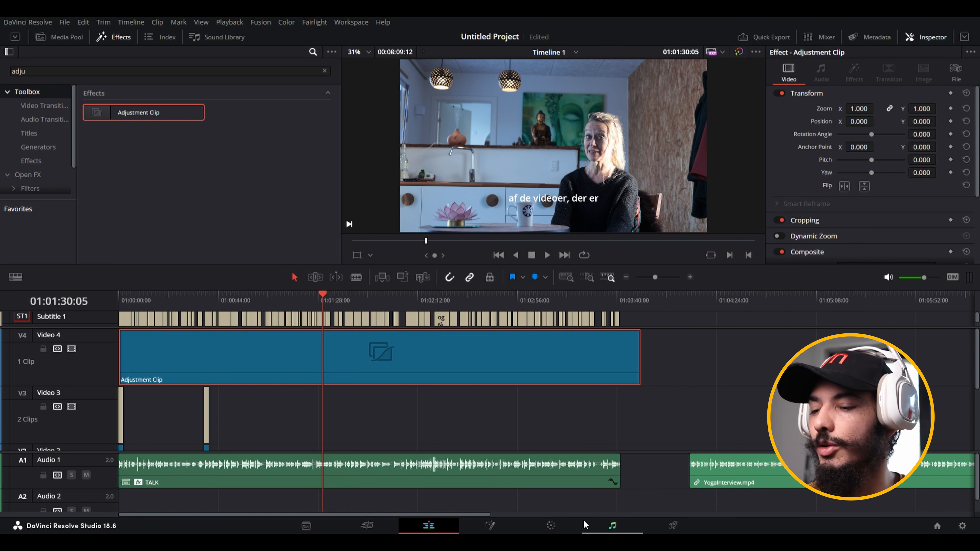
# - Switch to color grading for the Adjustment Clip, move node 01 toward the source and add two serial nodes after it
pyautogui.click(557, 526)
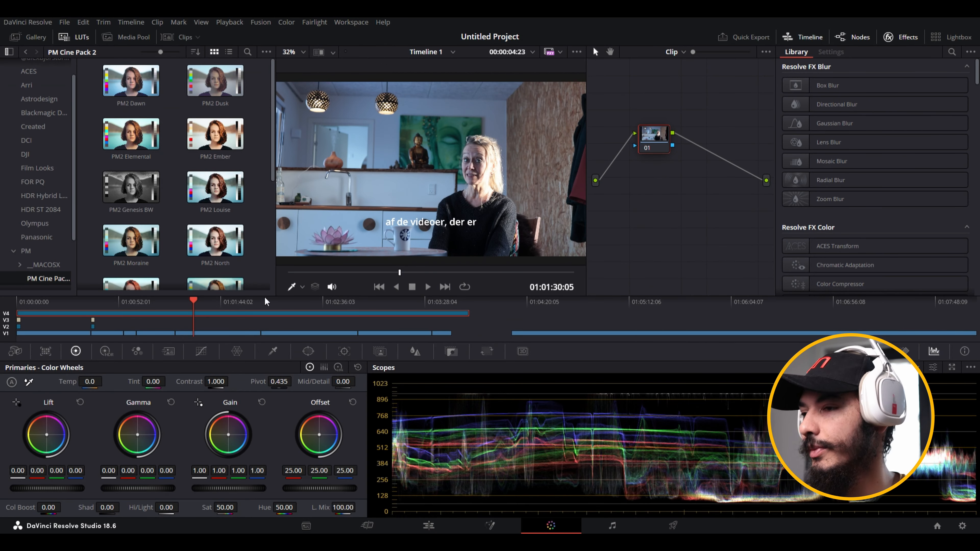
pyautogui.moveTo(664, 136); pyautogui.dragTo(644, 173)
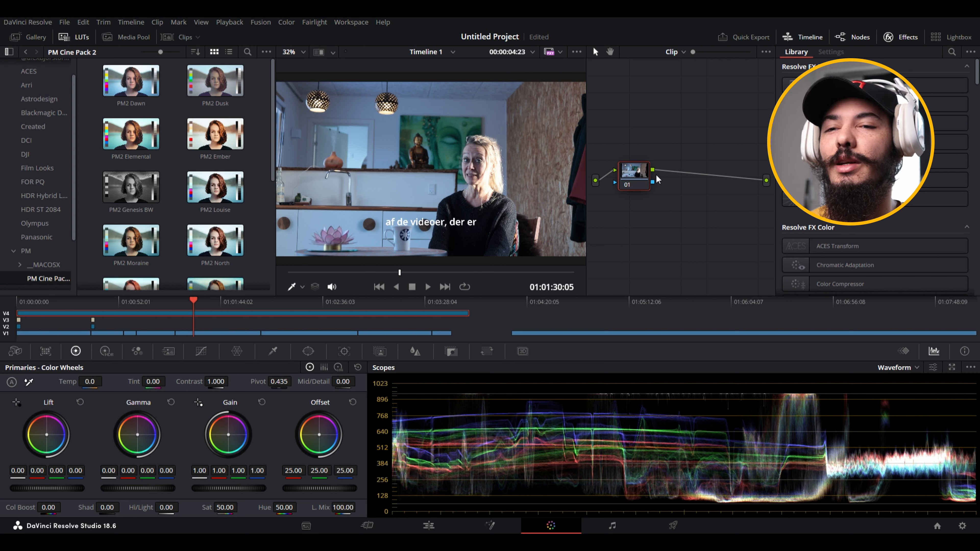
pyautogui.hotkey('alt', 's')
pyautogui.hotkey('alt', 's')
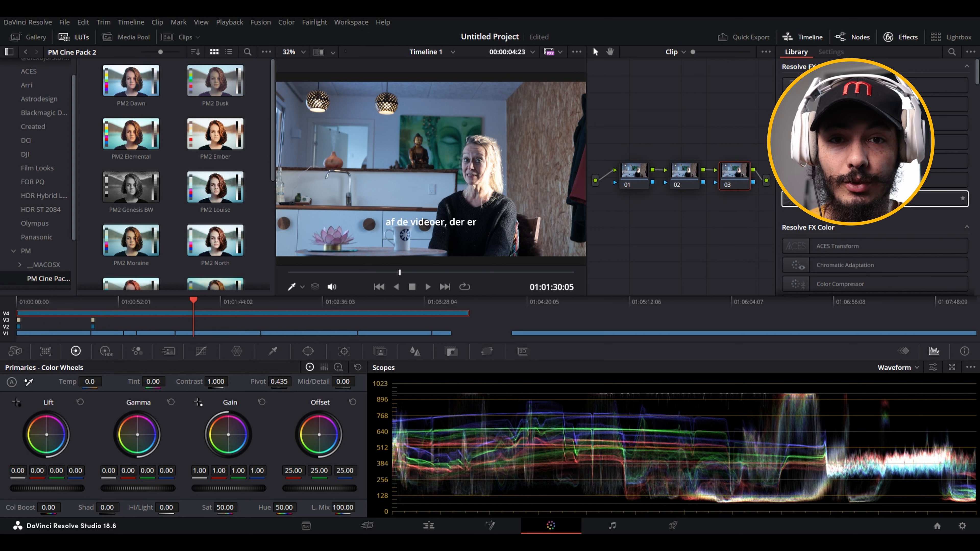
# - Lower node 01's Gain to 0.98 and play a few seconds of the interview to check the highlights
pyautogui.click(640, 179)
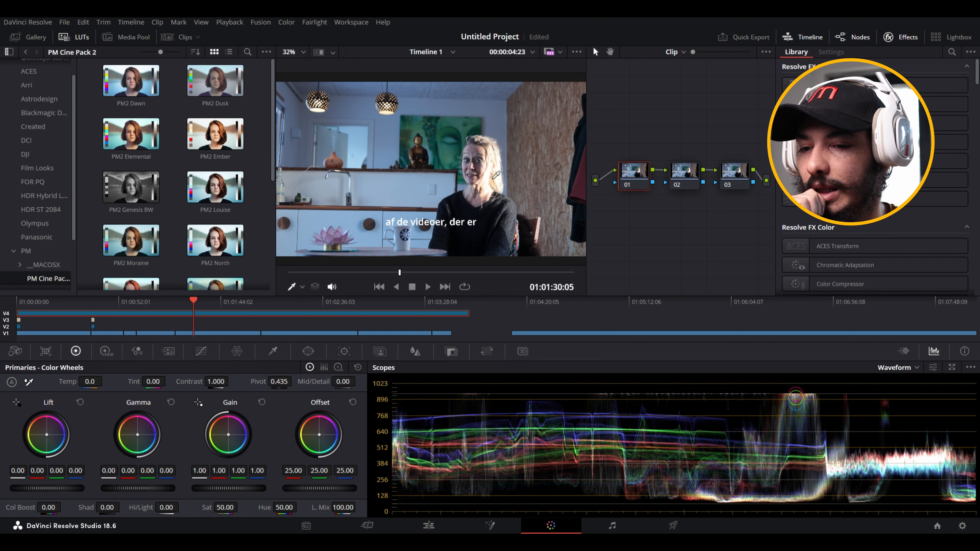
pyautogui.scroll(3, 468, 186)
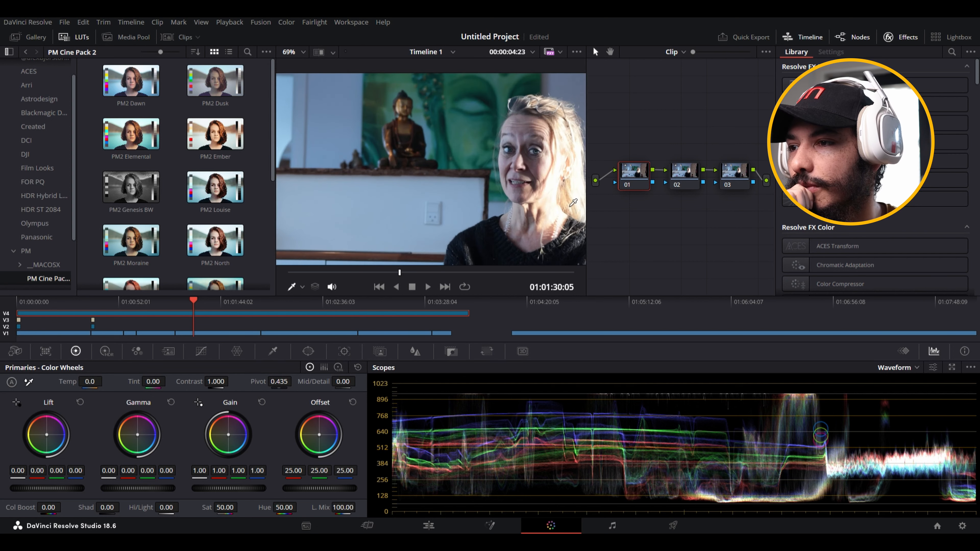
pyautogui.scroll(-4, 545, 172)
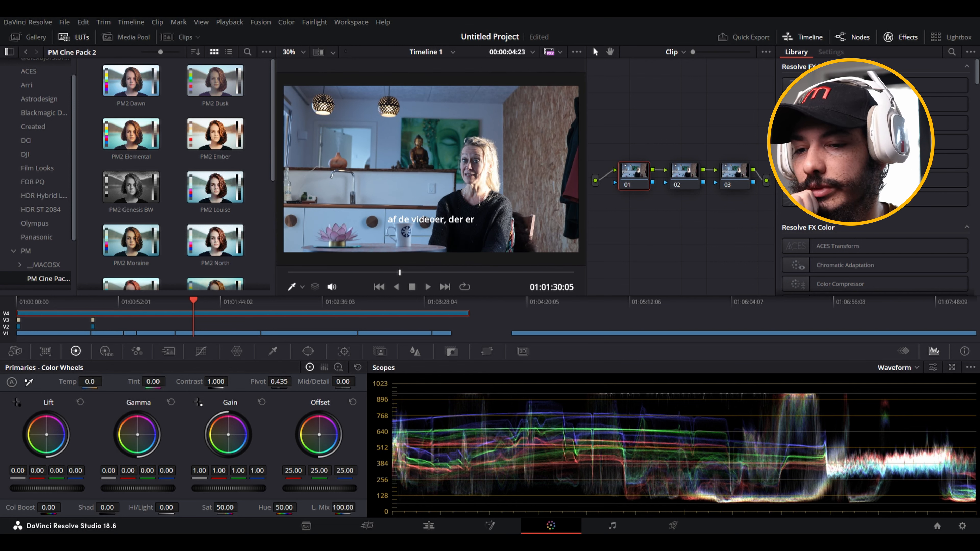
pyautogui.moveTo(229, 488); pyautogui.dragTo(209, 488)
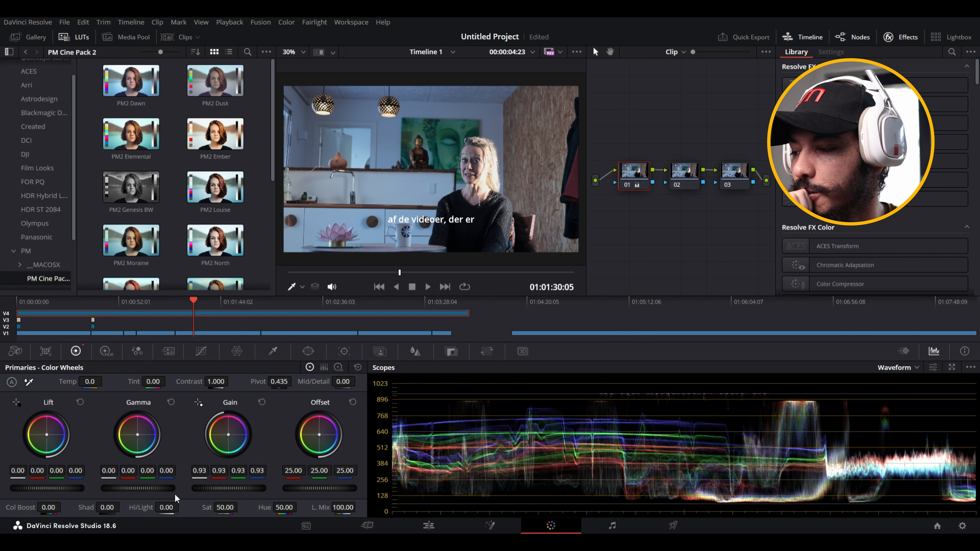
pyautogui.moveTo(239, 488)
pyautogui.mouseDown()
pyautogui.moveTo(260, 488)
pyautogui.moveTo(244, 488)
pyautogui.mouseUp()
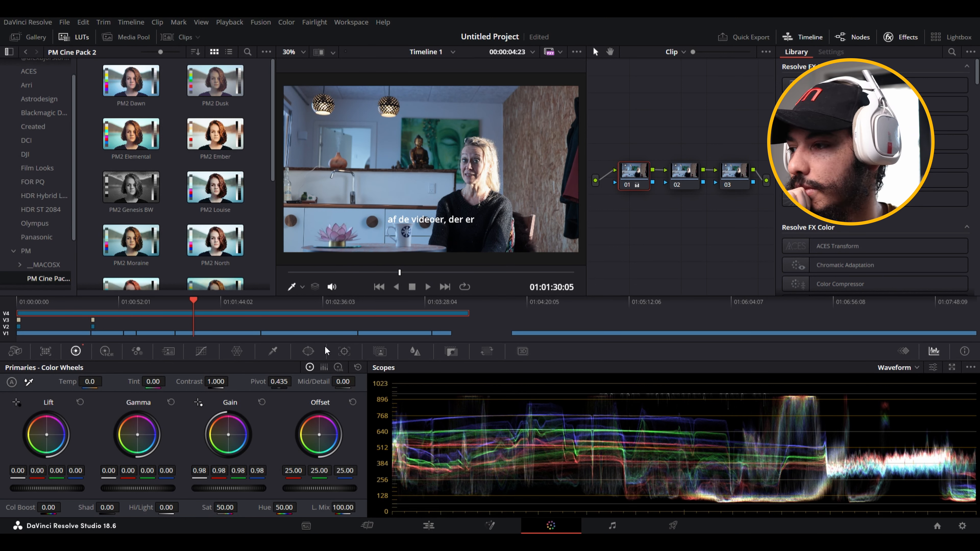
pyautogui.click(425, 288)
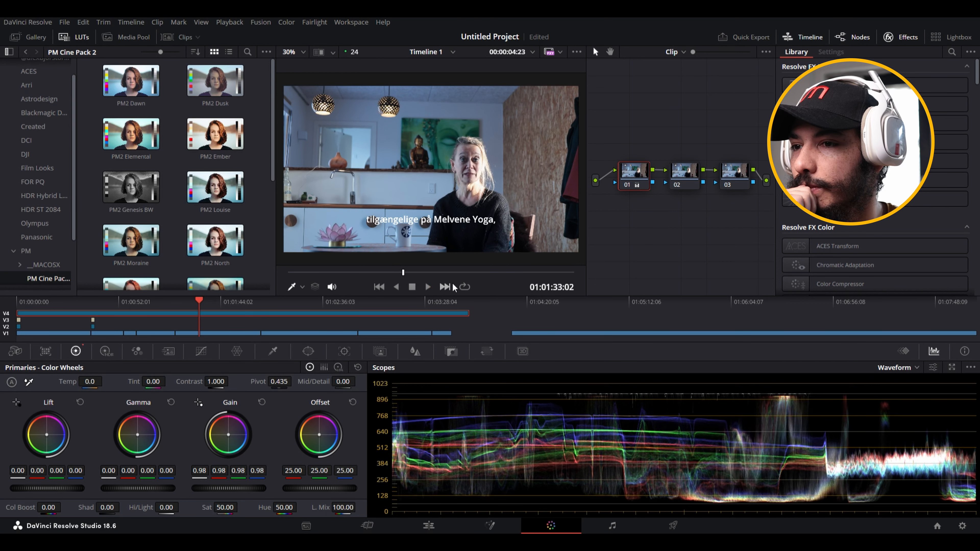
pyautogui.click(412, 288)
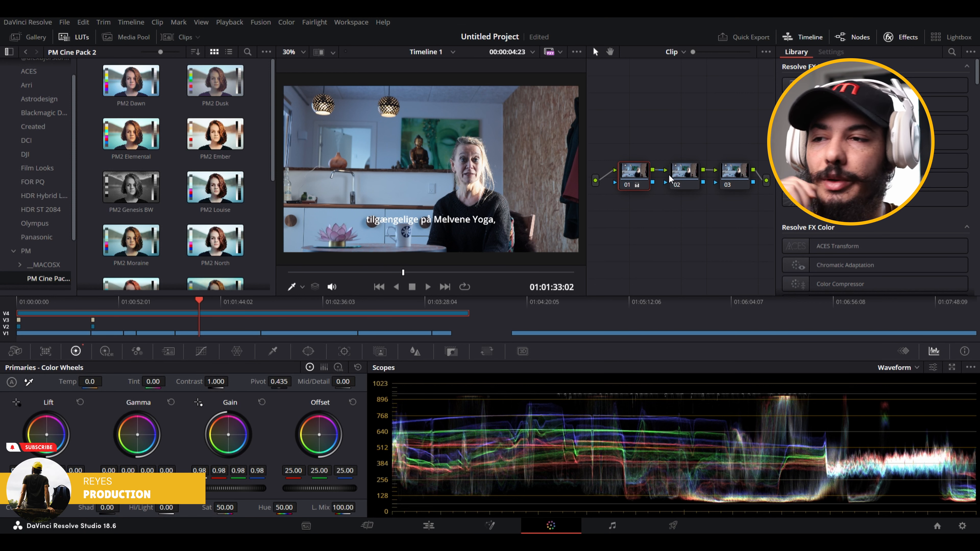
pyautogui.moveTo(682, 176); pyautogui.dragTo(664, 157)
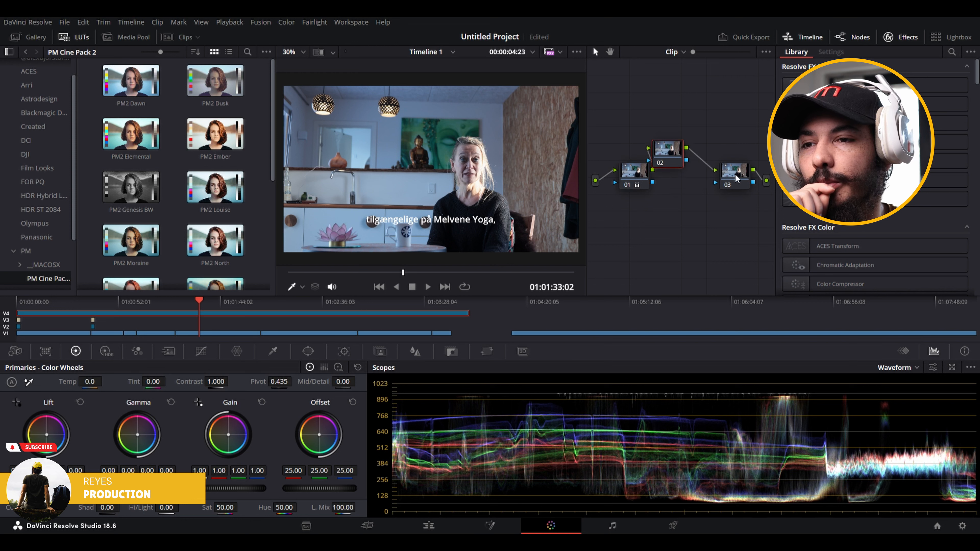
pyautogui.moveTo(731, 176)
pyautogui.mouseDown()
pyautogui.moveTo(727, 158)
pyautogui.moveTo(688, 177)
pyautogui.moveTo(730, 179)
pyautogui.mouseUp()
pyautogui.click(644, 181)
pyautogui.moveTo(646, 186); pyautogui.dragTo(658, 112)
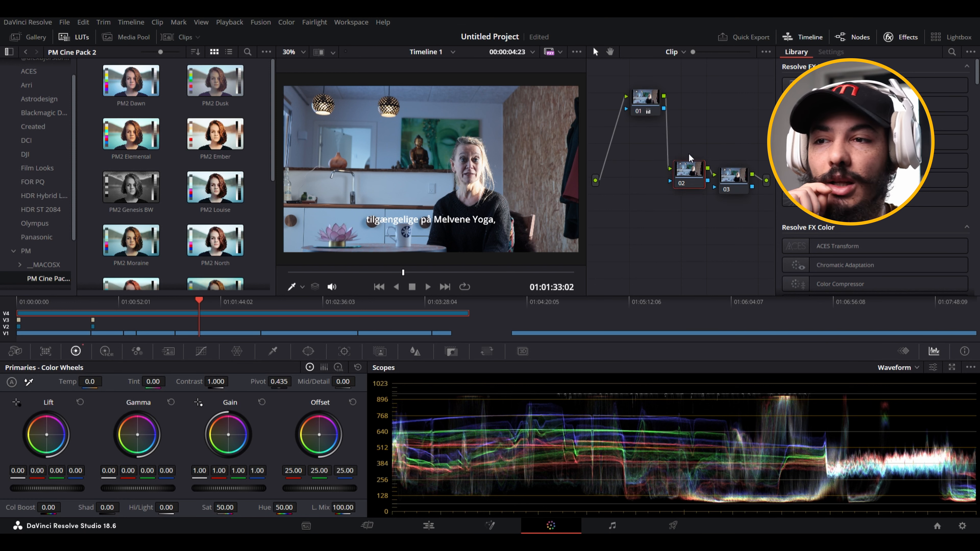
pyautogui.moveTo(690, 177); pyautogui.dragTo(693, 130)
pyautogui.moveTo(745, 190); pyautogui.dragTo(758, 122)
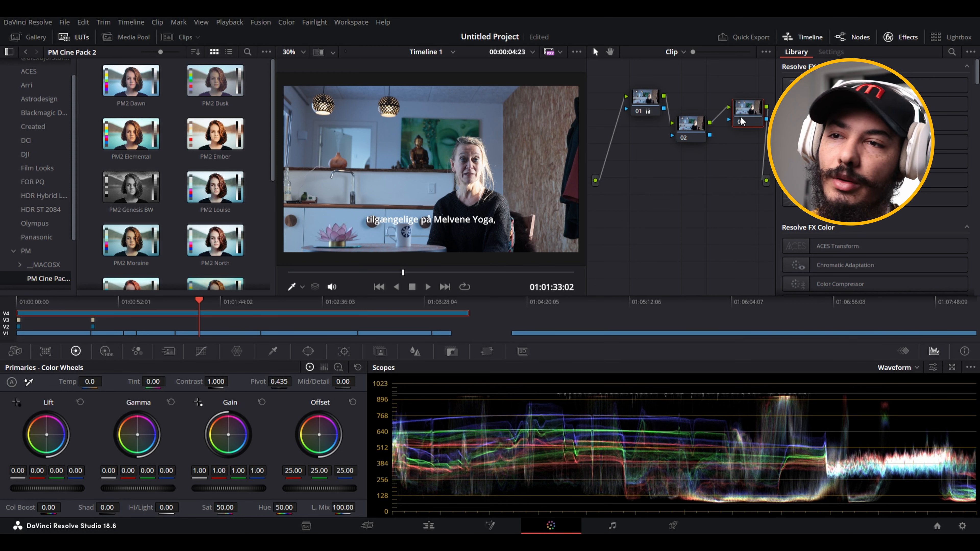
pyautogui.hotkey('alt', 's')
pyautogui.hotkey('alt', 's')
pyautogui.hotkey('alt', 's')
pyautogui.hotkey('alt', 's')
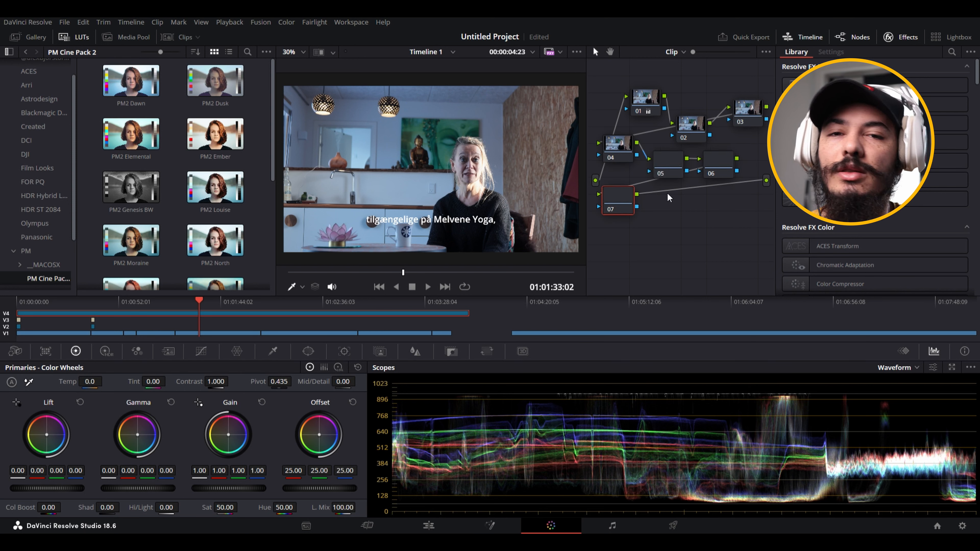
pyautogui.hotkey('ctrl', 'z')
pyautogui.hotkey('ctrl', 'z')
pyautogui.hotkey('ctrl', 'z')
pyautogui.hotkey('ctrl', 'z')
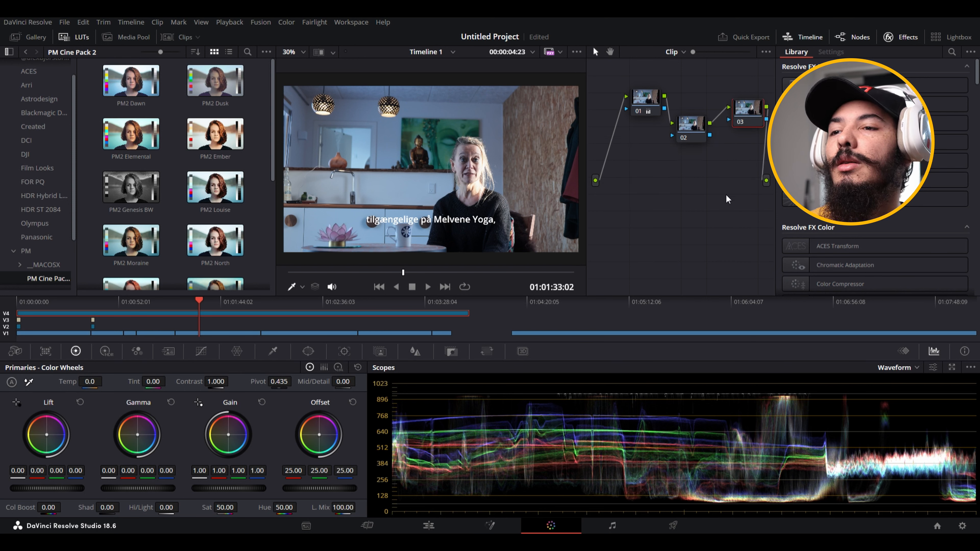
pyautogui.hotkey('ctrl', 'z')
pyautogui.hotkey('ctrl', 'z')
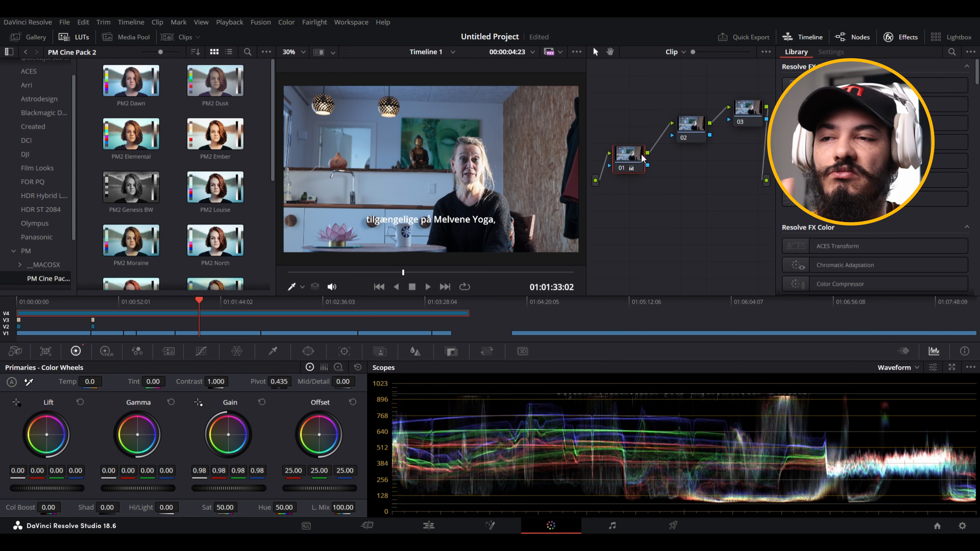
pyautogui.hotkey('ctrl', 'z')
pyautogui.hotkey('ctrl', 'z')
pyautogui.hotkey('ctrl', 'z')
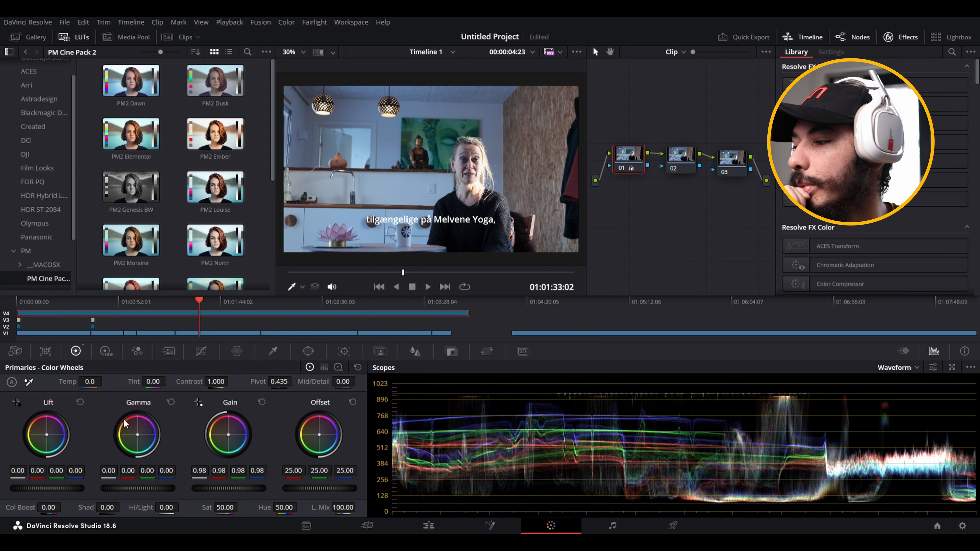
# - Correct node 01's white balance by sampling the white cabinet front beside the lotus with the white balance picker
pyautogui.click(29, 382)
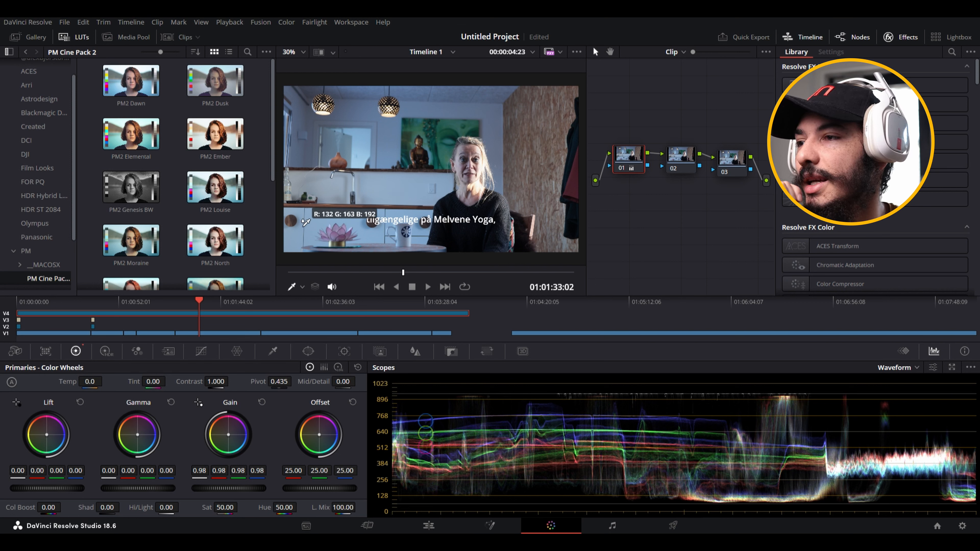
pyautogui.click(303, 223)
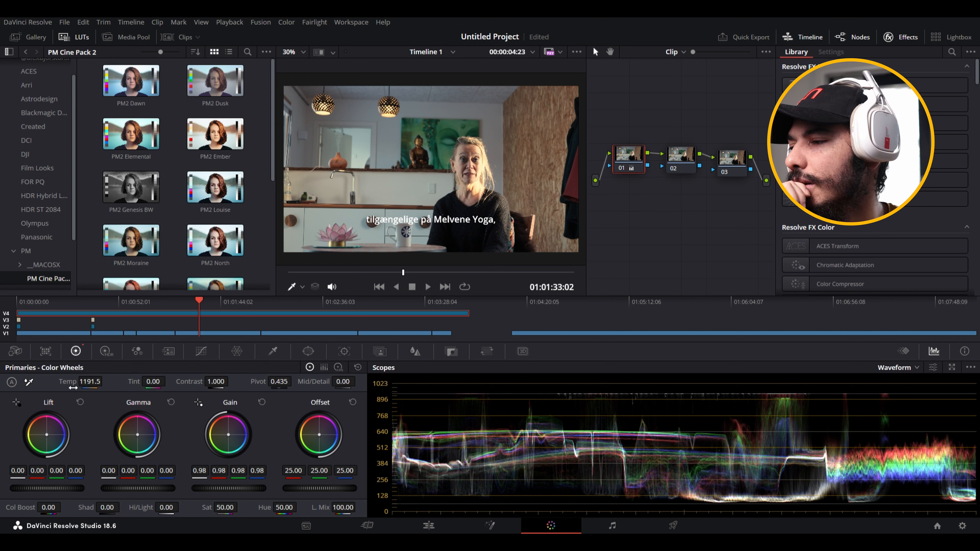
# - Reset node 01's color temperature and raise Temp to 990.0, checking the interview image
pyautogui.doubleClick(73, 387)
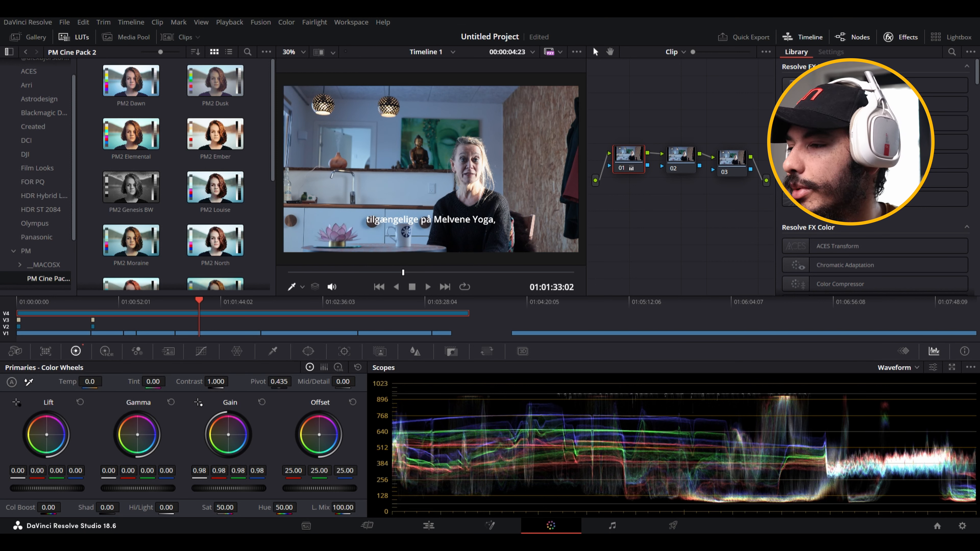
pyautogui.moveTo(105, 382); pyautogui.dragTo(105, 381)
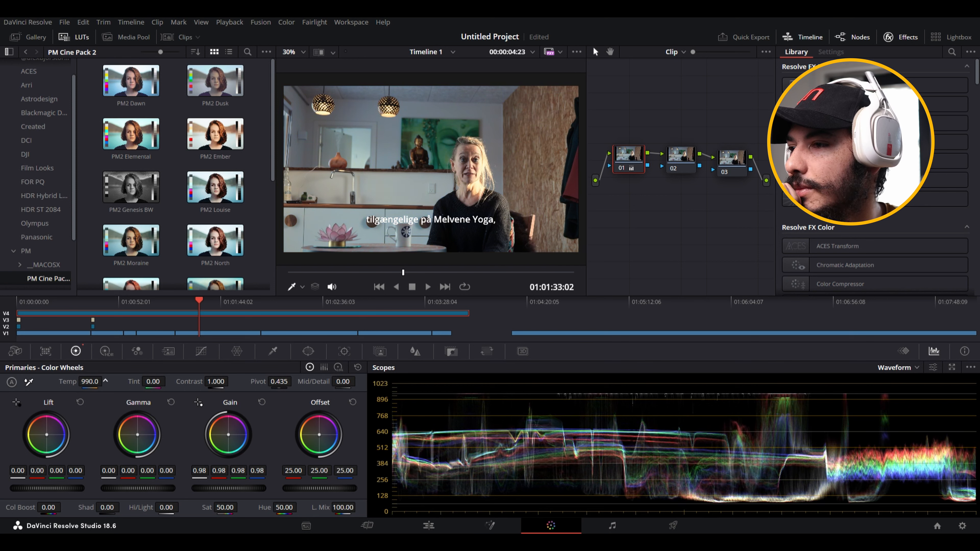
pyautogui.scroll(4, 431, 188)
pyautogui.scroll(-4, 431, 188)
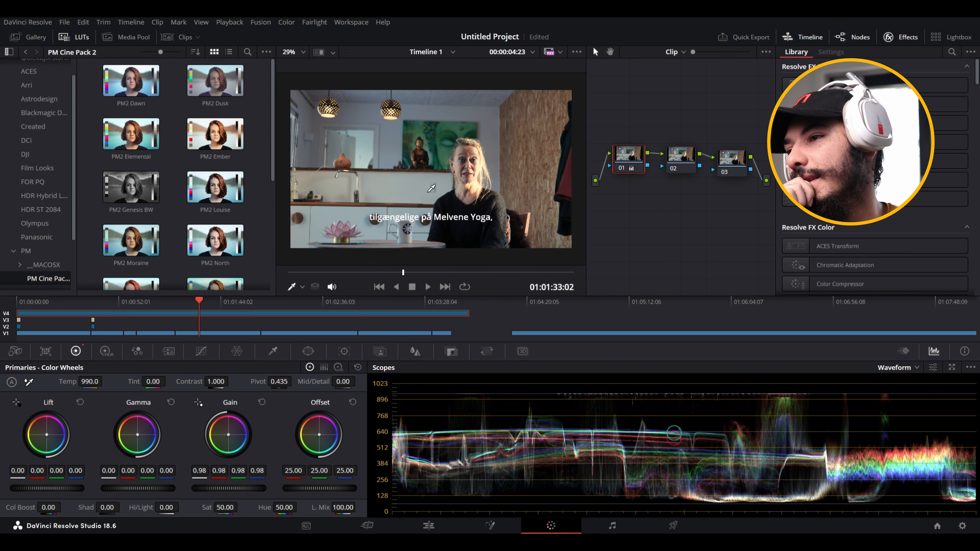
pyautogui.scroll(-1, 431, 189)
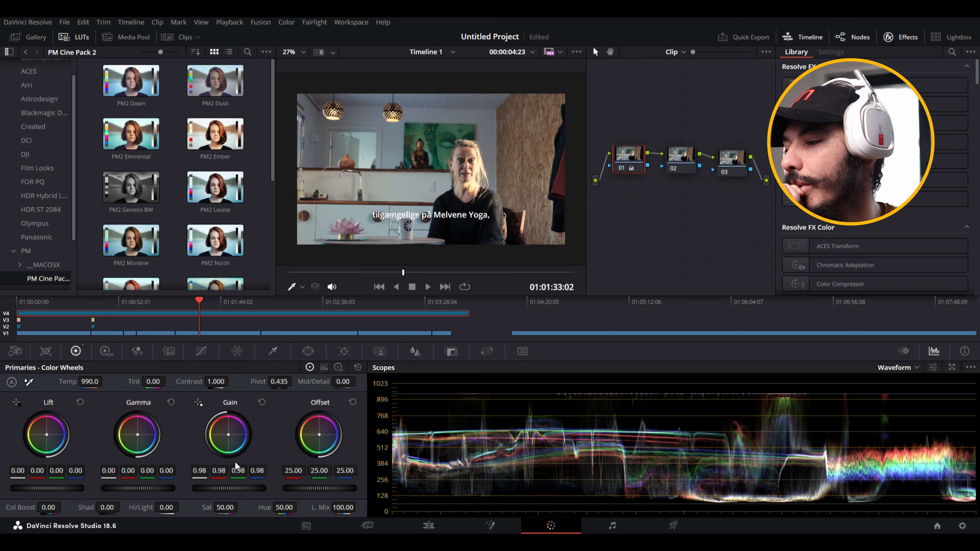
# - Shape node 01's custom curve into a gentle S by raising the upper midtones and lowering the shadows
pyautogui.click(201, 351)
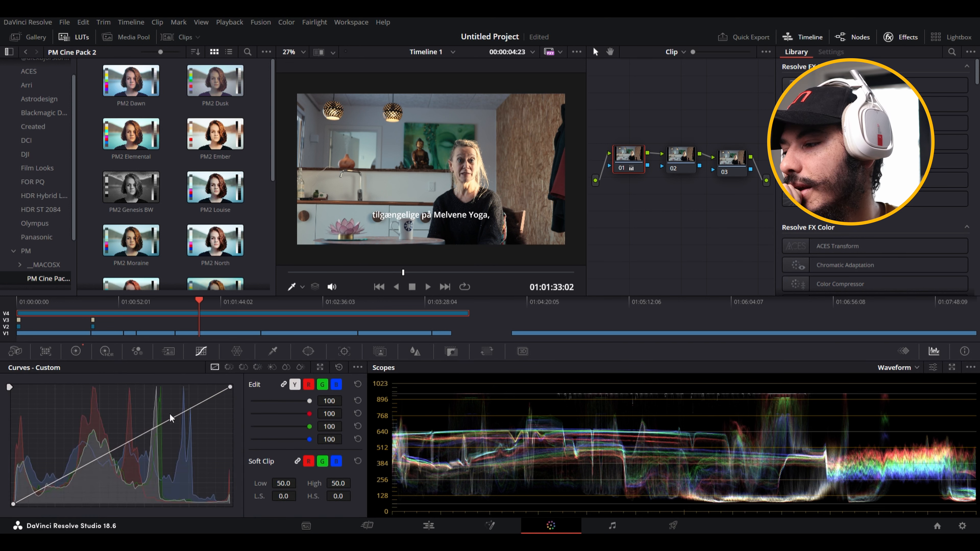
pyautogui.moveTo(172, 418); pyautogui.dragTo(164, 412)
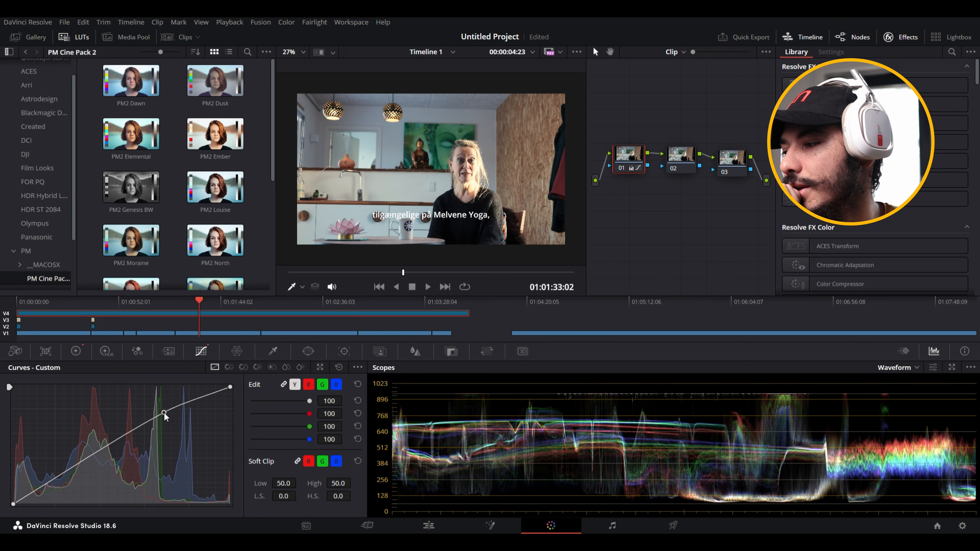
pyautogui.moveTo(56, 479); pyautogui.dragTo(69, 478)
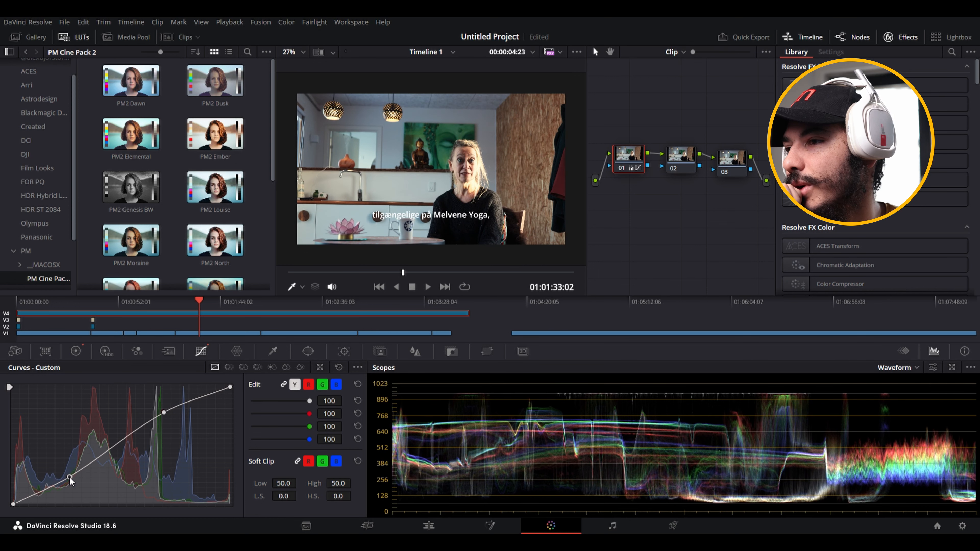
pyautogui.scroll(2, 396, 218)
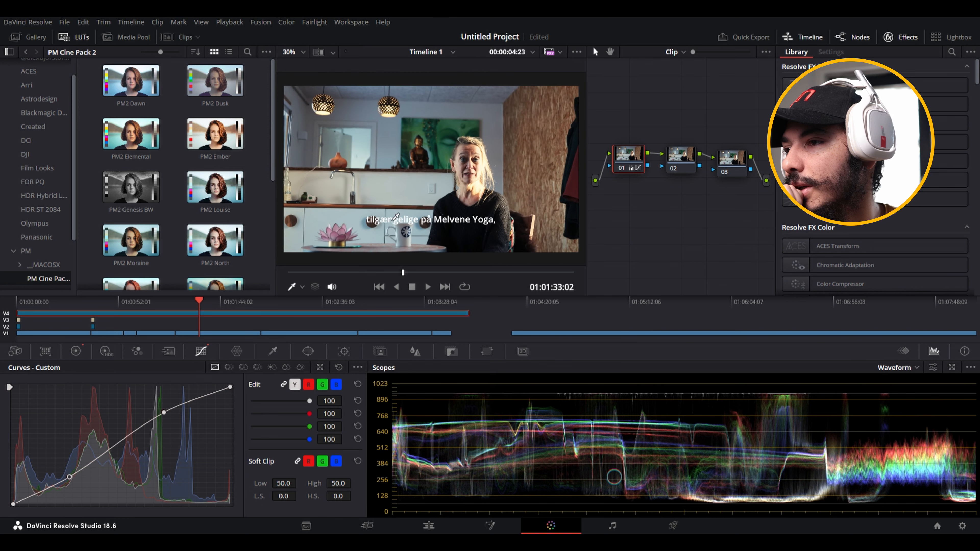
pyautogui.scroll(-1, 396, 219)
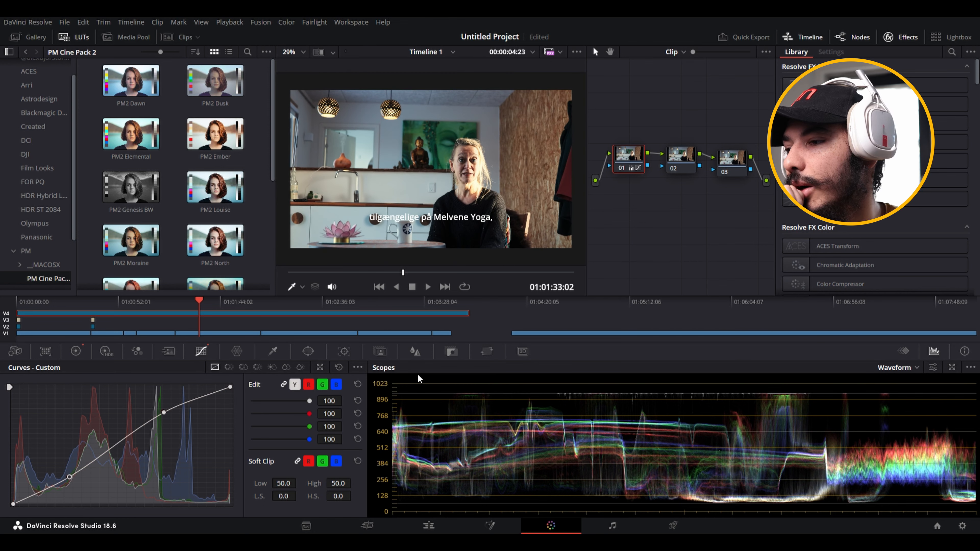
# - Raise node 01's Gamma to 0.04 and Lift to 0.01 with the primary color wheels
pyautogui.click(77, 353)
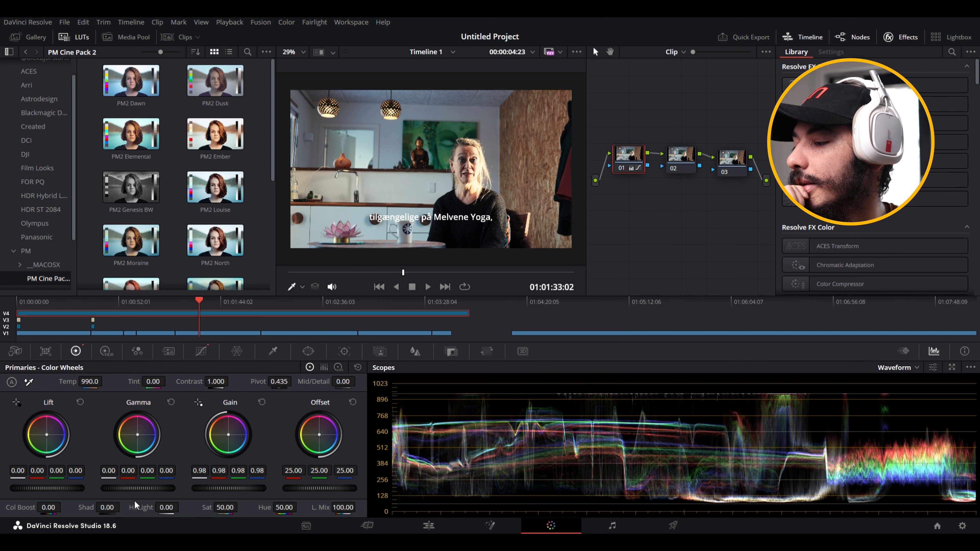
pyautogui.moveTo(132, 488); pyautogui.dragTo(144, 488)
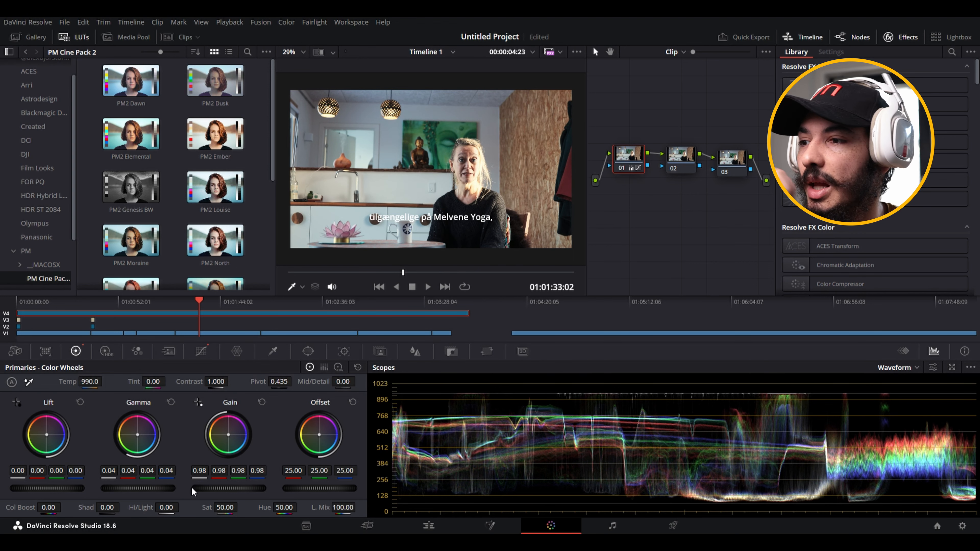
pyautogui.moveTo(76, 489); pyautogui.dragTo(80, 489)
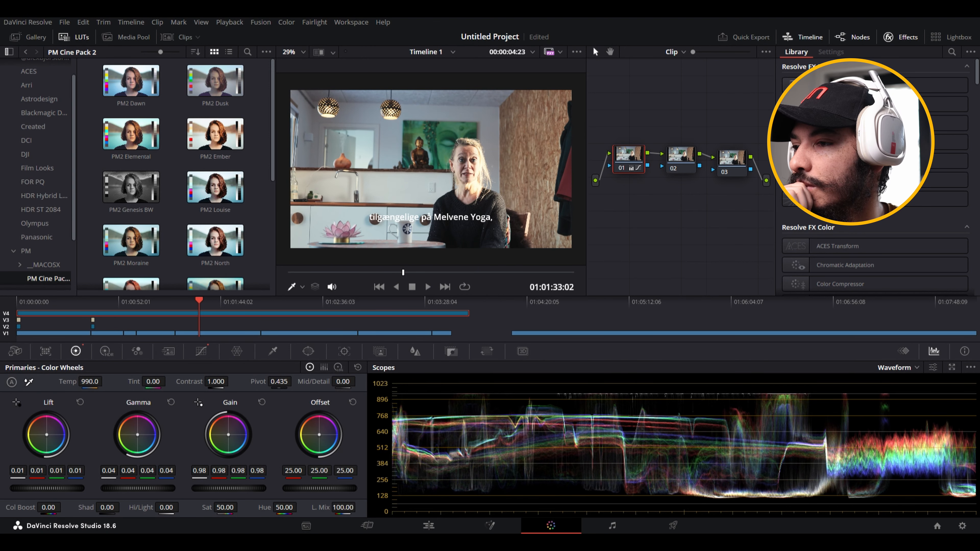
# - Return to the edit timeline, scrub through the graded interview and play its opening seconds from 01:00:00:00
pyautogui.click(428, 526)
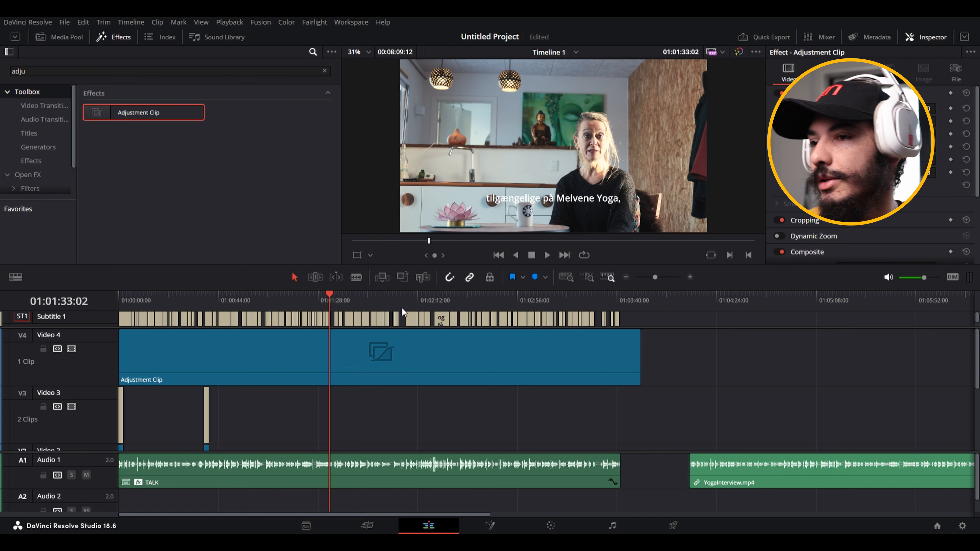
pyautogui.moveTo(199, 316); pyautogui.dragTo(170, 318)
pyautogui.scroll(-7, 515, 390)
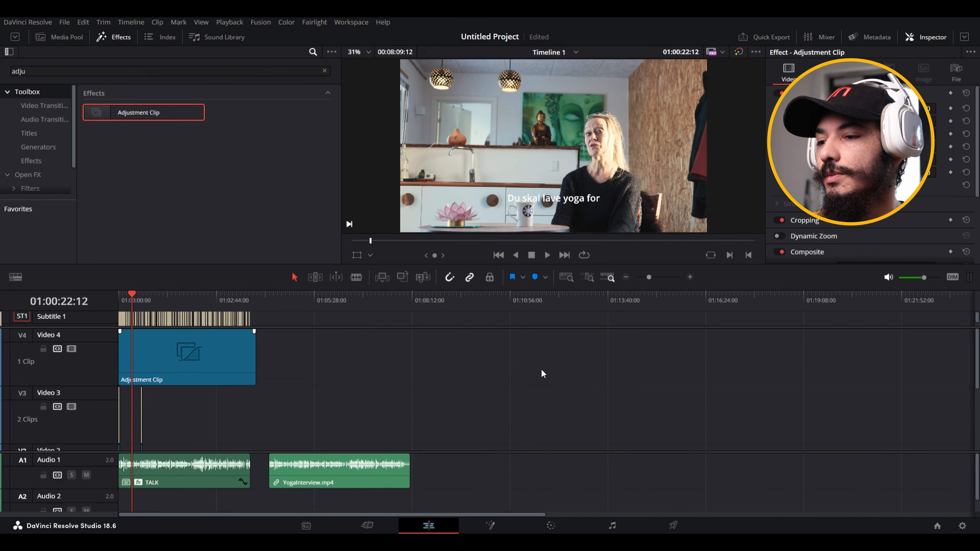
pyautogui.scroll(-4, 343, 431)
pyautogui.moveTo(228, 302)
pyautogui.mouseDown()
pyautogui.moveTo(300, 305)
pyautogui.moveTo(224, 305)
pyautogui.mouseUp()
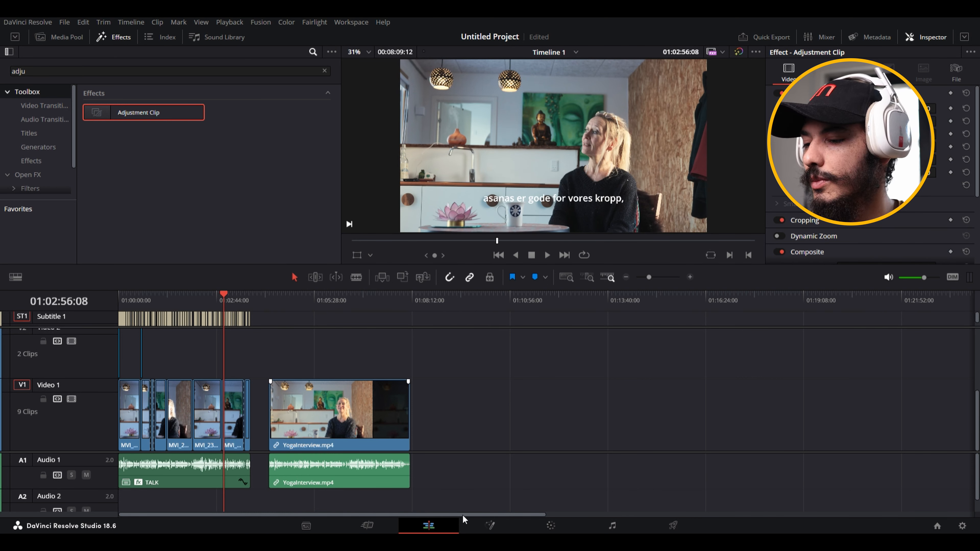
pyautogui.moveTo(224, 390); pyautogui.dragTo(111, 308)
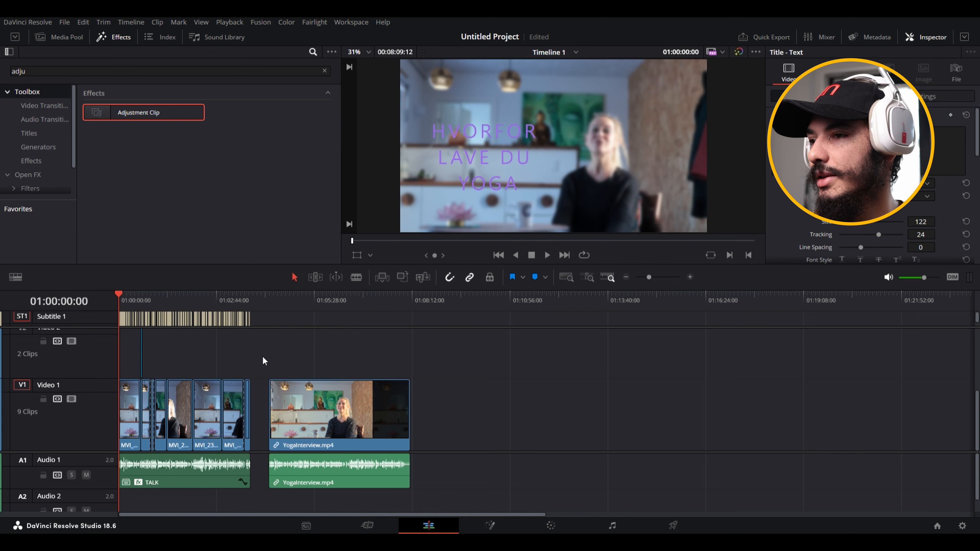
pyautogui.press('space')
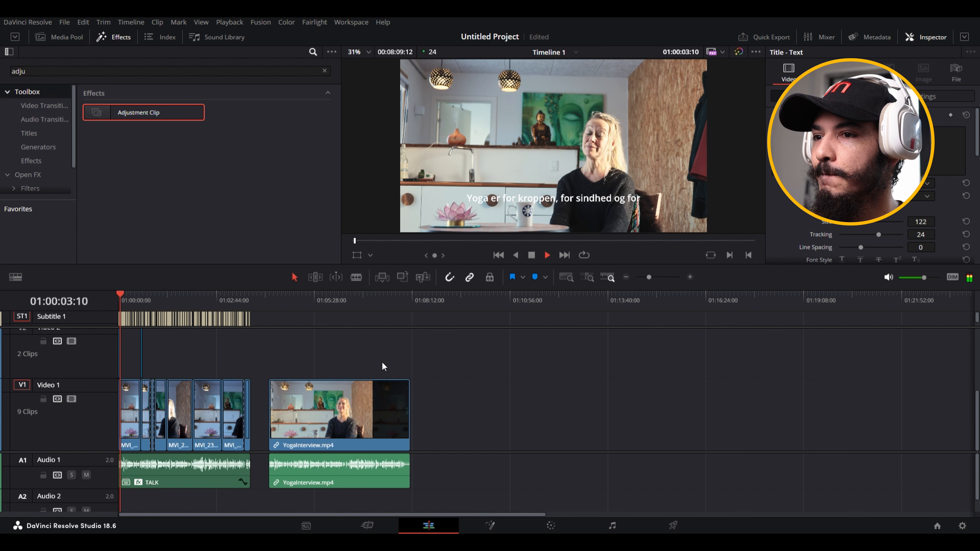
pyautogui.press('space')
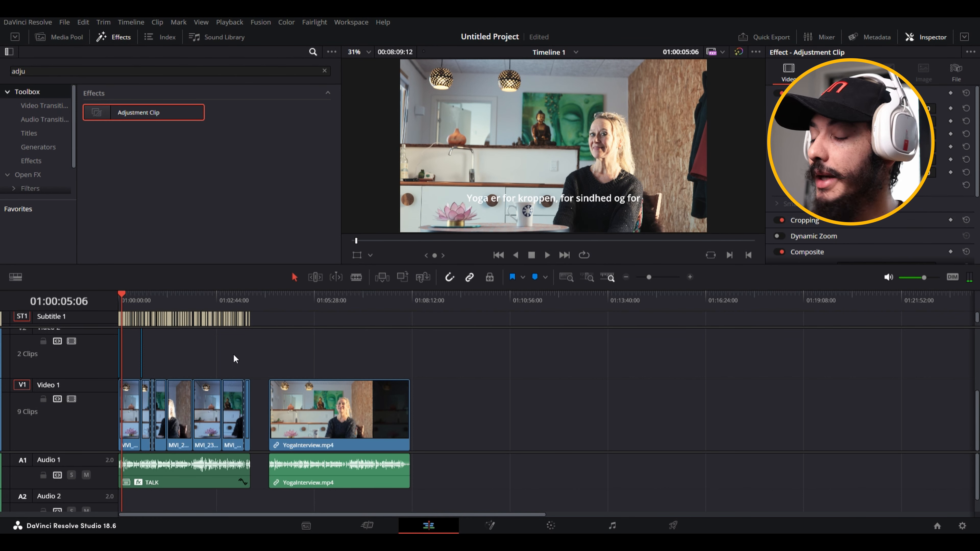
# - Show the project's media and replay the opening title from the timeline start
pyautogui.click(59, 37)
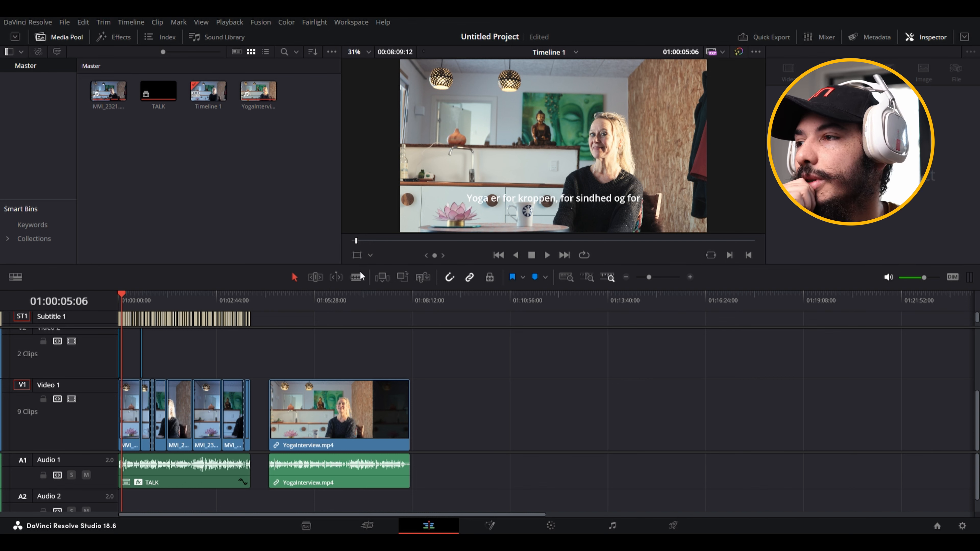
pyautogui.moveTo(151, 300); pyautogui.dragTo(118, 305)
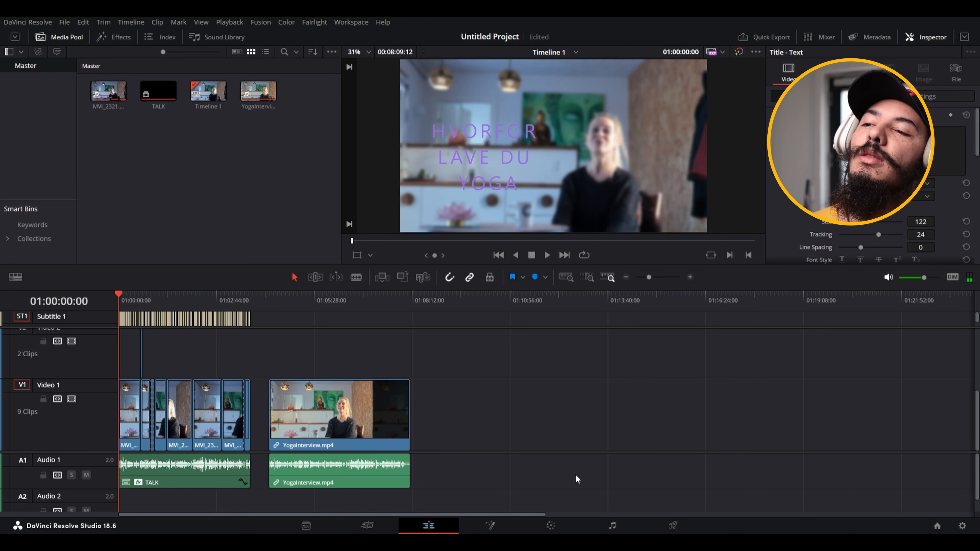
pyautogui.press('space')
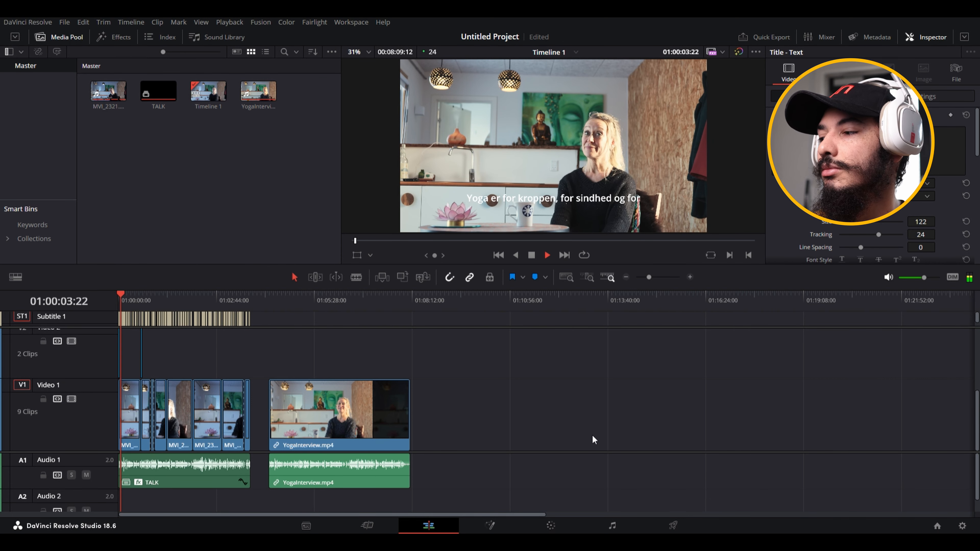
pyautogui.press('space')
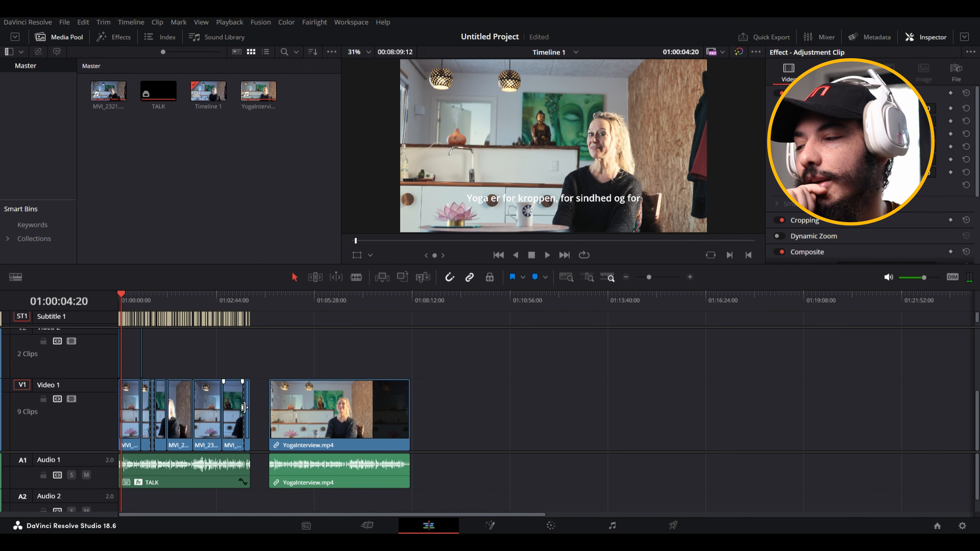
# - Play several seconds of the YogaInterview.mp4 reference clip to compare its look with the graded interview
pyautogui.click(268, 306)
pyautogui.press('space')
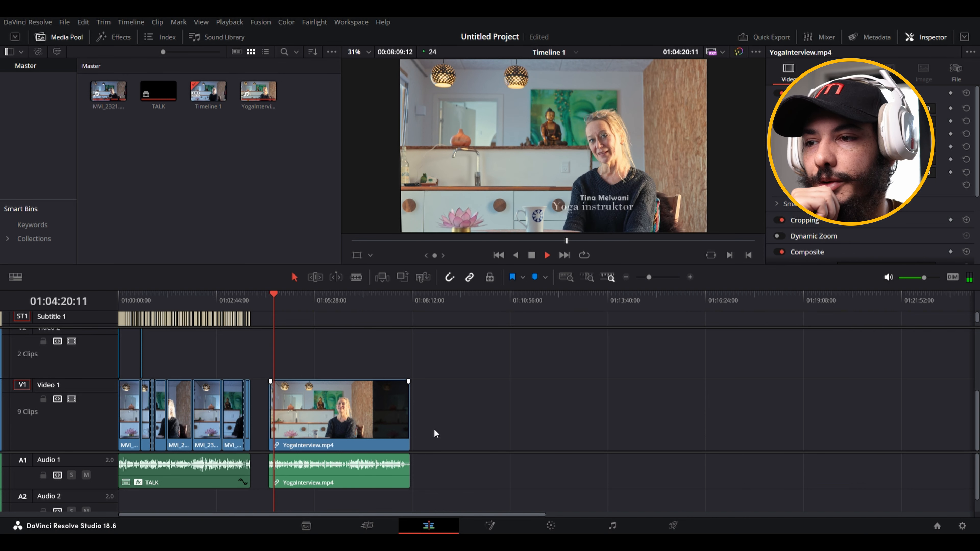
pyautogui.click(532, 255)
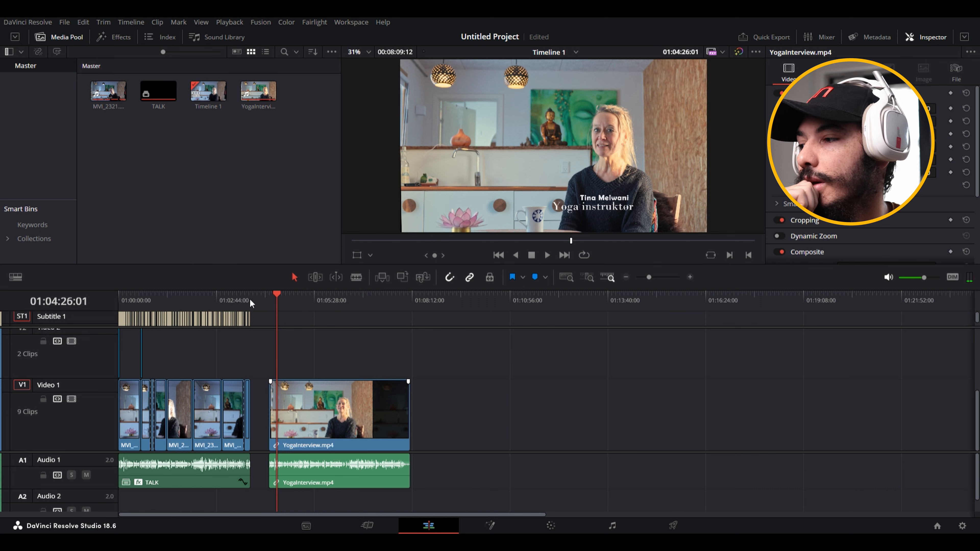
# - Move the playhead to 01:00:37:07 at the second title and inspect the Adjustment Clip on Video 4
pyautogui.press('Home')
pyautogui.click(140, 294)
pyautogui.scroll(6, 207, 368)
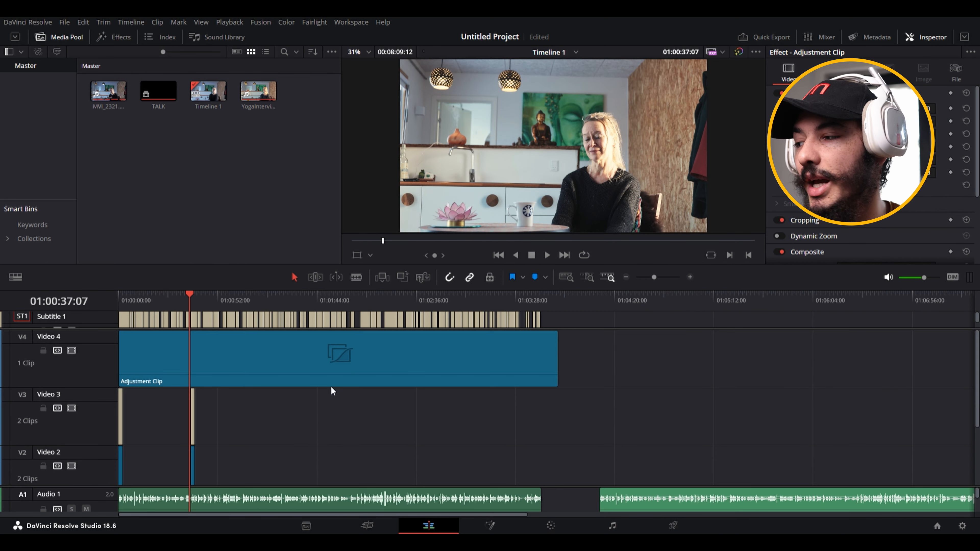
pyautogui.click(350, 376)
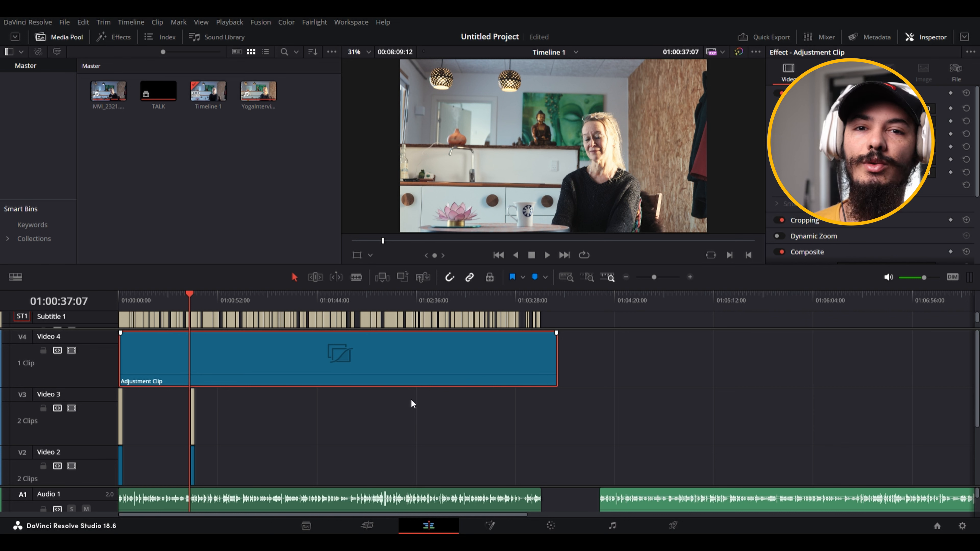
pyautogui.click(412, 431)
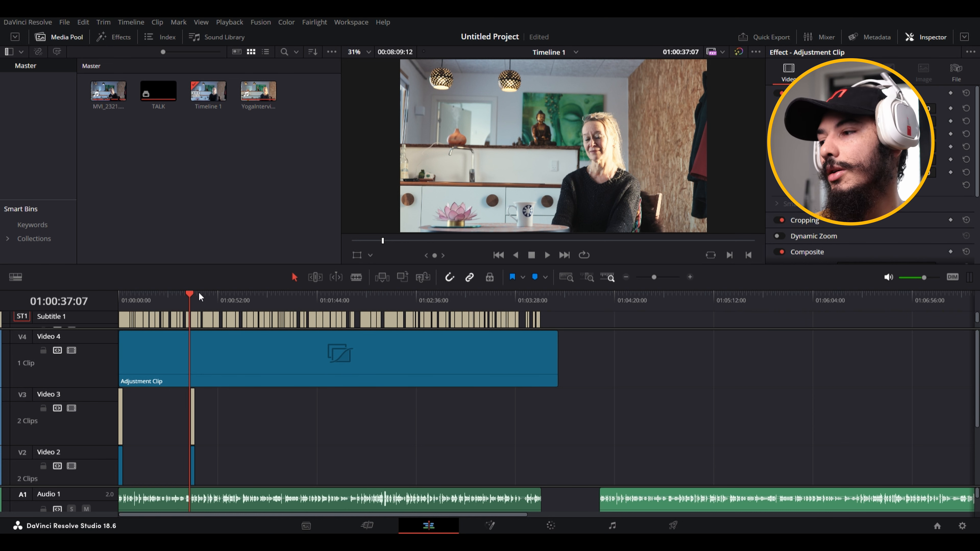
# - Play the HVORFOR LAVE DU YOGA title from 01:00:00:00 to check the grade beneath it
pyautogui.press('Home')
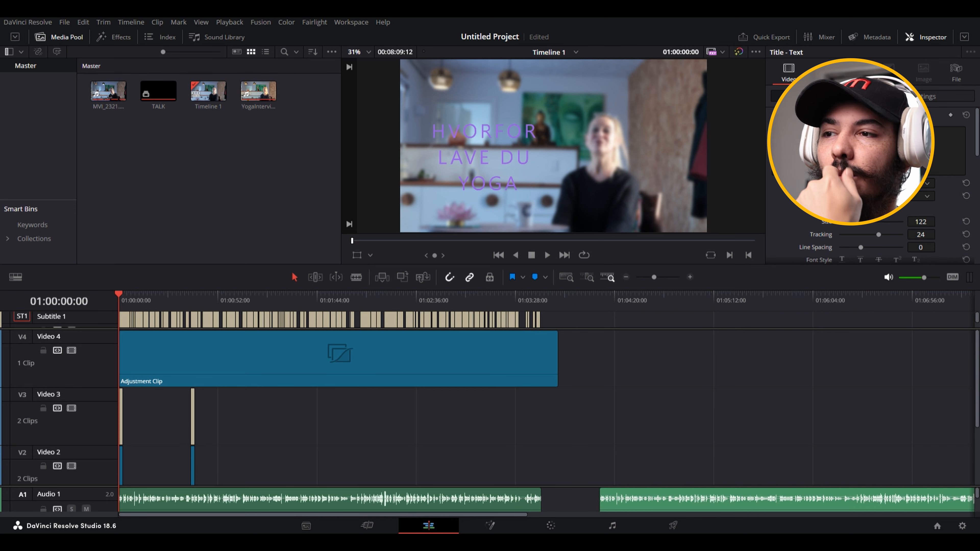
pyautogui.press('space')
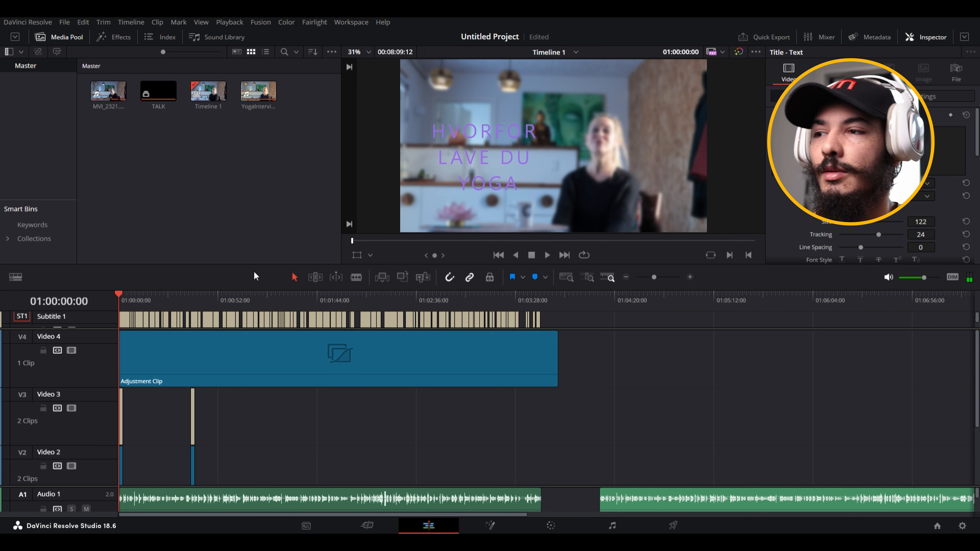
pyautogui.press('space')
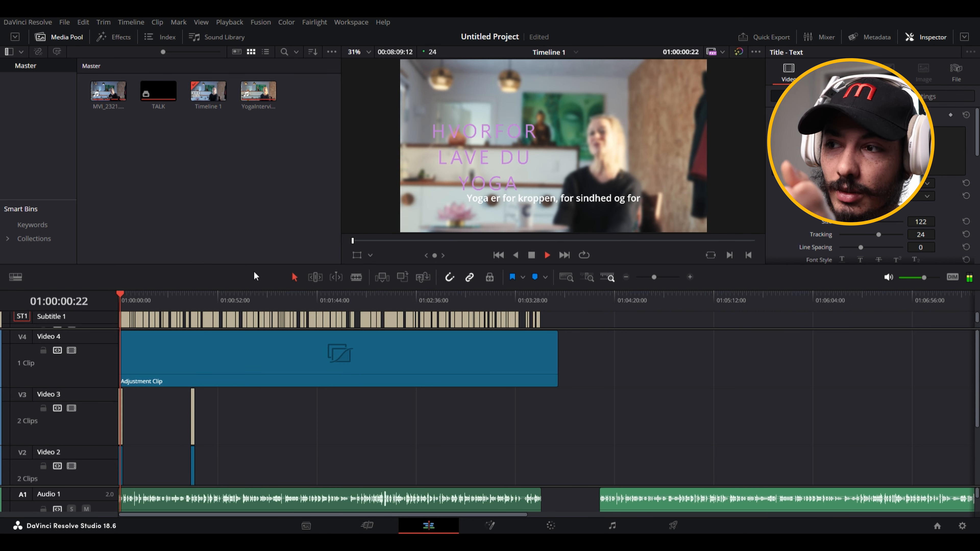
pyautogui.press('space')
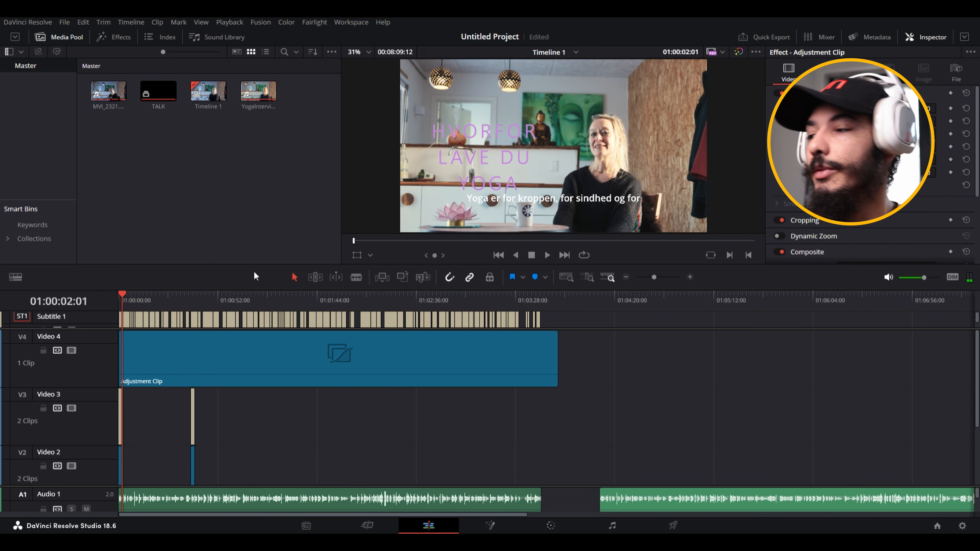
# - Extend the start of the Video 4 Adjustment Clip to 01:00:00:00 and return the playhead to the timeline start
pyautogui.click(204, 362)
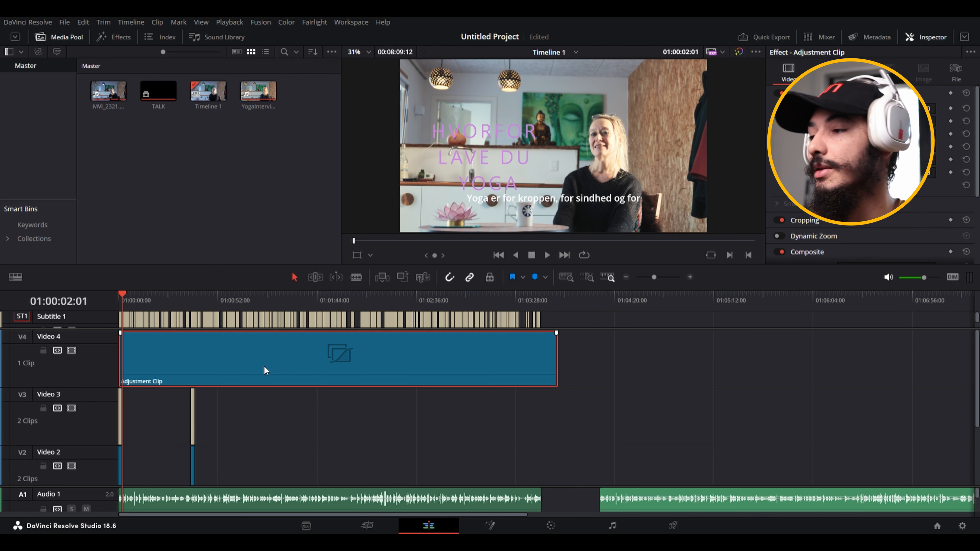
pyautogui.scroll(2, 210, 379)
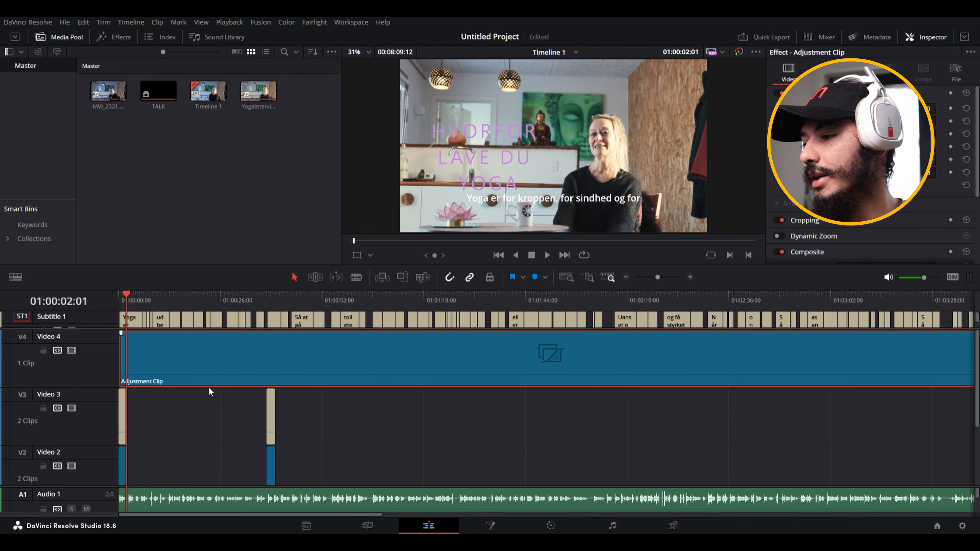
pyautogui.scroll(-5, 280, 405)
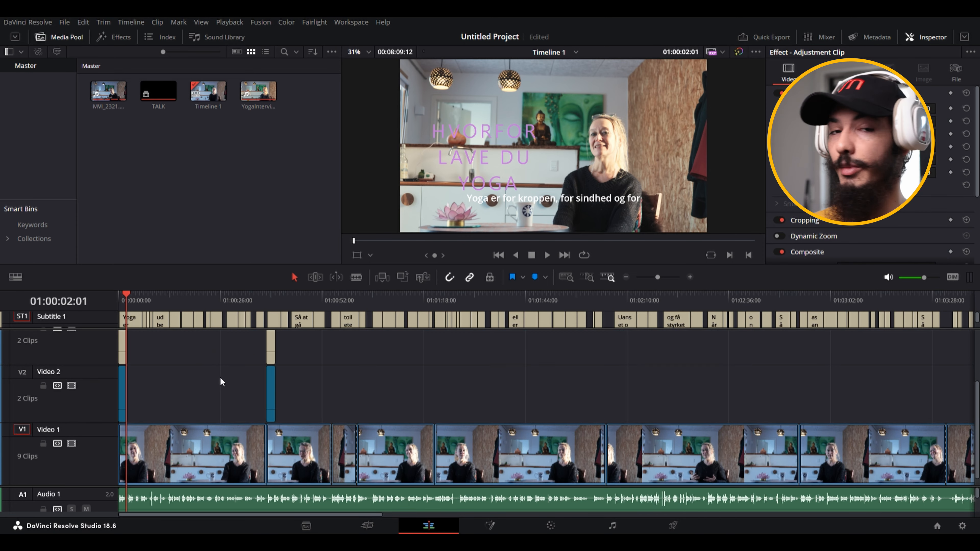
pyautogui.scroll(5, 220, 376)
pyautogui.scroll(3, 178, 361)
pyautogui.scroll(5, 189, 364)
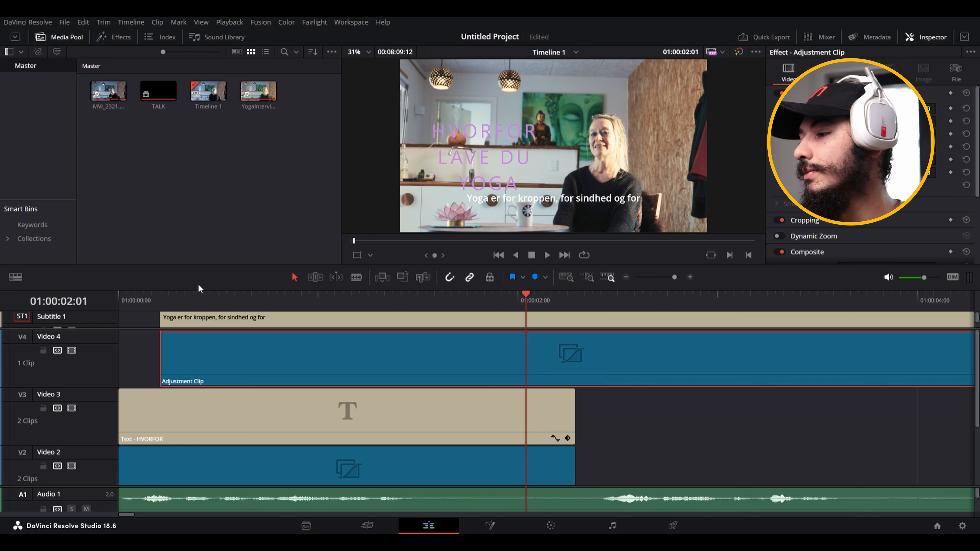
pyautogui.moveTo(161, 366); pyautogui.dragTo(50, 366)
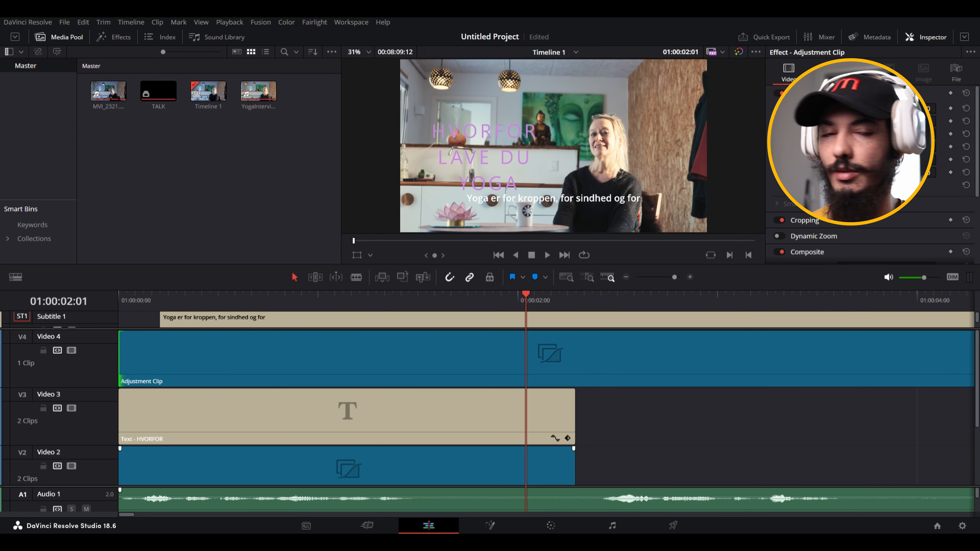
pyautogui.press('Home')
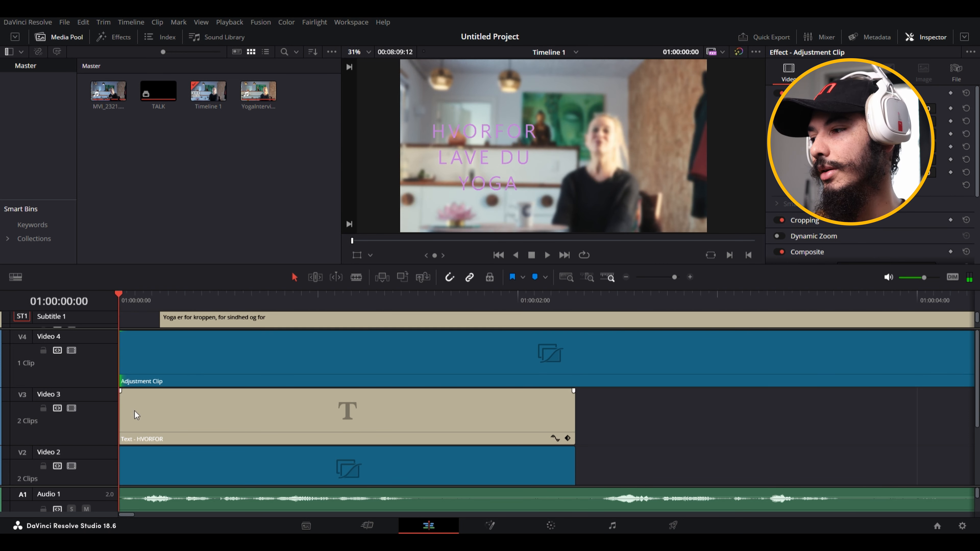
# - Compare the picture at 01:00:43:11 with the opening frame at 01:00:00:00, and view the render settings before returning to the edit
pyautogui.scroll(-4, 447, 446)
pyautogui.scroll(-5, 446, 444)
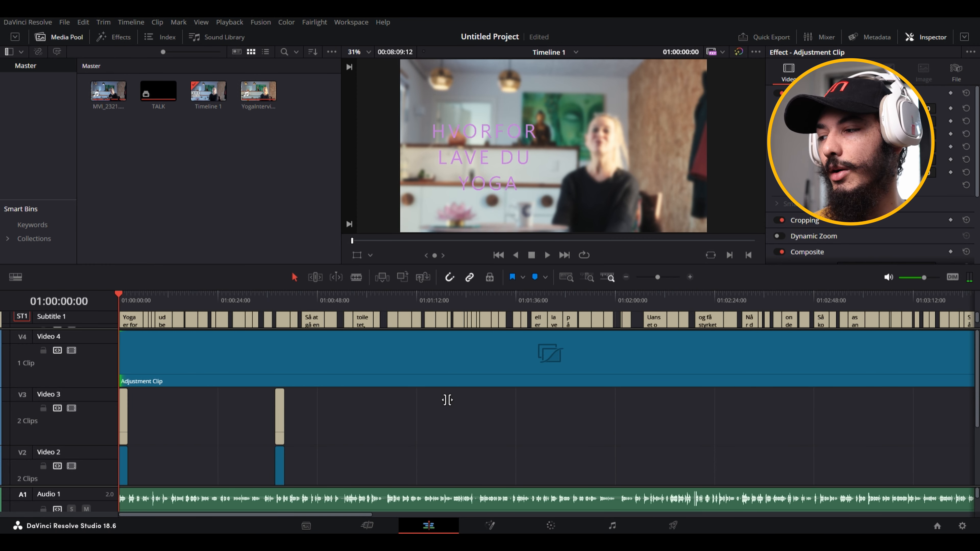
pyautogui.click(447, 401)
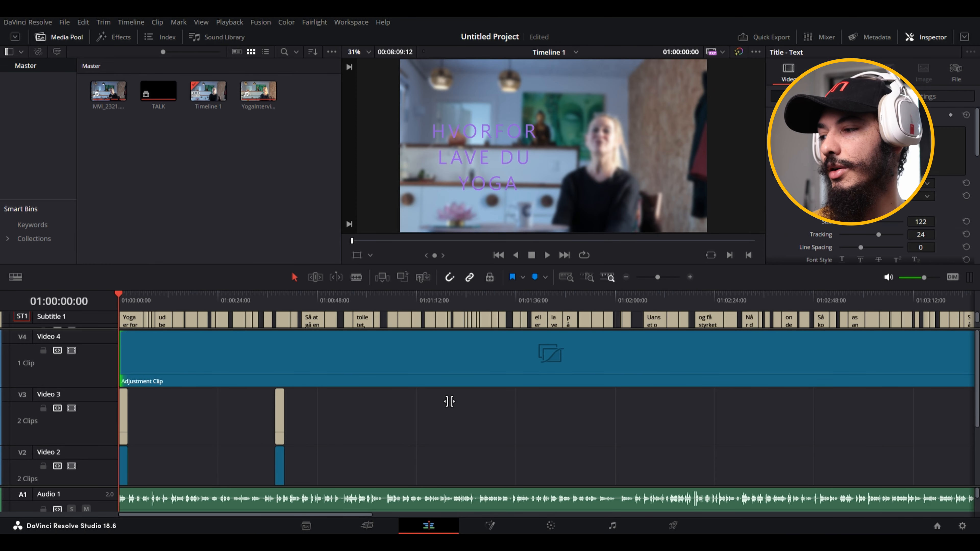
pyautogui.scroll(-6, 447, 404)
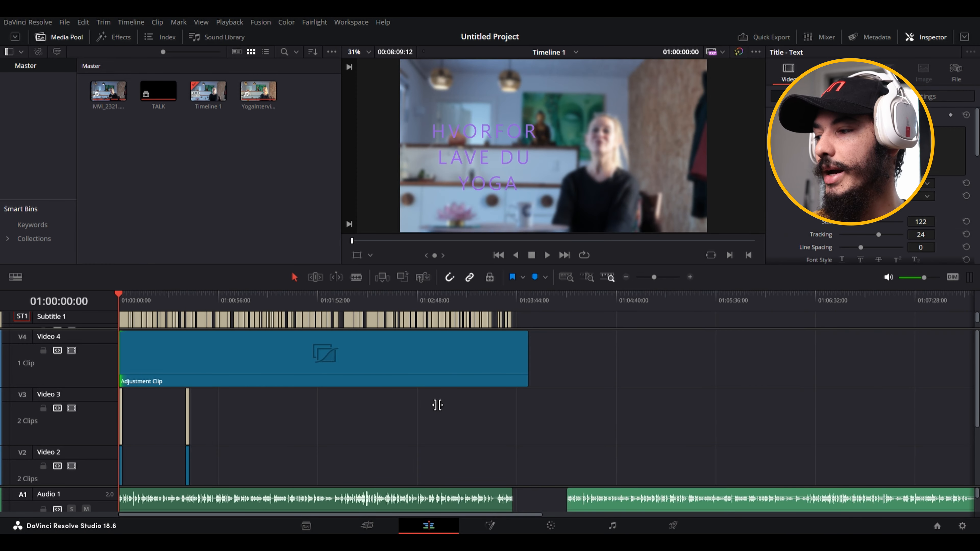
pyautogui.scroll(-2, 287, 422)
pyautogui.scroll(3, 287, 422)
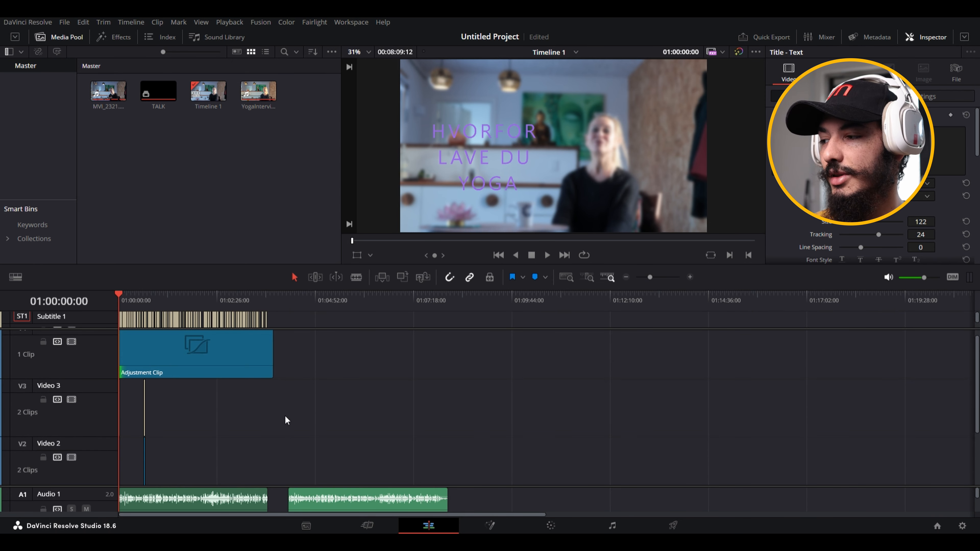
pyautogui.click(147, 293)
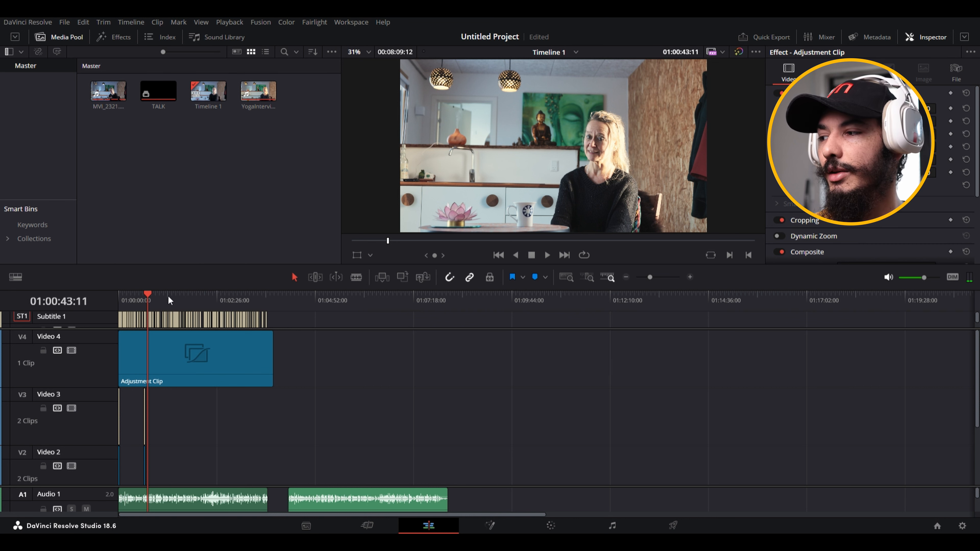
pyautogui.moveTo(139, 293); pyautogui.dragTo(118, 300)
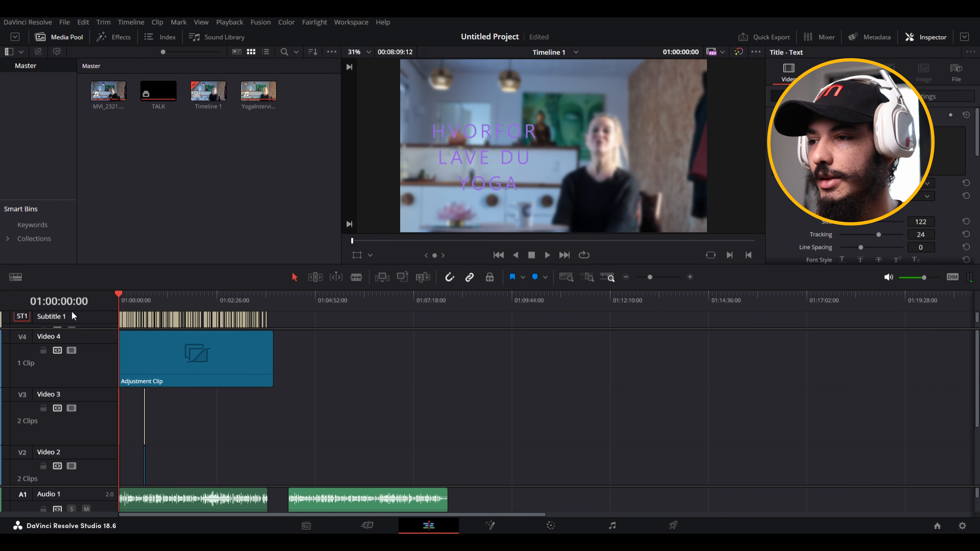
pyautogui.click(682, 523)
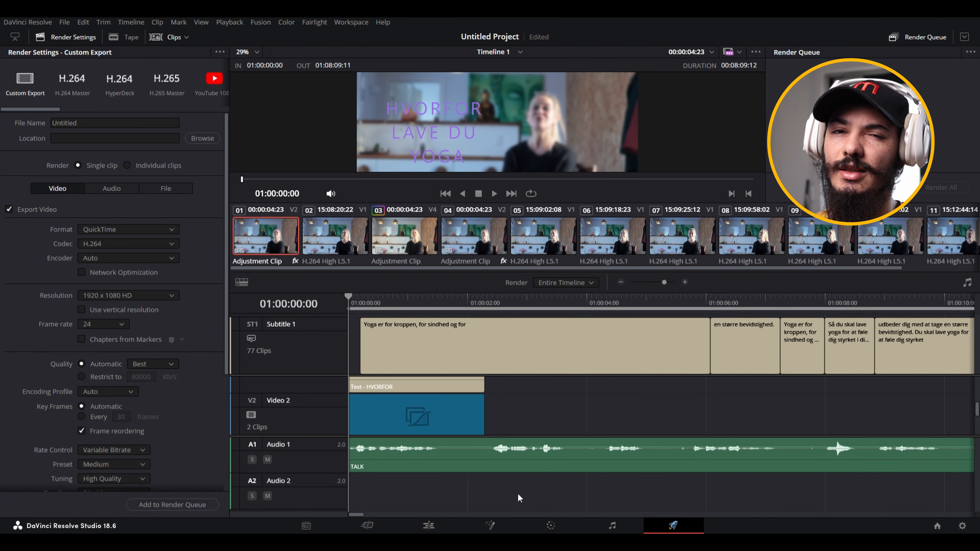
pyautogui.click(439, 527)
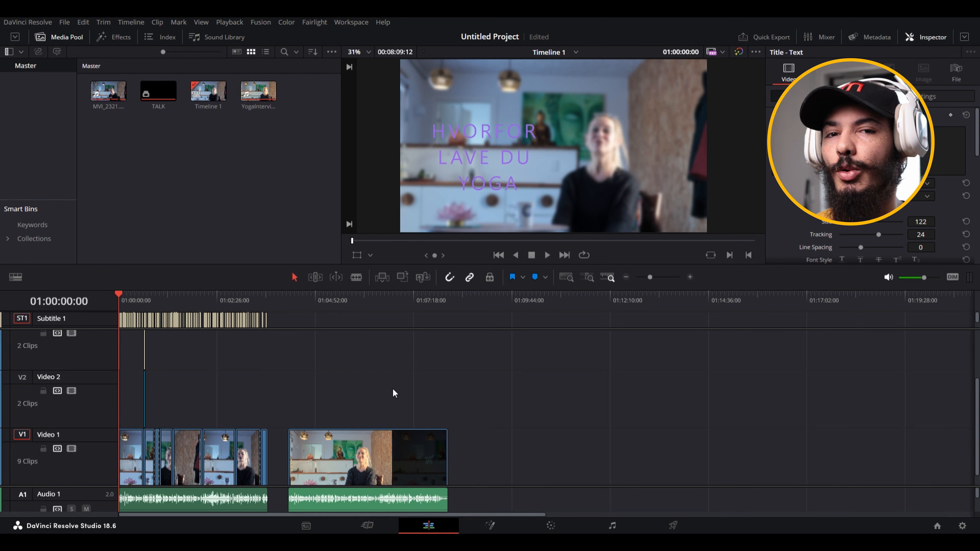
# - Trim the Adjustment Clip's left edge back to 01:00:00:00 so it covers the opening title, and play the opening to 01:00:01:01
pyautogui.scroll(10, 208, 405)
pyautogui.scroll(4, 214, 359)
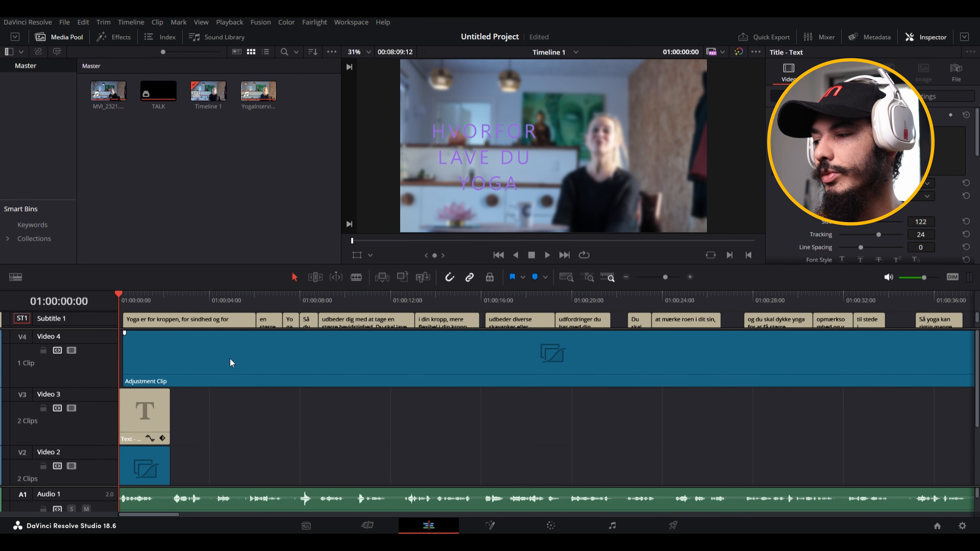
pyautogui.moveTo(122, 363); pyautogui.dragTo(120, 362)
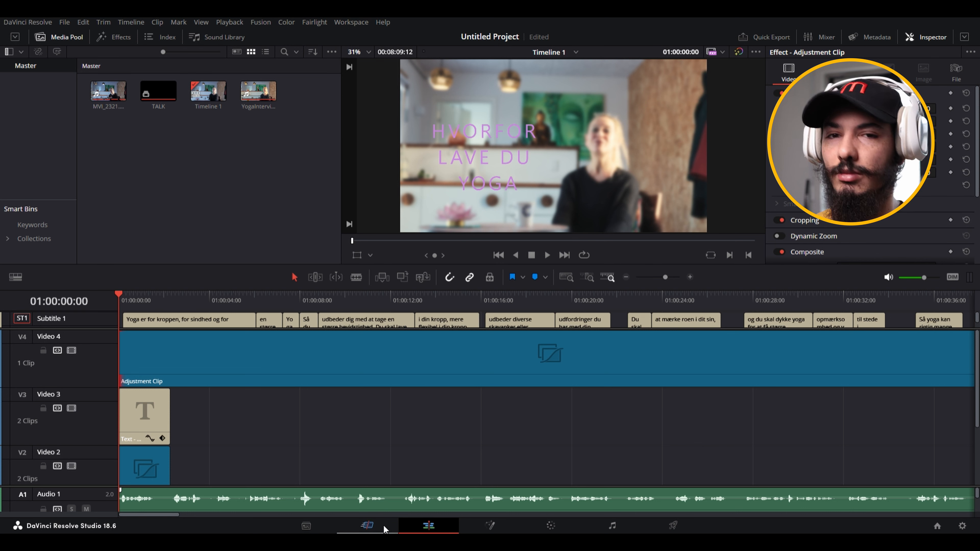
pyautogui.press('space')
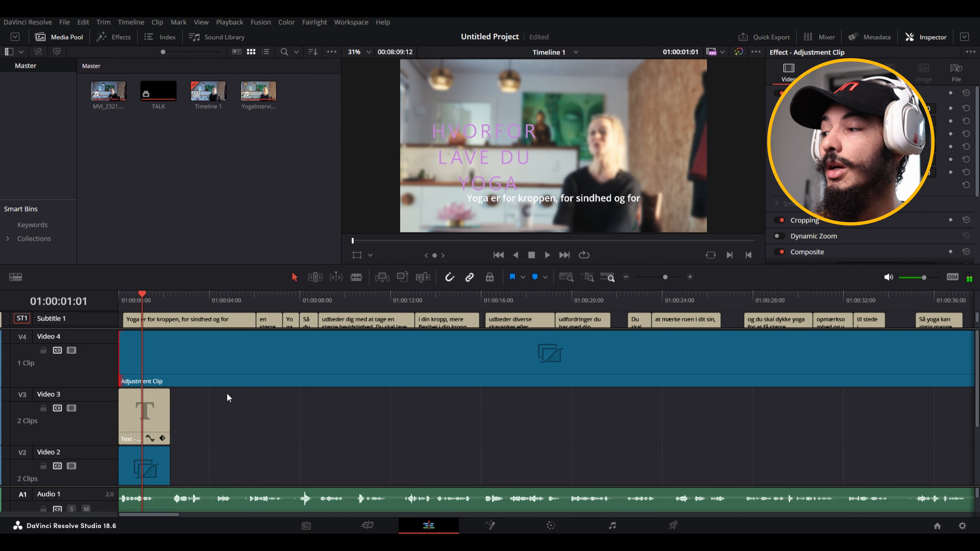
# - Hide the Subtitle 1 track and check the picture without subtitles at 01:00:04:02 and 01:00:08:20
pyautogui.click(72, 368)
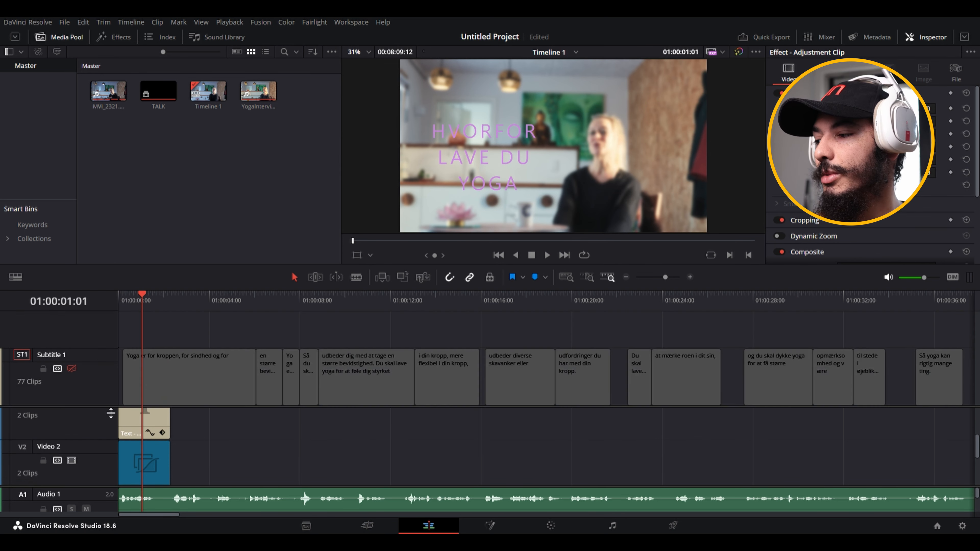
pyautogui.click(182, 334)
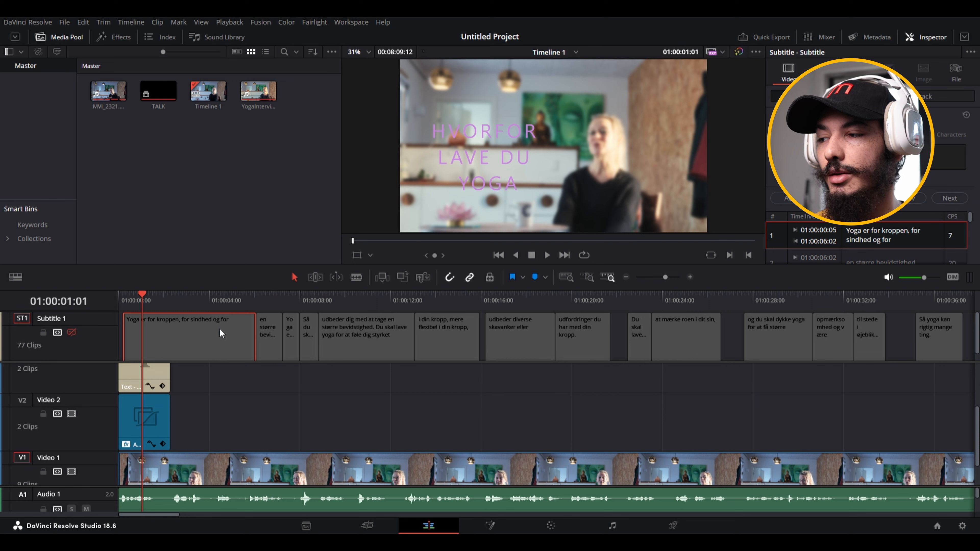
pyautogui.click(210, 300)
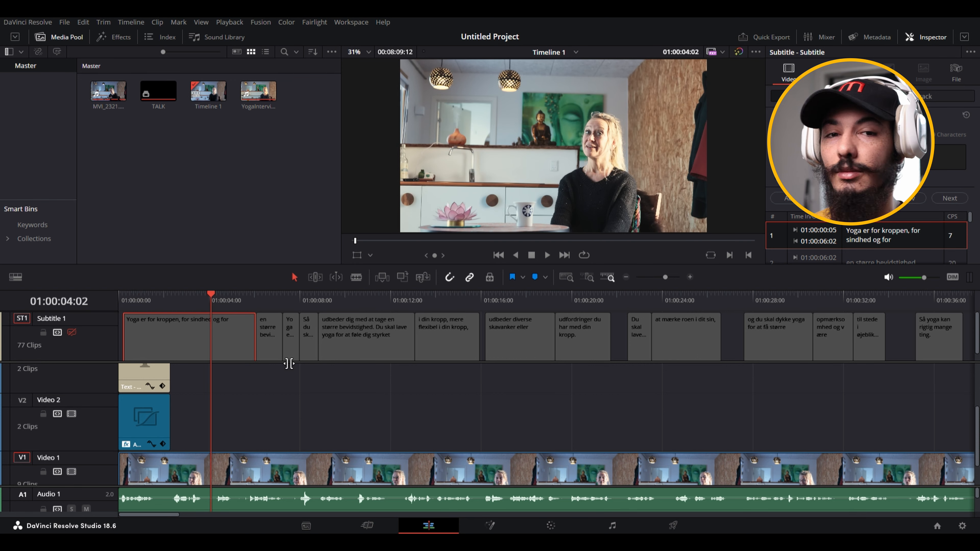
pyautogui.click(319, 295)
# - Scrub through the end of the interview, including 01:03:23:15 and 01:03:41:21, and go back to 01:03:00:10
pyautogui.scroll(-10, 423, 389)
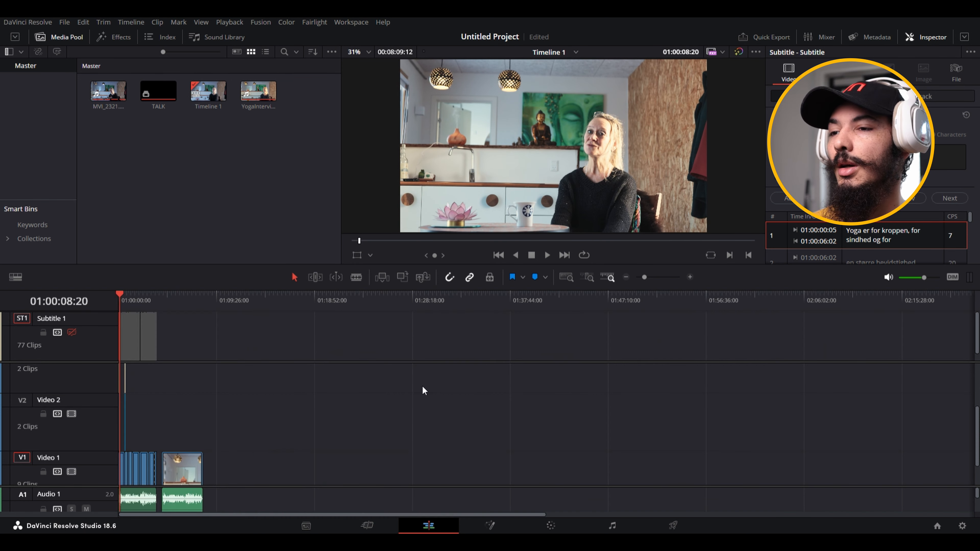
pyautogui.scroll(8, 393, 386)
pyautogui.scroll(-3, 273, 415)
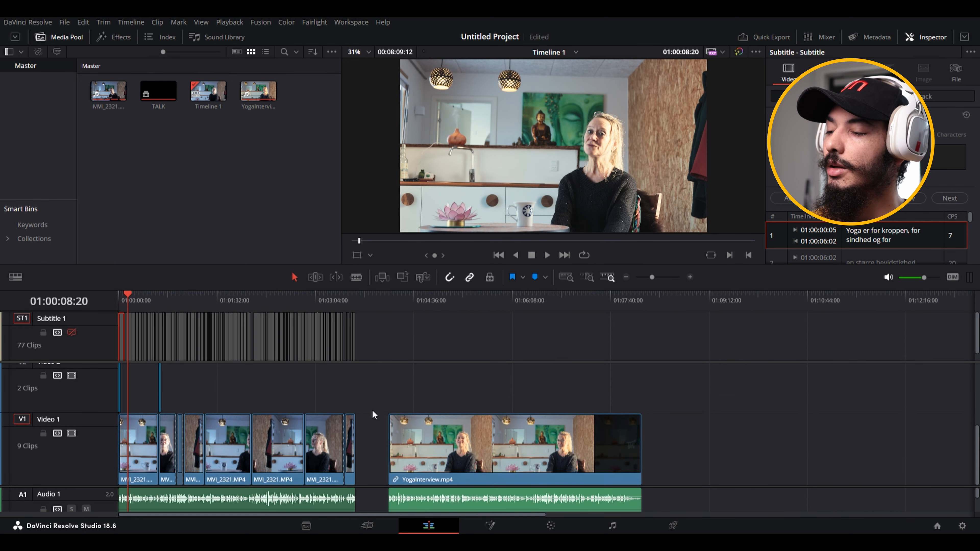
pyautogui.click(308, 299)
pyautogui.click(334, 295)
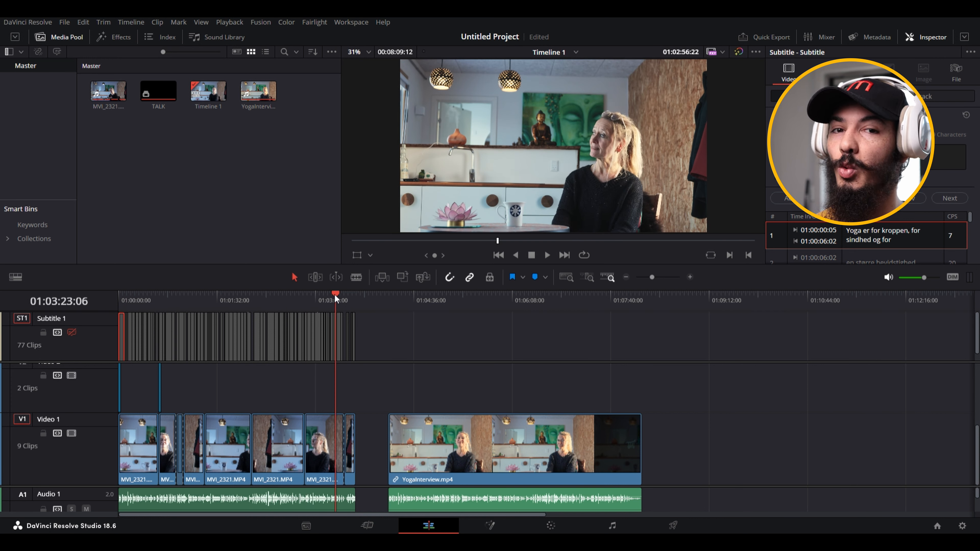
pyautogui.moveTo(335, 294); pyautogui.dragTo(336, 296)
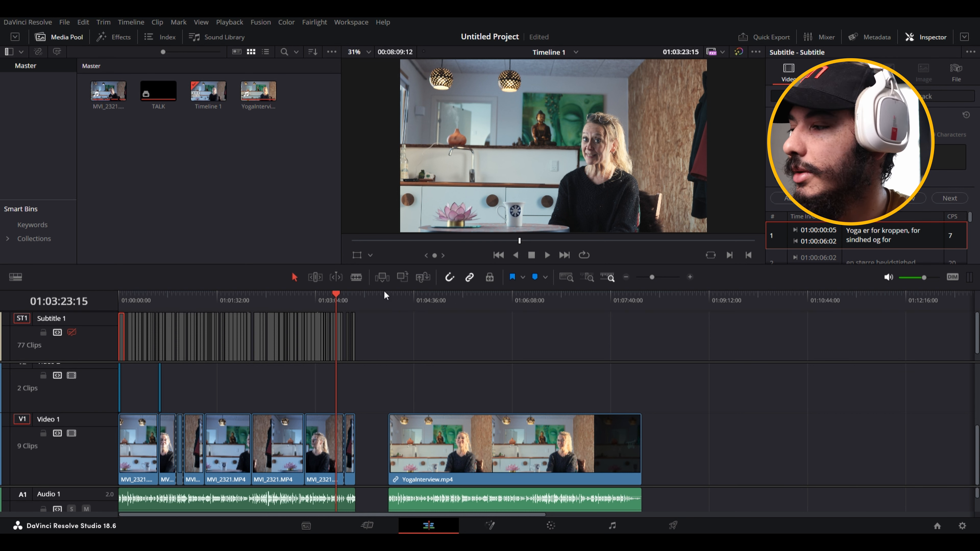
pyautogui.moveTo(348, 301); pyautogui.dragTo(358, 300)
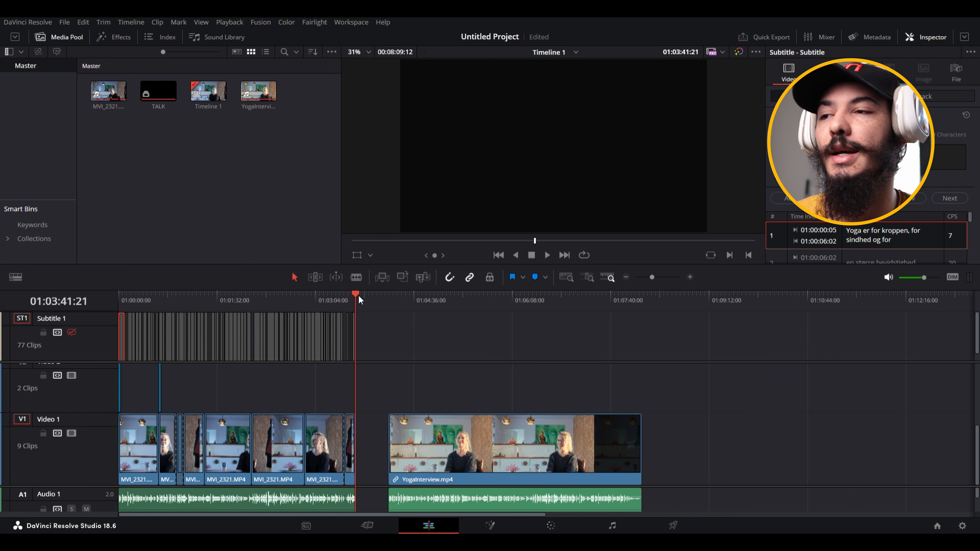
pyautogui.moveTo(358, 296); pyautogui.dragTo(311, 297)
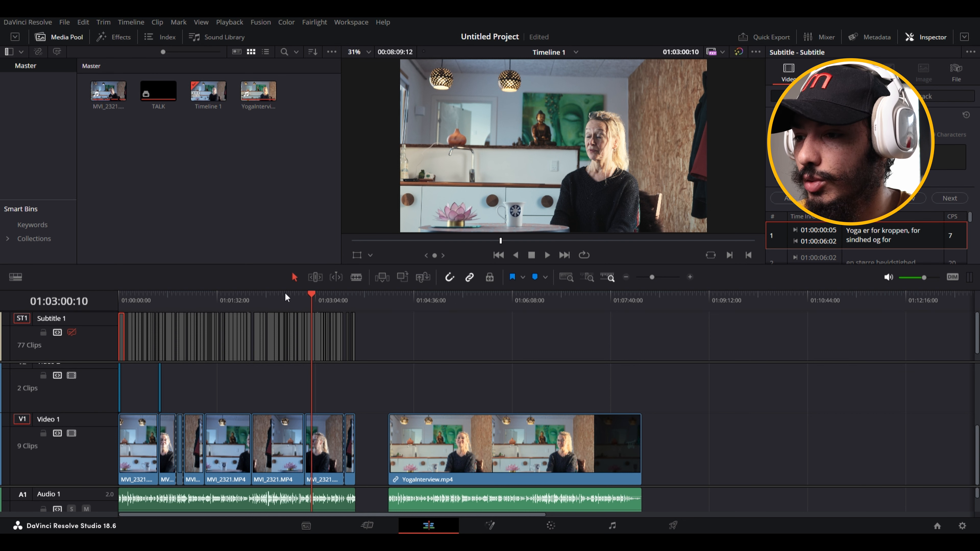
# - Play the final MVI_2321.MP4 clip of the interview and pause at 01:03:33:18
pyautogui.click(348, 303)
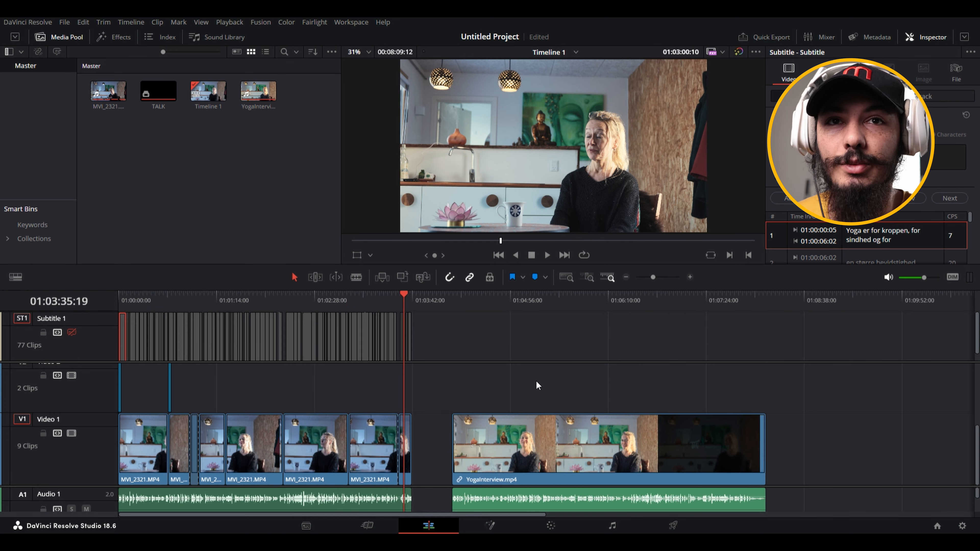
pyautogui.scroll(3, 547, 355)
pyautogui.press('space')
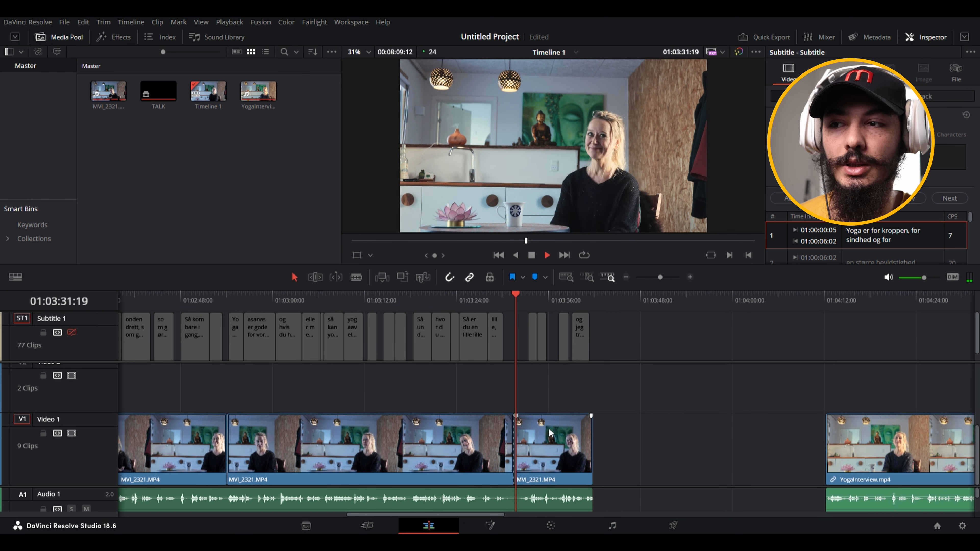
pyautogui.press('space')
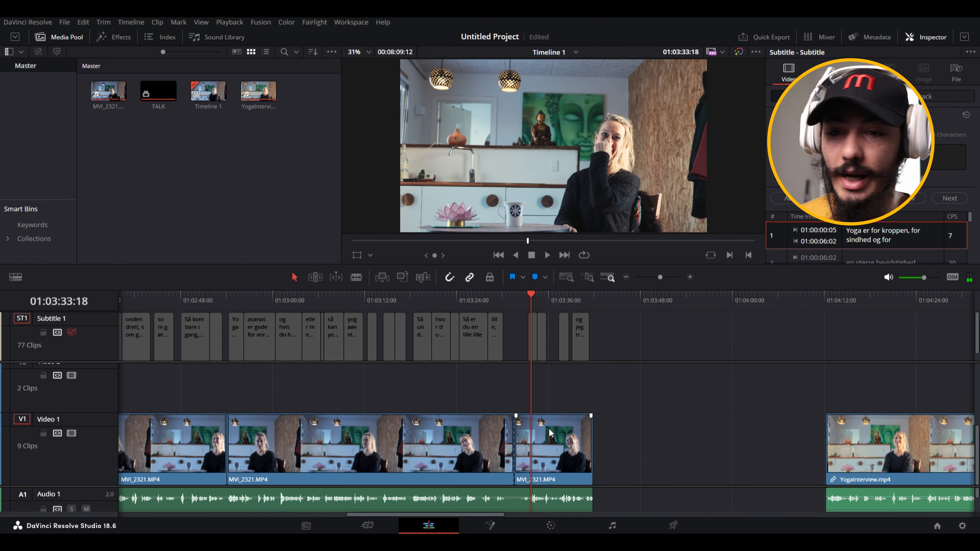
# - Select the final MVI_2321.MP4 clip on Video 1 and search the effects library for "gau"
pyautogui.doubleClick(564, 447)
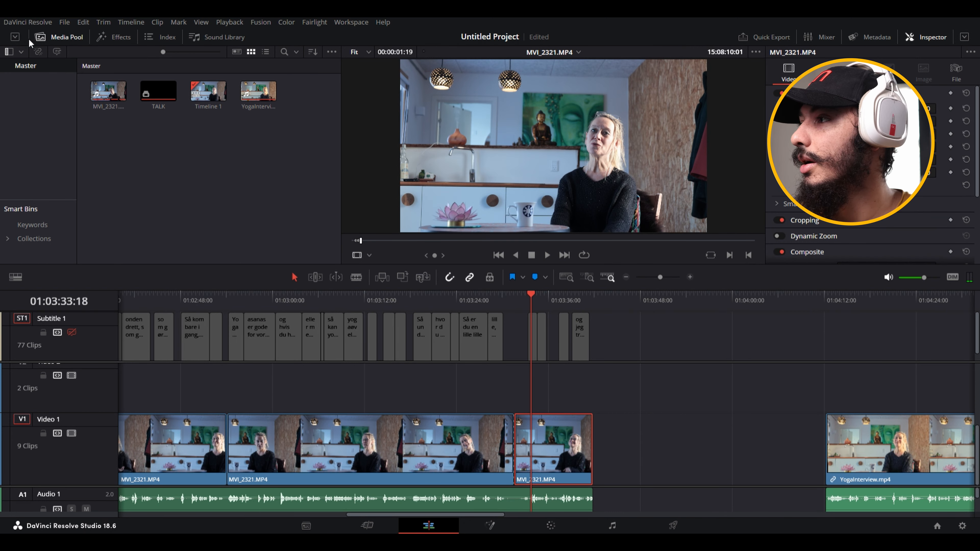
pyautogui.click(103, 37)
pyautogui.click(47, 71)
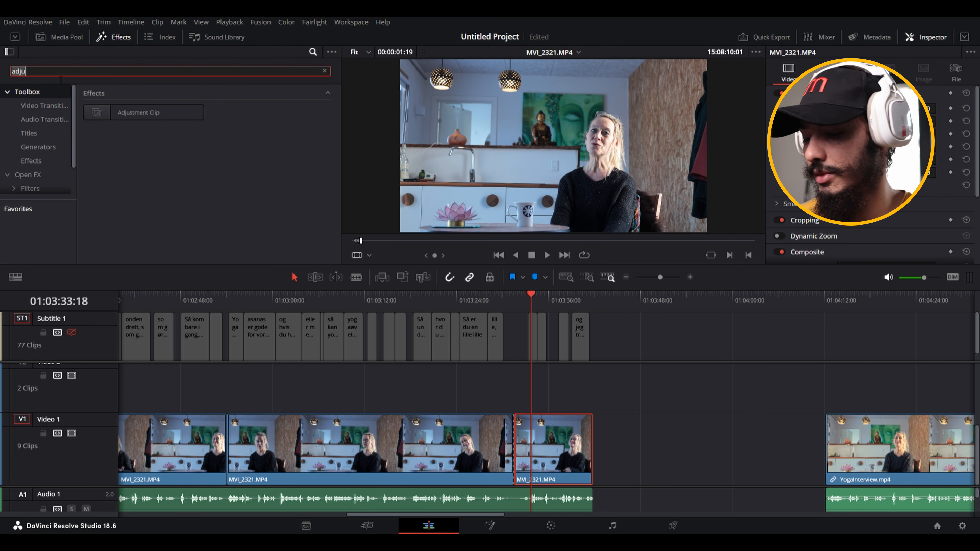
pyautogui.press('BackSpace')
pyautogui.press('BackSpace')
pyautogui.press('BackSpace')
pyautogui.press('BackSpace')
pyautogui.write('gau')
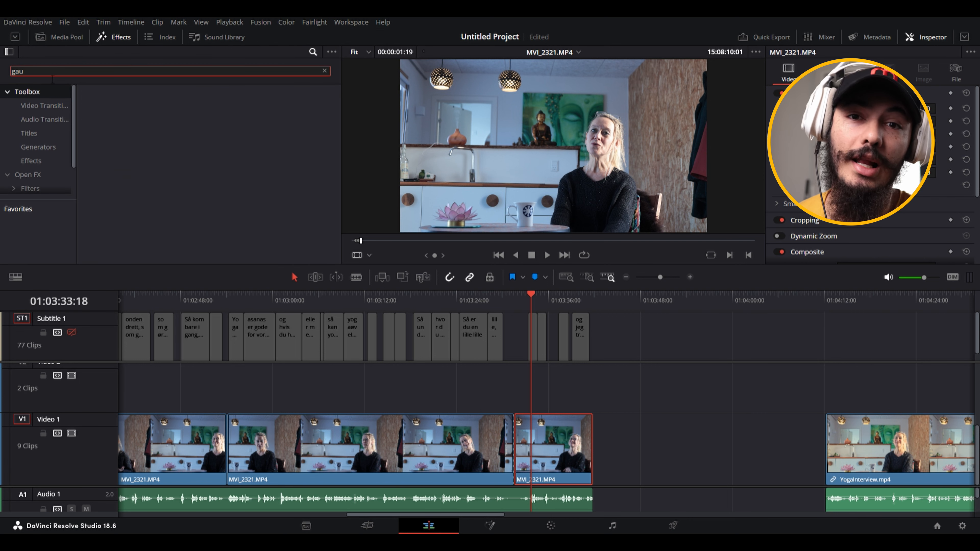
# - Find Gaussian Blur among the Open FX effects and apply it to the final MVI_2321.MP4 clip on Video 1
pyautogui.click(45, 108)
pyautogui.click(47, 121)
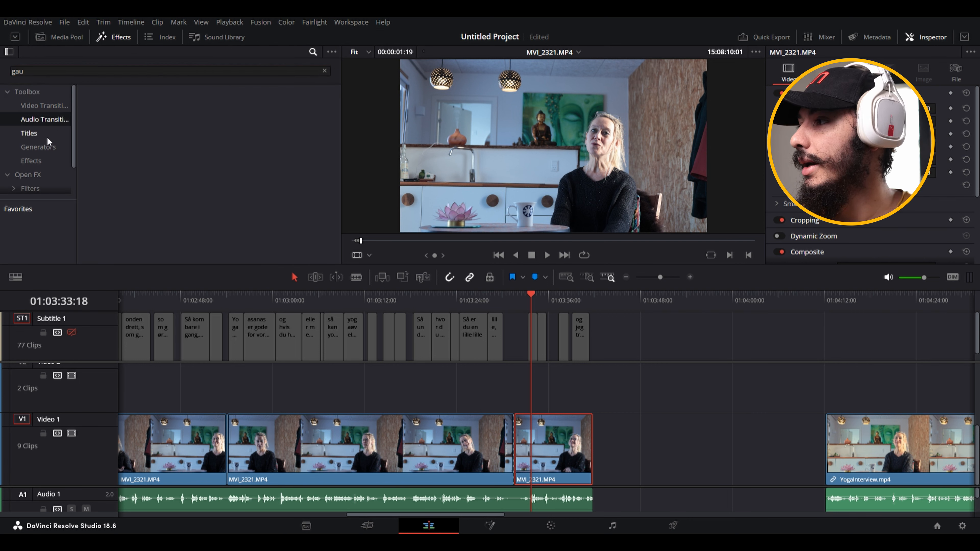
pyautogui.click(39, 146)
pyautogui.click(28, 174)
pyautogui.moveTo(143, 111); pyautogui.dragTo(575, 490)
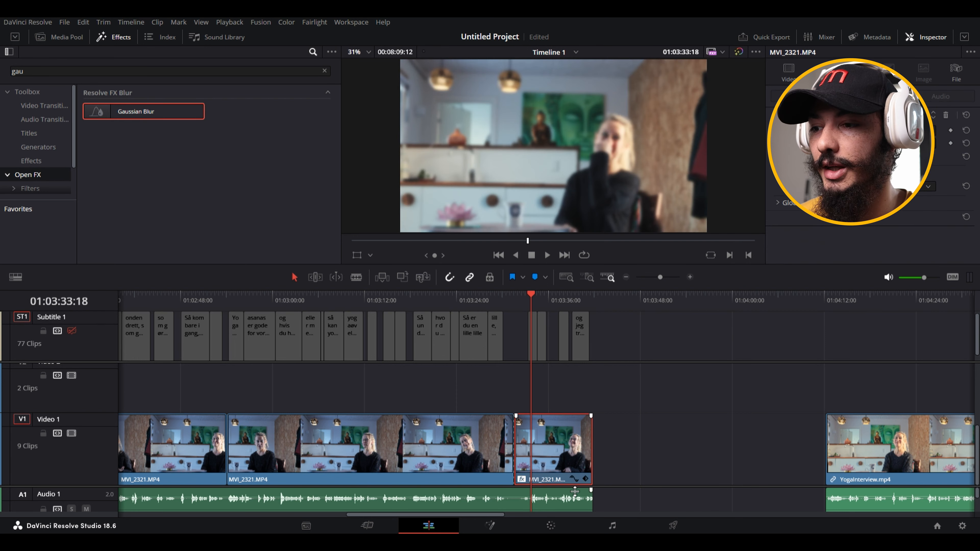
# - Play the last seconds before the blurred closing clip and pause at 01:03:30:22
pyautogui.click(489, 298)
pyautogui.press('space')
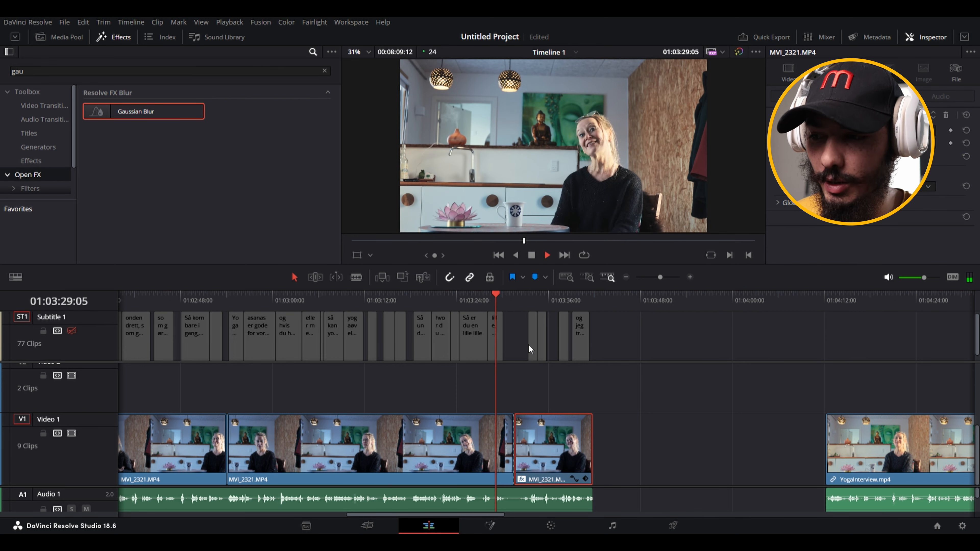
pyautogui.press('space')
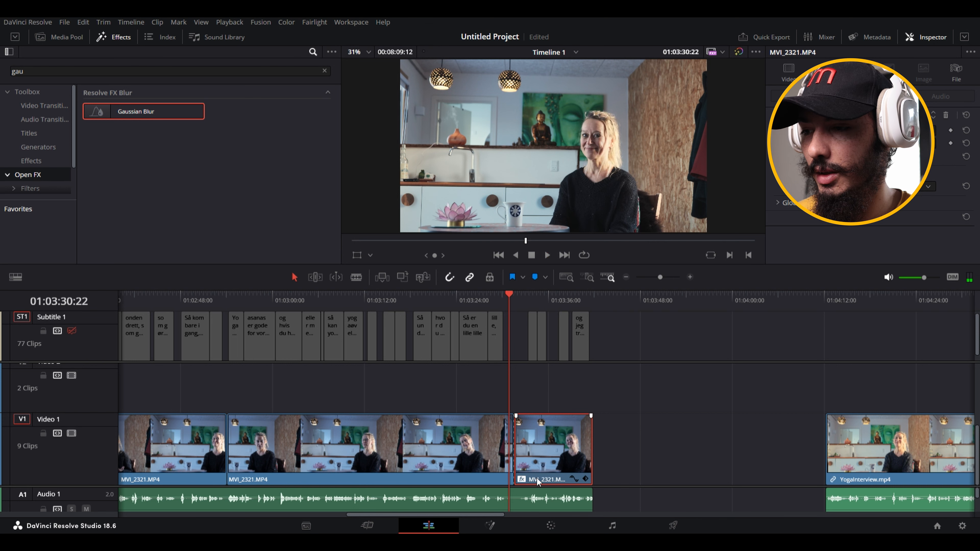
# - Split the TALK audio at 01:03:31:15, where the blurred clip starts, and lower the volume of its last piece
pyautogui.moveTo(513, 302); pyautogui.dragTo(517, 296)
pyautogui.click(542, 501)
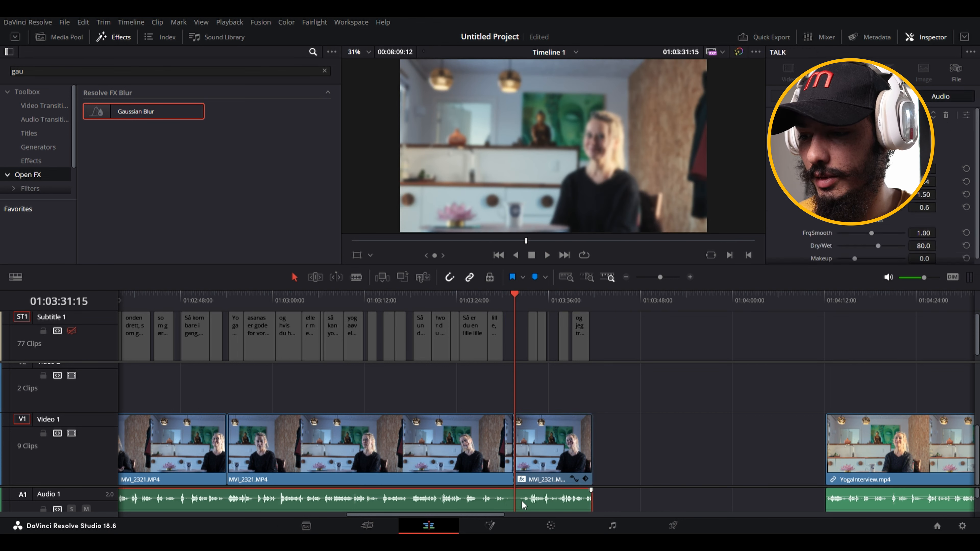
pyautogui.moveTo(548, 499); pyautogui.dragTo(549, 503)
pyautogui.press('space')
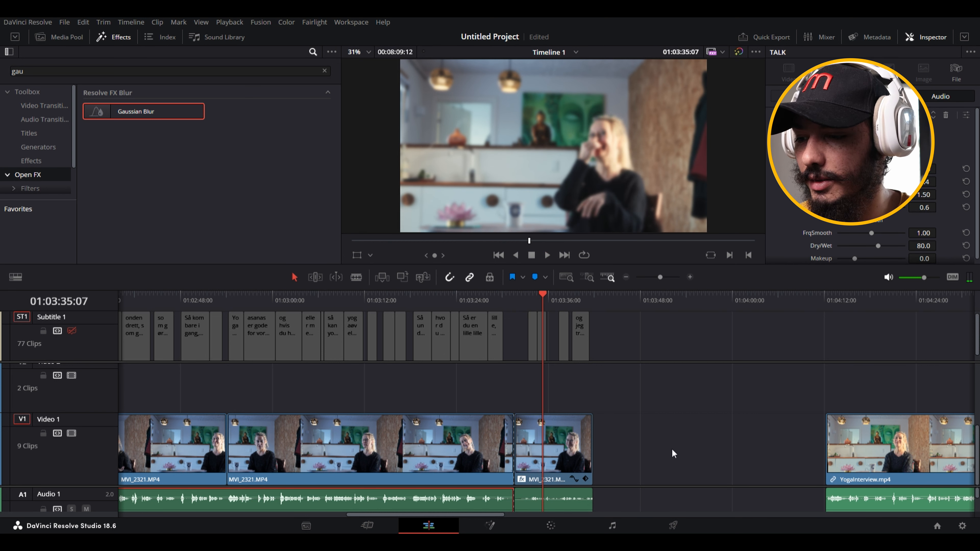
# - Unlink YogaInterview.mp4 and move its video to Video 2 and its audio to Audio 2
pyautogui.scroll(-3, 671, 501)
pyautogui.scroll(3, 648, 503)
pyautogui.scroll(-2, 787, 499)
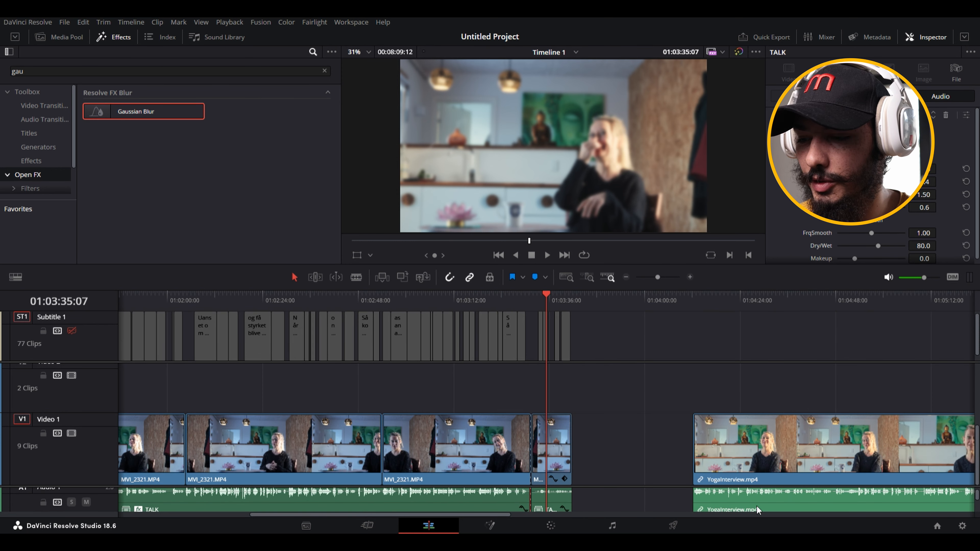
pyautogui.scroll(-1, 661, 488)
pyautogui.moveTo(578, 493); pyautogui.dragTo(587, 454)
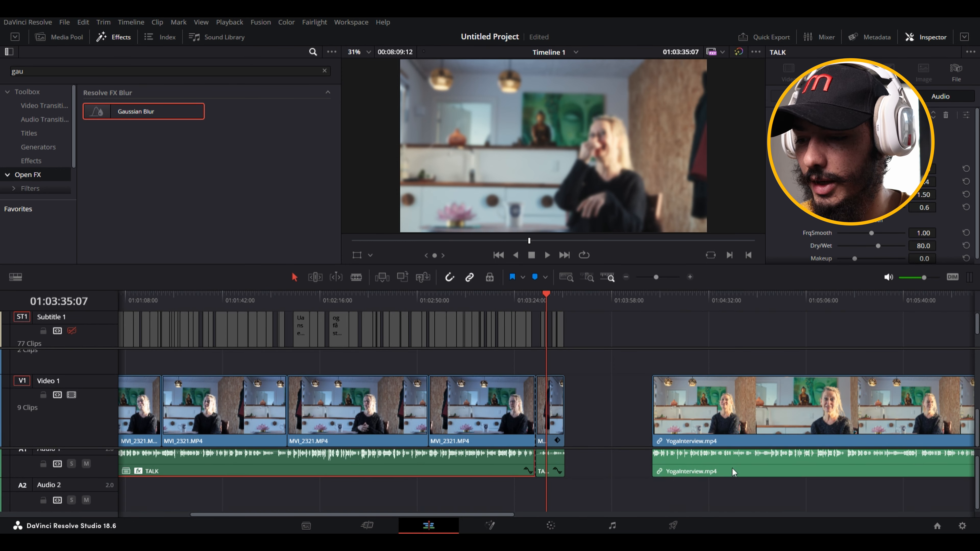
pyautogui.moveTo(734, 470); pyautogui.dragTo(708, 482)
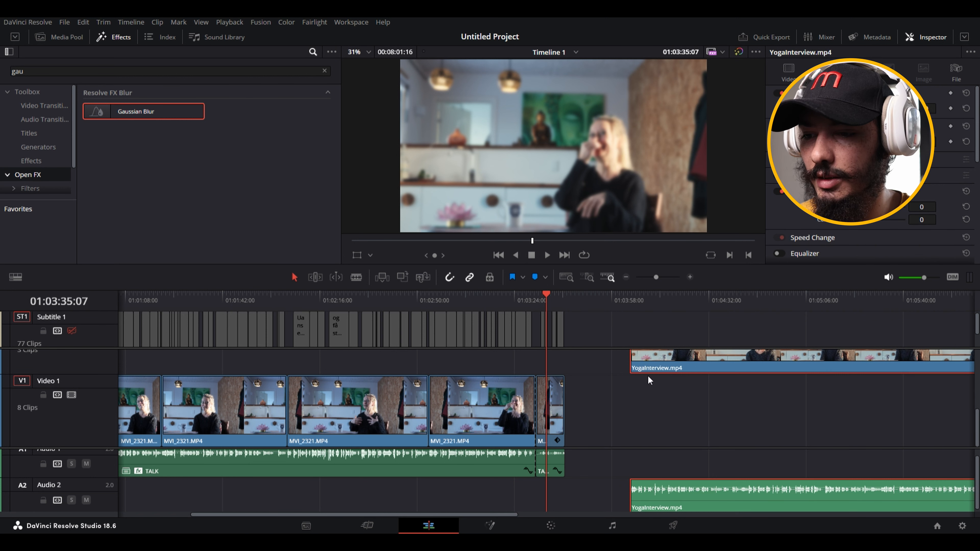
# - Slide the YogaInterview.mp4 audio on Audio 2 beneath the interview's ending and split it at 01:03:35:07
pyautogui.click(657, 363)
pyautogui.moveTo(666, 508); pyautogui.dragTo(308, 497)
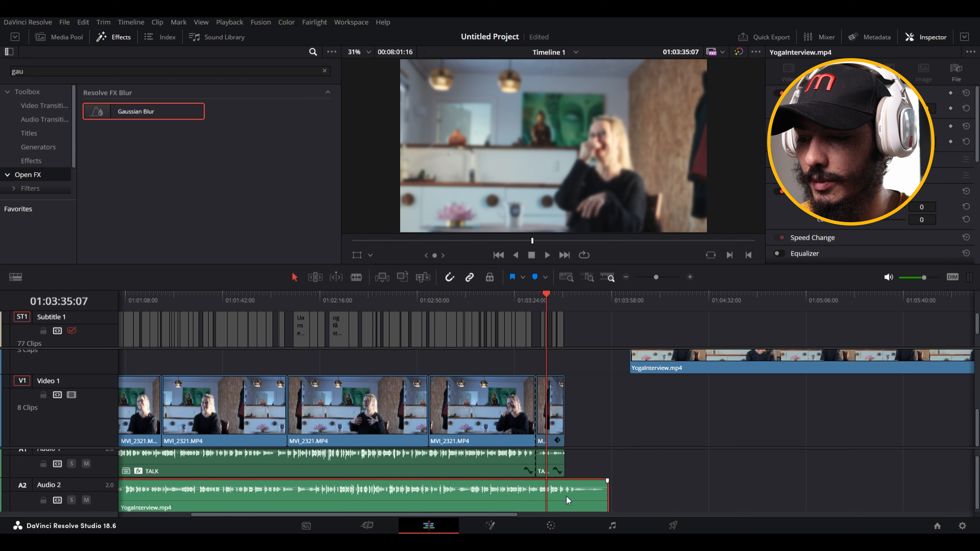
pyautogui.hotkey('ctrl', 'b')
# - Shift the split-off end piece of the YogaInterview.mp4 audio earlier until it ends with the final interview clip, checking by playback
pyautogui.moveTo(568, 500); pyautogui.dragTo(553, 500)
pyautogui.click(540, 297)
pyautogui.press('space')
pyautogui.press('space')
pyautogui.click(534, 299)
pyautogui.press('space')
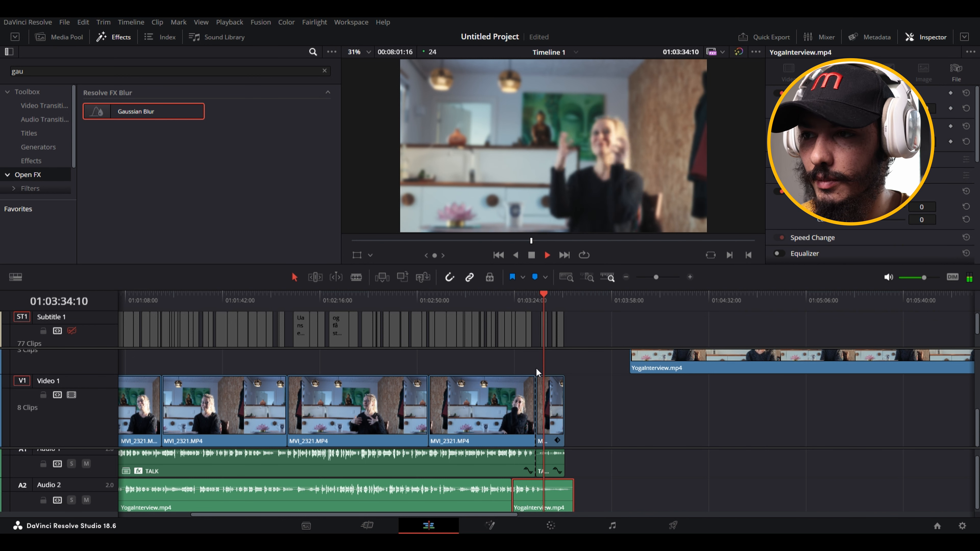
pyautogui.click(535, 297)
pyautogui.press('space')
pyautogui.click(528, 292)
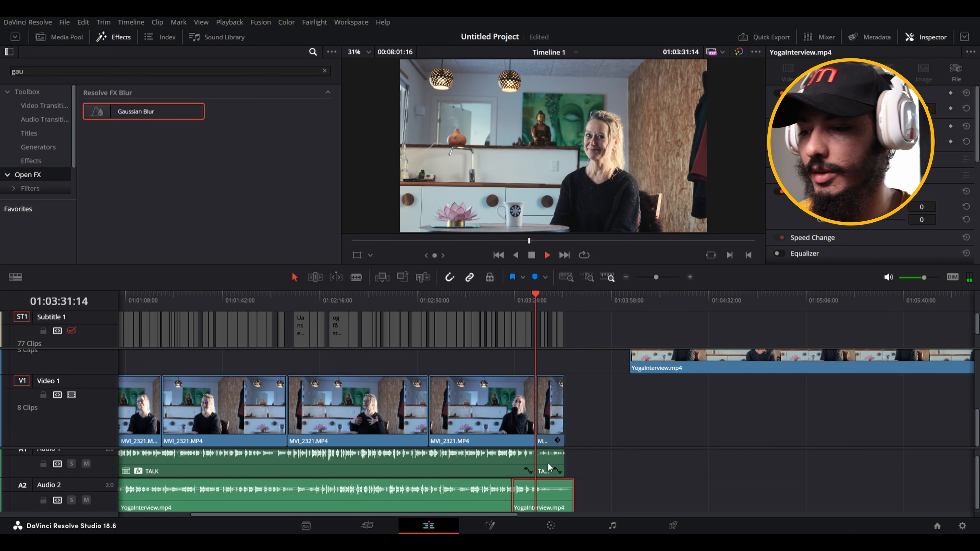
pyautogui.moveTo(549, 493); pyautogui.dragTo(539, 497)
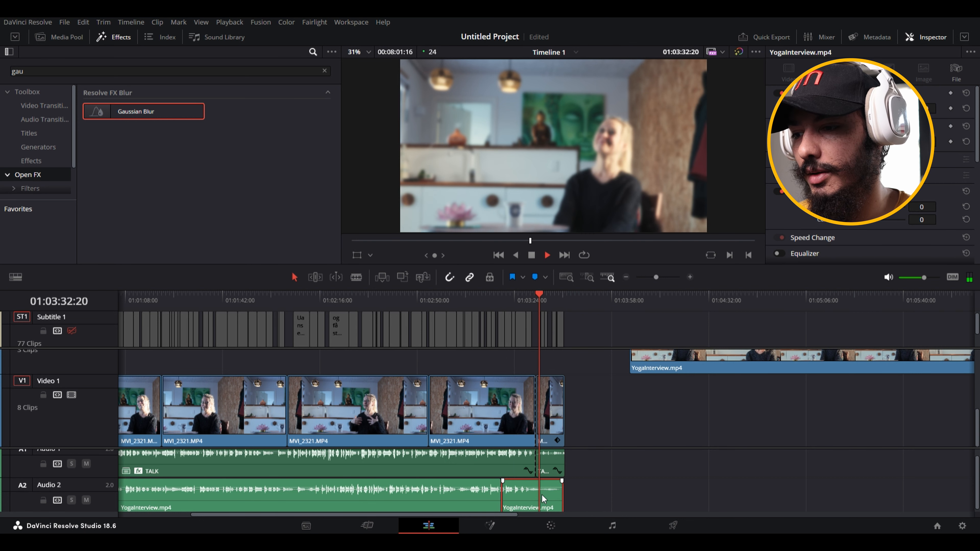
pyautogui.press('space')
# - Select the blurred final MVI_2321.MP4 clip and place the playhead at its start, 01:03:31:15
pyautogui.click(551, 400)
pyautogui.scroll(2, 630, 430)
pyautogui.scroll(-2, 629, 433)
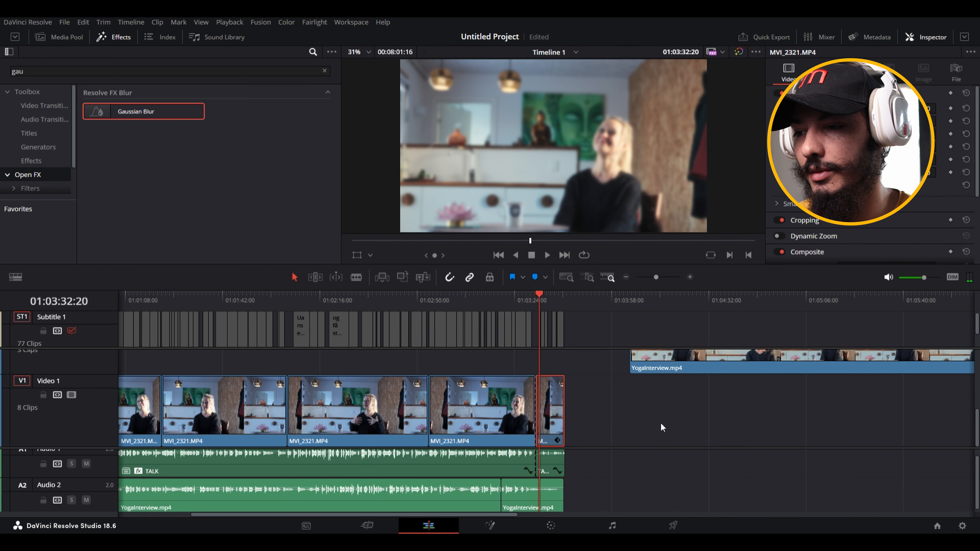
pyautogui.click(532, 300)
pyautogui.click(535, 299)
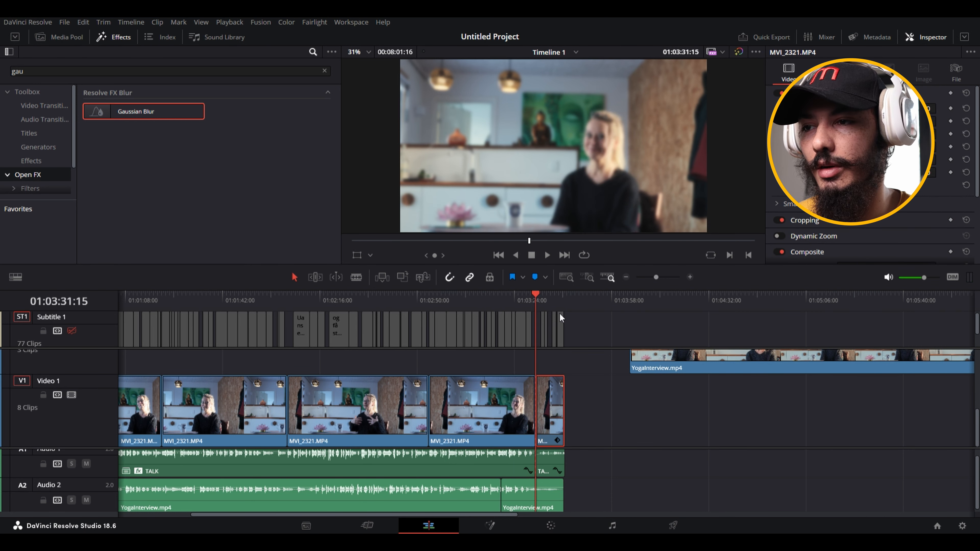
# - Examine the ending of YogaInterview.mp4 on Video 2, playing from around 01:07:21:16 and from 01:07:44:07
pyautogui.hscroll(5, 701, 396)
pyautogui.hscroll(5, 701, 395)
pyautogui.scroll(2, 811, 386)
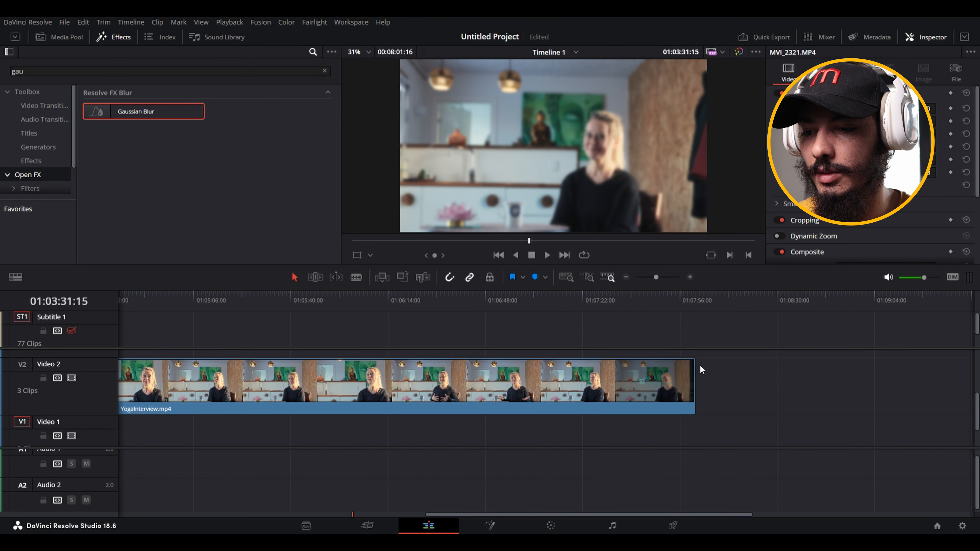
pyautogui.scroll(-2, 719, 402)
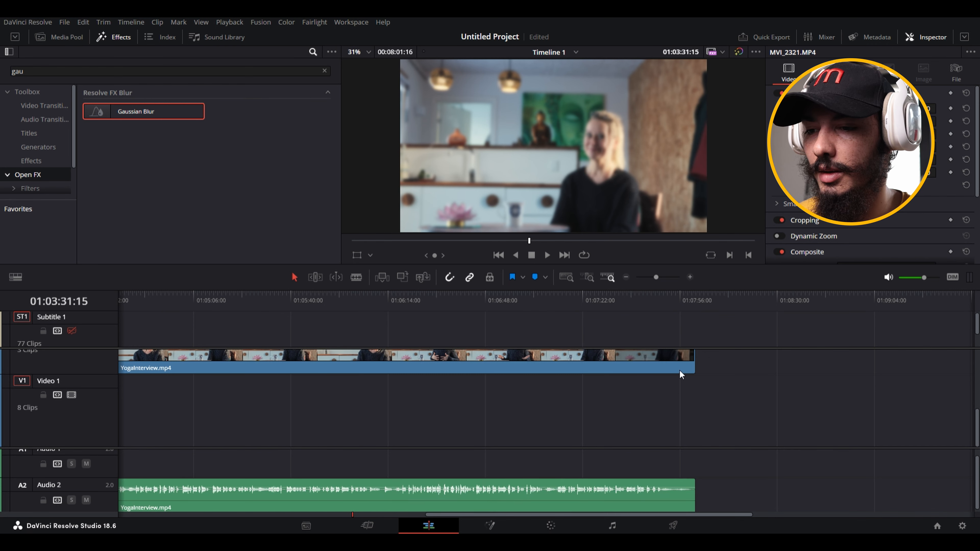
pyautogui.scroll(2, 690, 398)
pyautogui.scroll(3, 656, 390)
pyautogui.click(575, 304)
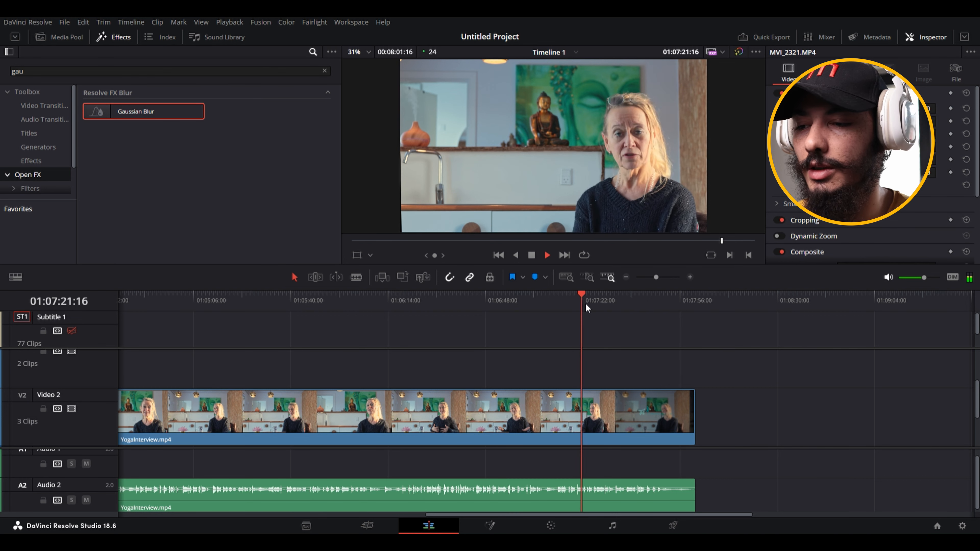
pyautogui.moveTo(623, 301); pyautogui.dragTo(646, 304)
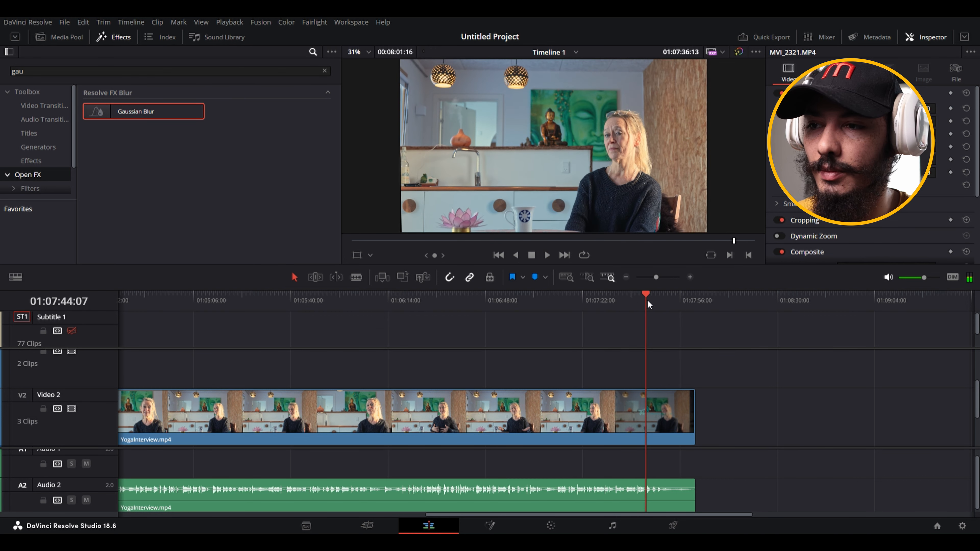
pyautogui.press('space')
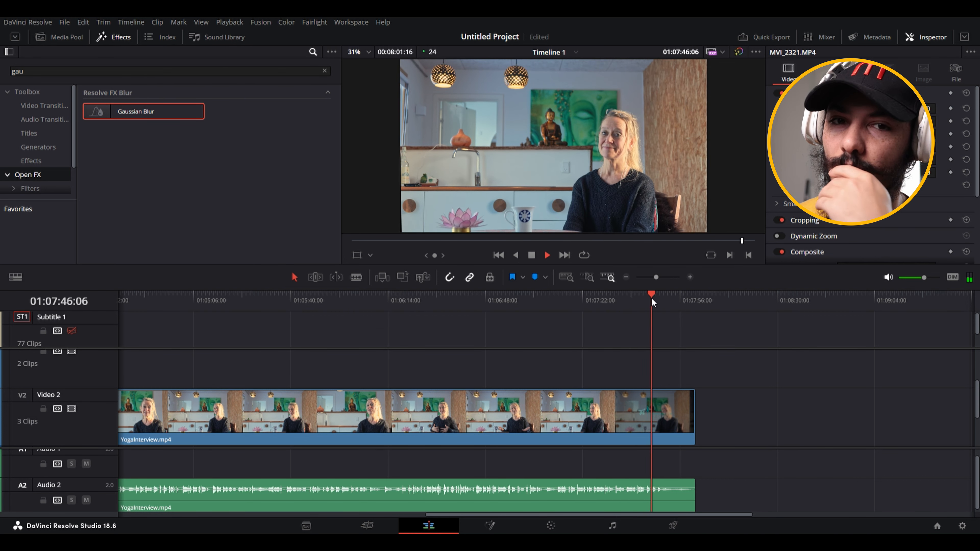